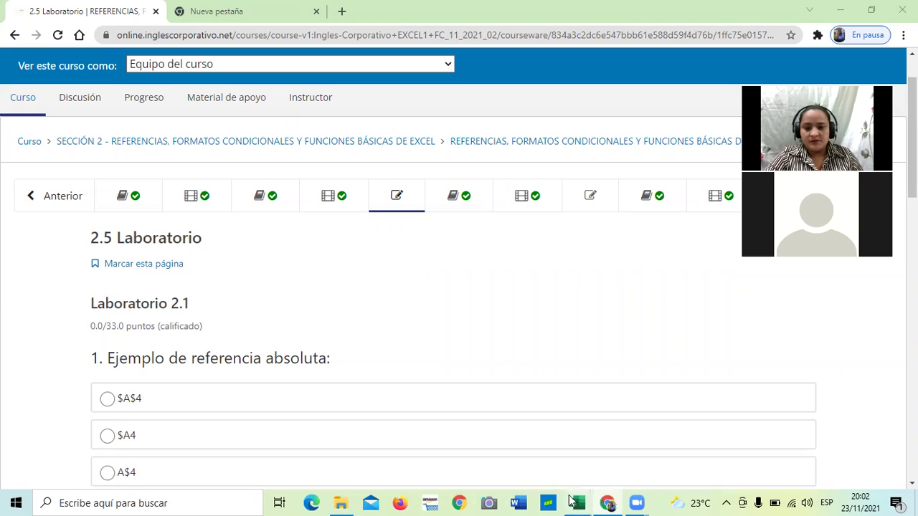
# Switch to the Excel workbook Referencia Relativa y Absoluta and inspect the first A pagar formula and the IVA cell on the Referencia Absoluta sheet.
pyautogui.moveTo(578, 502)
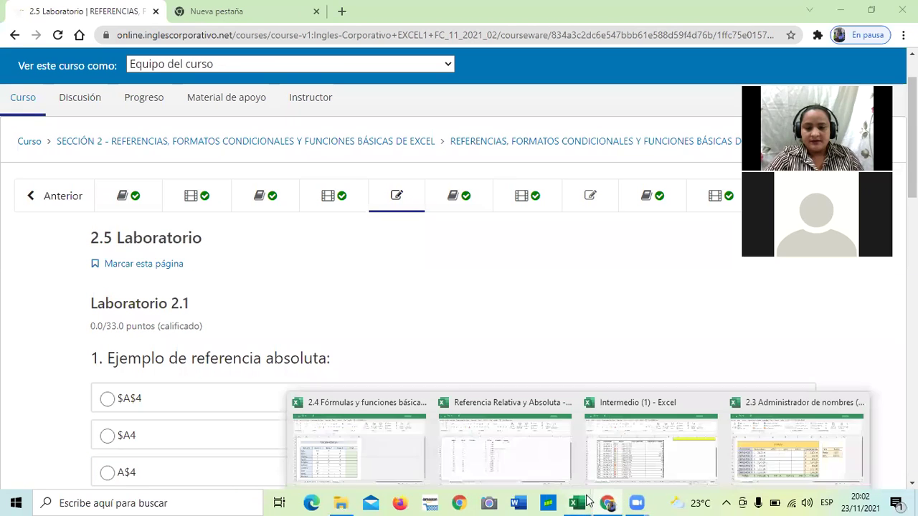
pyautogui.click(520, 459)
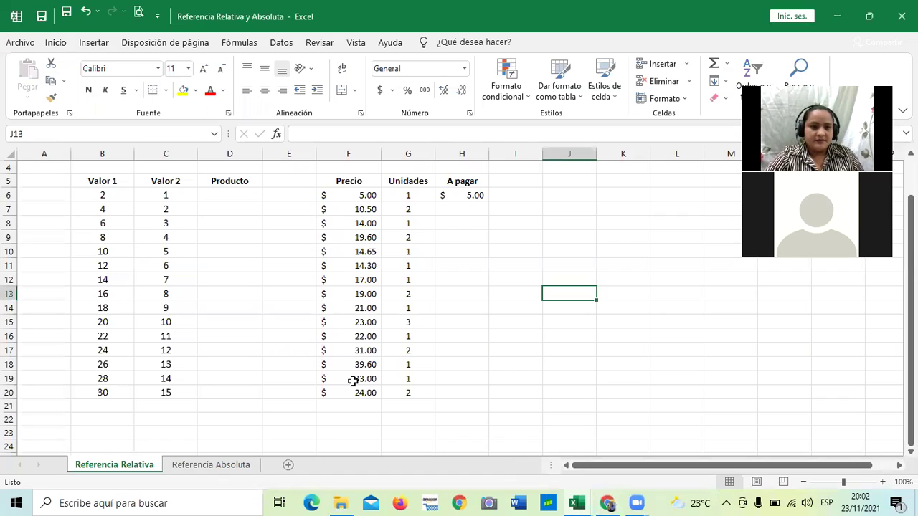
pyautogui.click(184, 465)
pyautogui.click(311, 307)
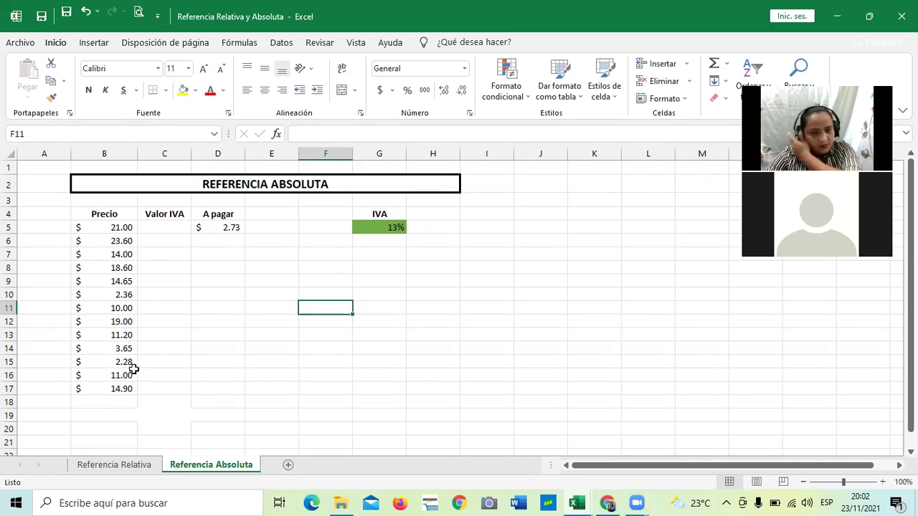
pyautogui.click(231, 227)
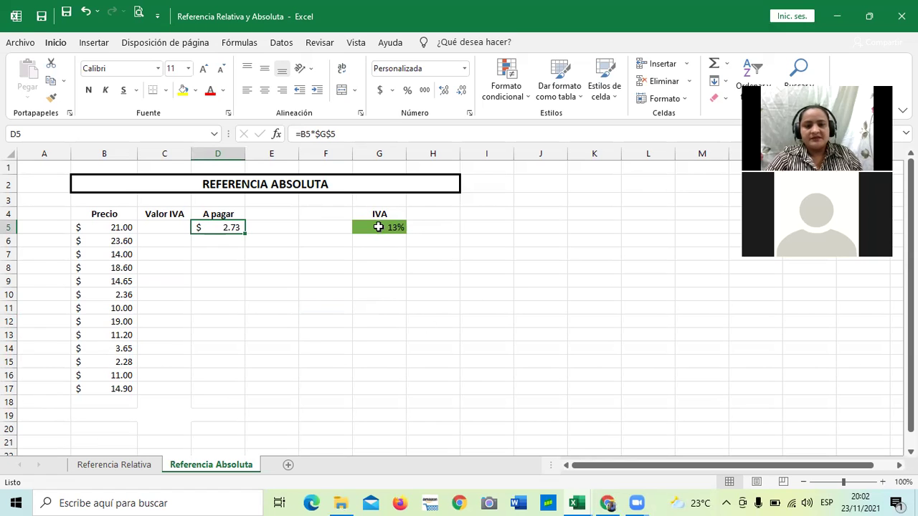
pyautogui.click(379, 227)
pyautogui.click(371, 298)
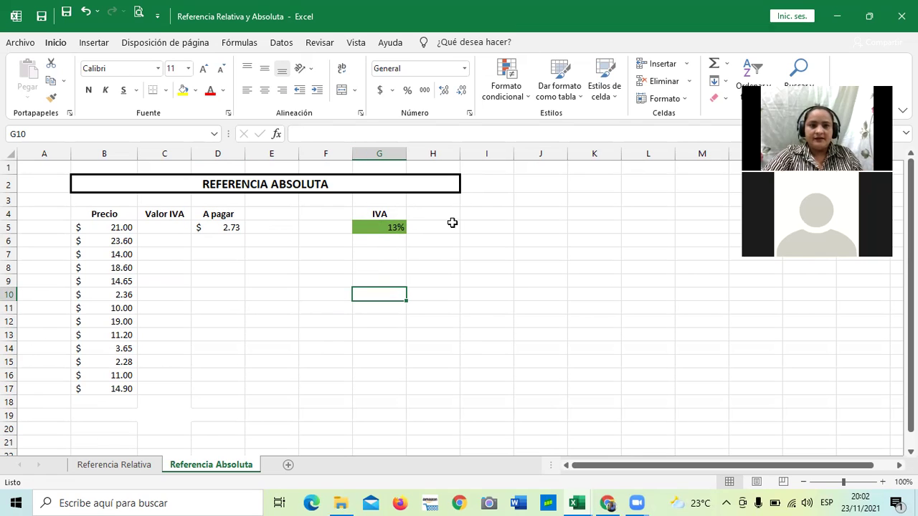
pyautogui.click(465, 286)
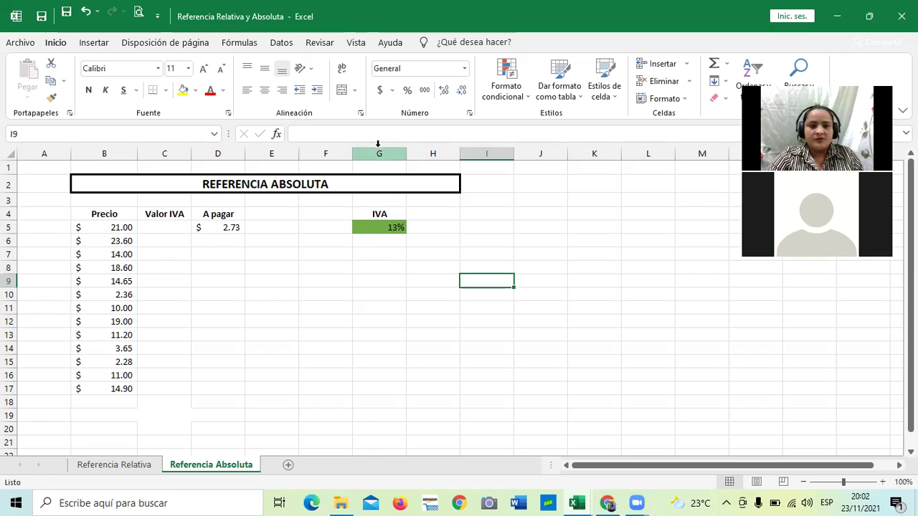
pyautogui.moveTo(270, 273); pyautogui.dragTo(272, 280)
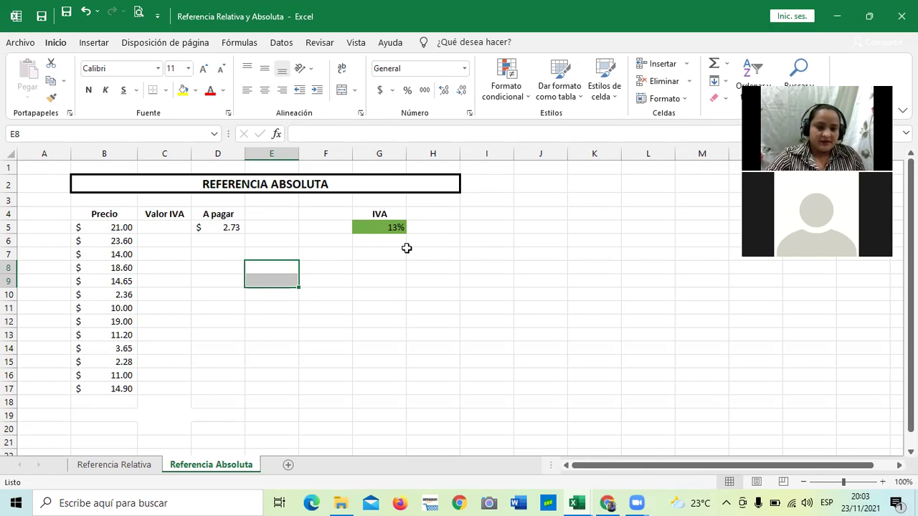
pyautogui.click(414, 312)
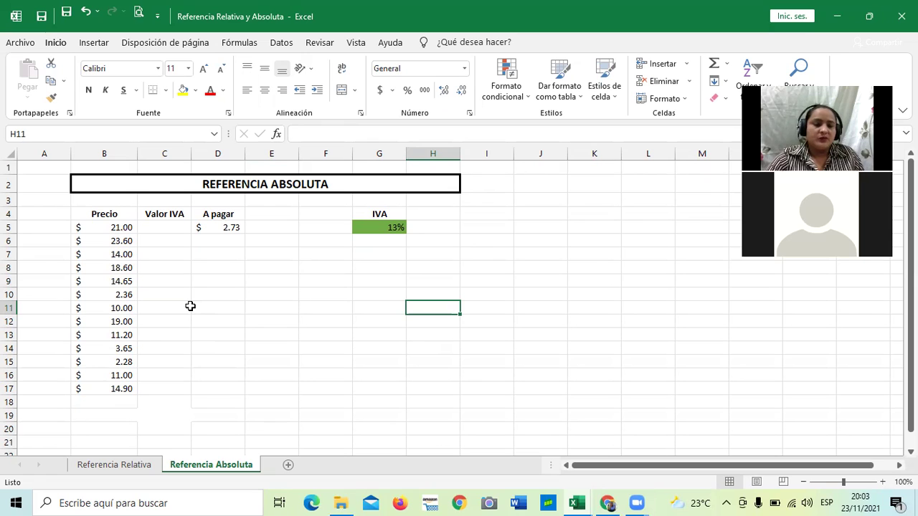
pyautogui.click(233, 332)
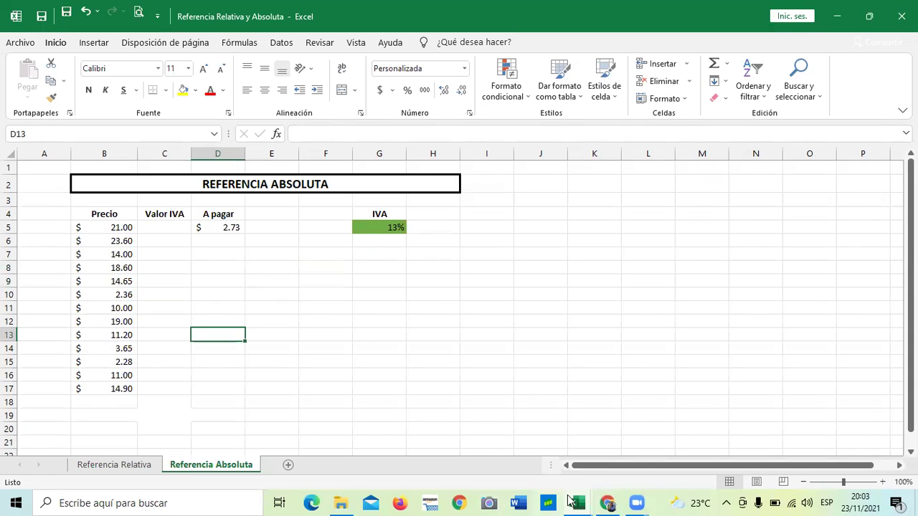
# Switch to the course page in Chrome and review the four questions of Laboratorio 2.1 on cell references.
pyautogui.moveTo(609, 503)
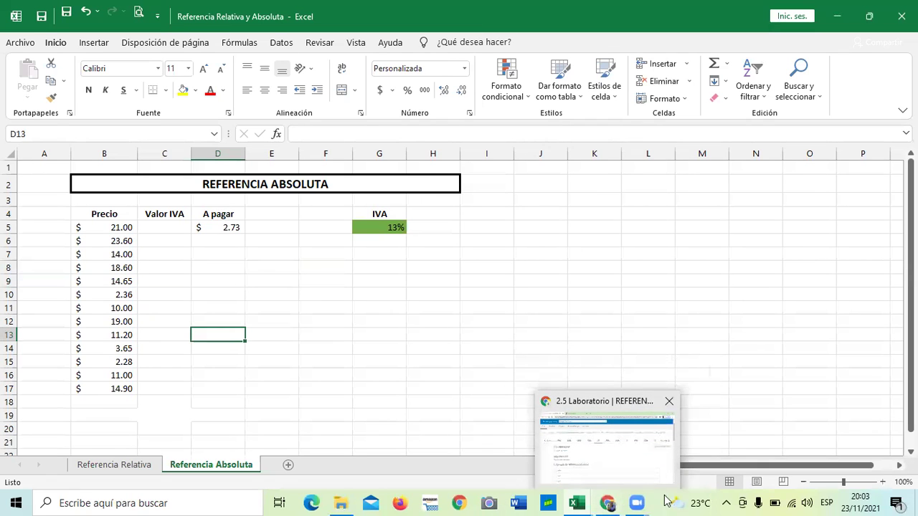
pyautogui.click(618, 475)
pyautogui.scroll(1, 357, 218)
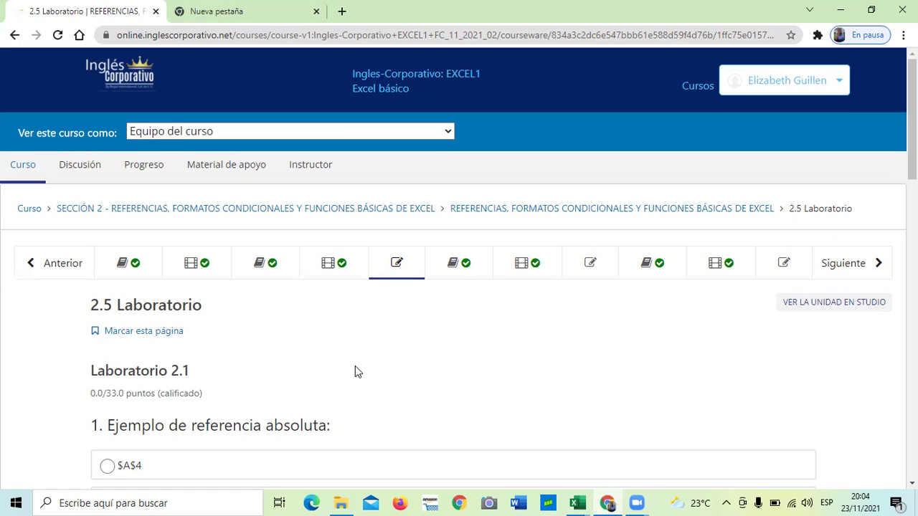
pyautogui.scroll(-1, 355, 367)
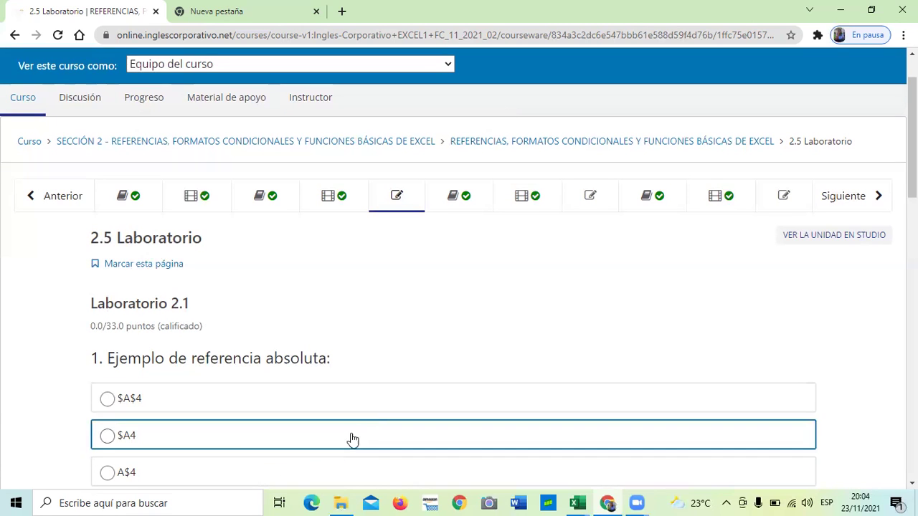
pyautogui.scroll(-6, 326, 343)
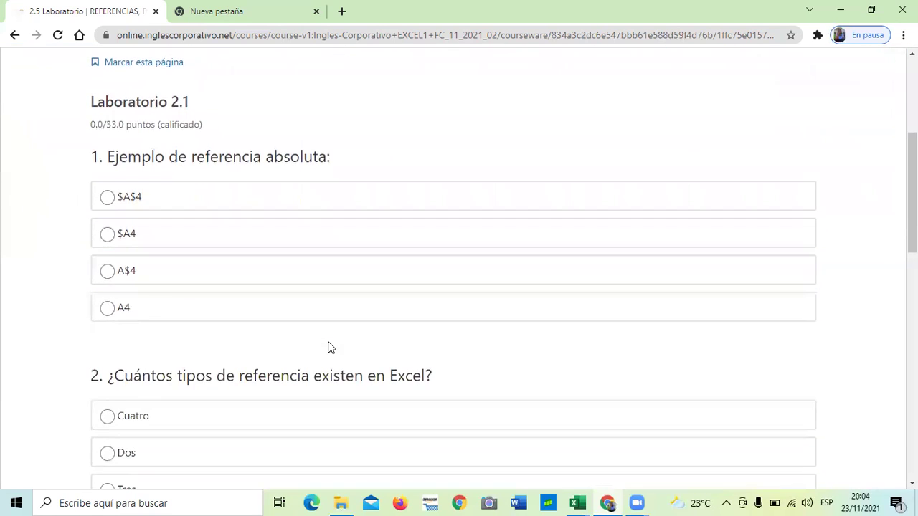
pyautogui.scroll(-1, 330, 359)
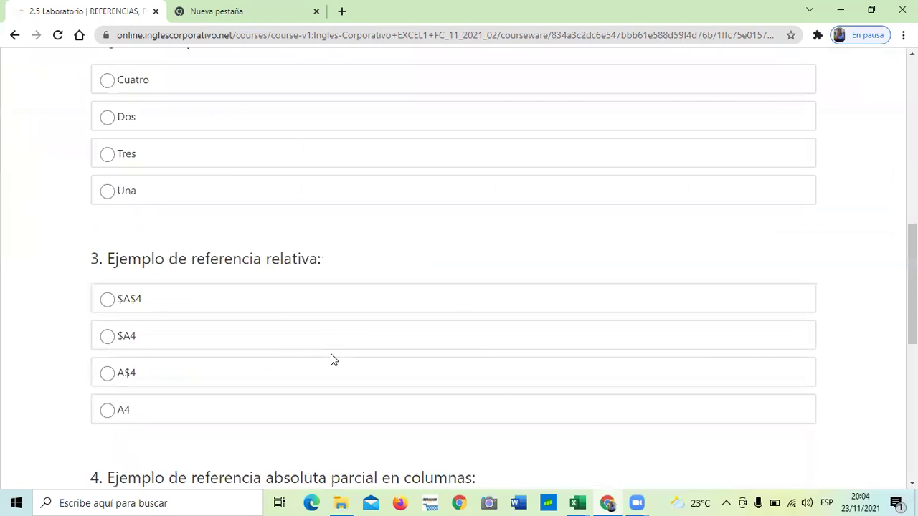
pyautogui.scroll(-5, 362, 339)
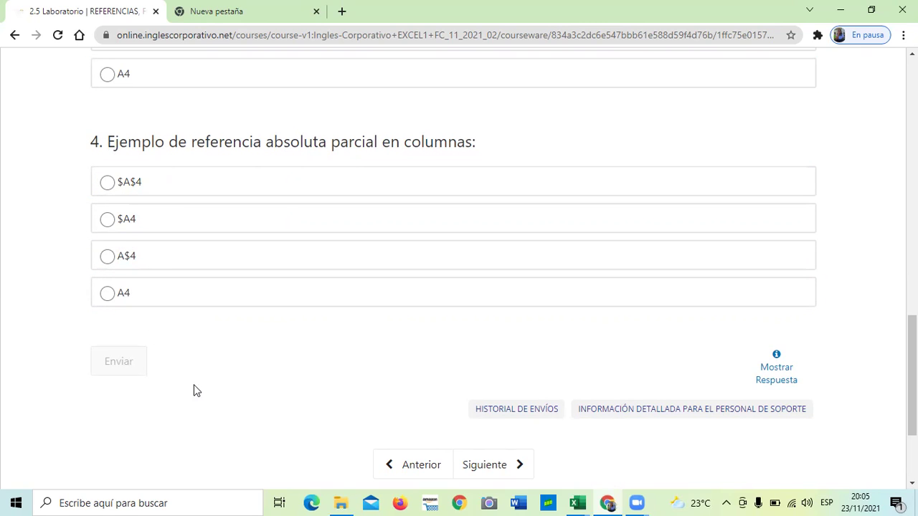
pyautogui.scroll(1, 193, 384)
pyautogui.scroll(10, 192, 385)
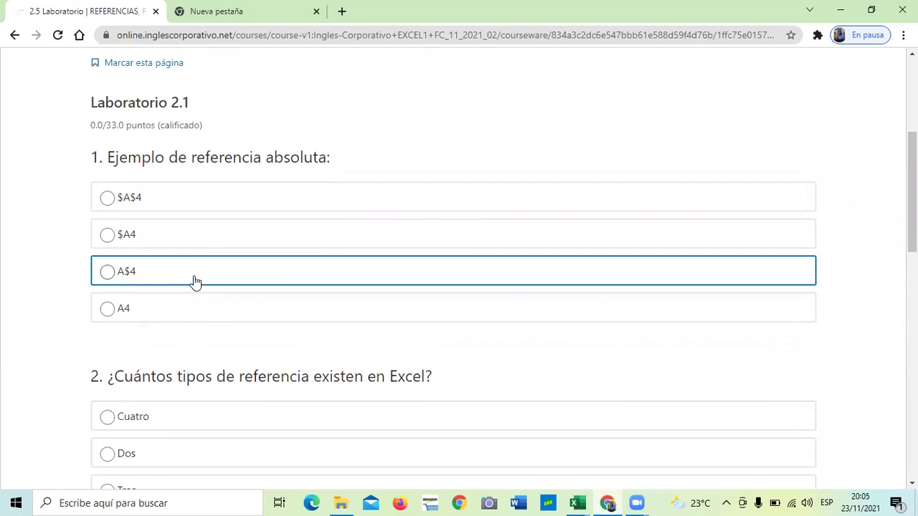
pyautogui.scroll(1, 195, 241)
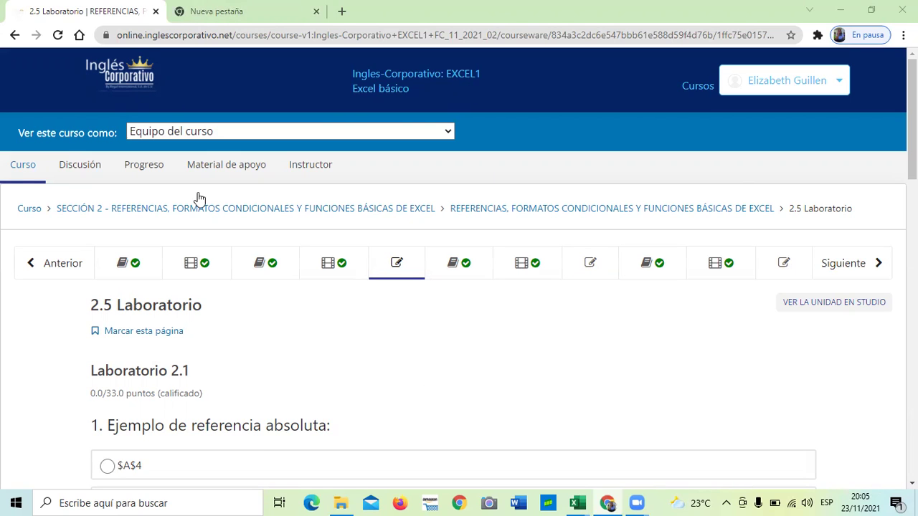
pyautogui.scroll(-3, 318, 358)
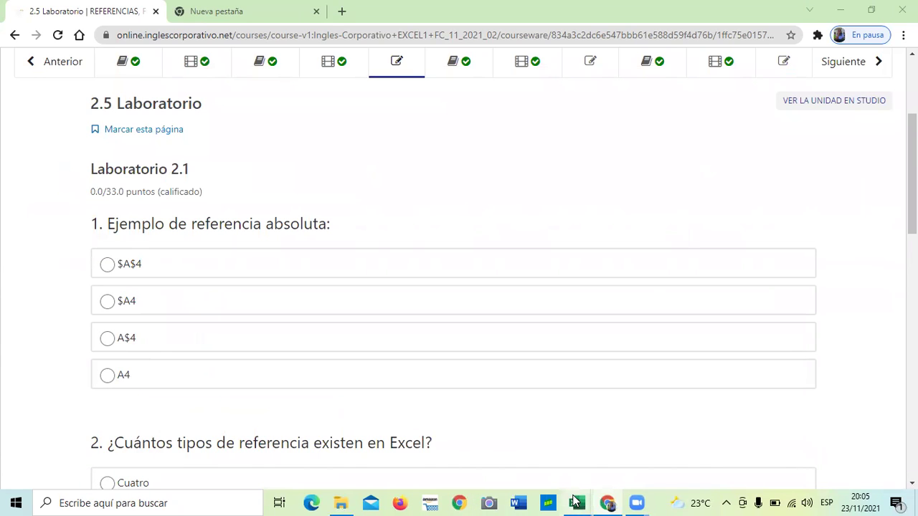
# Switch to the Excel workbook Intermedio (1) and examine the first % DE COMISIÓN formula together with the exercise statement.
pyautogui.moveTo(574, 500)
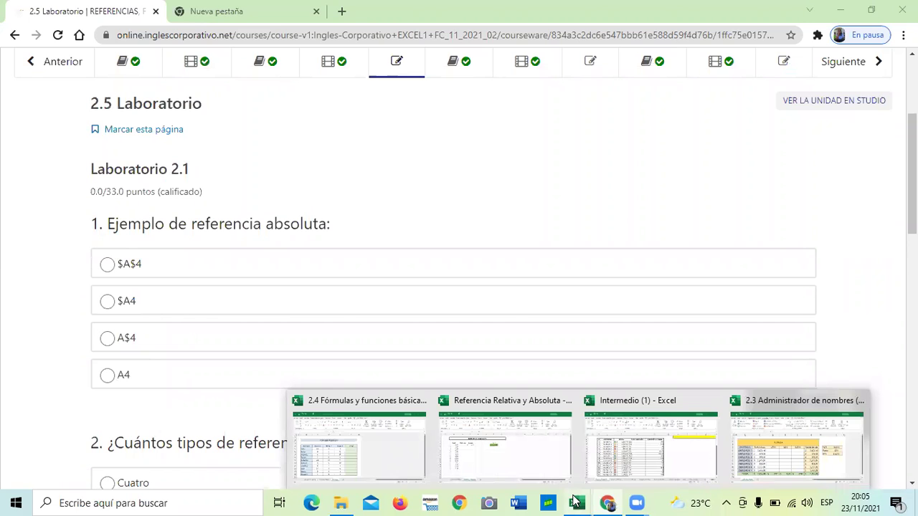
pyautogui.click(672, 461)
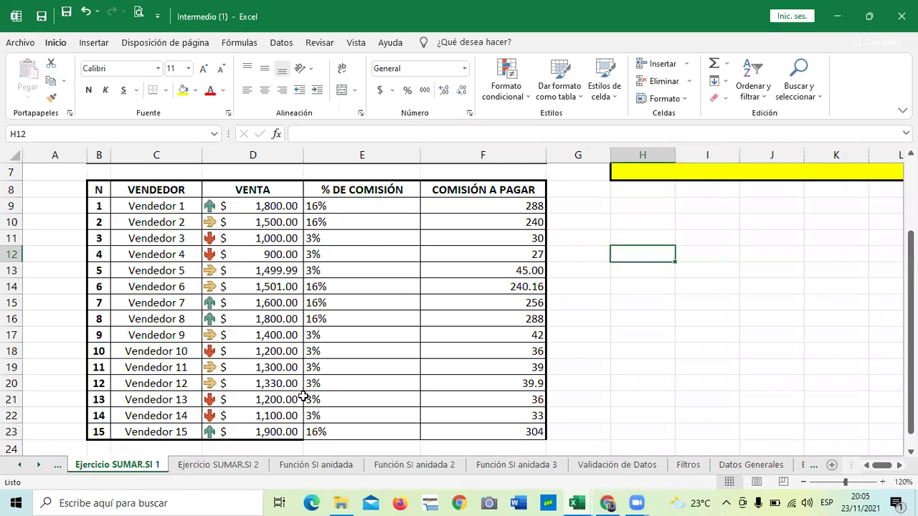
pyautogui.click(350, 206)
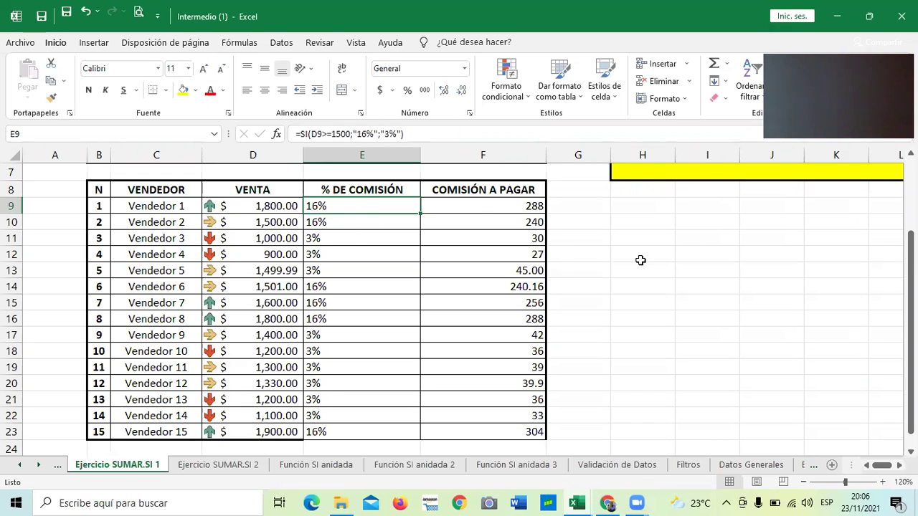
pyautogui.scroll(1, 640, 260)
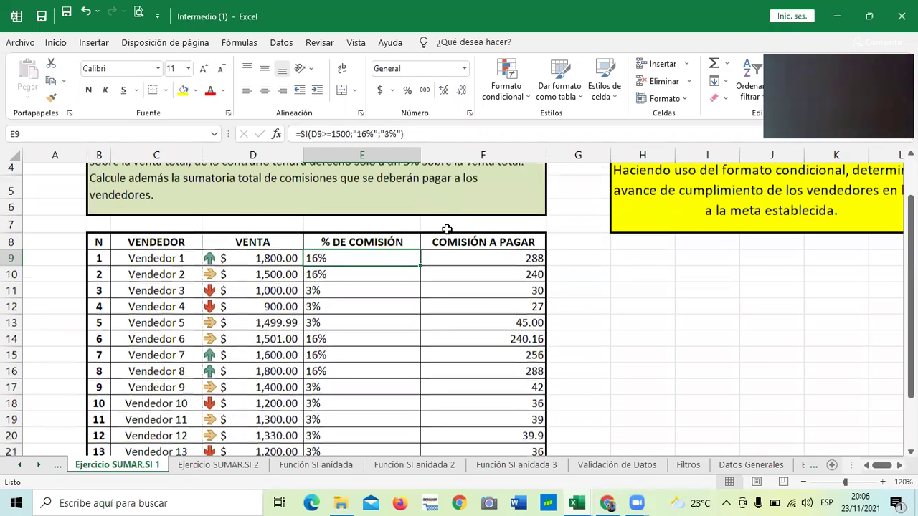
pyautogui.scroll(1, 447, 230)
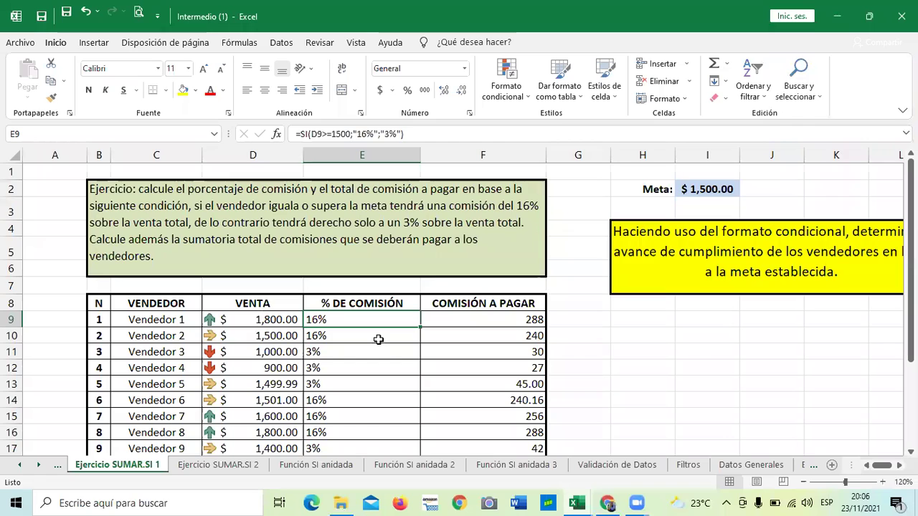
pyautogui.scroll(-3, 379, 340)
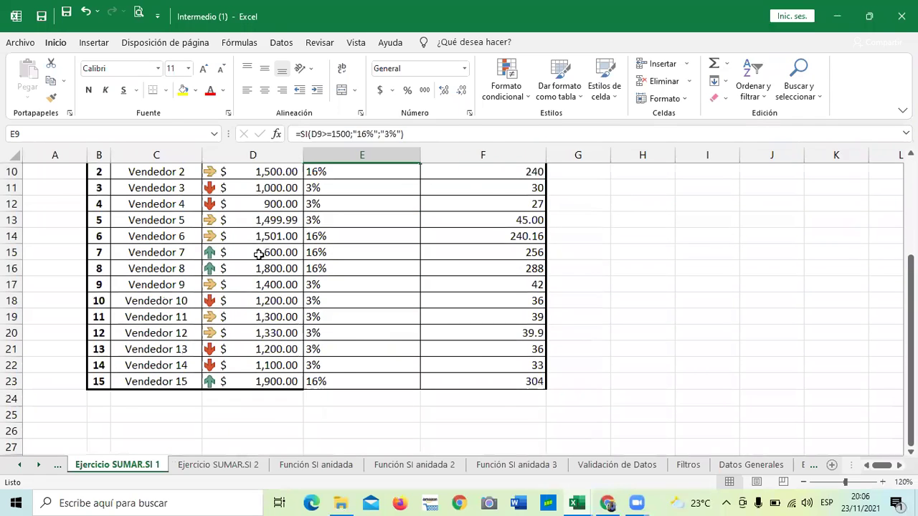
pyautogui.scroll(1, 134, 288)
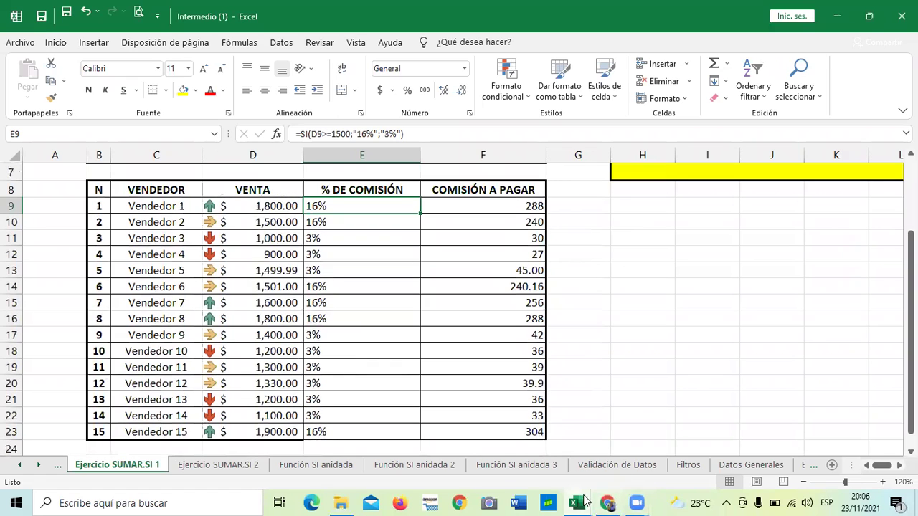
pyautogui.moveTo(607, 502)
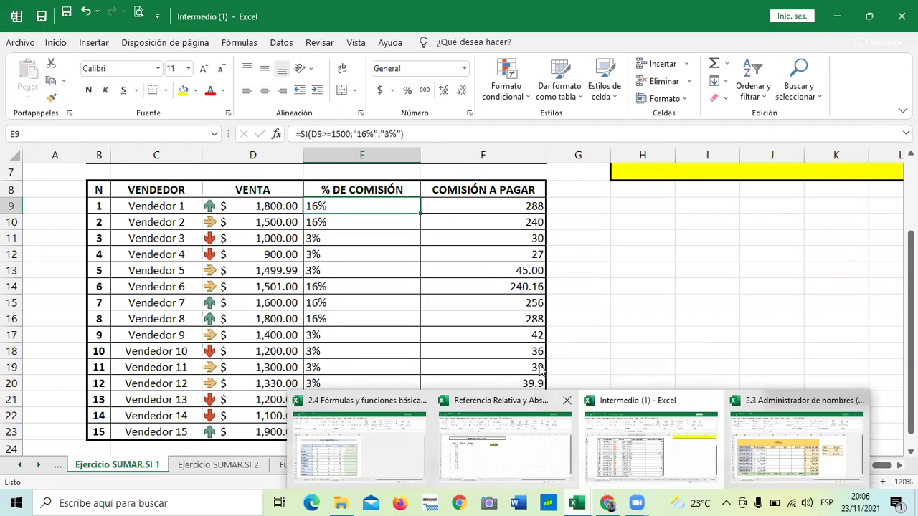
pyautogui.click(627, 291)
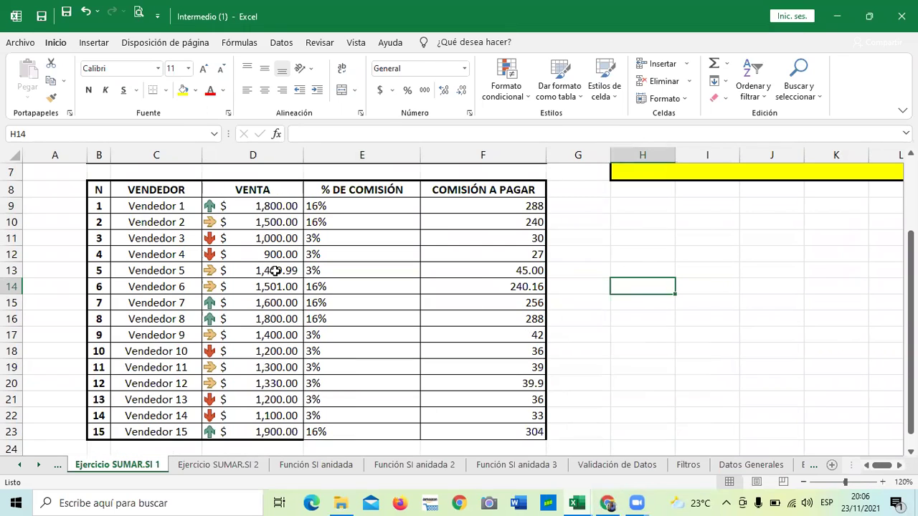
pyautogui.click(620, 355)
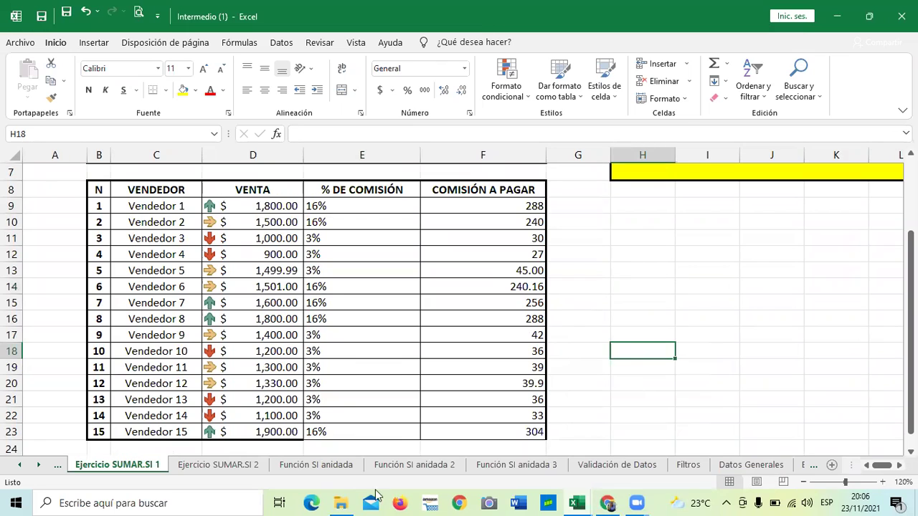
pyautogui.click(585, 270)
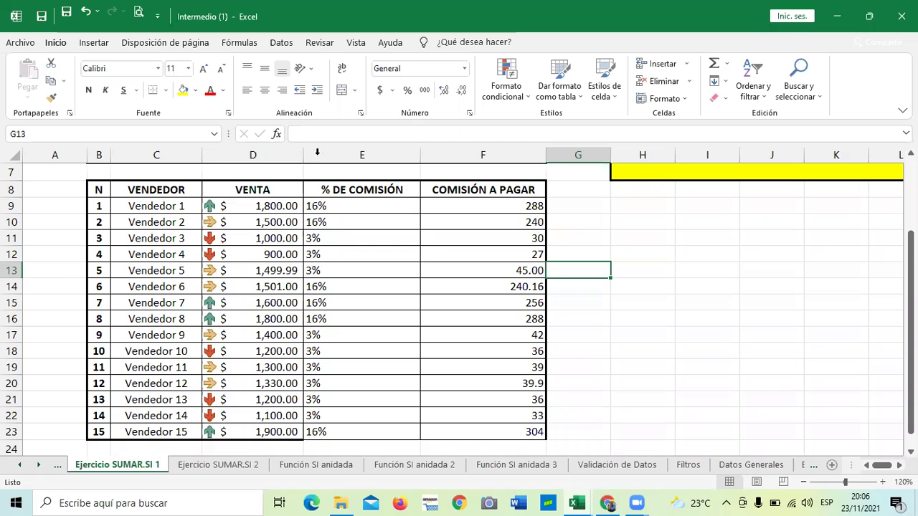
# Highlight the % DE COMISIÓN cells E9:E23 containing the text 16% with green fill and dark green text using conditional formatting.
pyautogui.moveTo(385, 207); pyautogui.dragTo(371, 431)
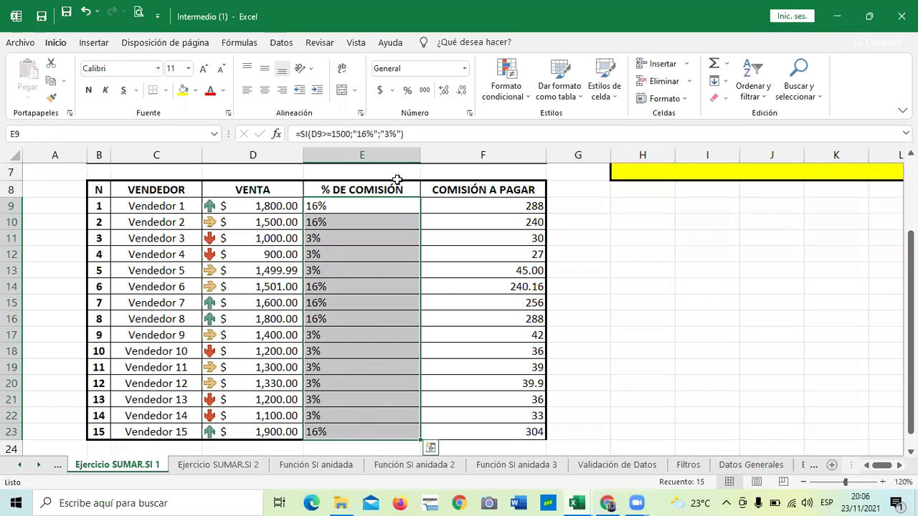
pyautogui.click(519, 99)
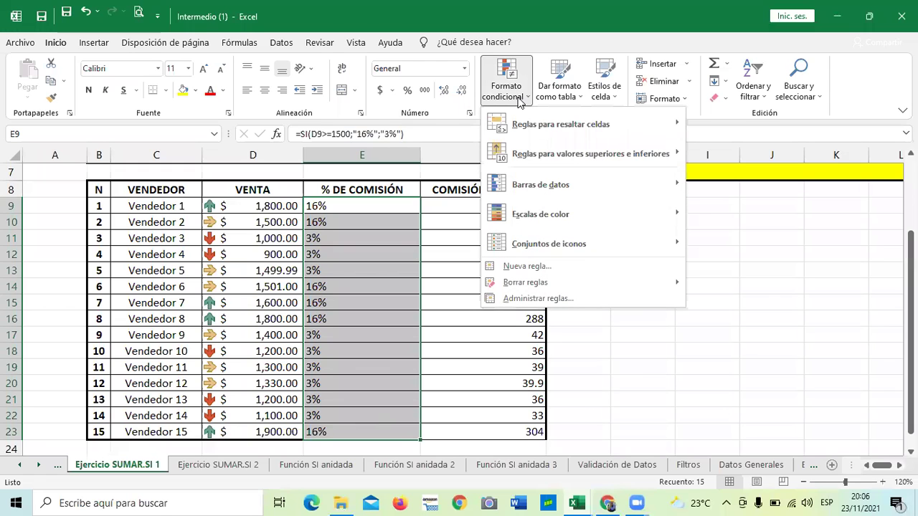
pyautogui.moveTo(658, 130)
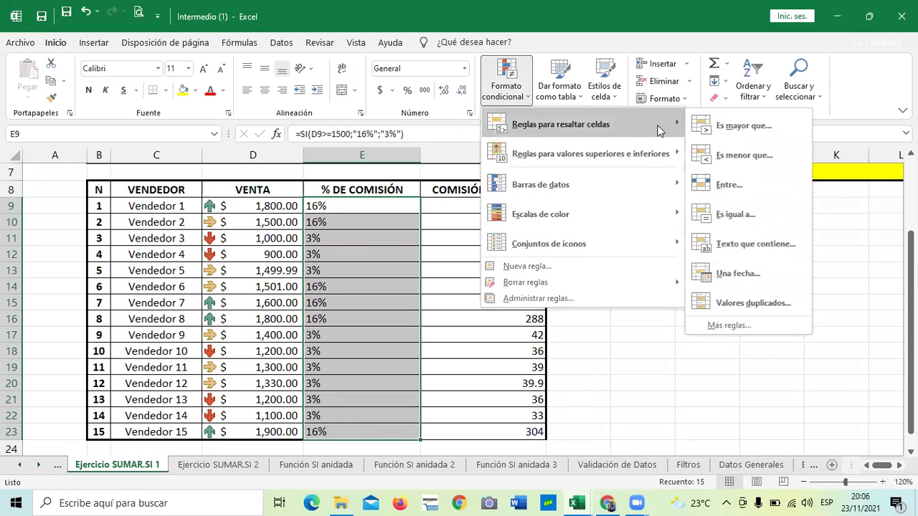
pyautogui.click(705, 251)
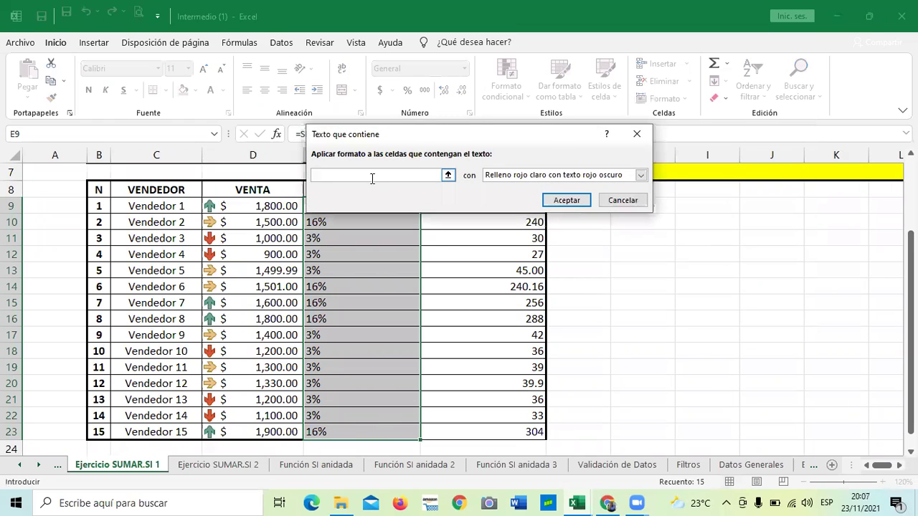
pyautogui.write('16')
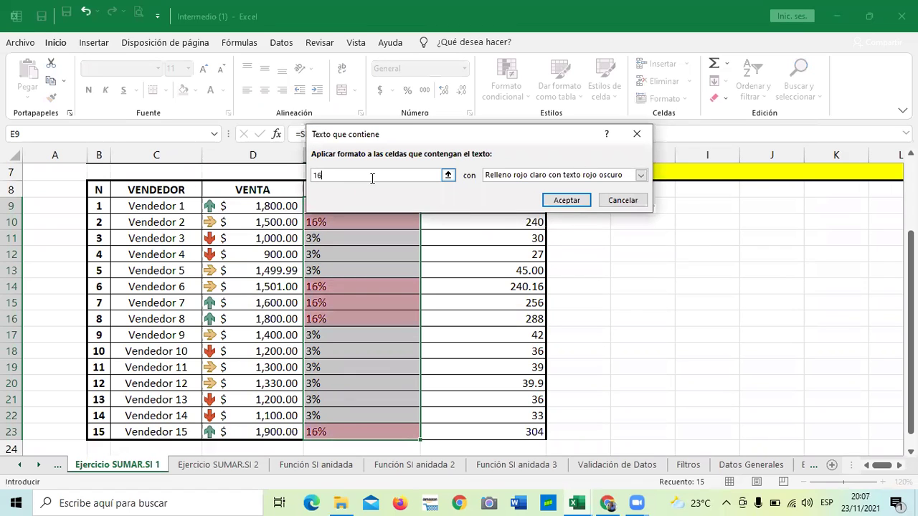
pyautogui.write('%')
pyautogui.click(641, 178)
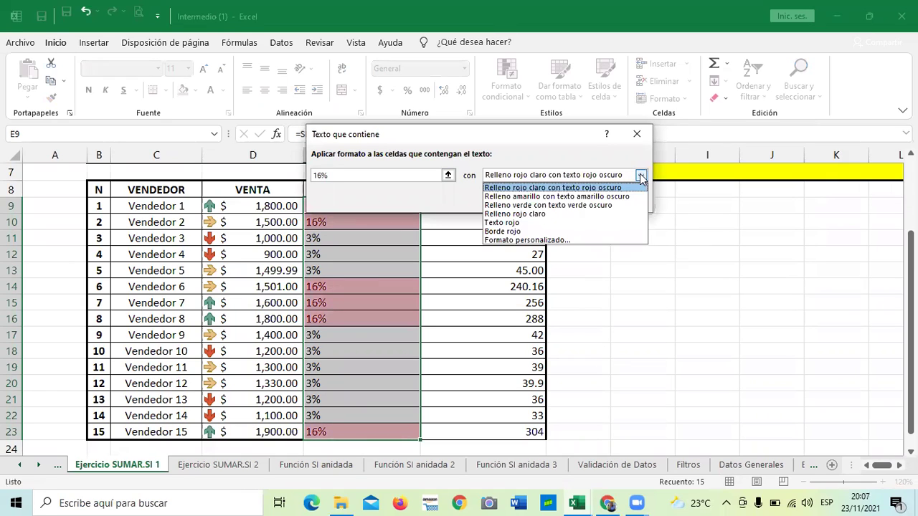
pyautogui.click(505, 205)
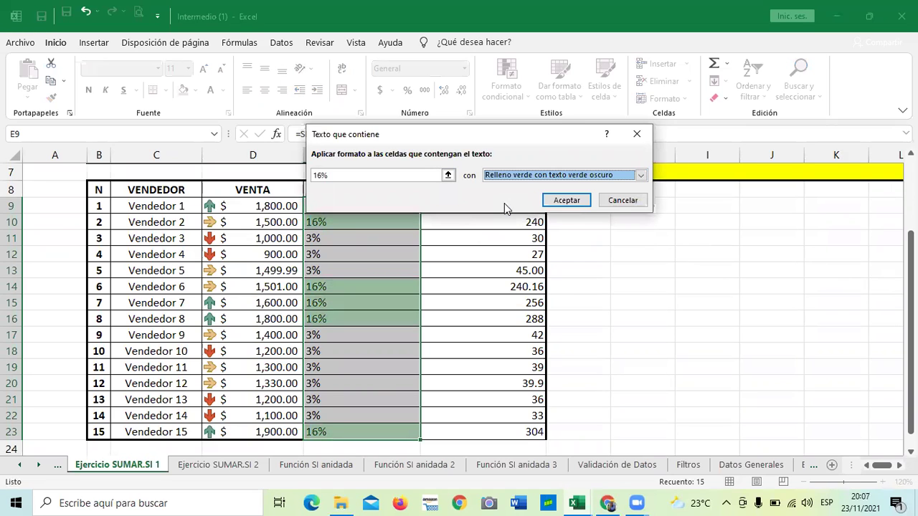
pyautogui.click(567, 200)
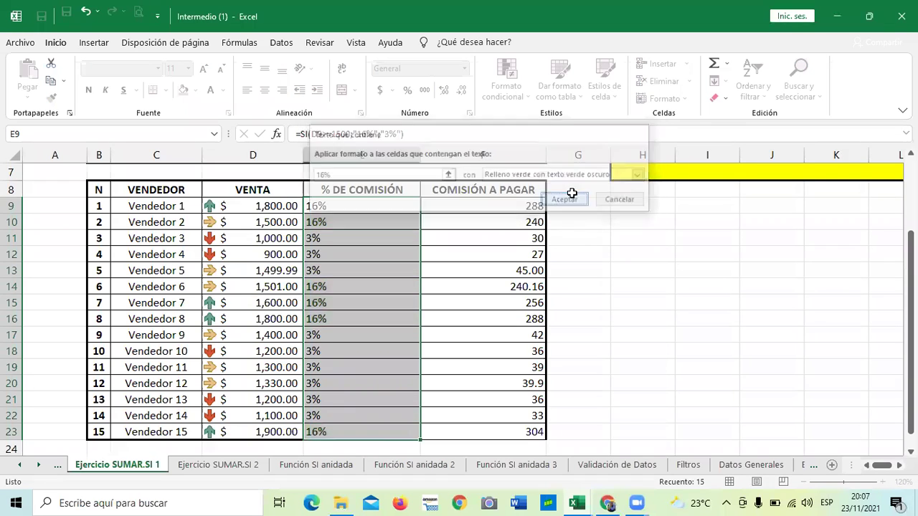
pyautogui.click(620, 286)
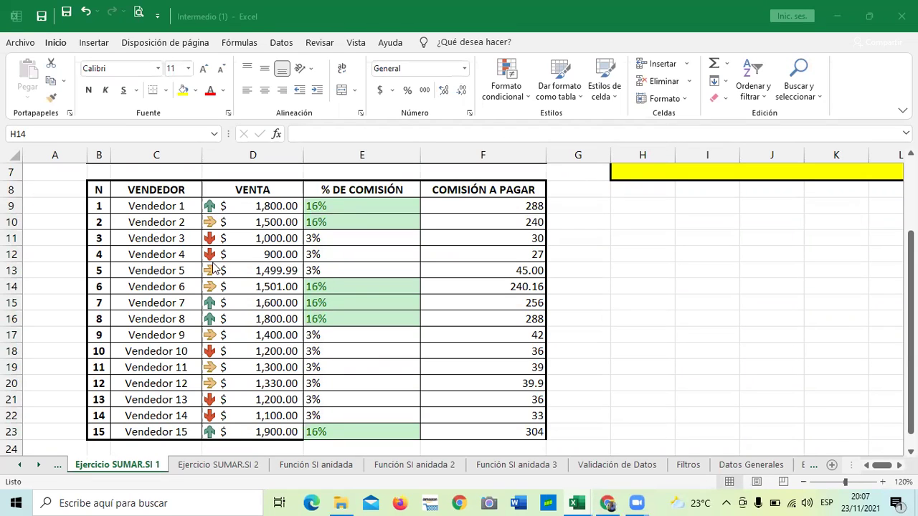
pyautogui.click(621, 272)
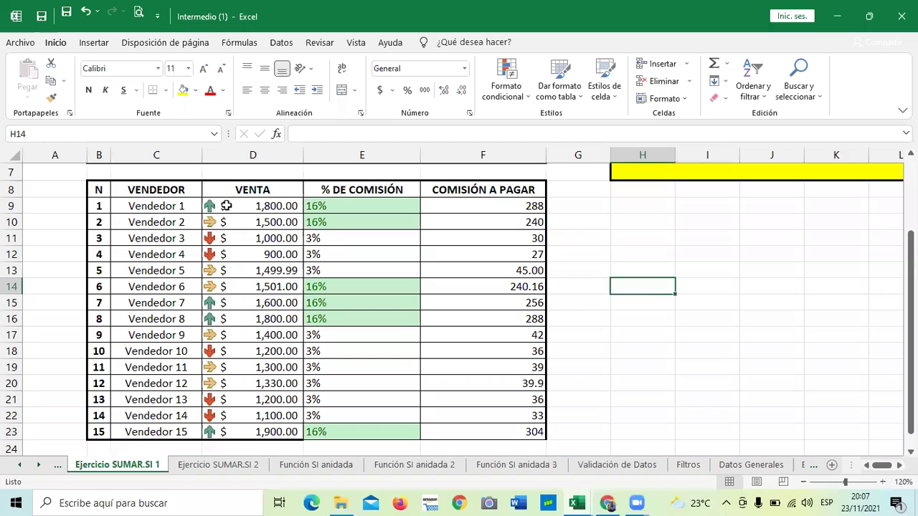
pyautogui.click(523, 96)
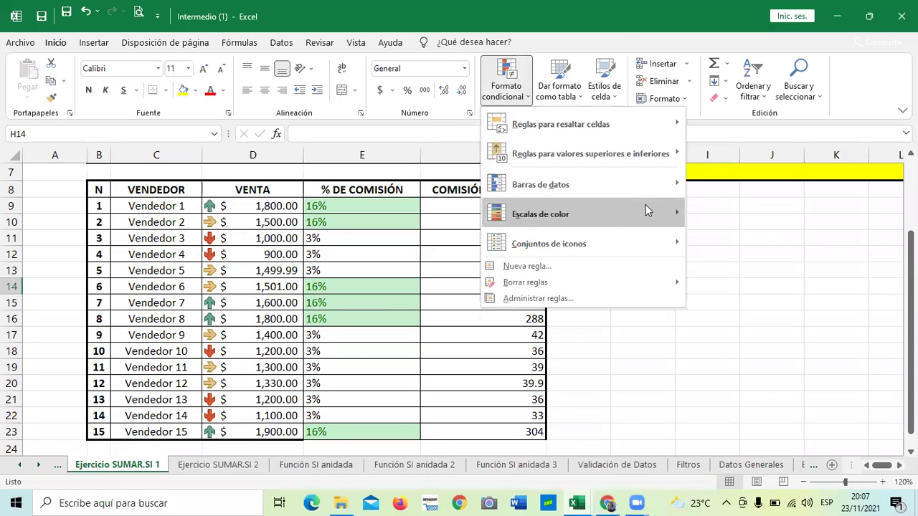
pyautogui.moveTo(627, 182)
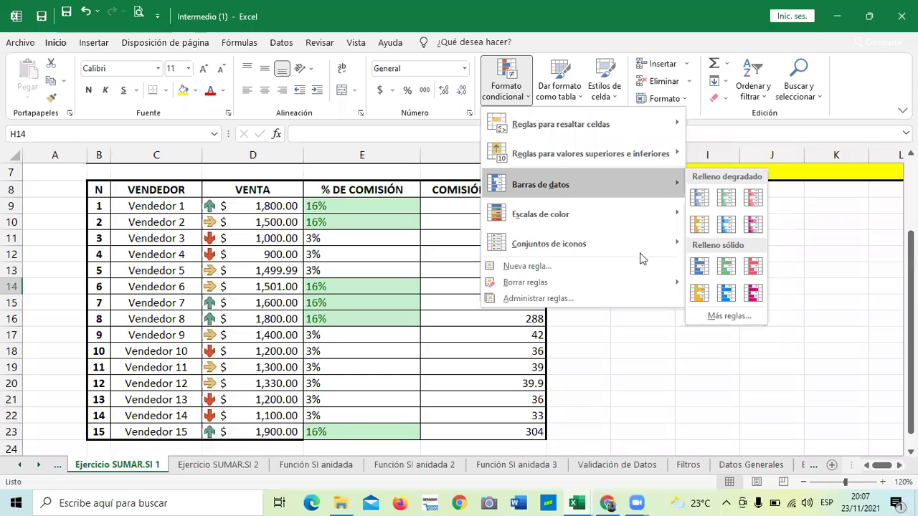
pyautogui.moveTo(652, 253)
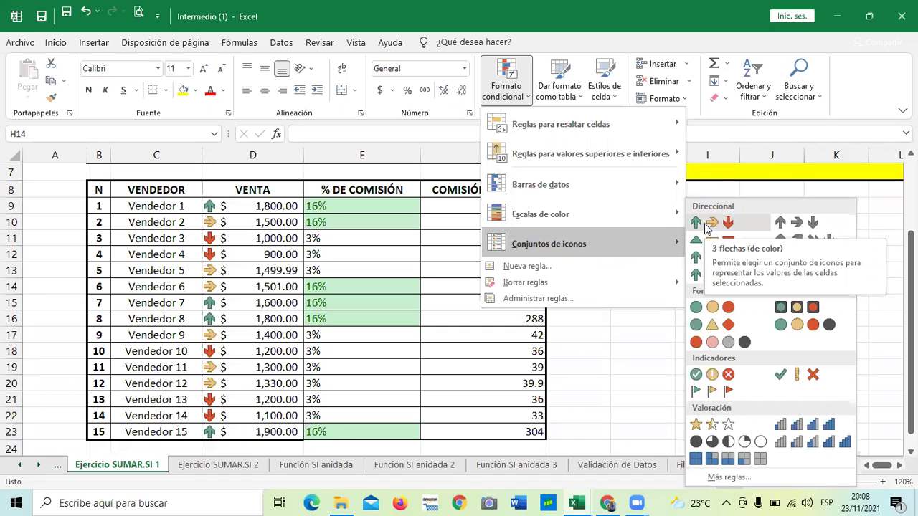
pyautogui.click(703, 373)
pyautogui.click(649, 366)
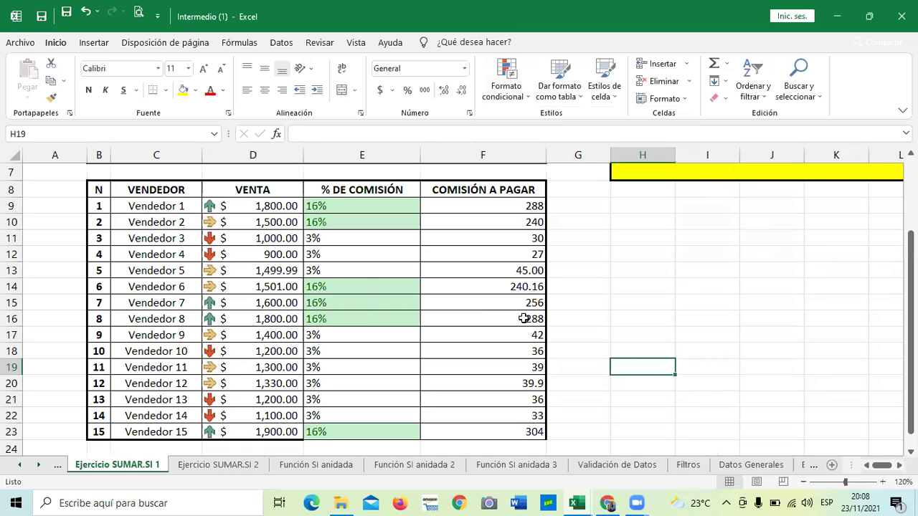
# Clear the conditional formatting rules from the VENTA values in D9:D23.
pyautogui.moveTo(233, 206); pyautogui.dragTo(238, 432)
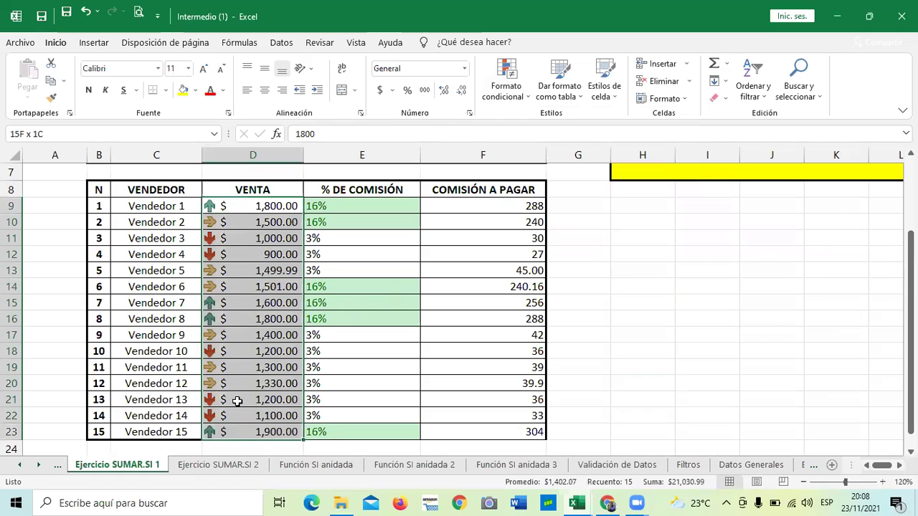
pyautogui.click(527, 93)
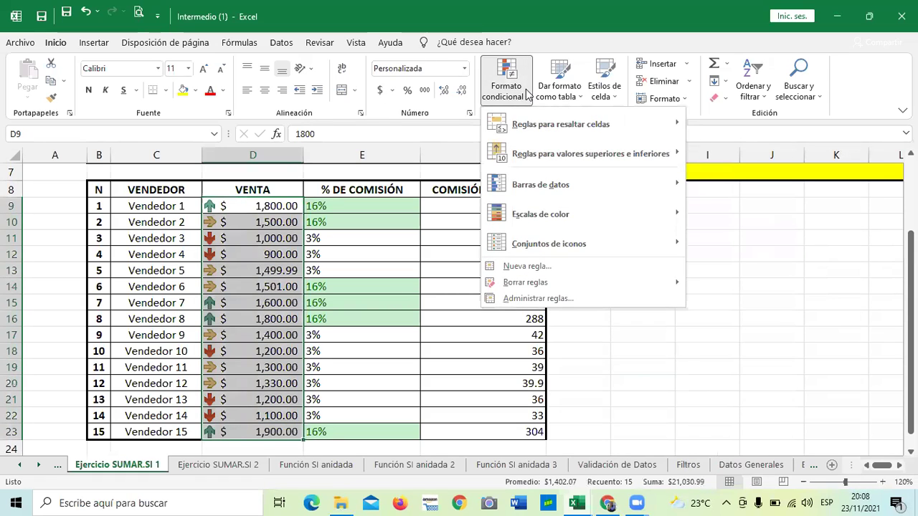
pyautogui.moveTo(631, 282)
pyautogui.click(720, 285)
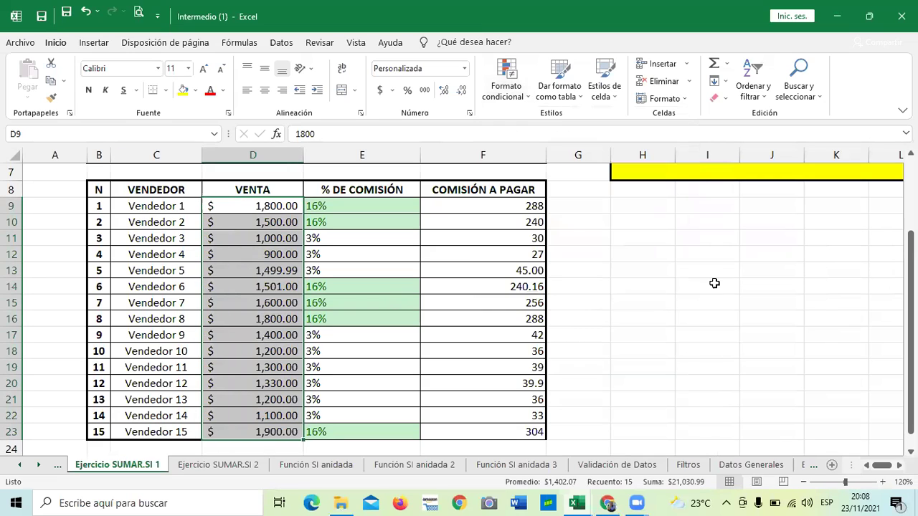
pyautogui.click(646, 316)
# Apply blue gradient-fill data bars to the VENTA values in D9:D23 with conditional formatting.
pyautogui.moveTo(251, 206); pyautogui.dragTo(239, 429)
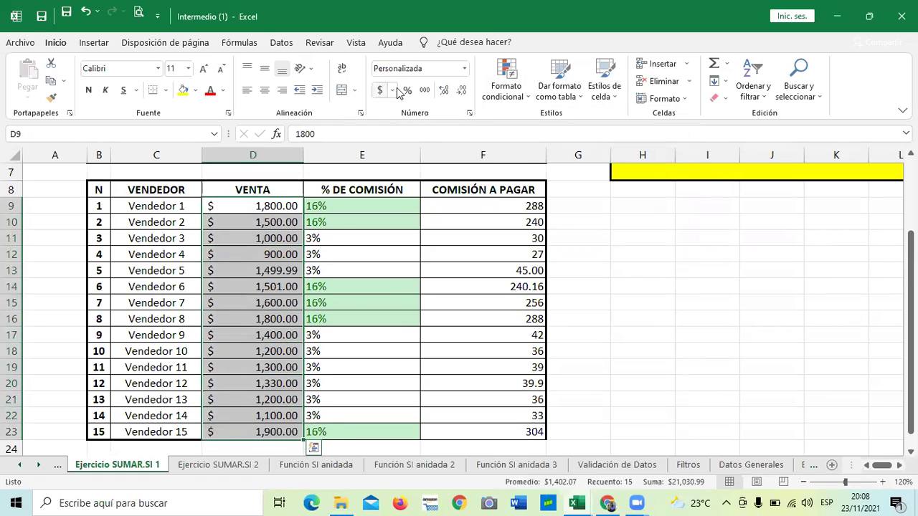
pyautogui.click(506, 83)
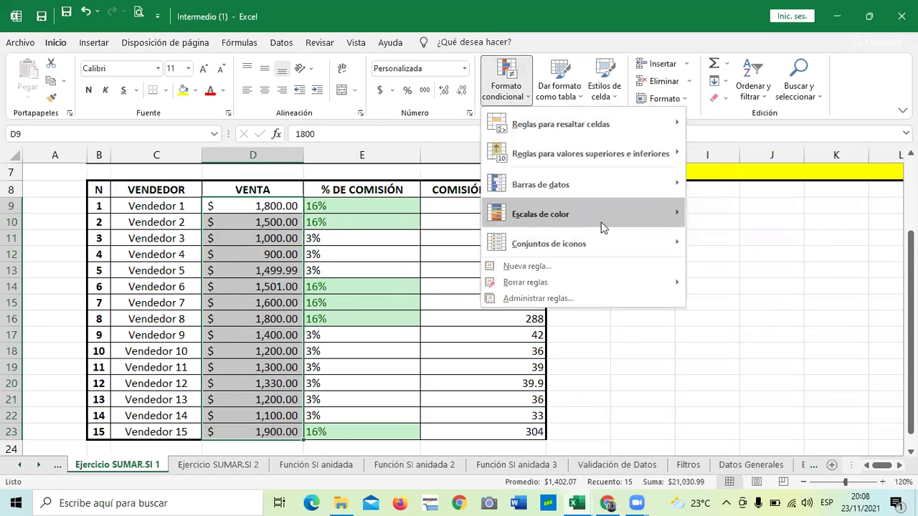
pyautogui.moveTo(629, 242)
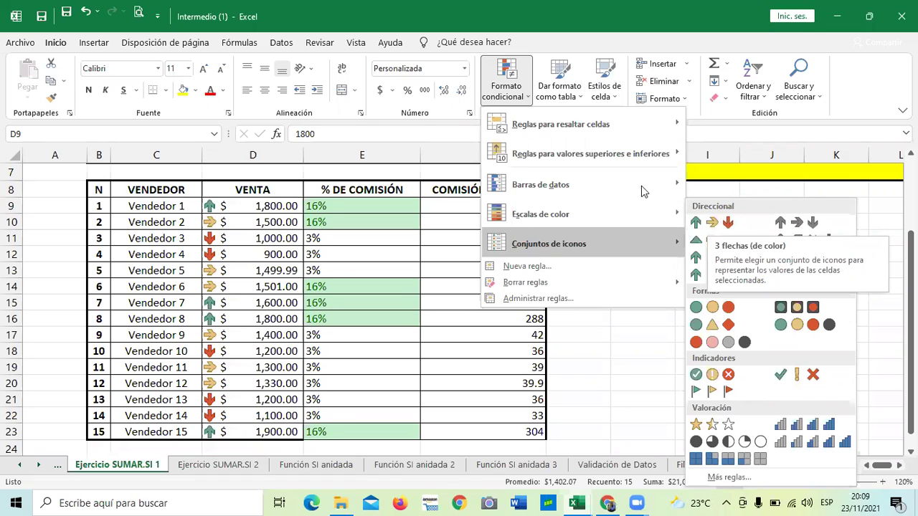
pyautogui.moveTo(610, 215)
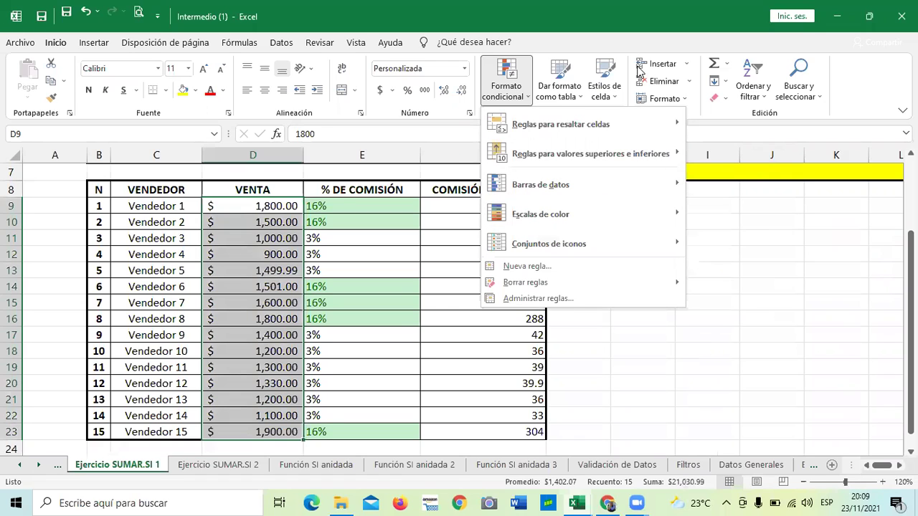
pyautogui.moveTo(668, 214)
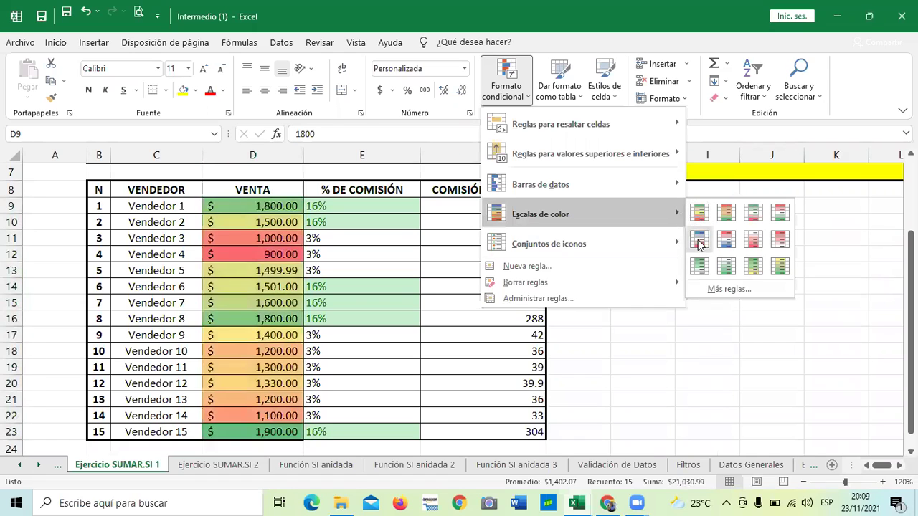
pyautogui.moveTo(673, 186)
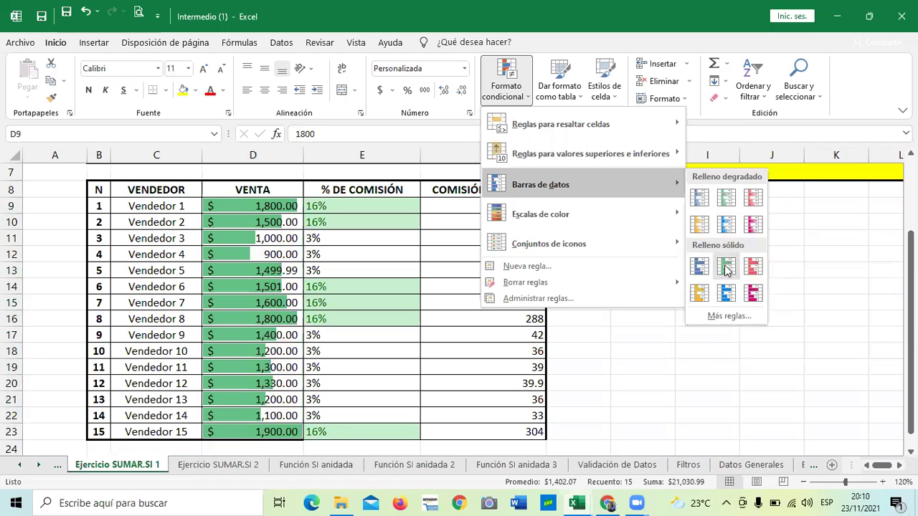
pyautogui.click(694, 200)
pyautogui.click(654, 308)
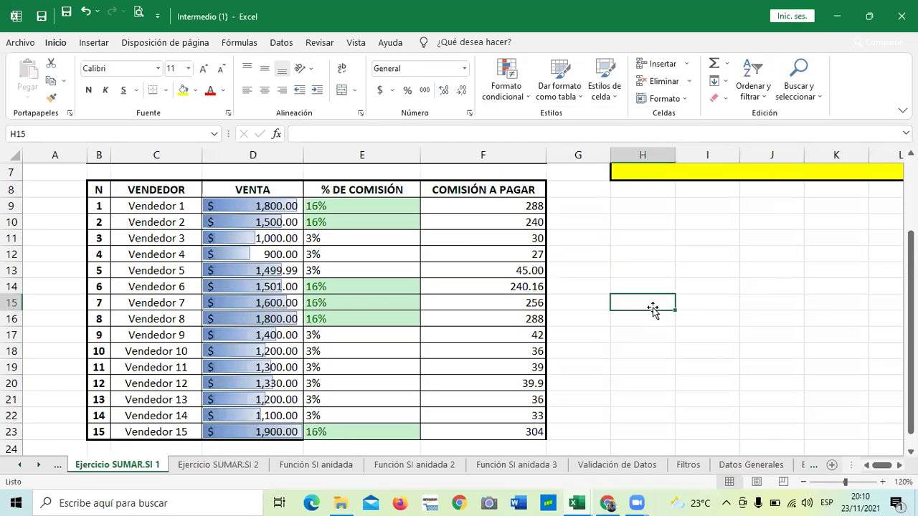
# Set the VENTA amount of Vendedor 1 to 1000.
pyautogui.click(514, 96)
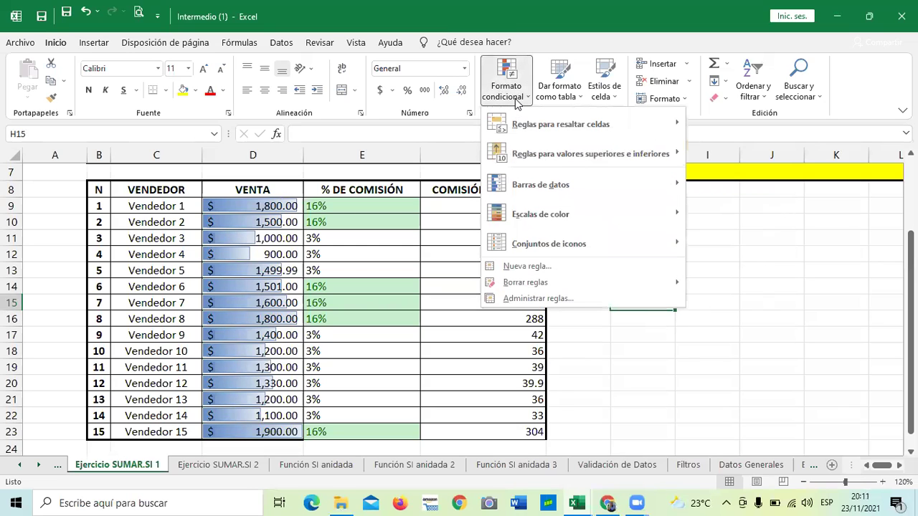
pyautogui.click(279, 213)
pyautogui.doubleClick(279, 208)
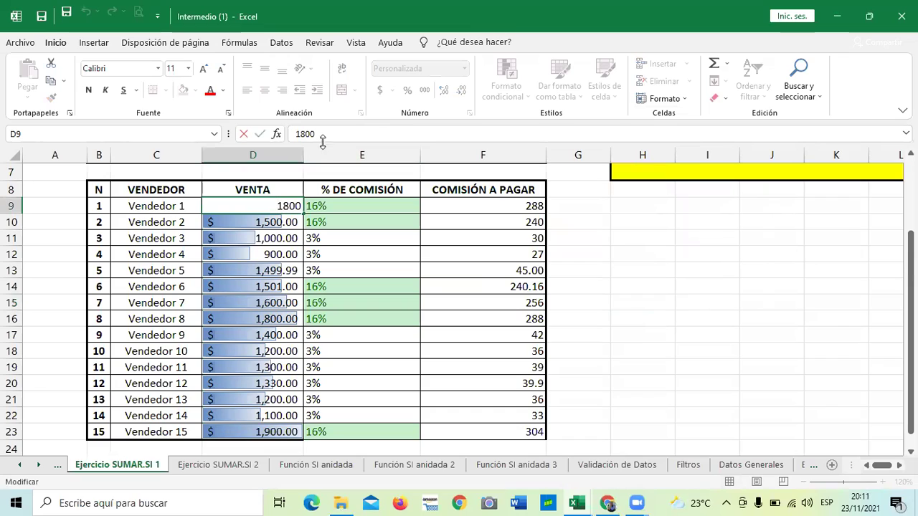
pyautogui.press('BackSpace')
pyautogui.press('BackSpace')
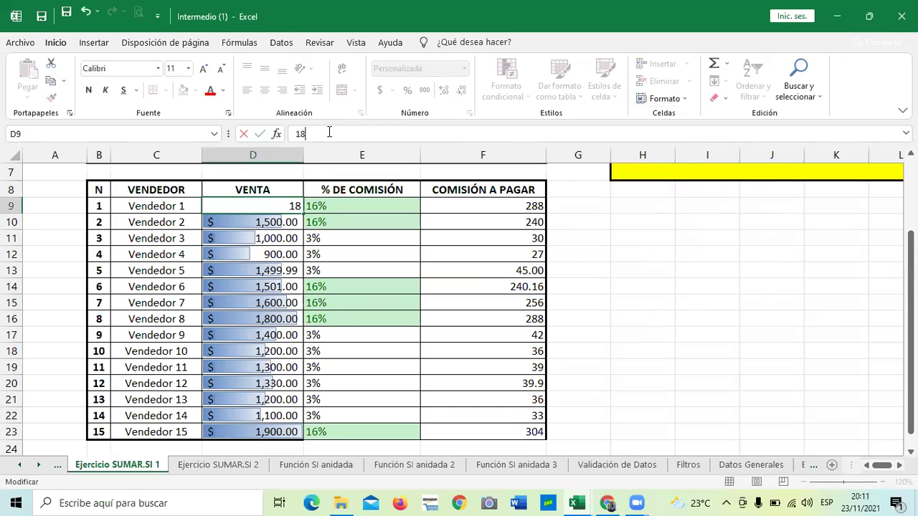
pyautogui.press('BackSpace')
pyautogui.write('000')
pyautogui.press('Return')
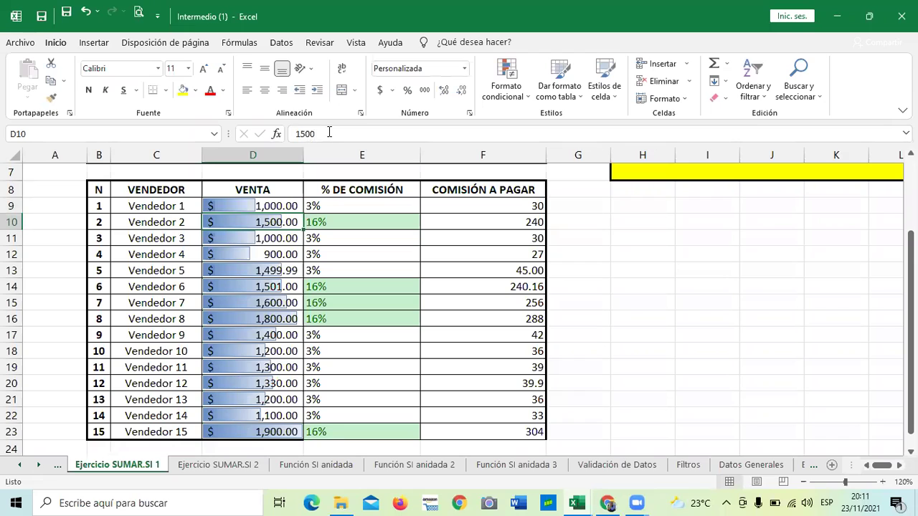
# Inspect the VENTA value of Vendedor 1 and the % DE COMISIÓN formulas of Vendedor 1 and Vendedor 2.
pyautogui.click(250, 204)
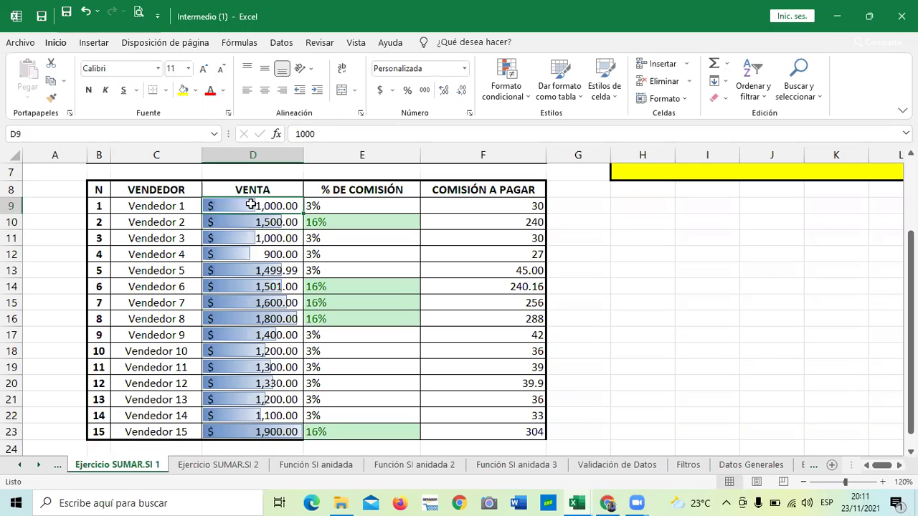
pyautogui.click(372, 204)
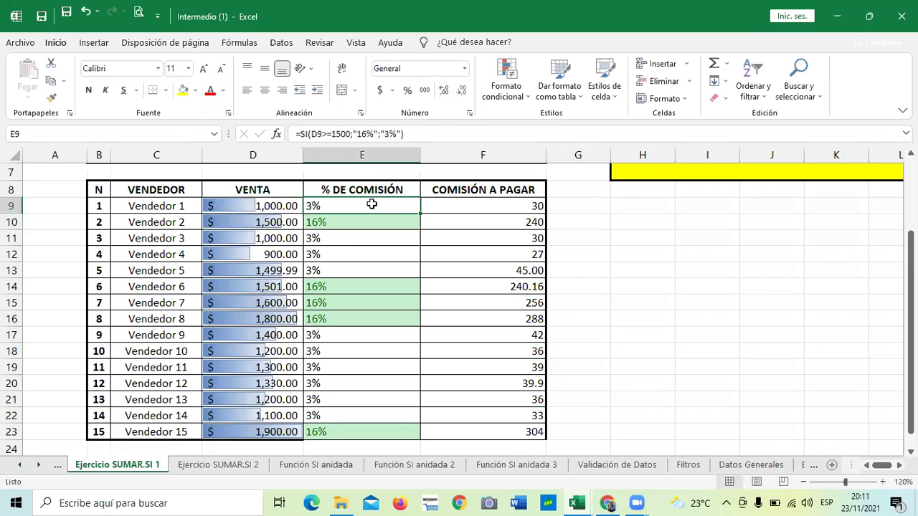
pyautogui.click(354, 223)
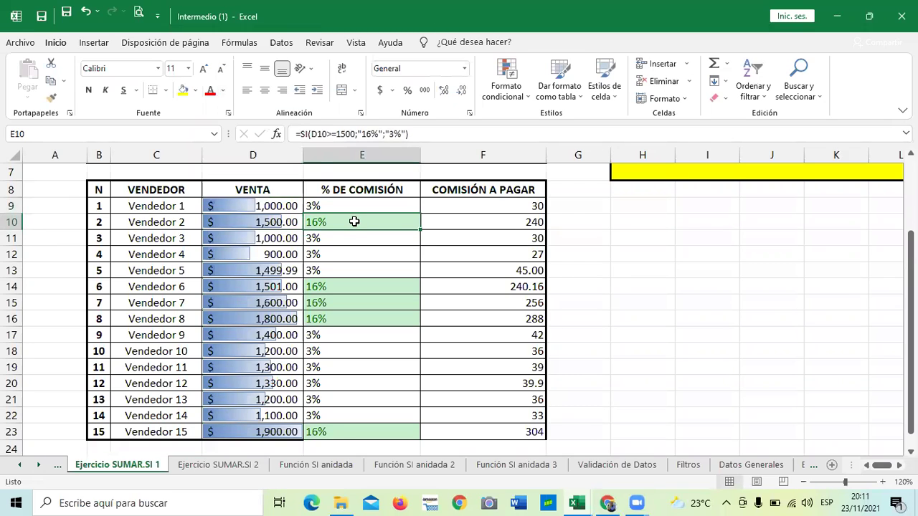
pyautogui.doubleClick(353, 222)
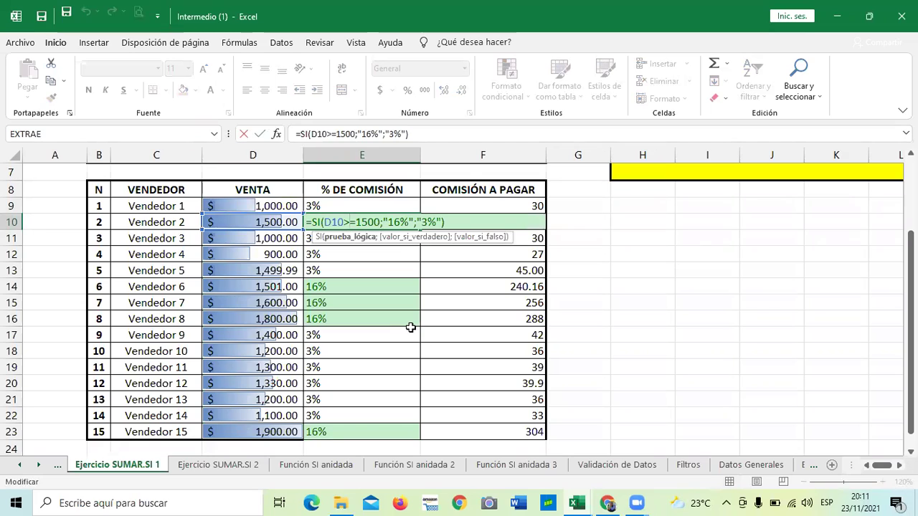
pyautogui.hotkey('ctrl', 'Return')
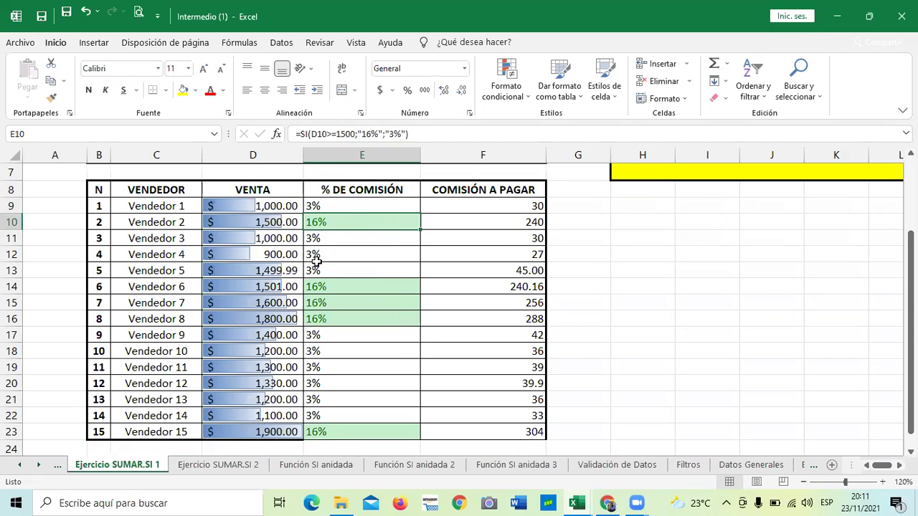
pyautogui.click(524, 95)
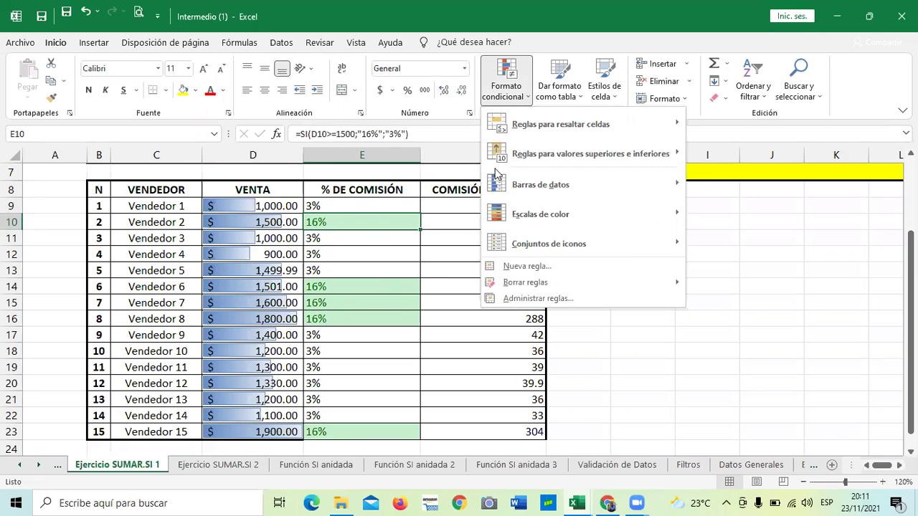
pyautogui.click(580, 354)
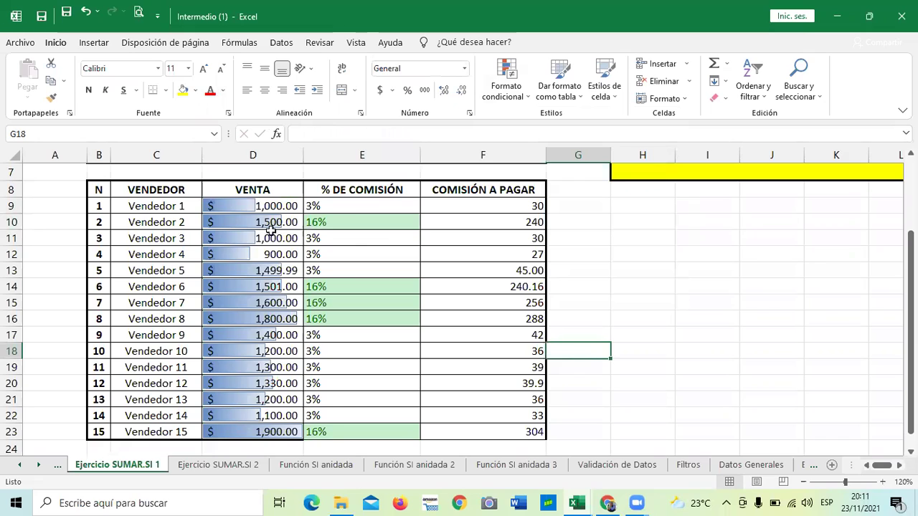
# Set the VENTA amount of Vendedor 1 to 1800.
pyautogui.click(242, 202)
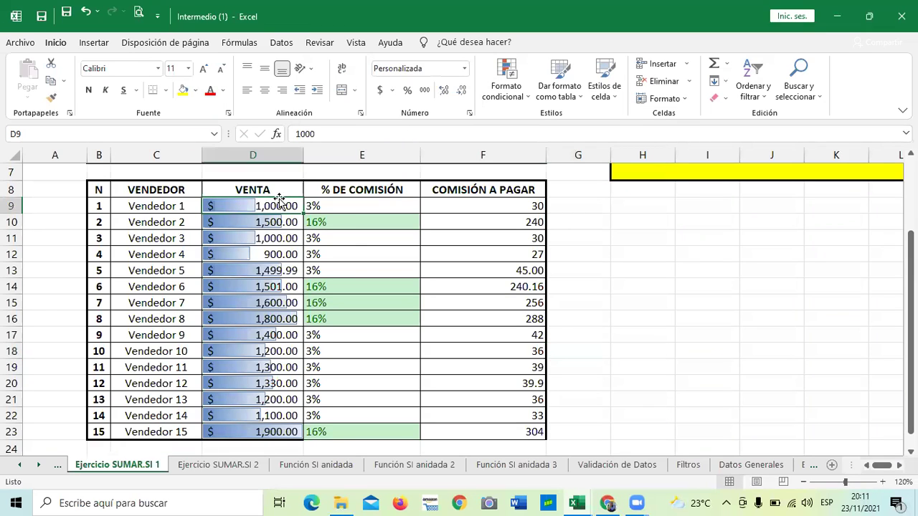
pyautogui.click(324, 134)
pyautogui.press('BackSpace')
pyautogui.press('BackSpace')
pyautogui.press('BackSpace')
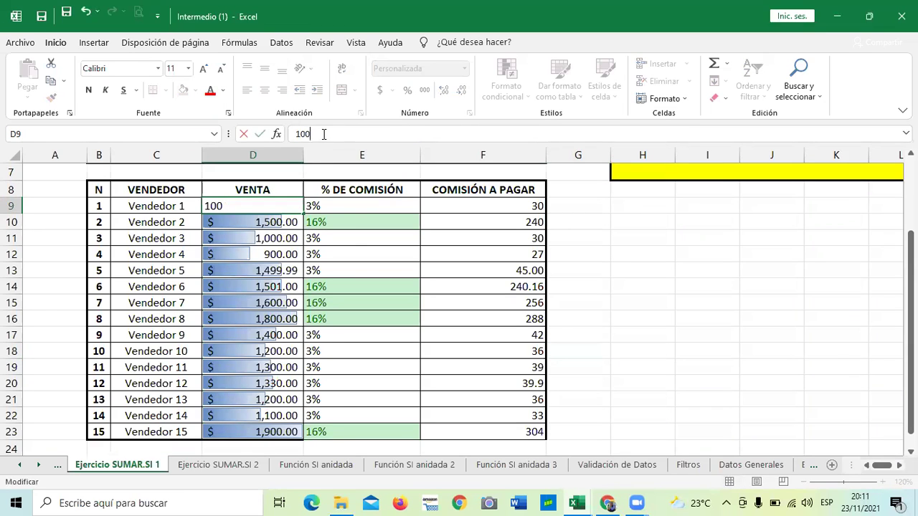
pyautogui.write('800')
pyautogui.press('Return')
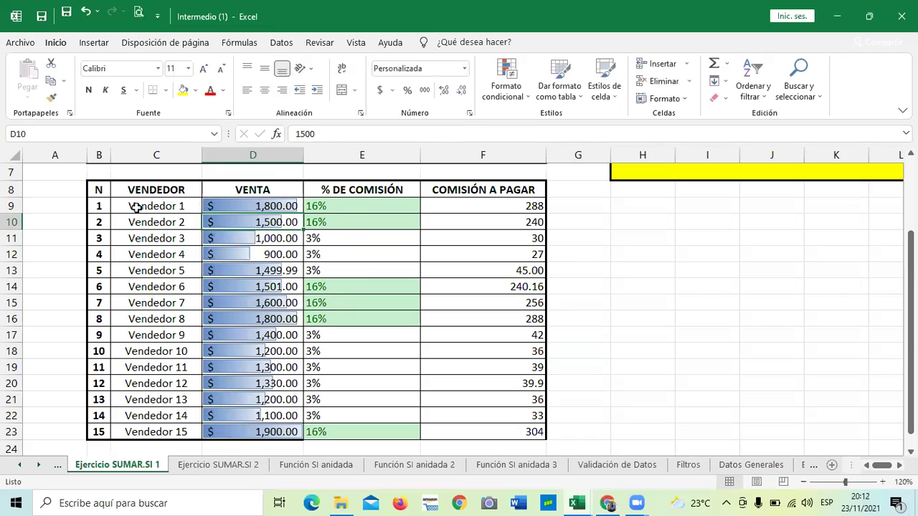
pyautogui.click(582, 321)
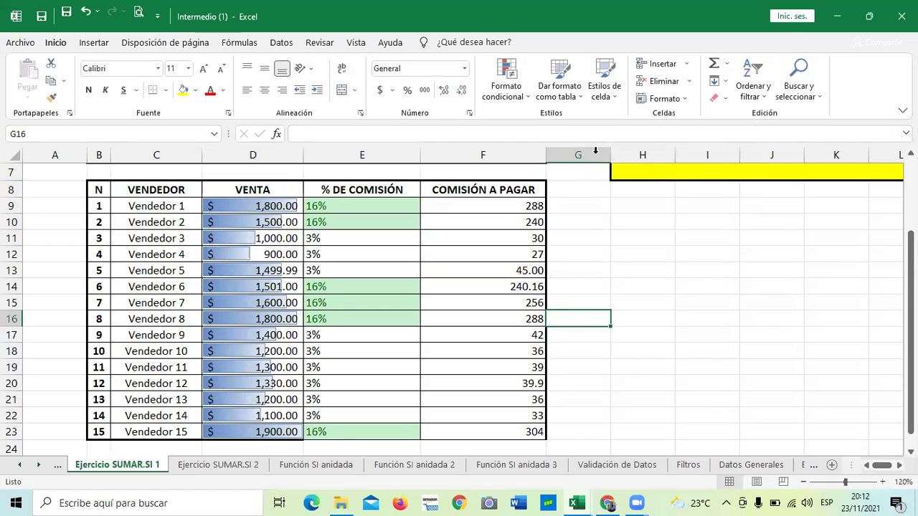
pyautogui.click(506, 86)
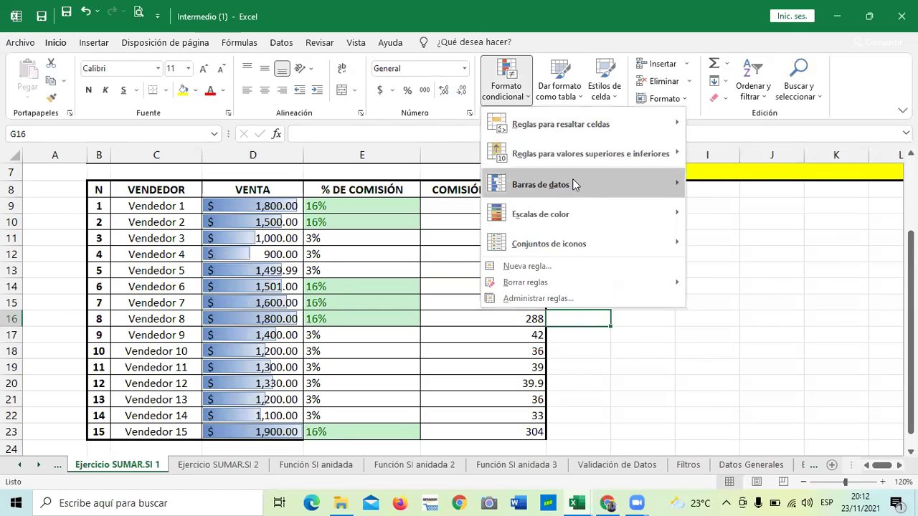
pyautogui.moveTo(574, 185)
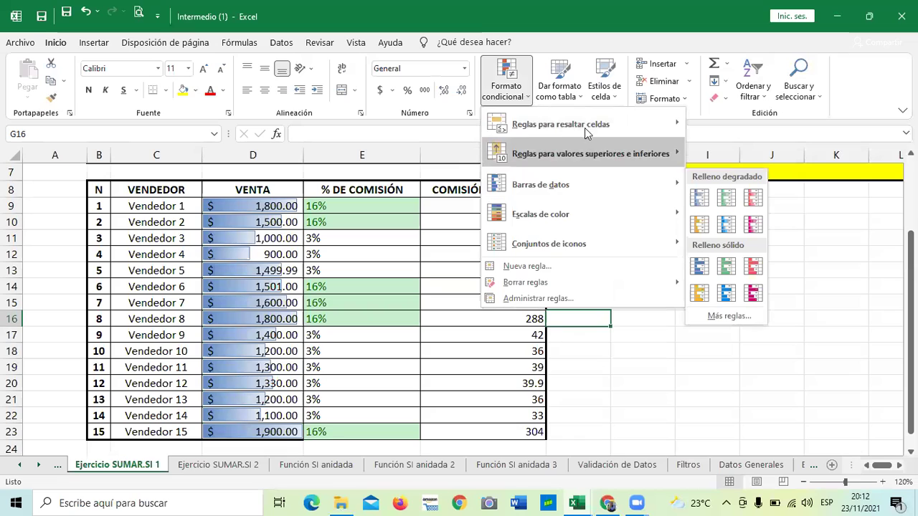
pyautogui.moveTo(614, 126)
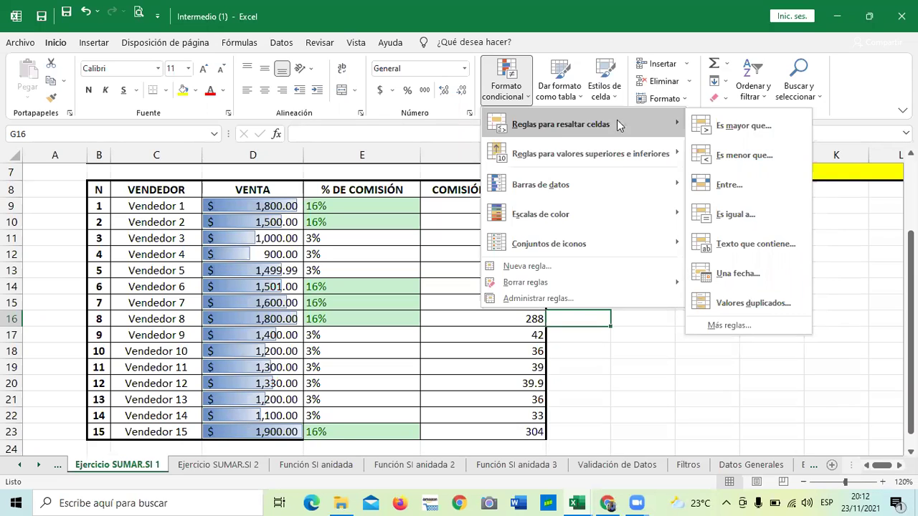
pyautogui.click(612, 394)
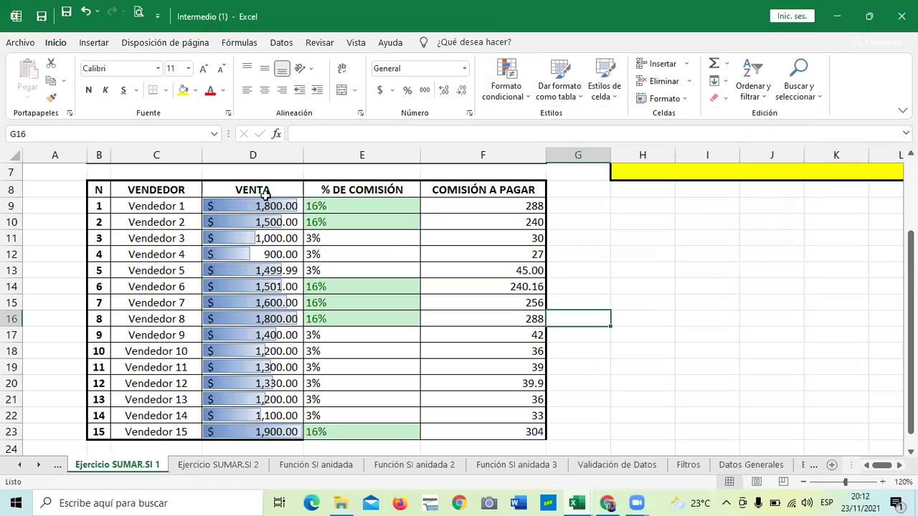
# Clear the conditional formatting rules from the VENTA values in D9:D23.
pyautogui.moveTo(267, 206); pyautogui.dragTo(266, 429)
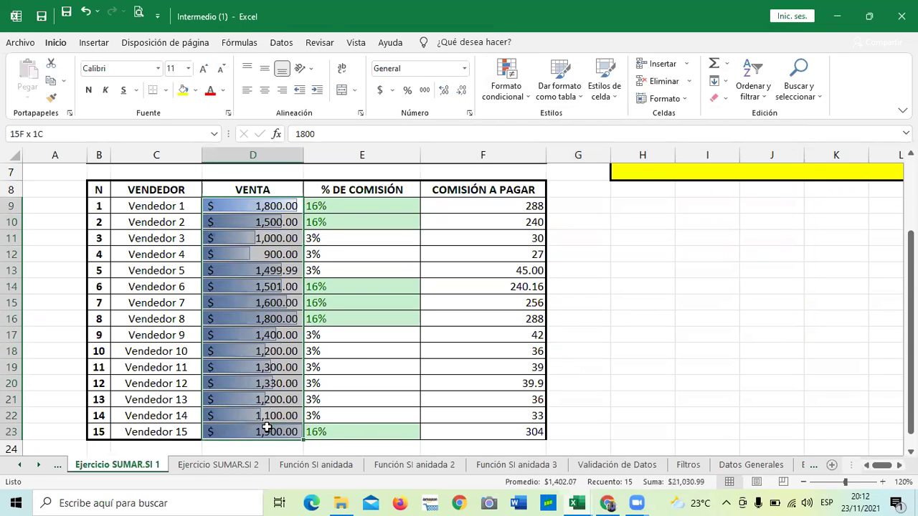
pyautogui.click(524, 97)
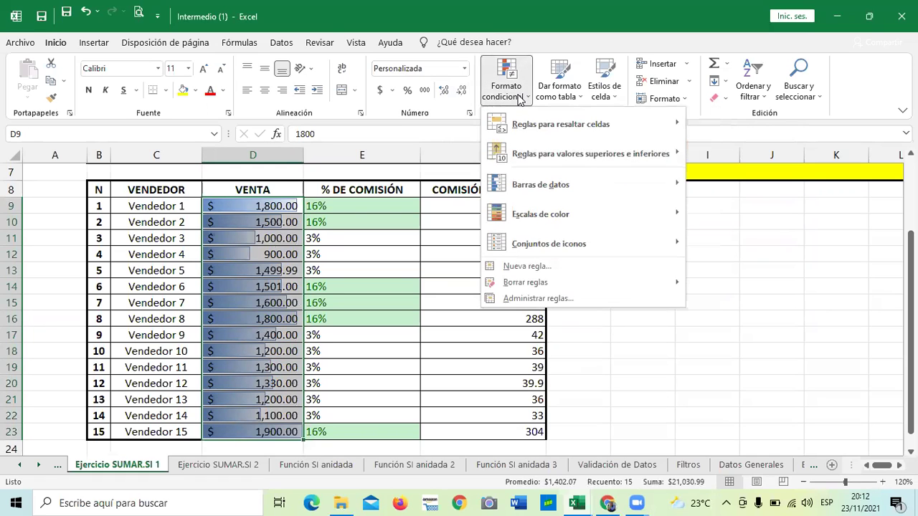
pyautogui.moveTo(673, 281)
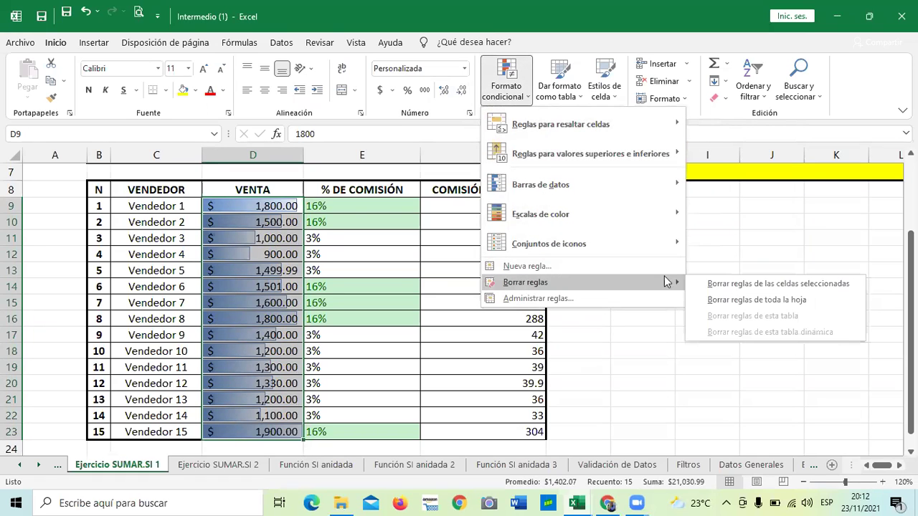
pyautogui.click(705, 286)
# Start an "Entre" cell-highlighting rule for the VENTA values in D9:D23 with a lower limit of $1350.
pyautogui.moveTo(266, 206); pyautogui.dragTo(274, 433)
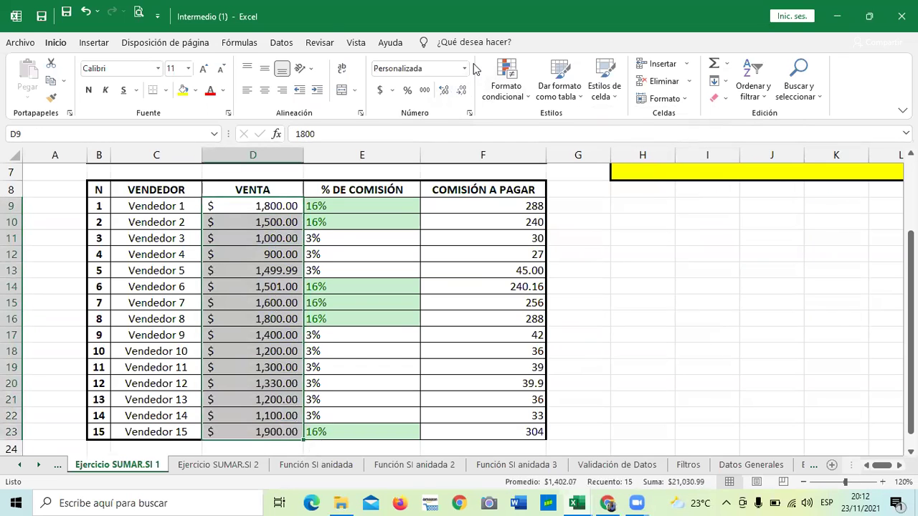
pyautogui.click(525, 96)
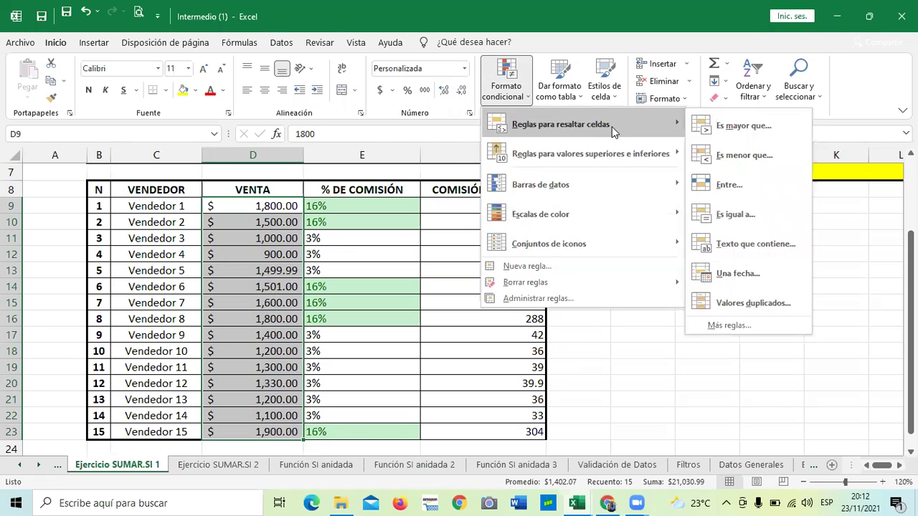
pyautogui.click(717, 186)
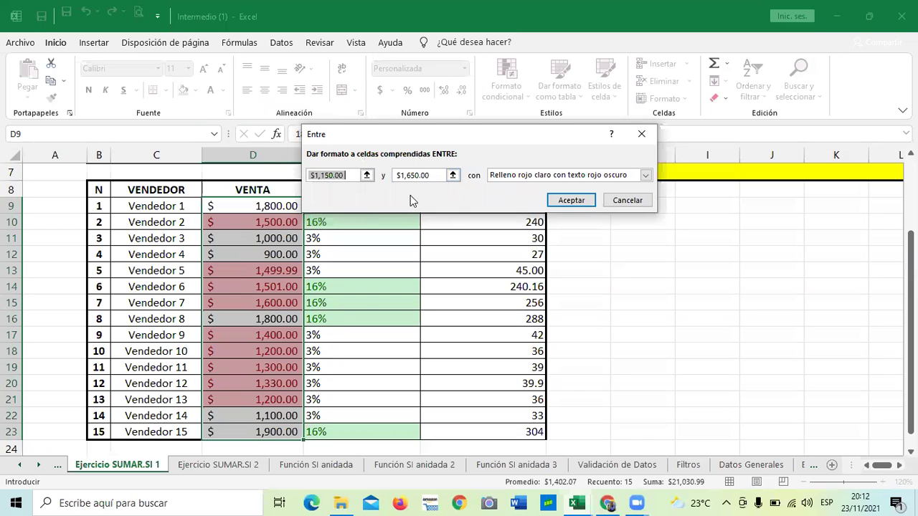
pyautogui.click(348, 175)
pyautogui.press('BackSpace')
pyautogui.press('BackSpace')
pyautogui.press('BackSpace')
pyautogui.press('BackSpace')
pyautogui.press('BackSpace')
pyautogui.press('BackSpace')
pyautogui.press('BackSpace')
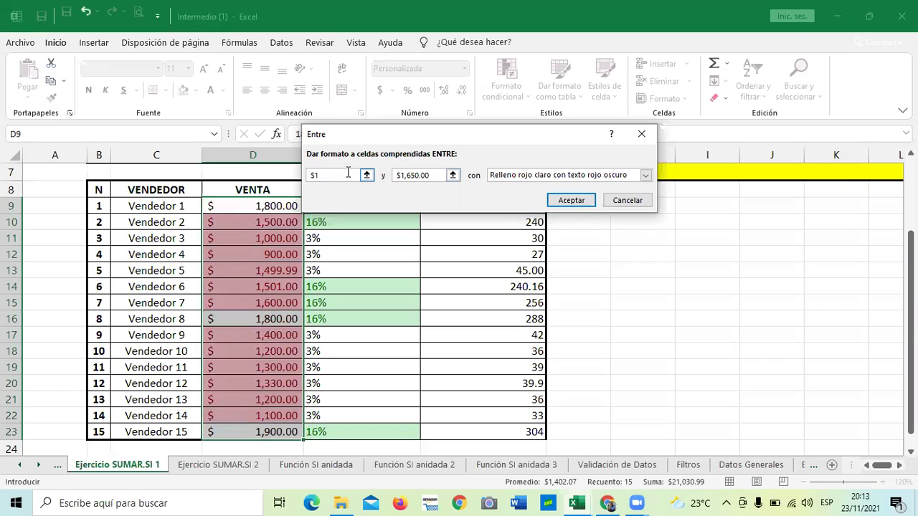
pyautogui.write('200')
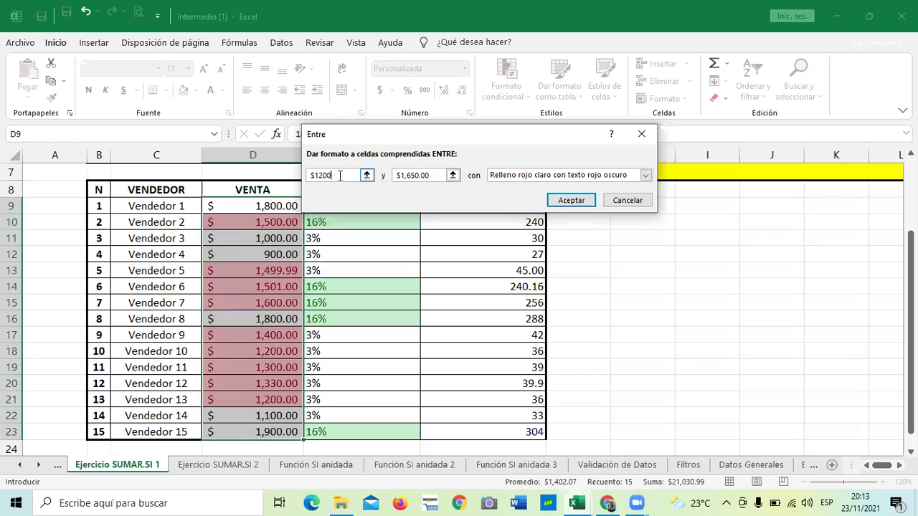
pyautogui.press('BackSpace')
pyautogui.press('BackSpace')
pyautogui.press('BackSpace')
pyautogui.write('350')
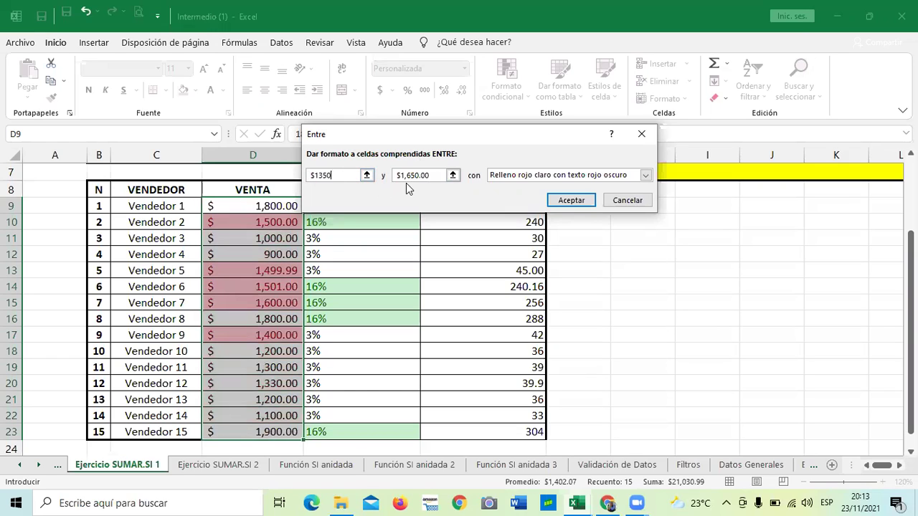
# Set the rule's upper limit to $1900 and apply it with "Relleno verde con texto verde oscuro".
pyautogui.click(431, 175)
pyautogui.press('BackSpace')
pyautogui.press('BackSpace')
pyautogui.press('BackSpace')
pyautogui.press('BackSpace')
pyautogui.press('BackSpace')
pyautogui.press('BackSpace')
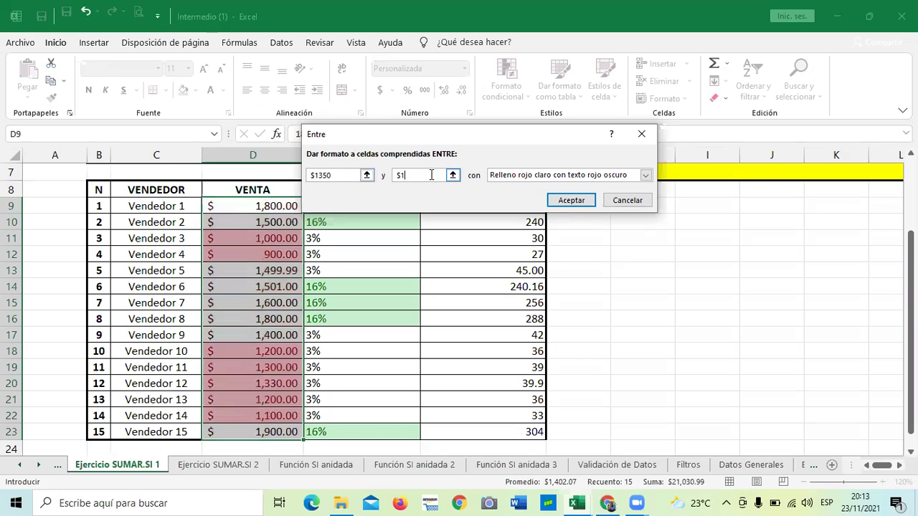
pyautogui.write('900')
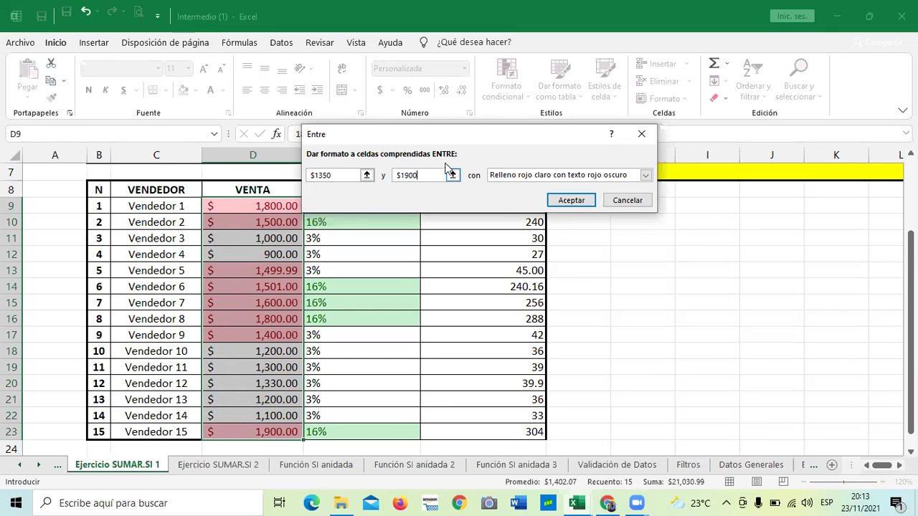
pyautogui.click(646, 177)
pyautogui.click(581, 206)
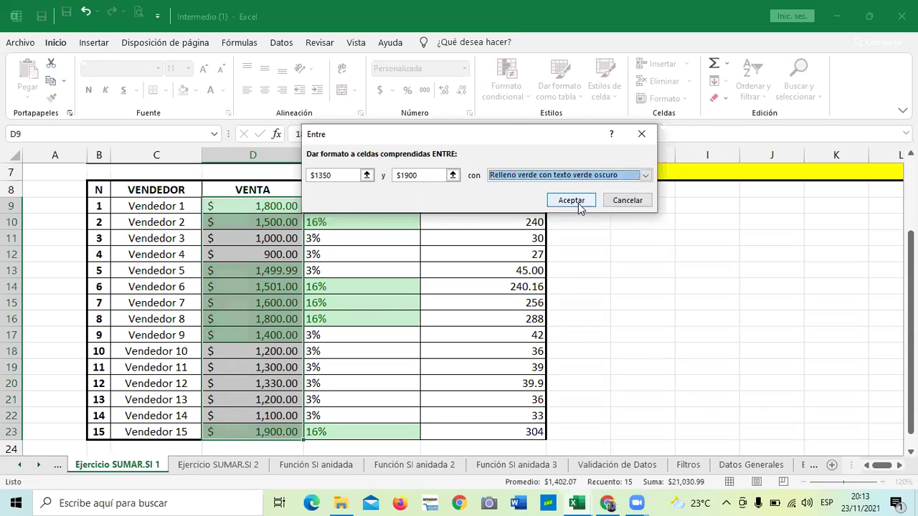
pyautogui.click(578, 204)
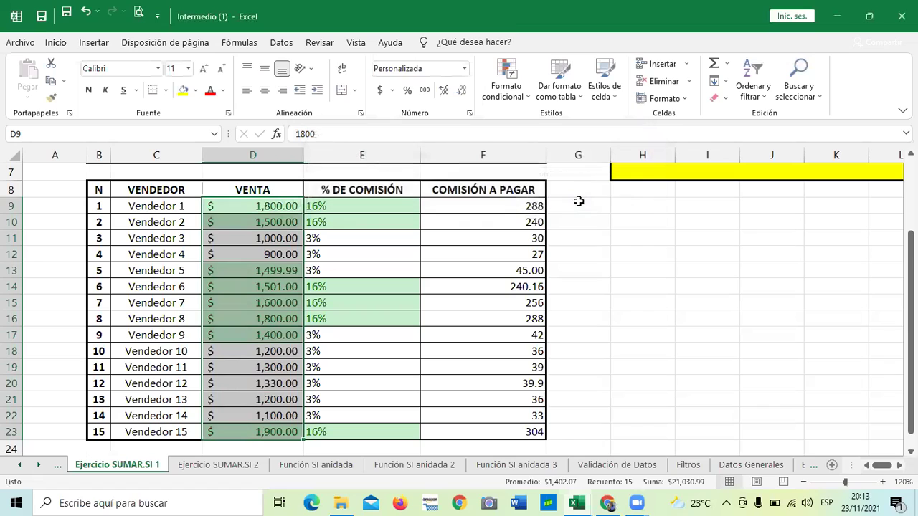
pyautogui.click(618, 300)
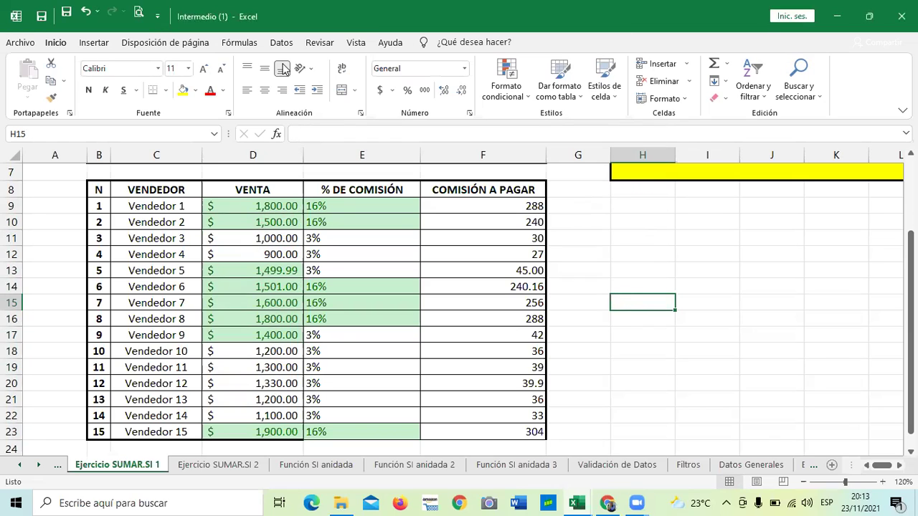
pyautogui.click(519, 99)
pyautogui.moveTo(577, 130)
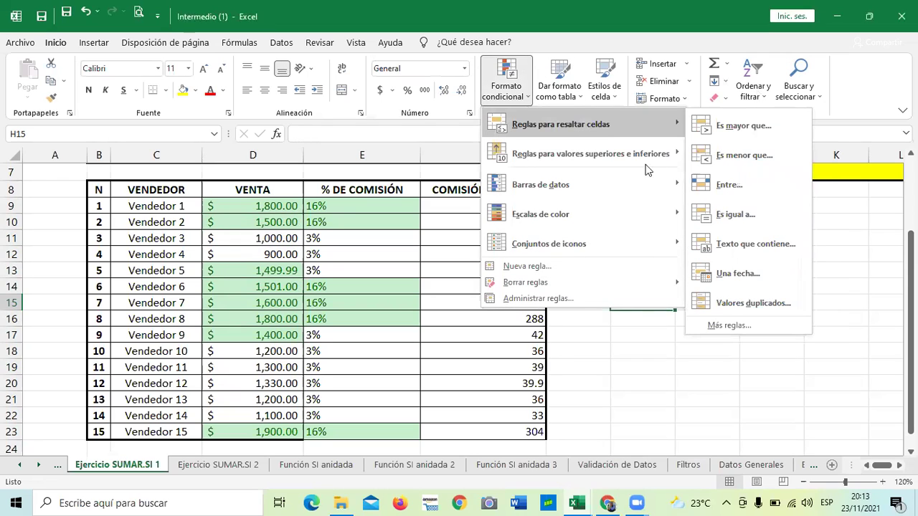
pyautogui.moveTo(646, 157)
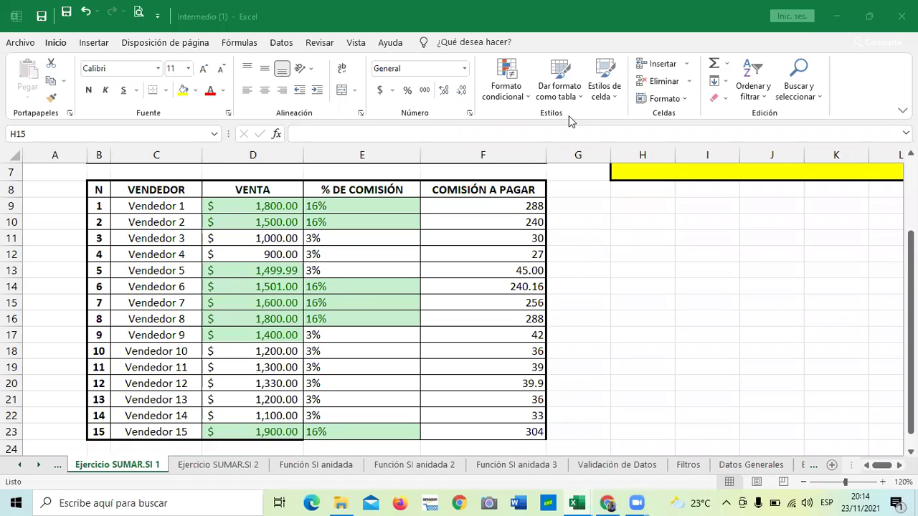
pyautogui.click(643, 239)
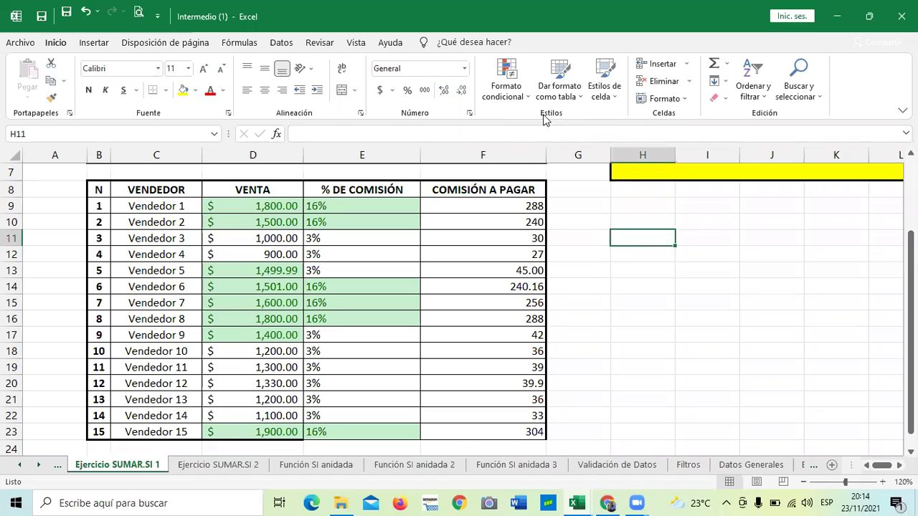
# Examine the date period options of the "Una fecha" highlighting rule without applying it.
pyautogui.click(512, 99)
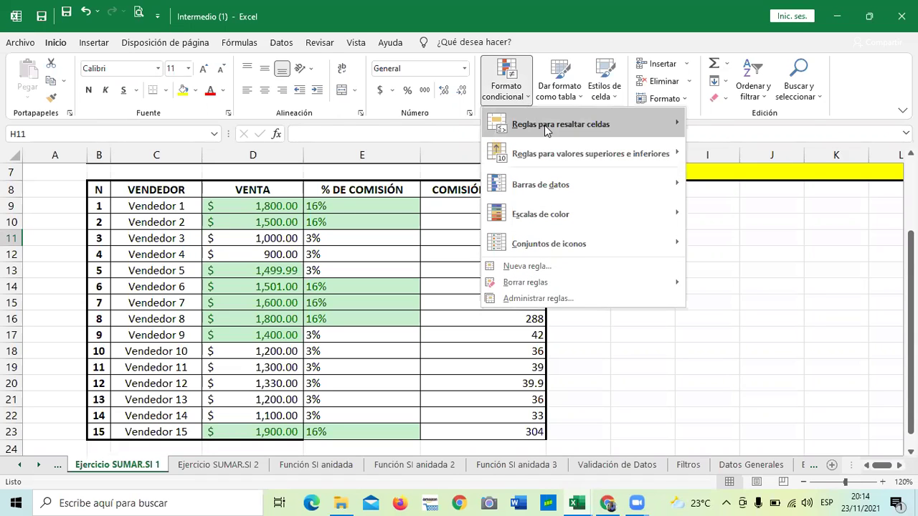
pyautogui.moveTo(544, 125)
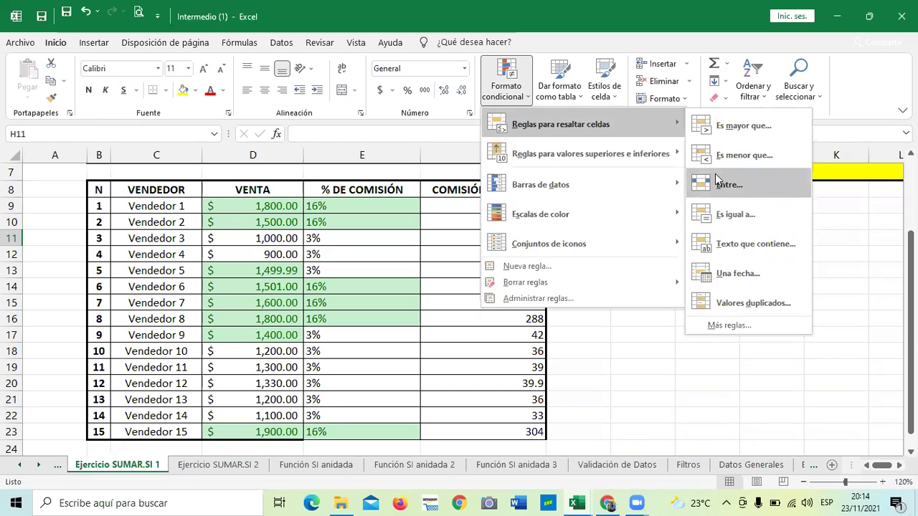
pyautogui.click(708, 280)
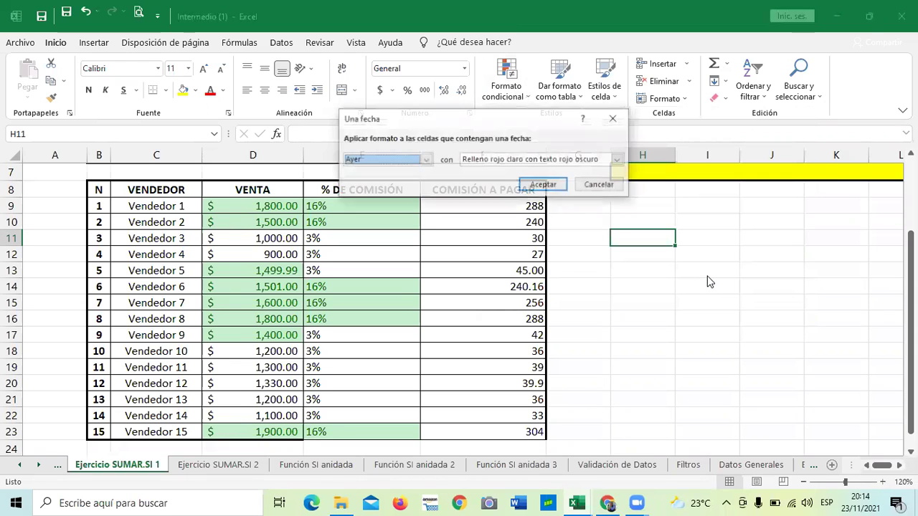
pyautogui.click(425, 160)
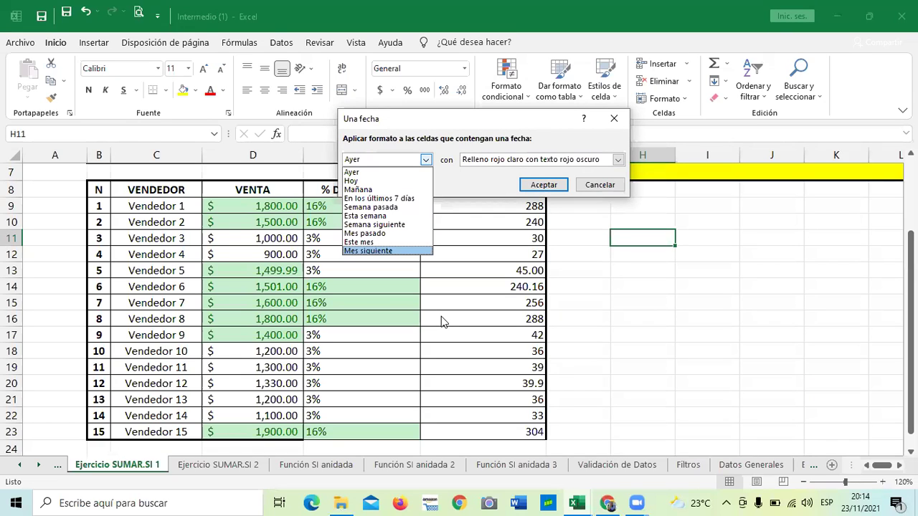
pyautogui.click(601, 185)
pyautogui.click(601, 185)
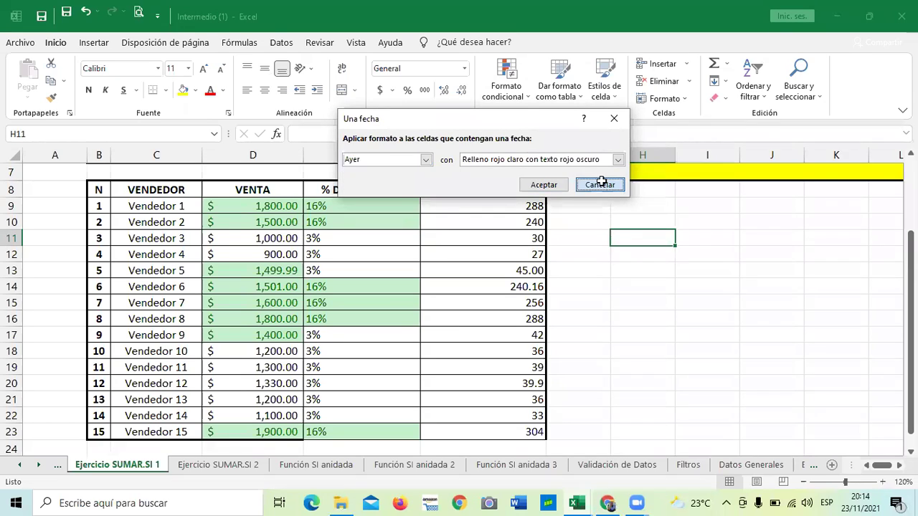
# Examine the conditional formatting categories and the "Duplicados" and "Únicos" options of the "Valores duplicados" rule without applying it.
pyautogui.click(523, 98)
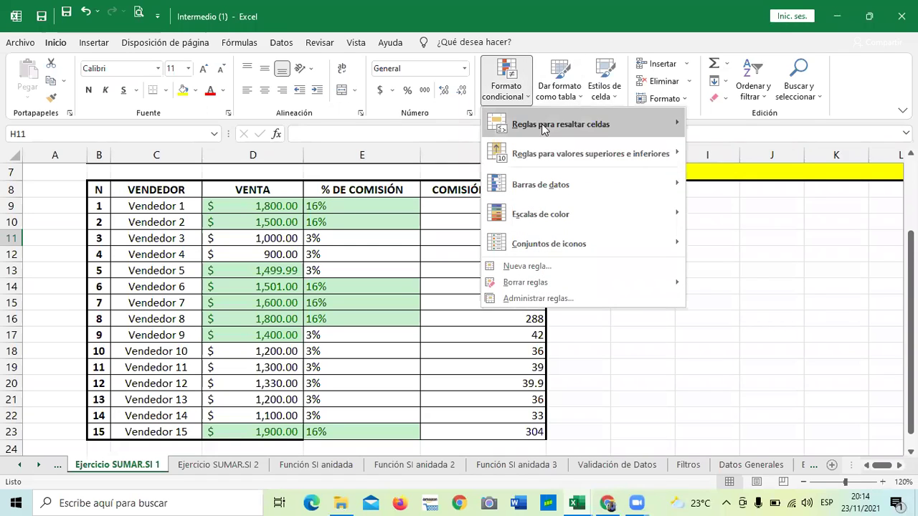
pyautogui.moveTo(561, 217)
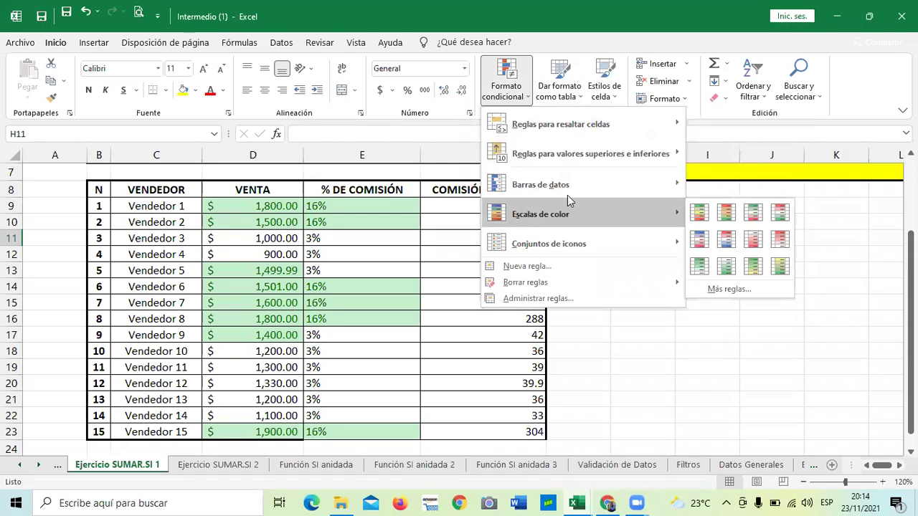
pyautogui.moveTo(574, 185)
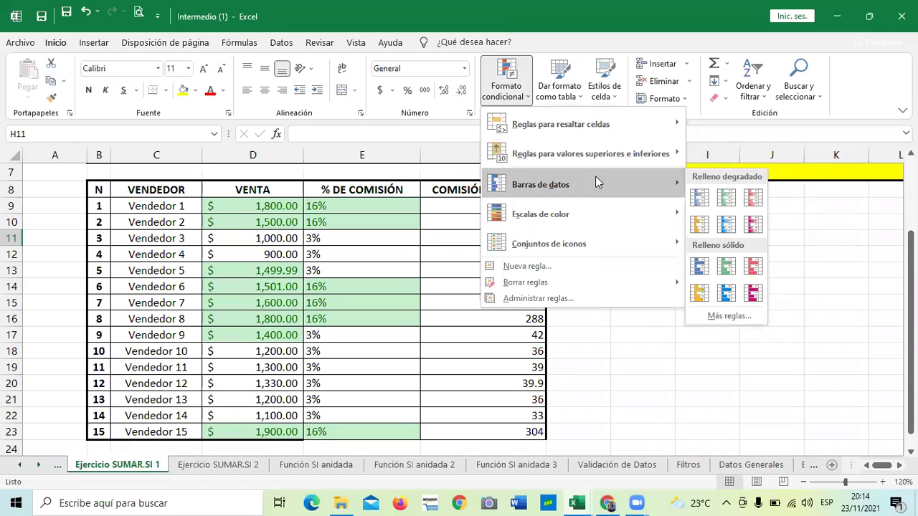
pyautogui.moveTo(606, 157)
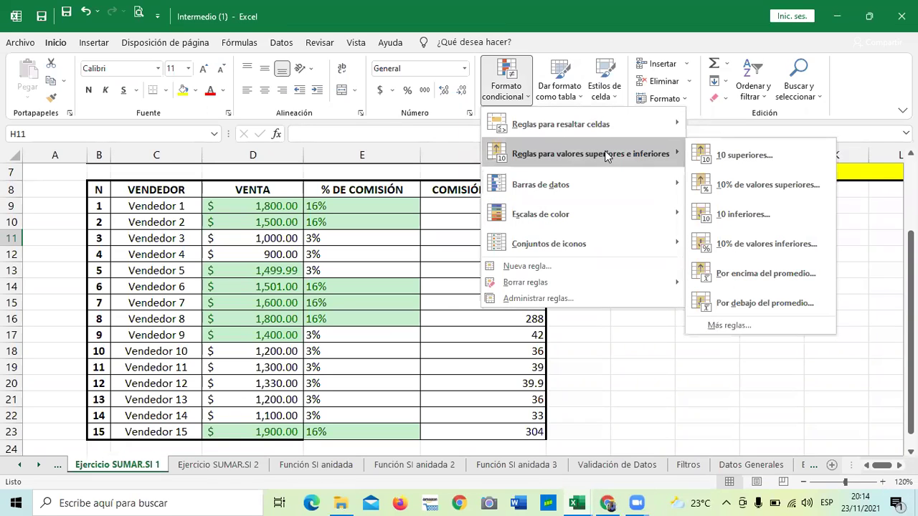
pyautogui.moveTo(609, 137)
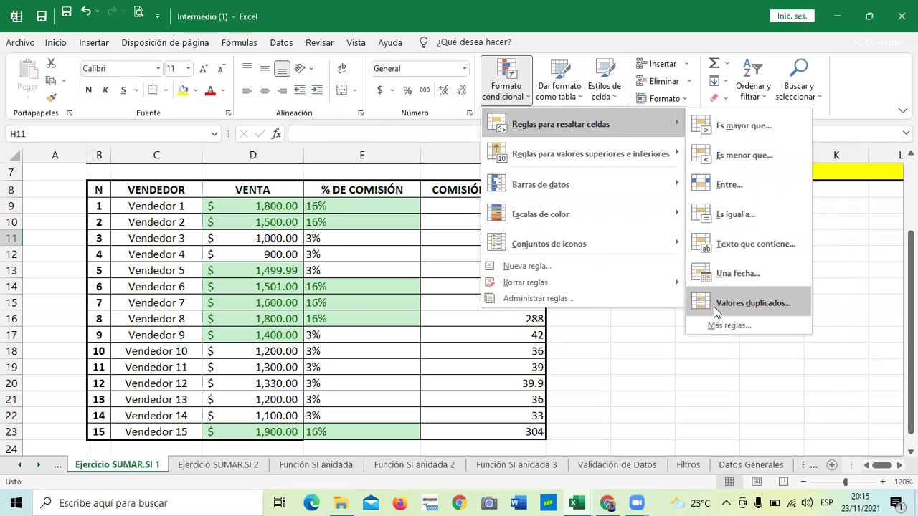
pyautogui.click(746, 303)
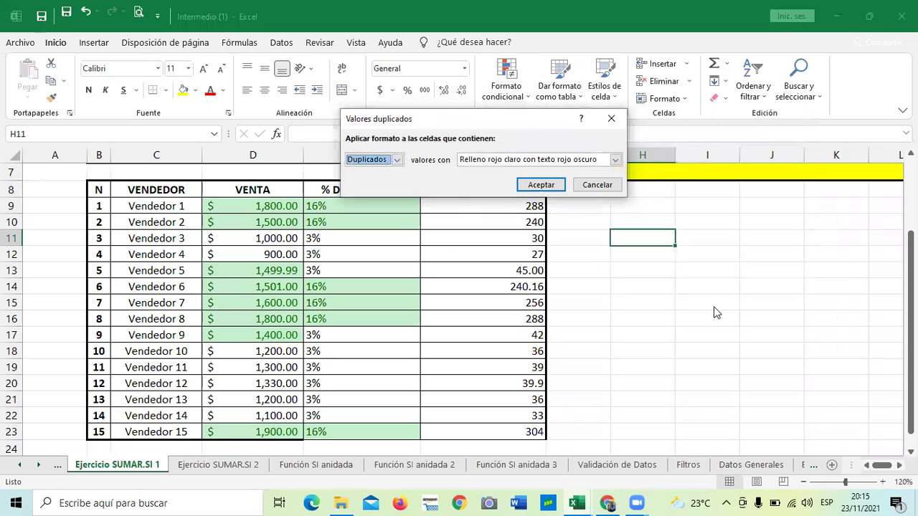
pyautogui.click(397, 159)
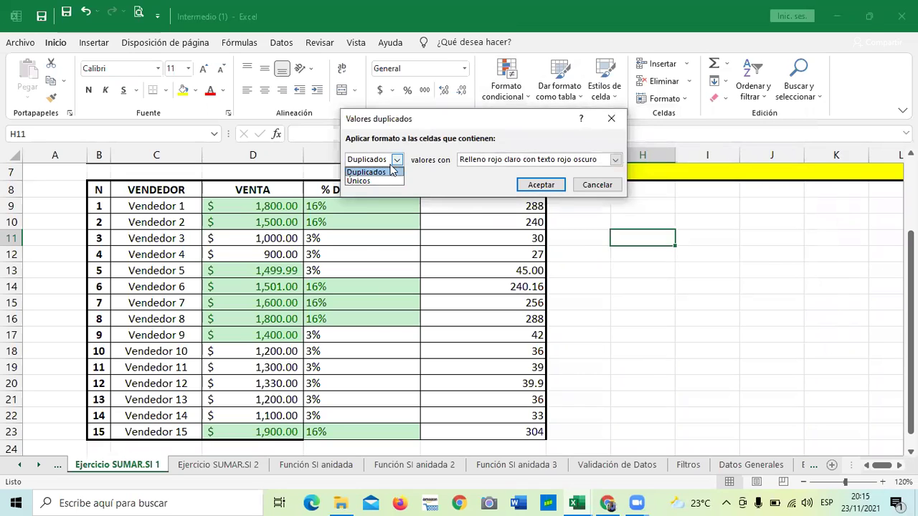
pyautogui.click(395, 172)
pyautogui.click(598, 185)
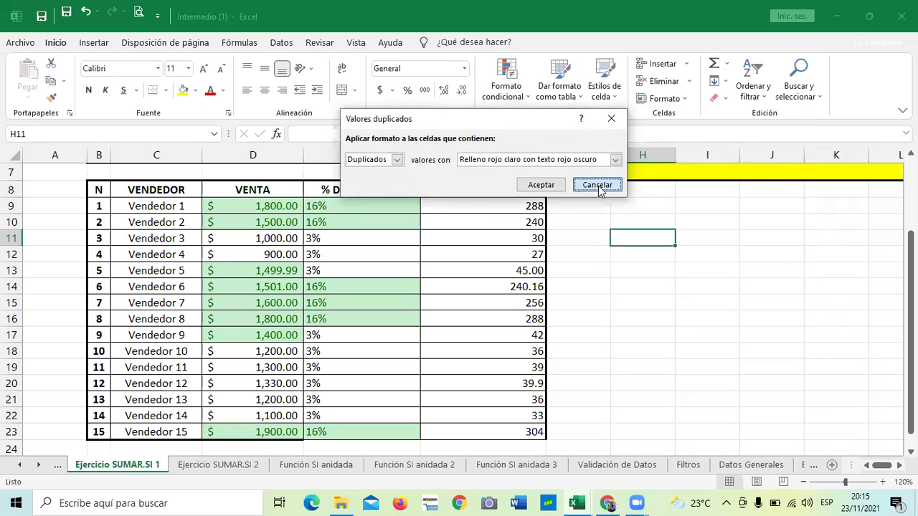
pyautogui.click(603, 323)
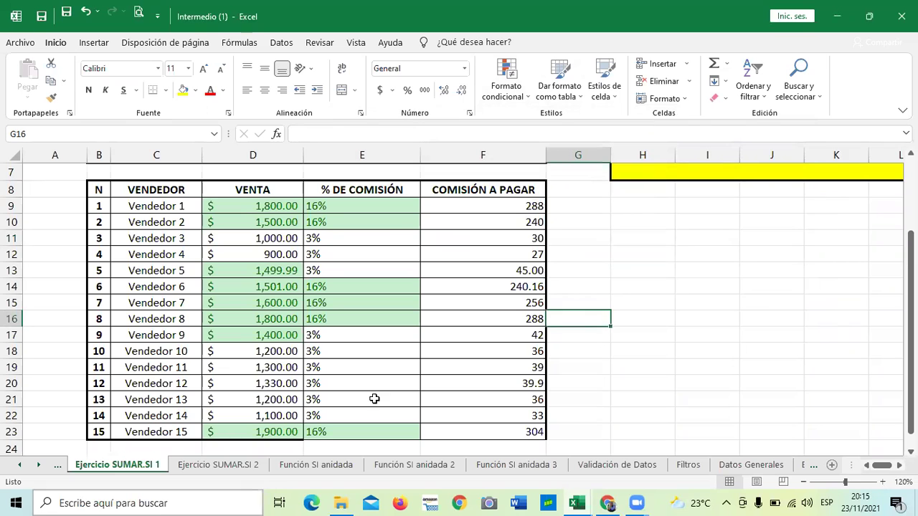
pyautogui.scroll(2, 345, 192)
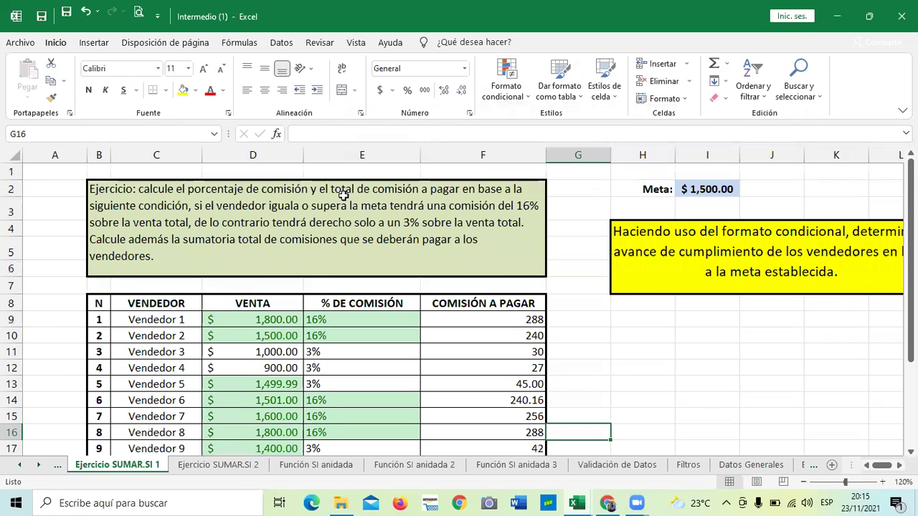
pyautogui.scroll(-3, 345, 192)
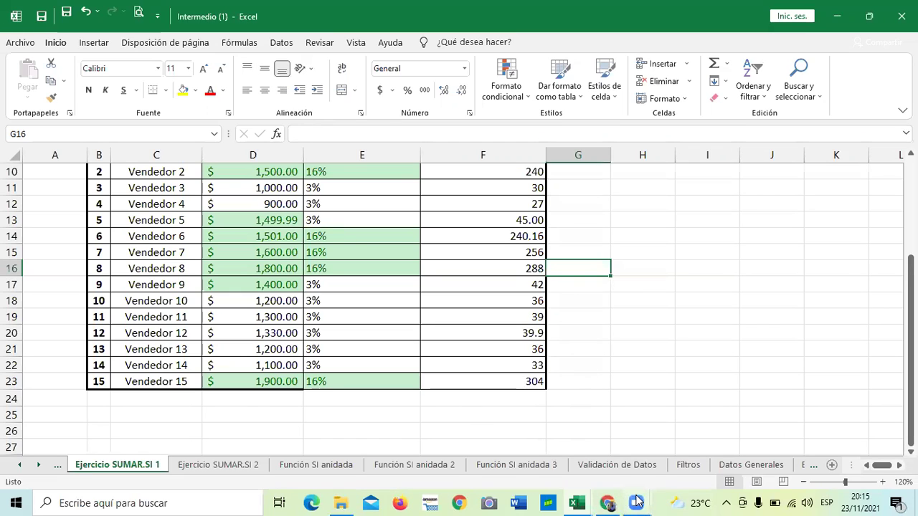
pyautogui.moveTo(637, 501)
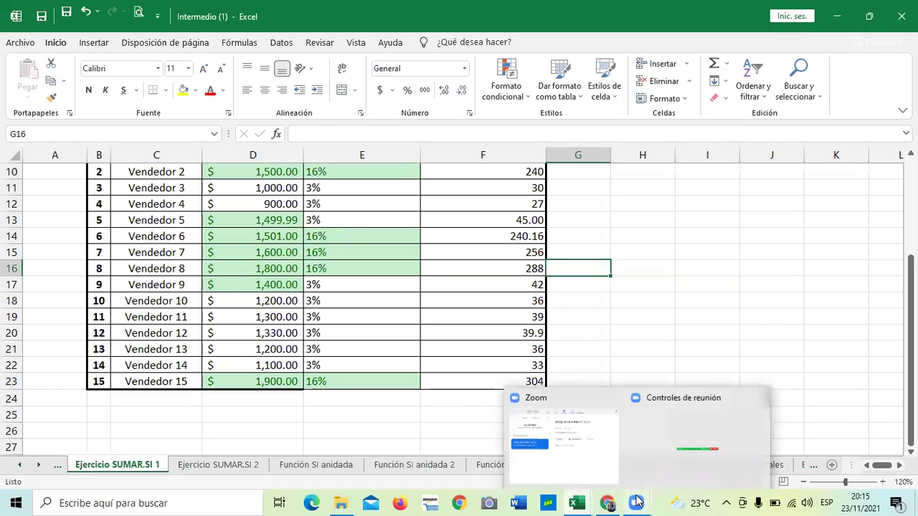
pyautogui.moveTo(608, 503)
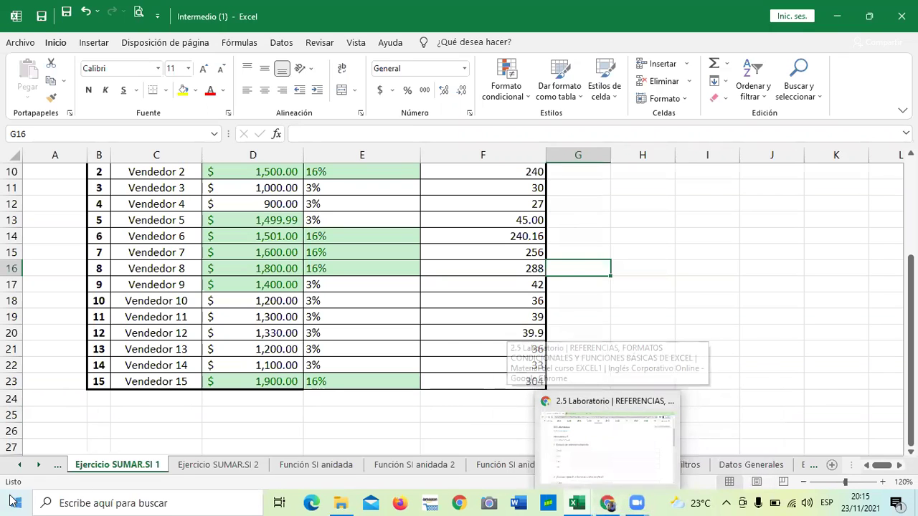
# Clear the conditional formatting rules from the sales amounts in D9:D23.
pyautogui.scroll(2, 287, 308)
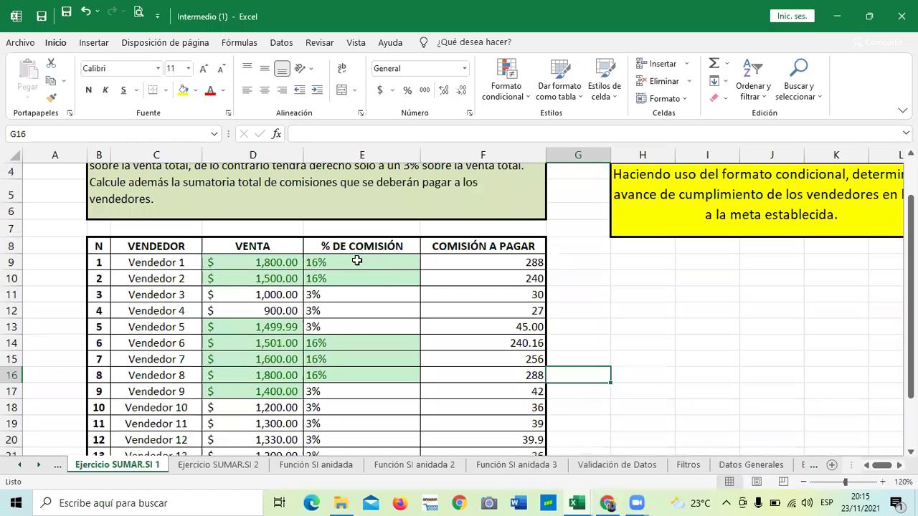
pyautogui.moveTo(273, 263); pyautogui.dragTo(275, 413)
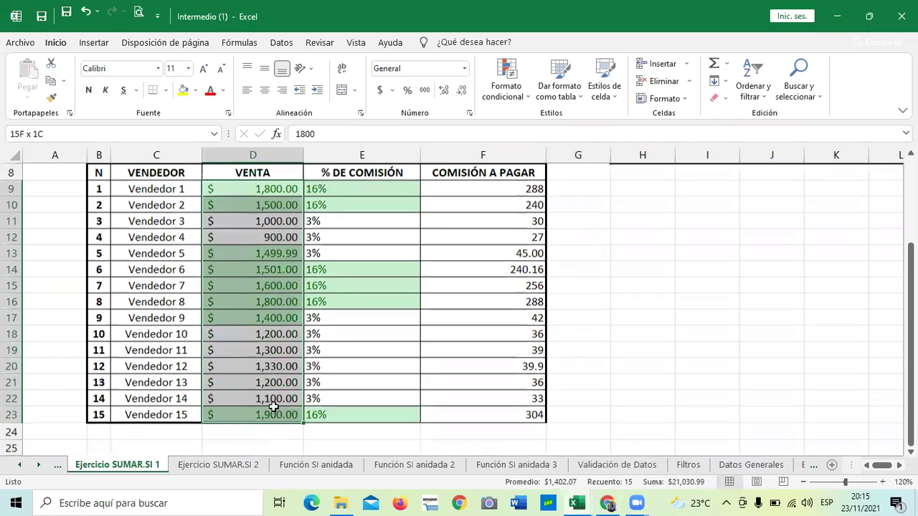
pyautogui.click(504, 81)
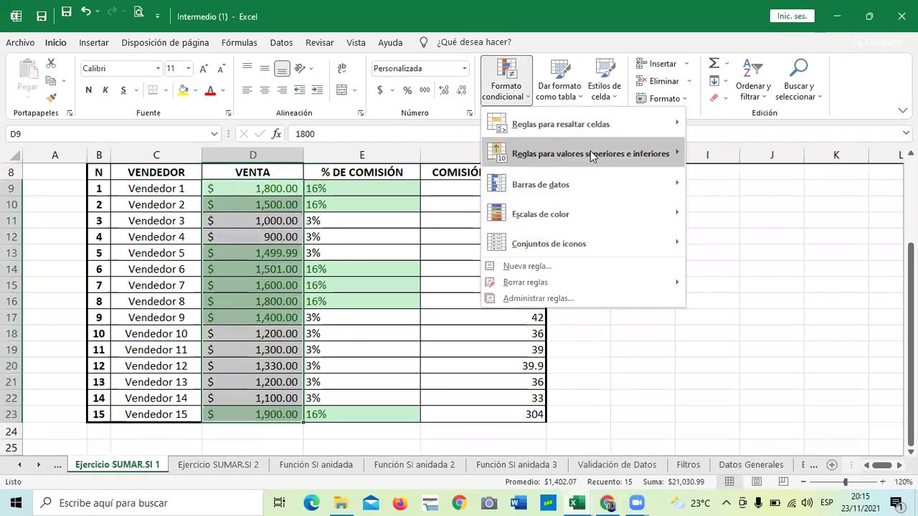
pyautogui.moveTo(664, 280)
pyautogui.click(710, 282)
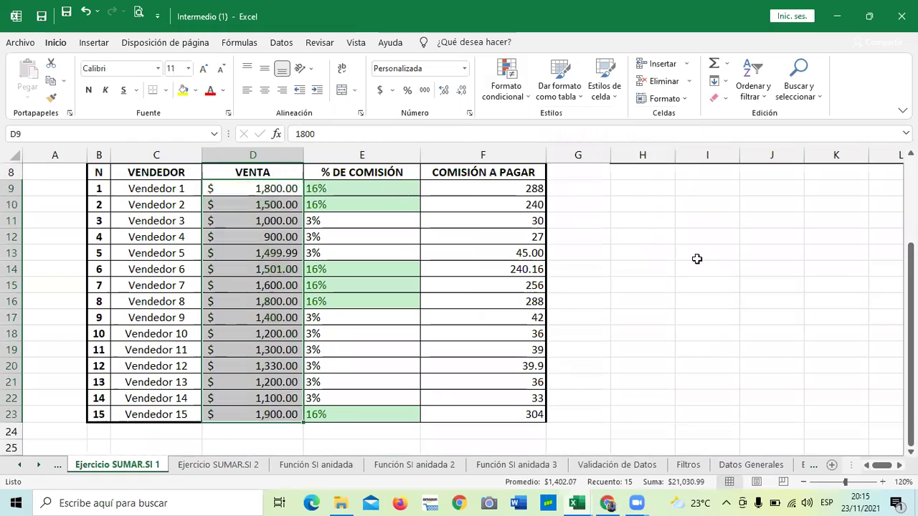
# Apply the "Direccional" icon set with three coloured arrows (green, yellow, red) to the VENTA values in D9:D23.
pyautogui.click(507, 85)
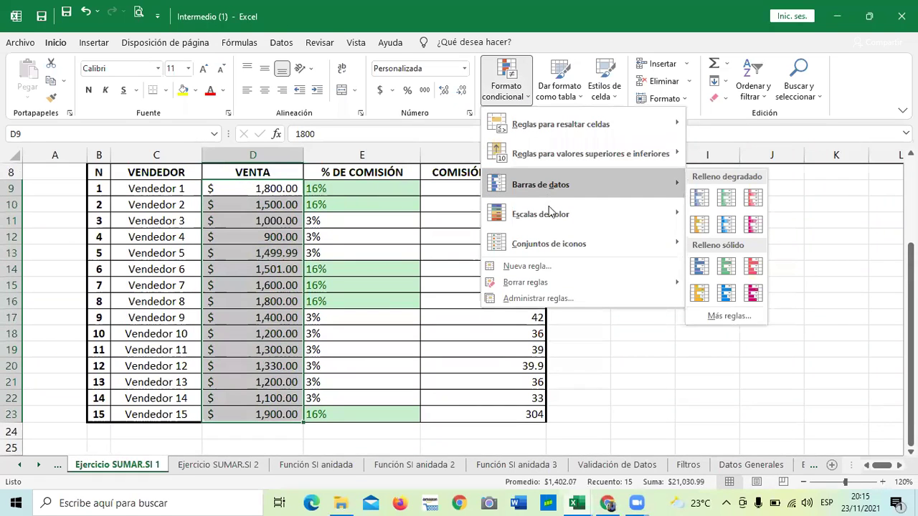
pyautogui.moveTo(571, 248)
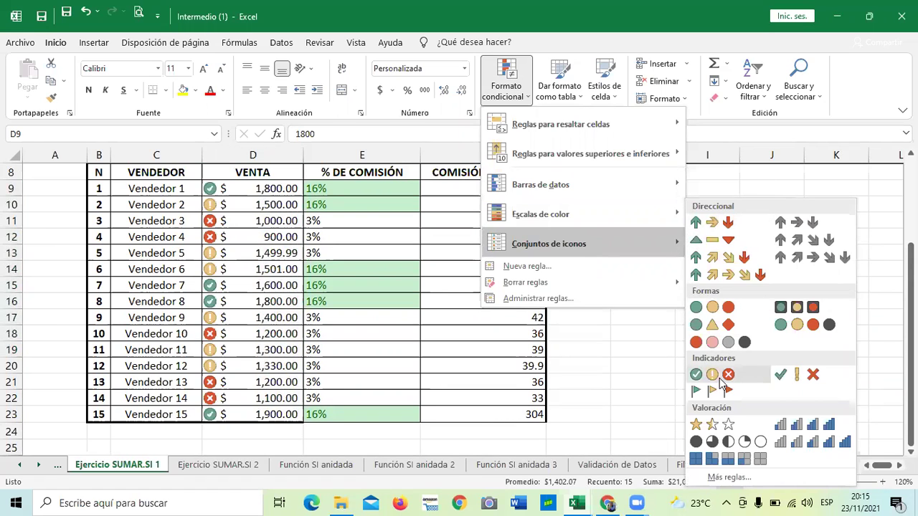
pyautogui.click(723, 228)
pyautogui.click(667, 285)
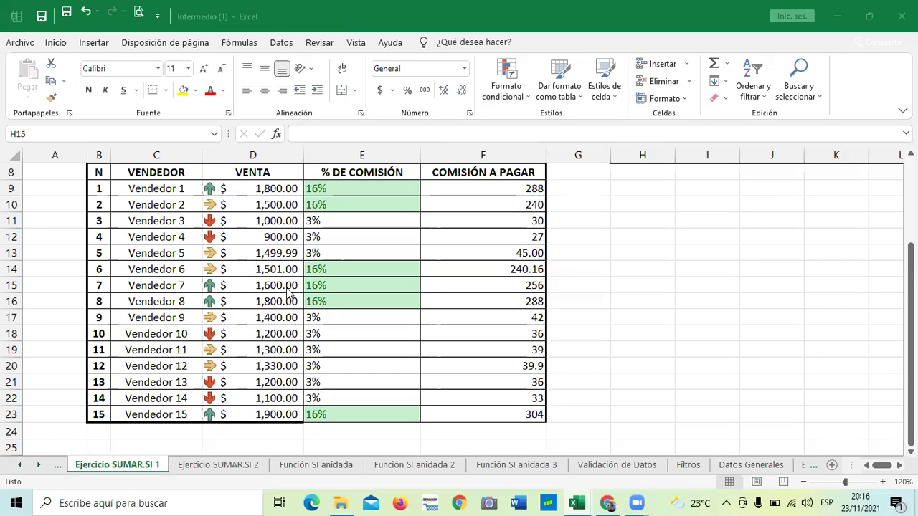
pyautogui.click(617, 291)
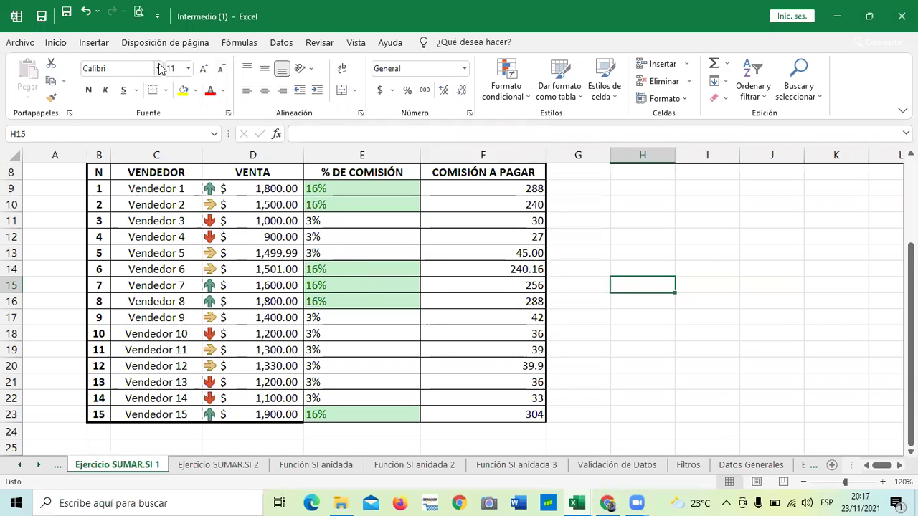
pyautogui.click(666, 367)
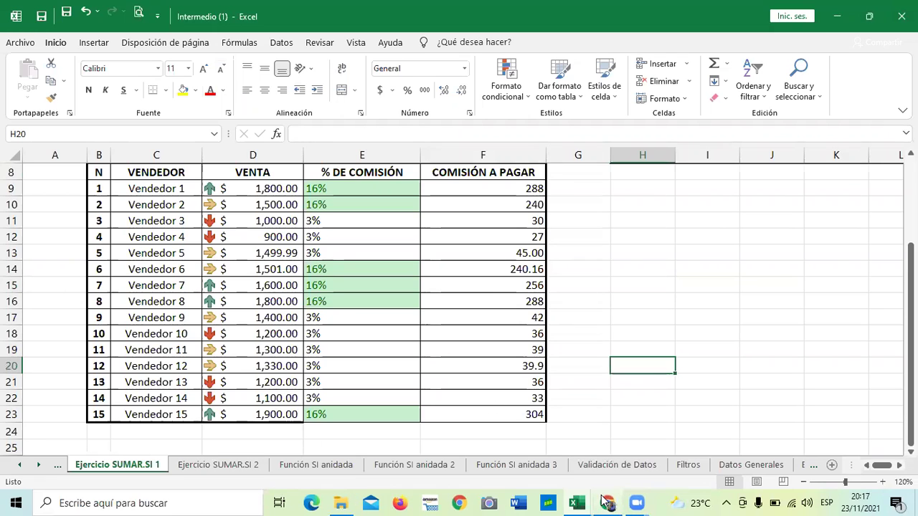
# Switch to the Excel básico course page in Chrome and open unit "2.6 - Objetivo de la lección".
pyautogui.moveTo(608, 501)
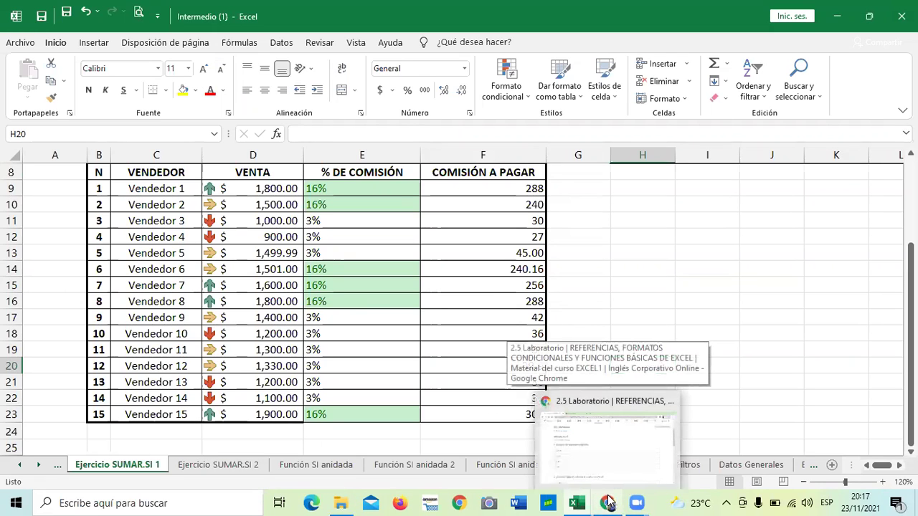
pyautogui.click(608, 501)
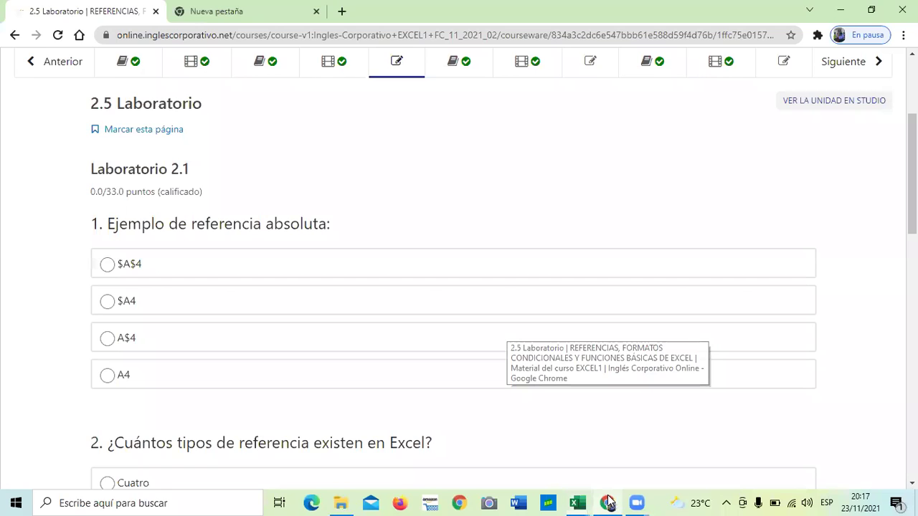
pyautogui.scroll(3, 518, 289)
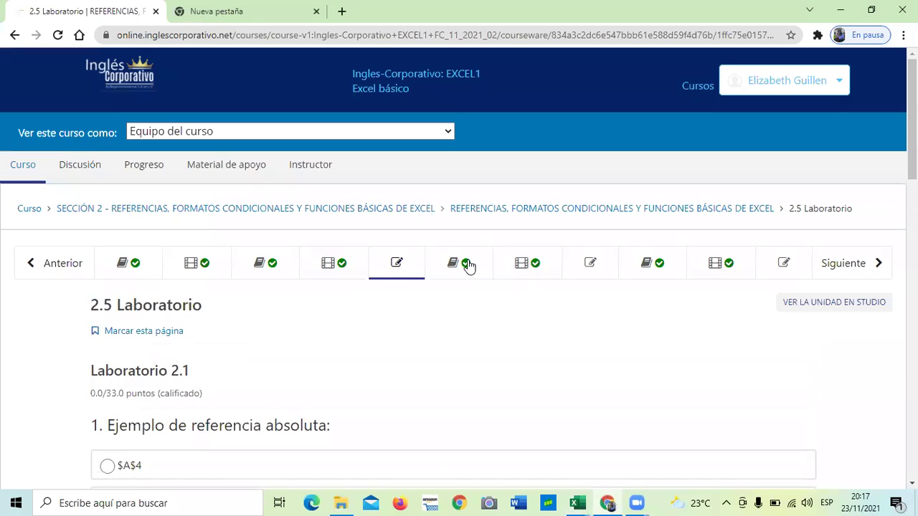
pyautogui.click(469, 266)
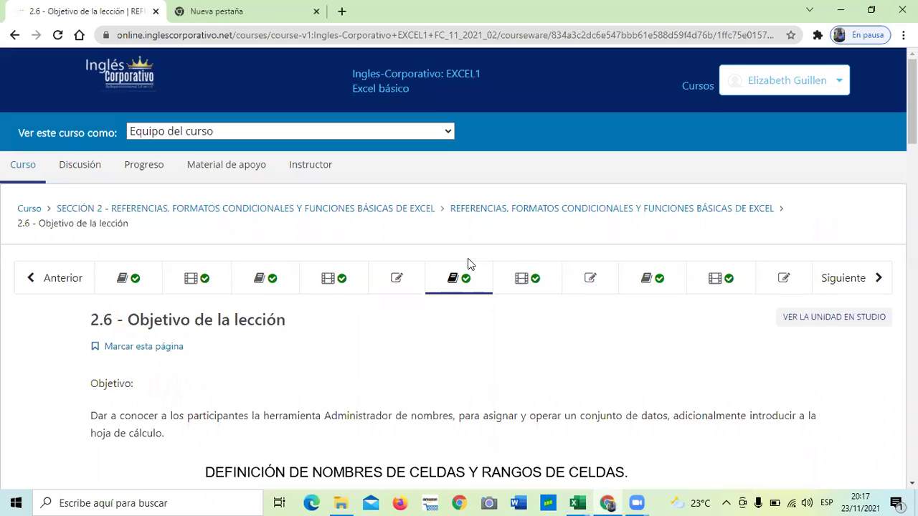
# Read the lesson objective and the section on defining names for cells and cell ranges in unit 2.6.
pyautogui.scroll(-1, 468, 265)
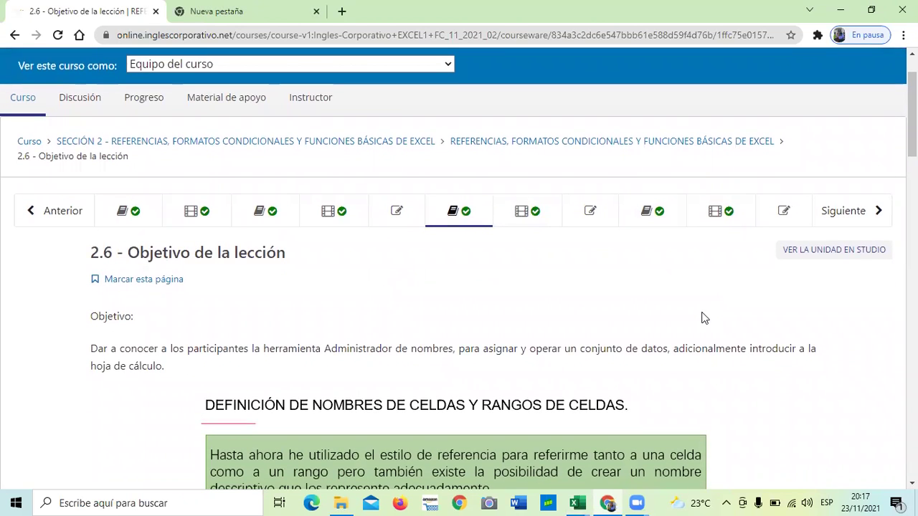
pyautogui.scroll(-1, 703, 313)
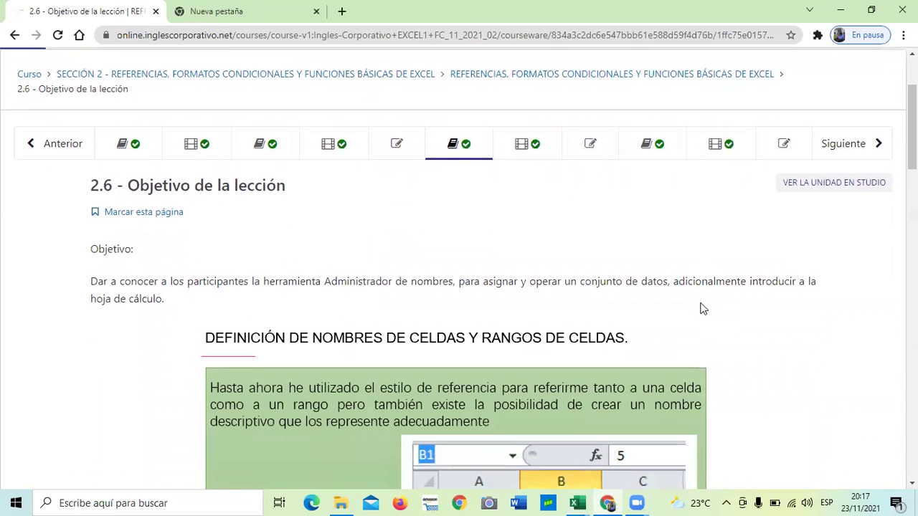
pyautogui.scroll(-1, 703, 308)
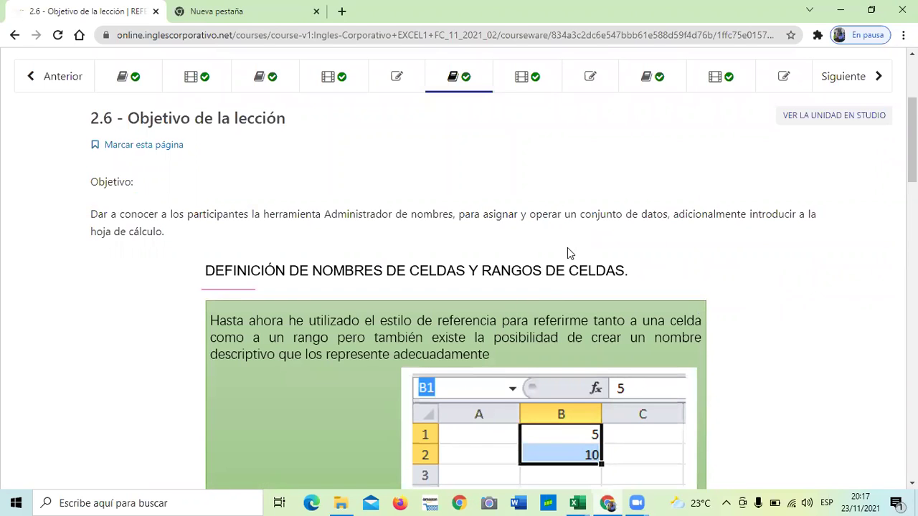
pyautogui.scroll(-1, 567, 249)
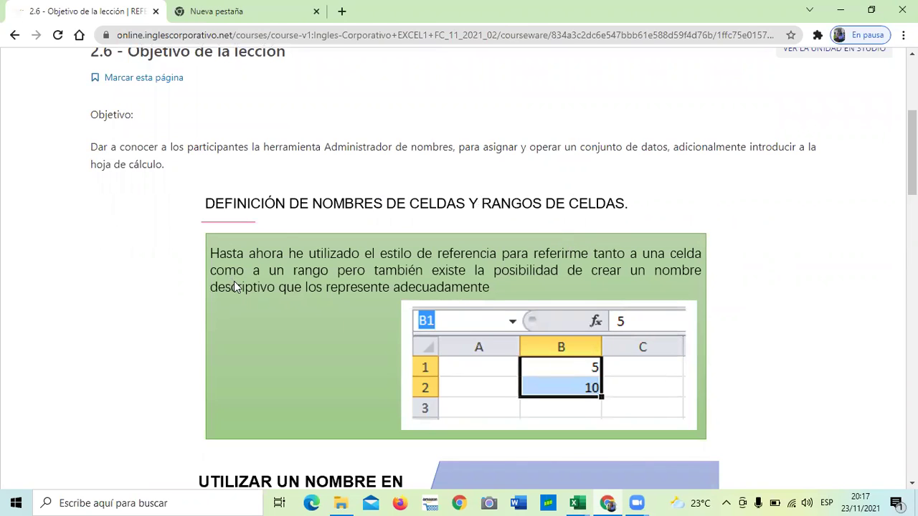
pyautogui.scroll(-2, 284, 238)
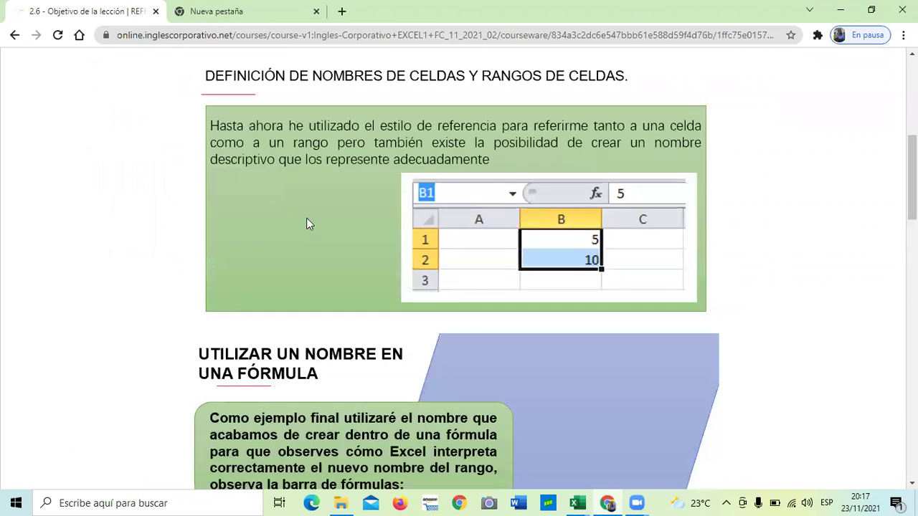
pyautogui.scroll(5, 308, 222)
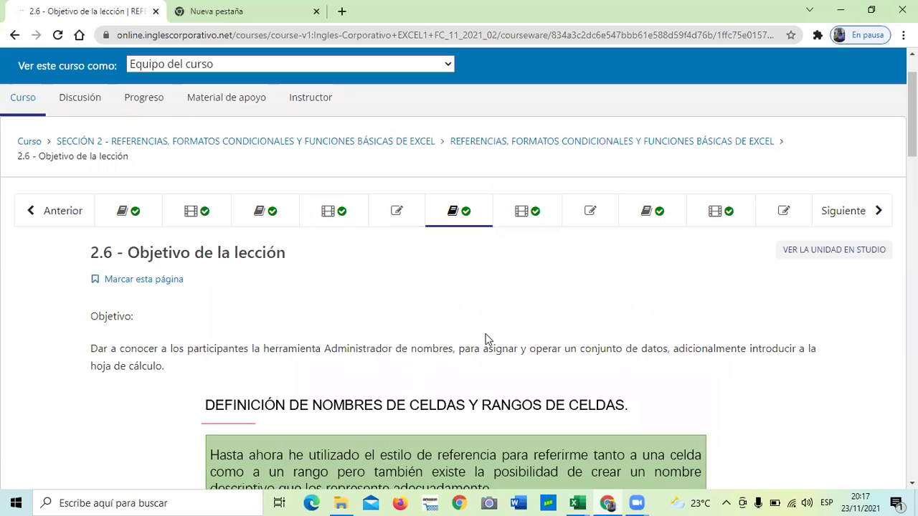
pyautogui.scroll(-1, 472, 321)
pyautogui.scroll(-1, 471, 319)
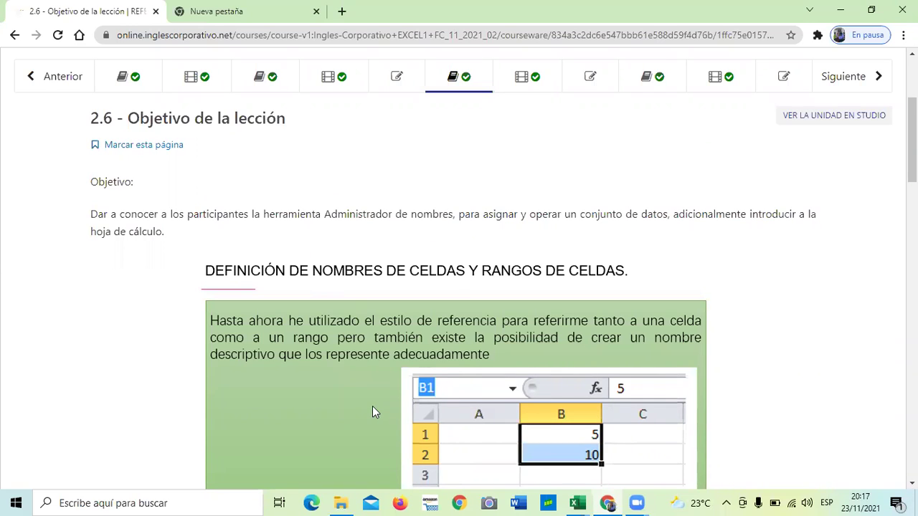
pyautogui.scroll(-1, 487, 317)
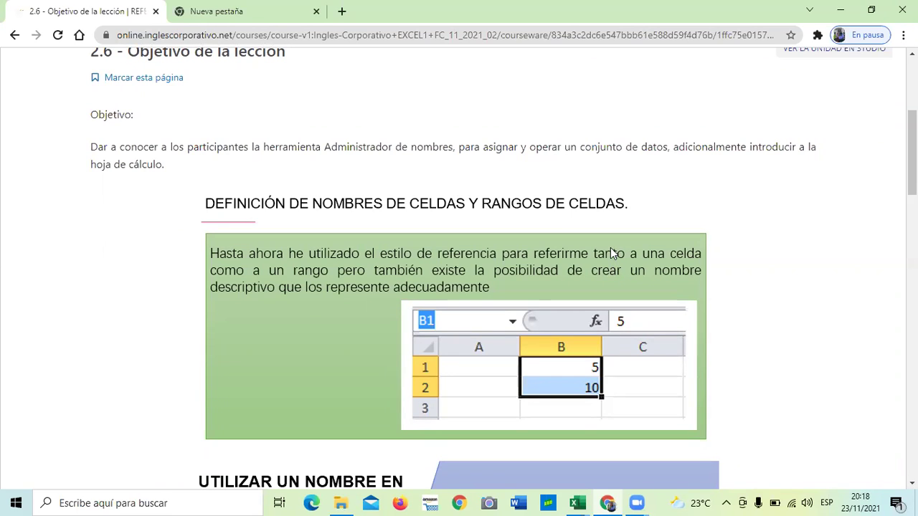
pyautogui.scroll(-1, 480, 254)
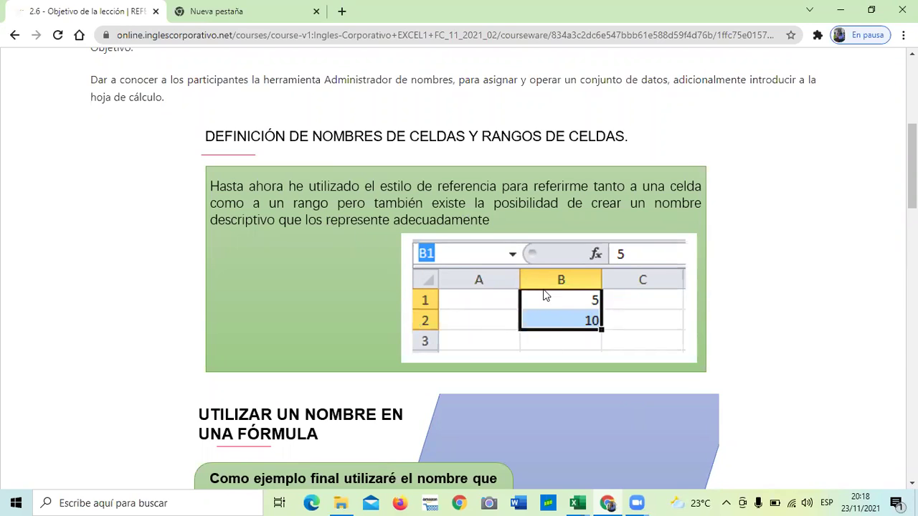
# Read the lesson sections on defining cell and range names, using a name in a formula and operating with ranges.
pyautogui.scroll(-1, 544, 290)
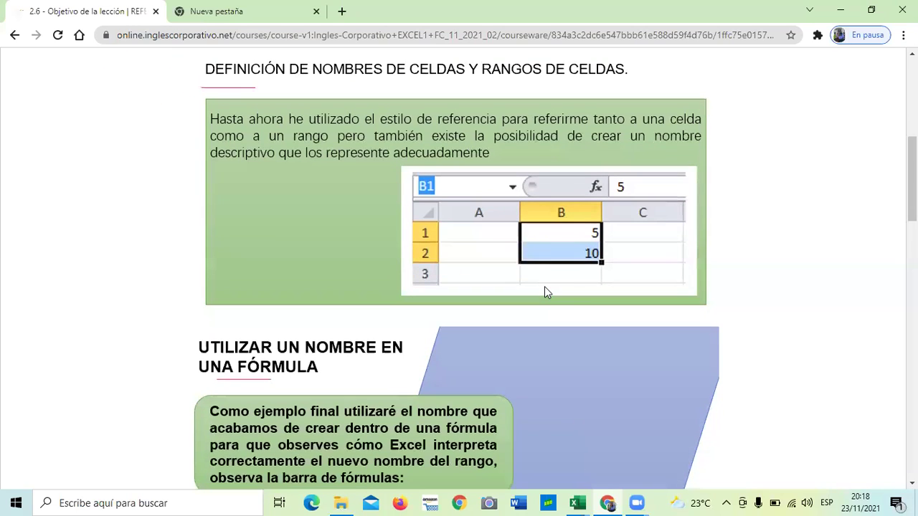
pyautogui.scroll(-1, 544, 287)
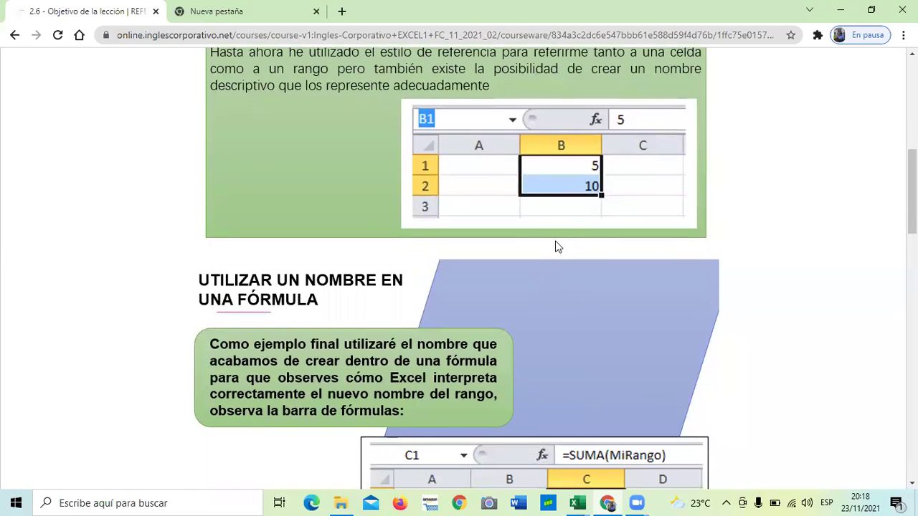
pyautogui.scroll(1, 291, 140)
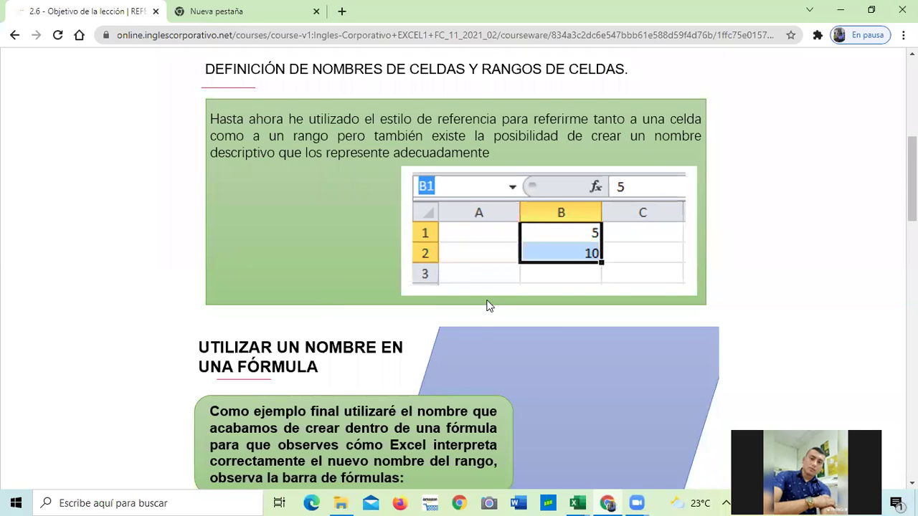
pyautogui.scroll(-1, 488, 305)
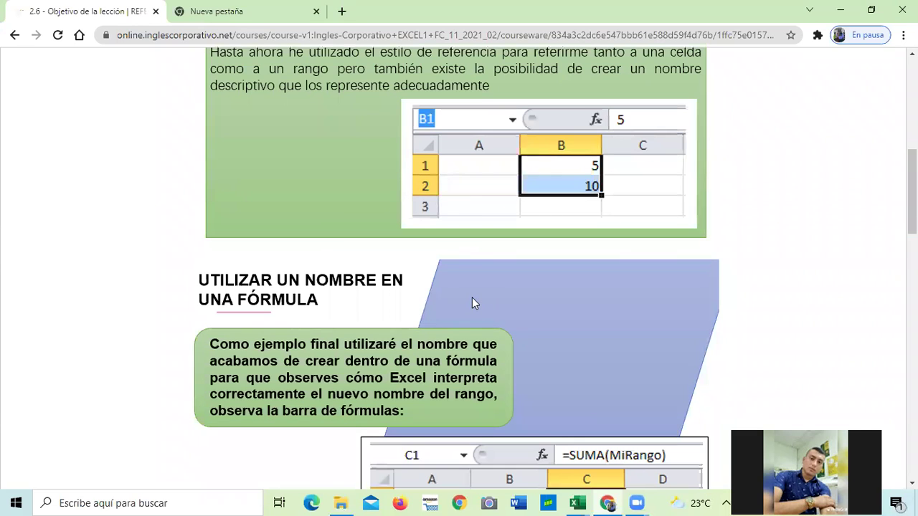
pyautogui.scroll(-1, 461, 289)
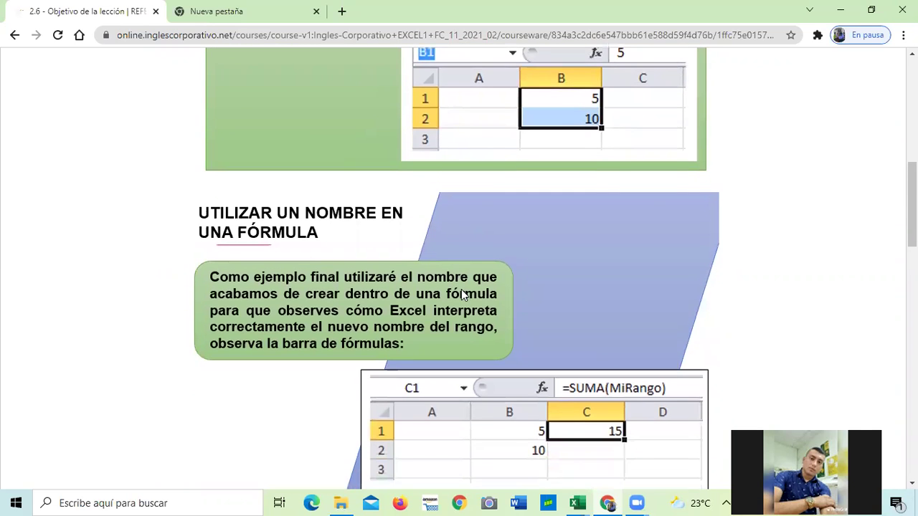
pyautogui.scroll(-1, 458, 287)
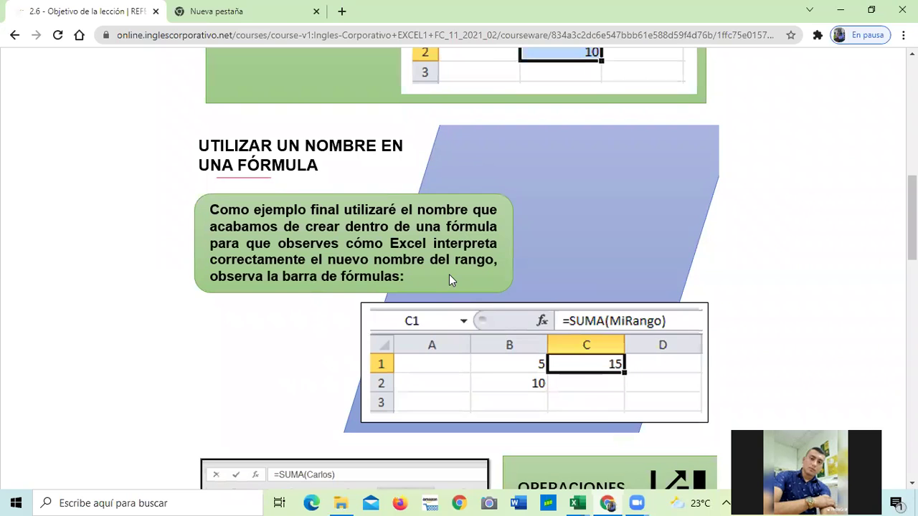
pyautogui.scroll(-1, 449, 274)
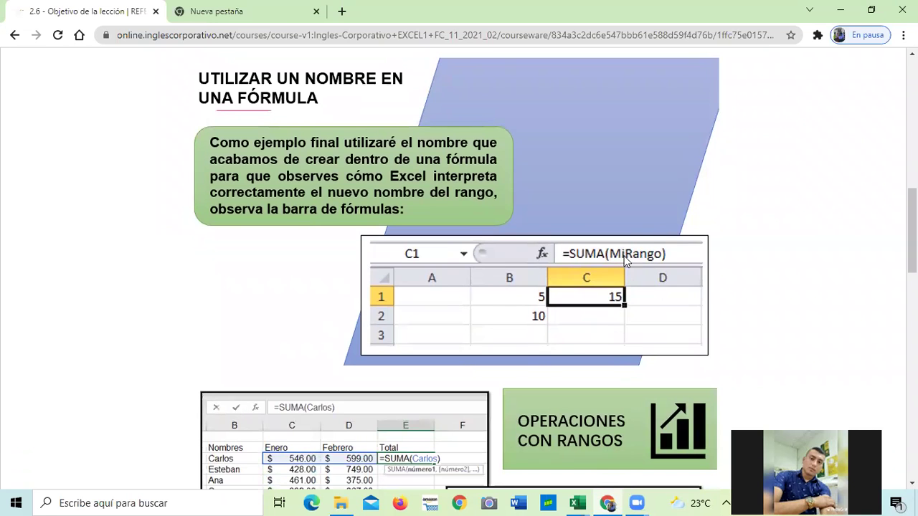
pyautogui.scroll(-2, 622, 259)
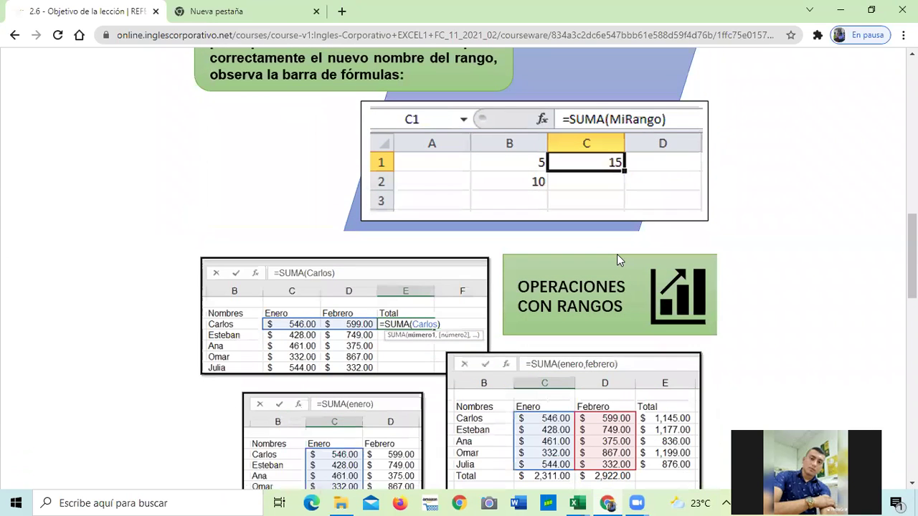
pyautogui.scroll(-2, 617, 257)
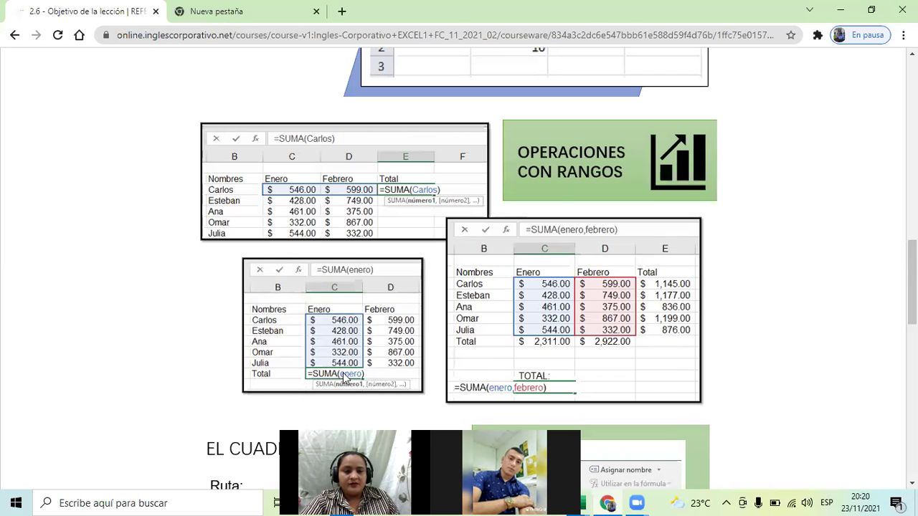
# Read the lesson sections on the Nombre nuevo dialog and on creating a constant.
pyautogui.scroll(-1, 364, 373)
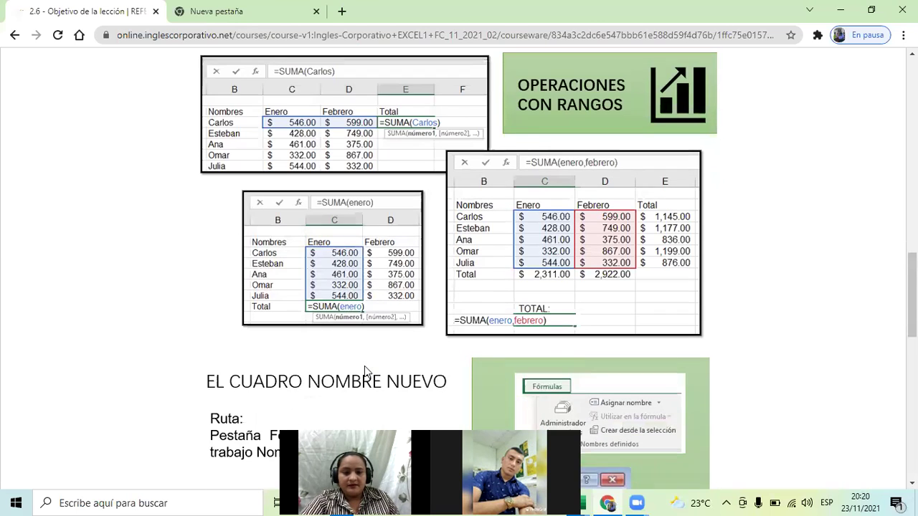
pyautogui.scroll(-1, 365, 370)
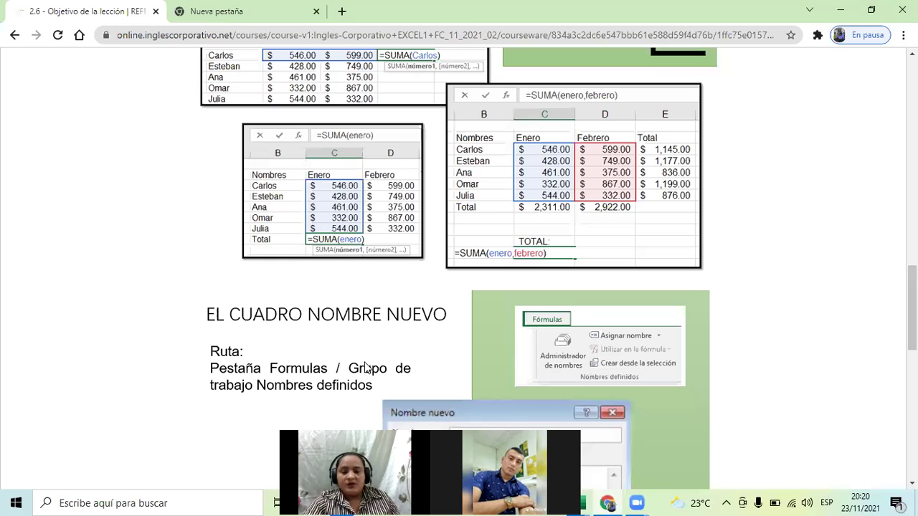
pyautogui.scroll(-1, 379, 358)
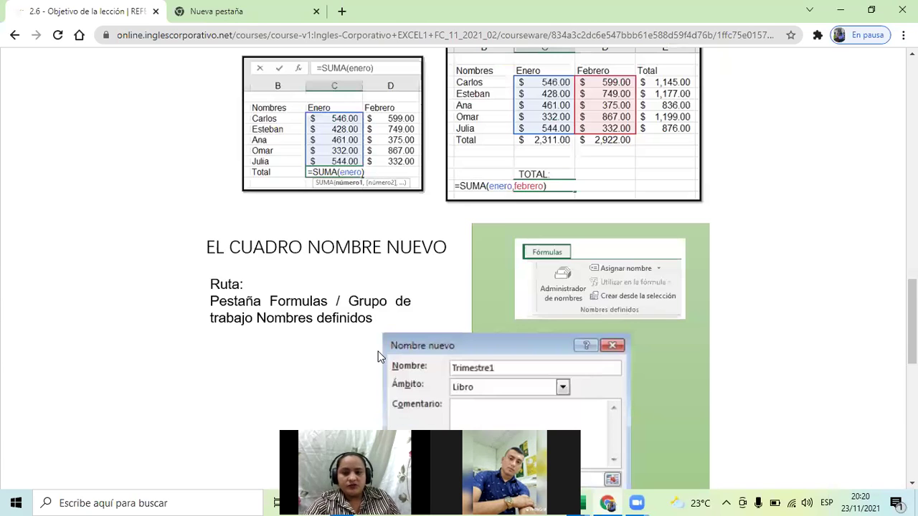
pyautogui.scroll(-1, 379, 356)
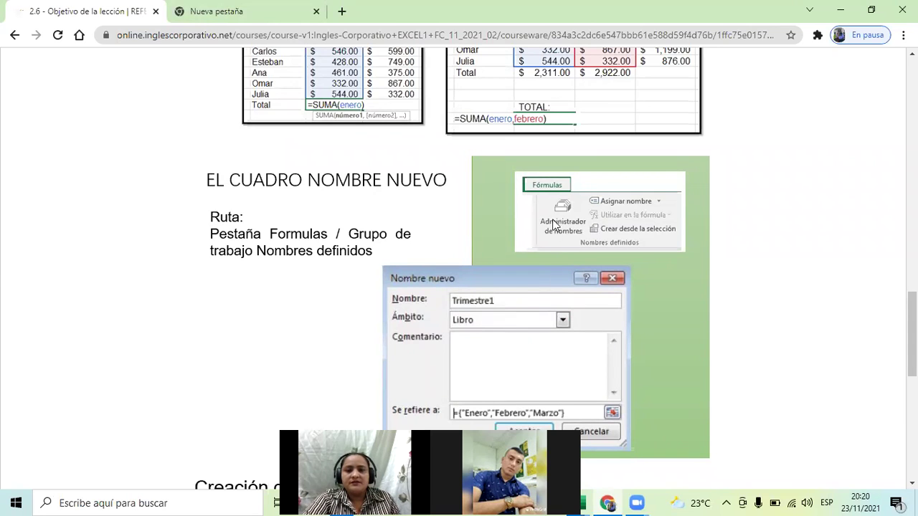
pyautogui.scroll(-2, 563, 289)
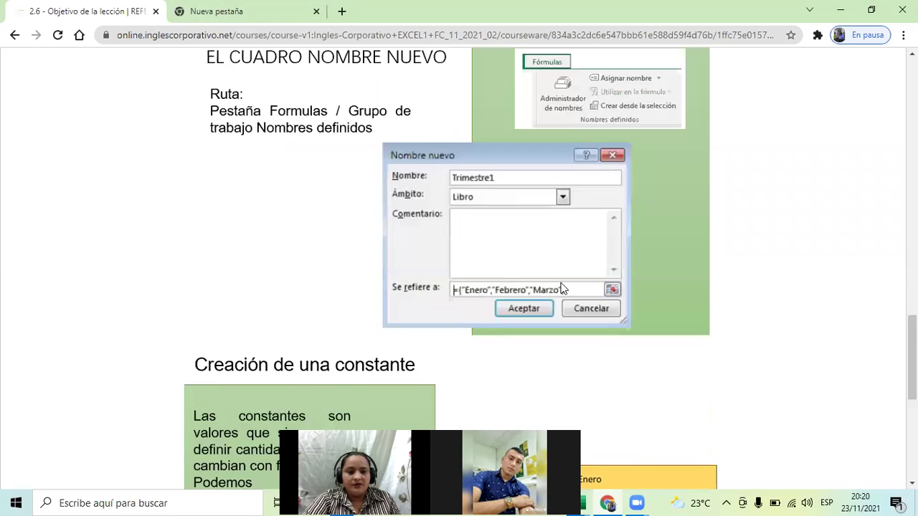
pyautogui.scroll(-1, 563, 289)
pyautogui.scroll(-3, 562, 289)
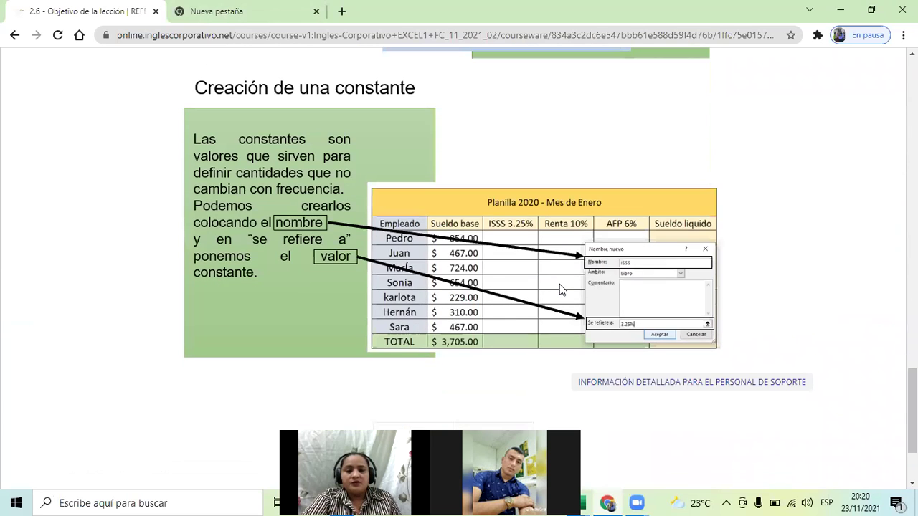
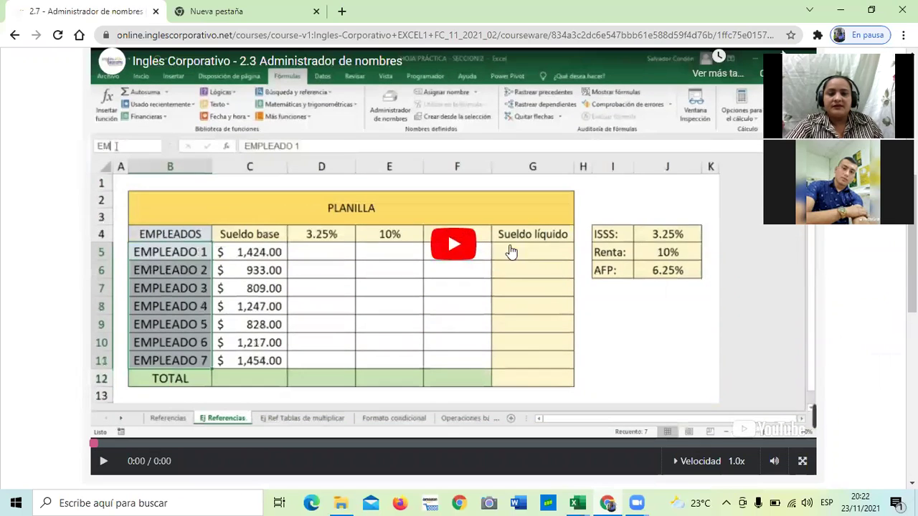
# Play the "2.3 Administrador de nombres" video in unit 2.7 and raise the system volume.
pyautogui.scroll(-1, 513, 307)
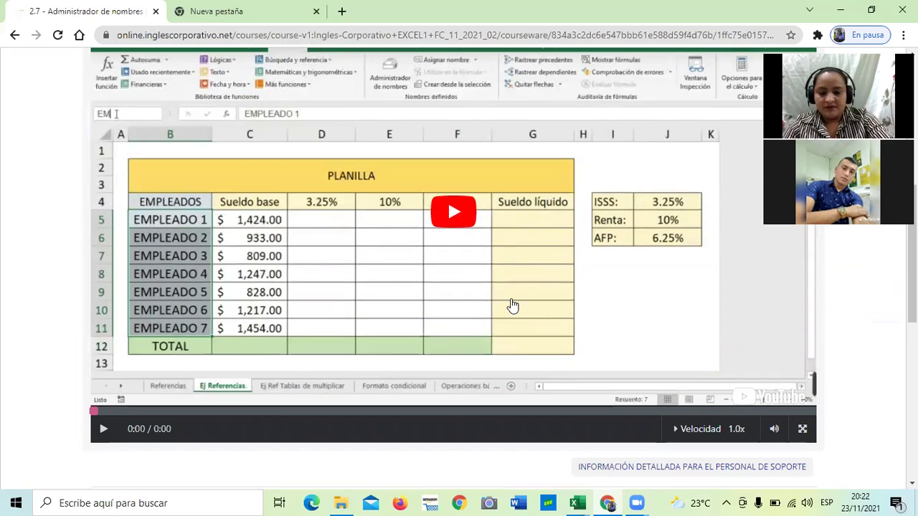
pyautogui.press('XF86AudioRaiseVolume')
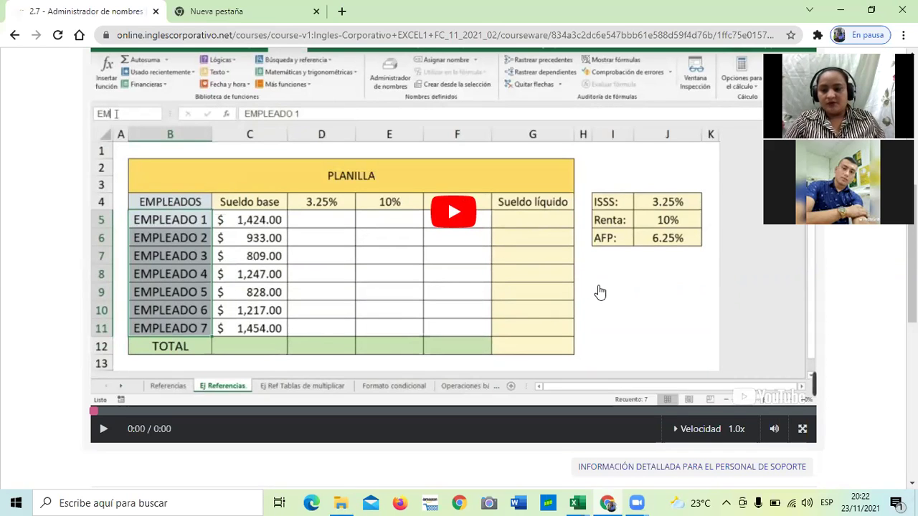
pyautogui.click(452, 206)
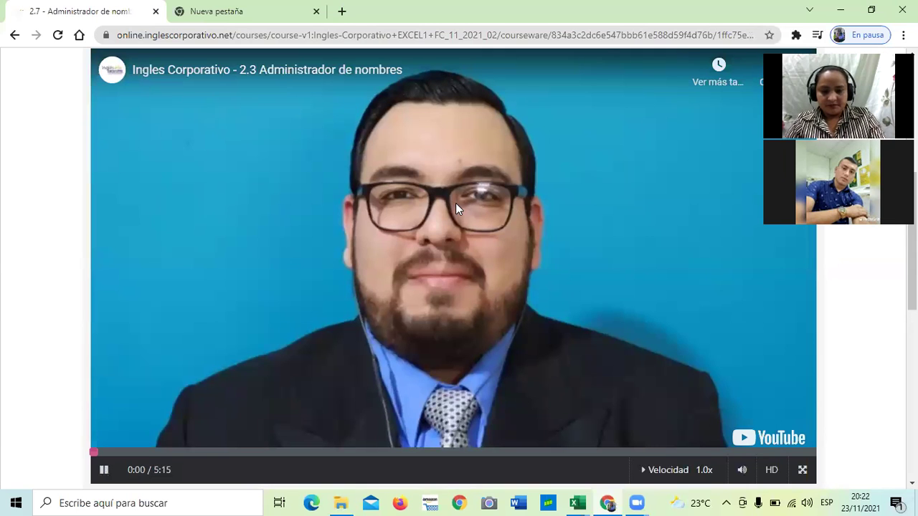
pyautogui.press('XF86AudioLowerVolume')
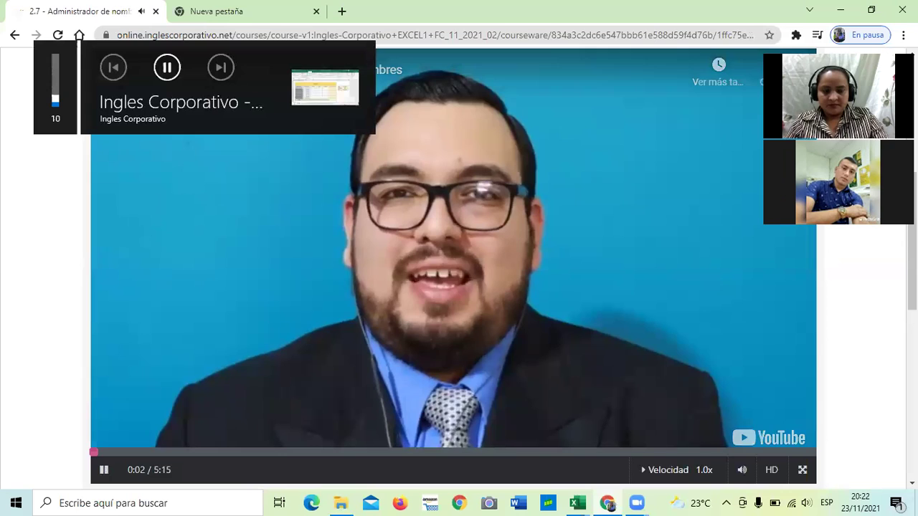
pyautogui.press('XF86AudioRaiseVolume')
pyautogui.press('XF86AudioRaiseVolume')
pyautogui.press('XF86AudioRaiseVolume')
pyautogui.press('XF86AudioRaiseVolume')
pyautogui.press('XF86AudioRaiseVolume')
pyautogui.press('XF86AudioRaiseVolume')
pyautogui.press('XF86AudioRaiseVolume')
pyautogui.press('XF86AudioRaiseVolume')
pyautogui.press('XF86AudioRaiseVolume')
pyautogui.press('XF86AudioRaiseVolume')
pyautogui.press('XF86AudioRaiseVolume')
pyautogui.press('XF86AudioRaiseVolume')
pyautogui.press('XF86AudioRaiseVolume')
pyautogui.press('XF86AudioRaiseVolume')
pyautogui.press('XF86AudioRaiseVolume')
pyautogui.press('XF86AudioRaiseVolume')
pyautogui.press('XF86AudioRaiseVolume')
pyautogui.press('XF86AudioRaiseVolume')
pyautogui.press('XF86AudioRaiseVolume')
pyautogui.press('XF86AudioRaiseVolume')
pyautogui.press('XF86AudioRaiseVolume')
pyautogui.press('XF86AudioRaiseVolume')
pyautogui.press('XF86AudioRaiseVolume')
pyautogui.press('XF86AudioRaiseVolume')
pyautogui.press('XF86AudioRaiseVolume')
pyautogui.press('XF86AudioRaiseVolume')
pyautogui.press('XF86AudioRaiseVolume')
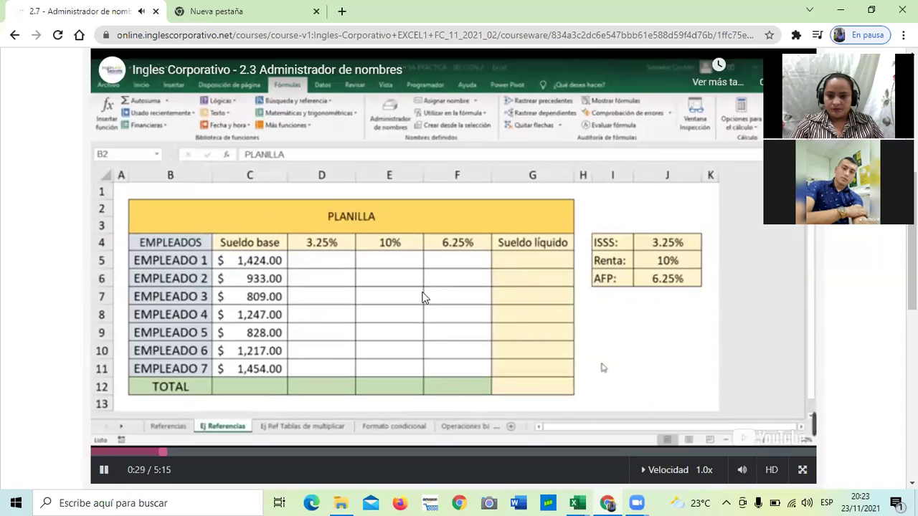
# Switch to the "2.3 Administrador de nombres (4)" workbook in Excel once the lesson video has played.
pyautogui.moveTo(742, 475)
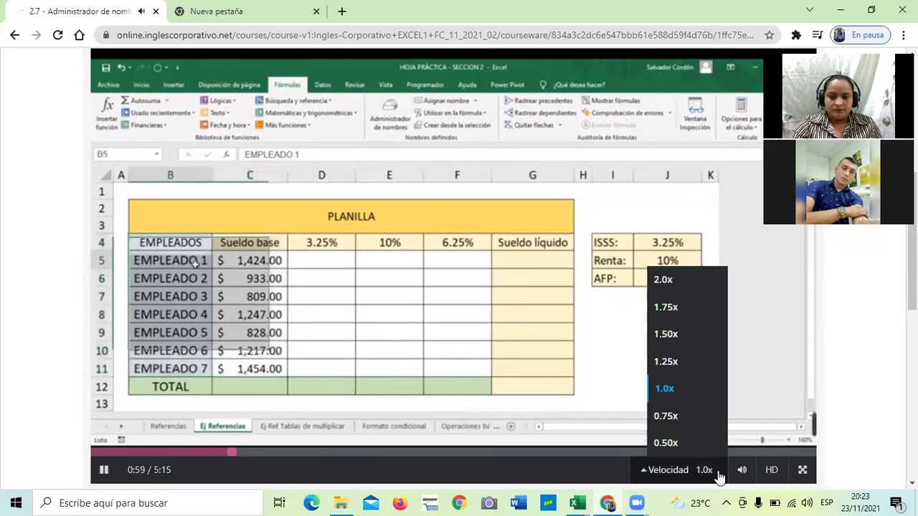
pyautogui.moveTo(637, 502)
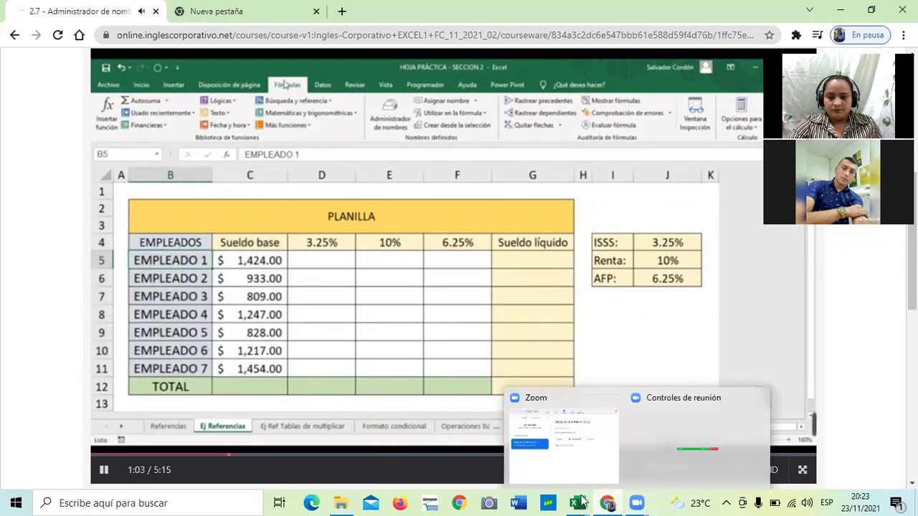
pyautogui.moveTo(574, 502)
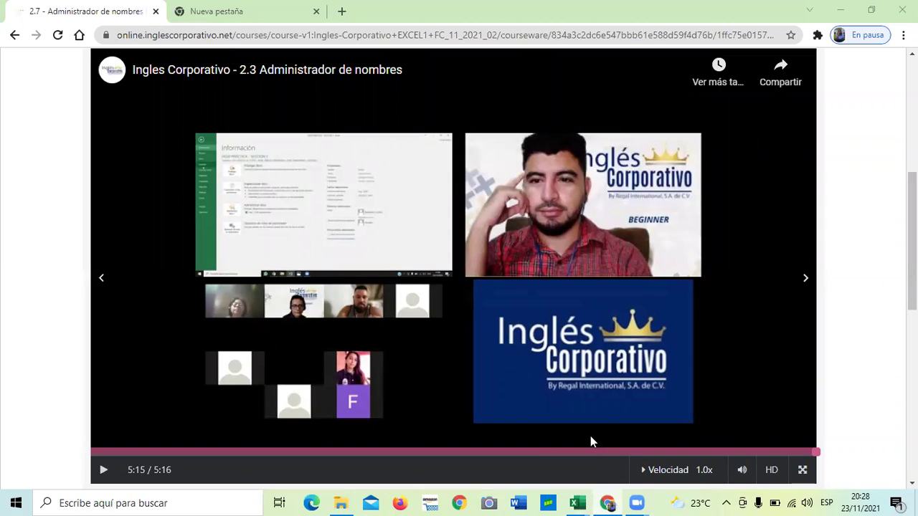
pyautogui.moveTo(578, 500)
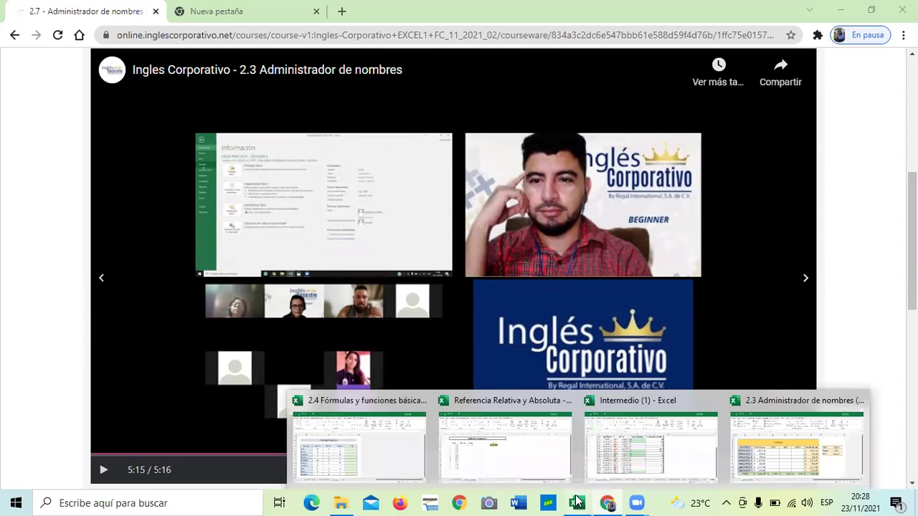
pyautogui.click(793, 454)
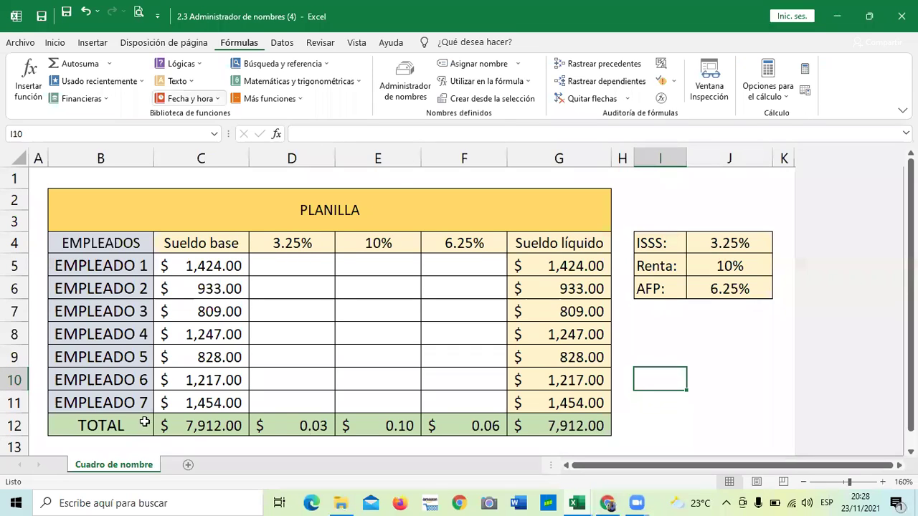
pyautogui.click(674, 338)
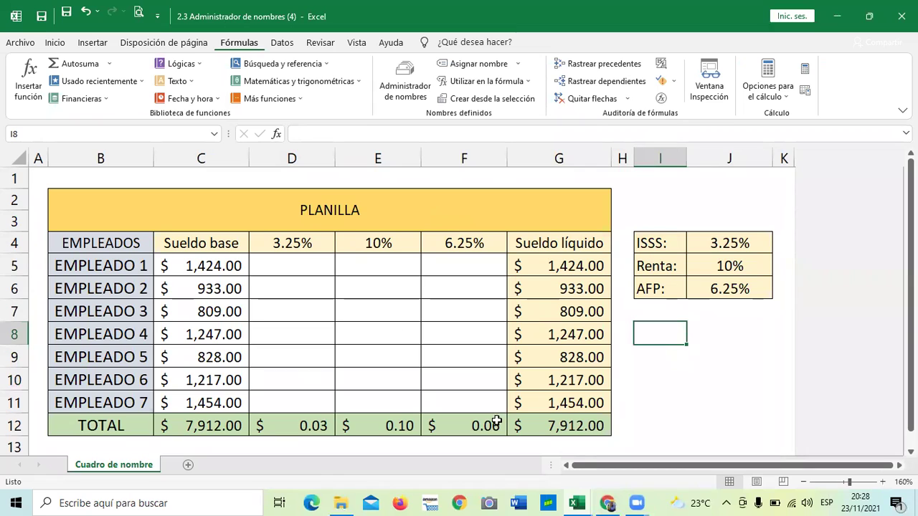
pyautogui.click(660, 403)
pyautogui.click(291, 264)
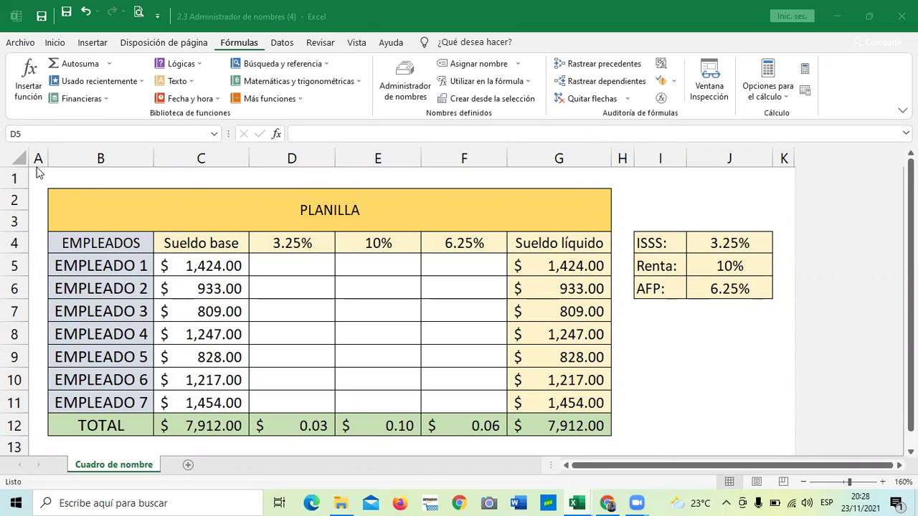
pyautogui.click(296, 311)
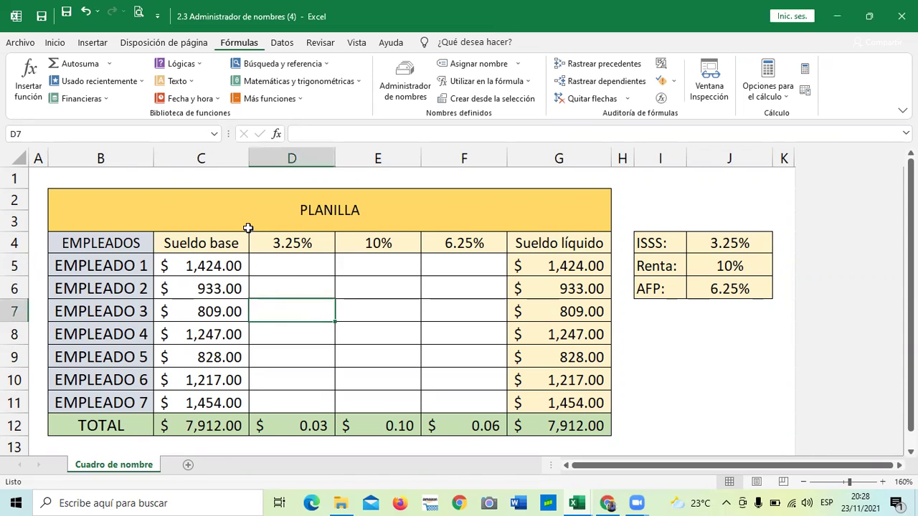
# Highlight the Sueldo base column from C4 to C11, and again including the total in C12.
pyautogui.moveTo(220, 239); pyautogui.dragTo(214, 406)
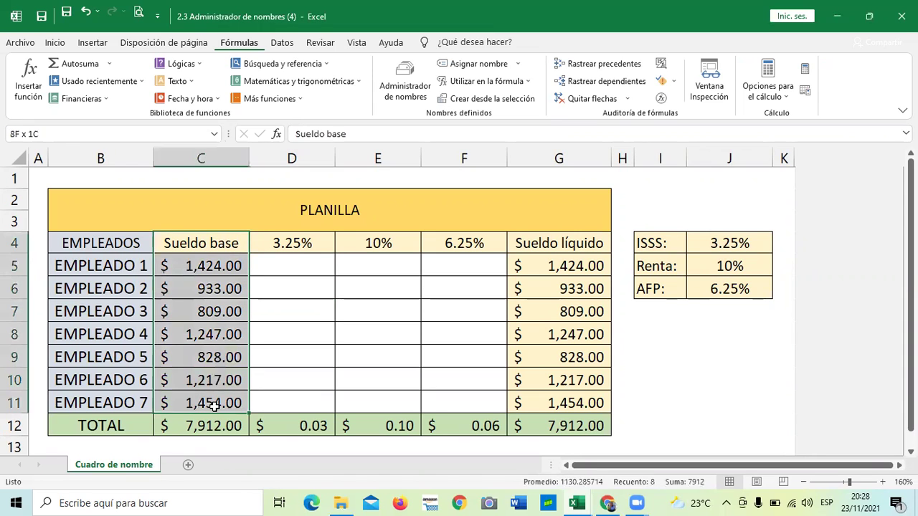
pyautogui.click(305, 331)
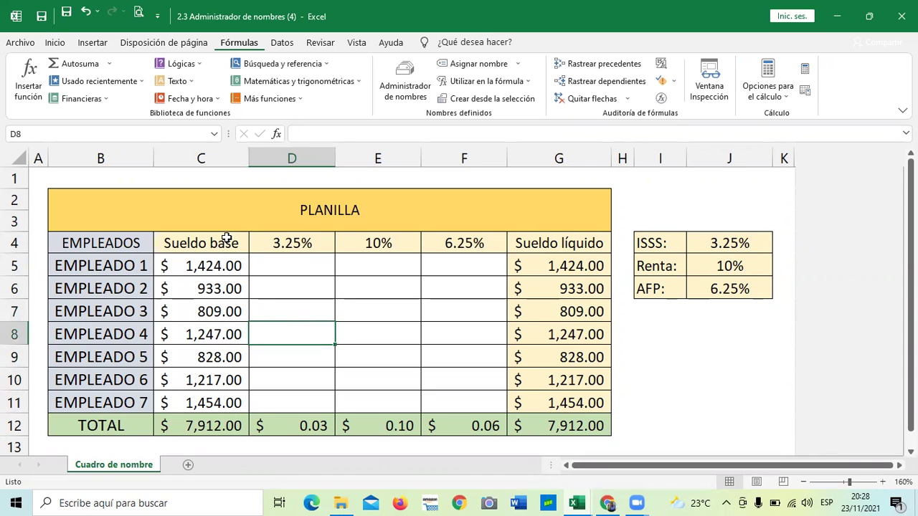
pyautogui.moveTo(227, 236); pyautogui.dragTo(222, 428)
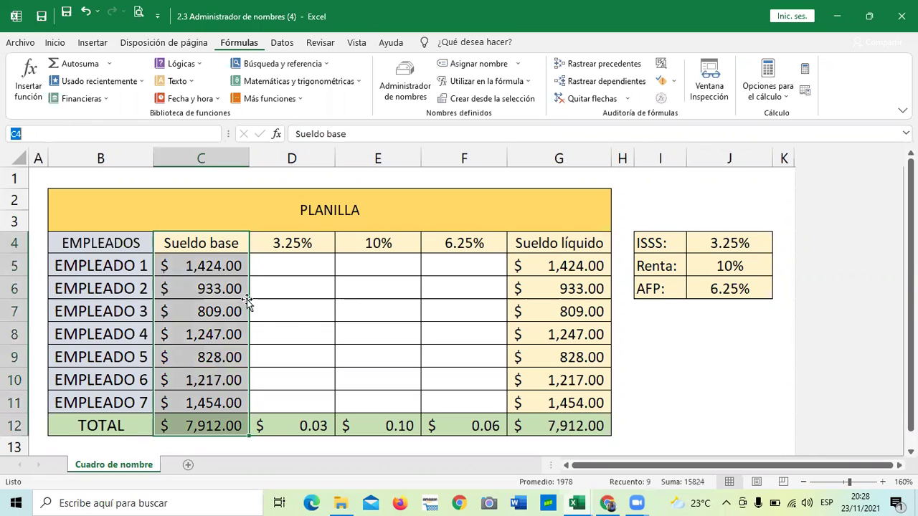
pyautogui.click(343, 333)
# Inspect the SUMA formula behind the Sueldo base total in C12 and the named range it uses.
pyautogui.click(203, 426)
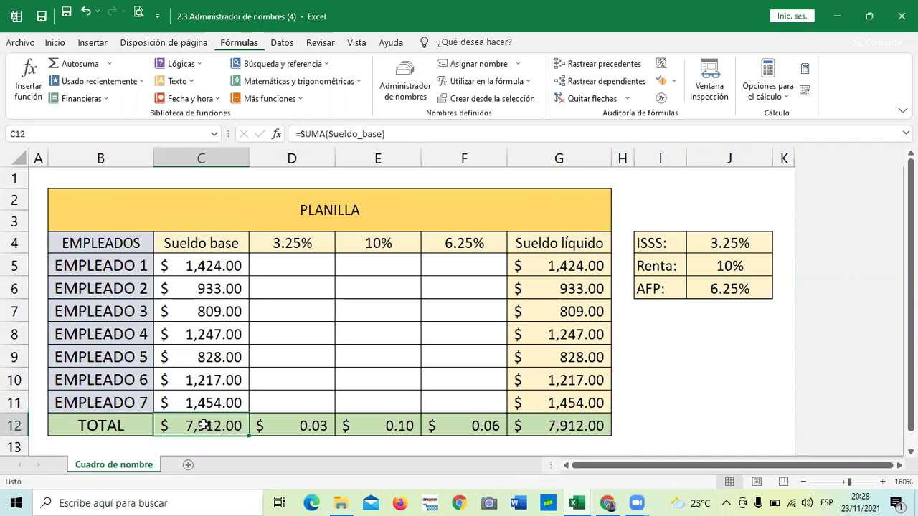
pyautogui.click(423, 133)
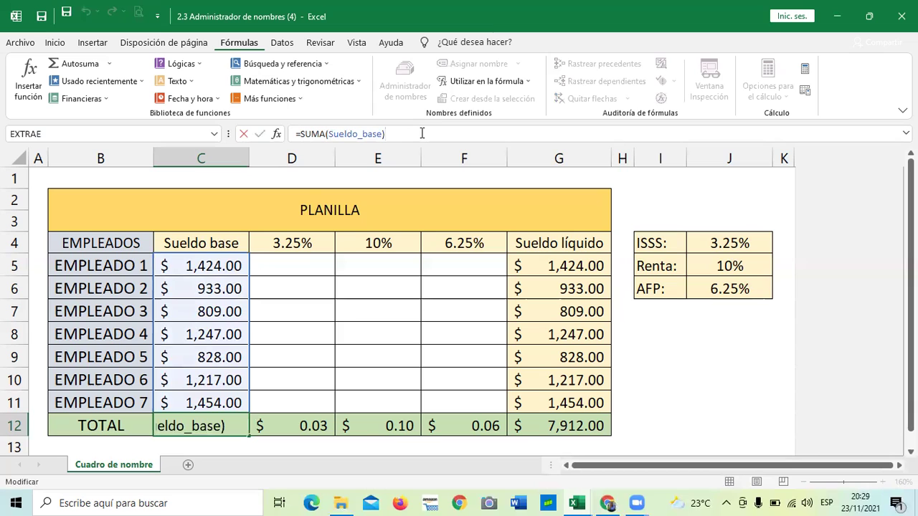
pyautogui.click(283, 317)
pyautogui.click(300, 262)
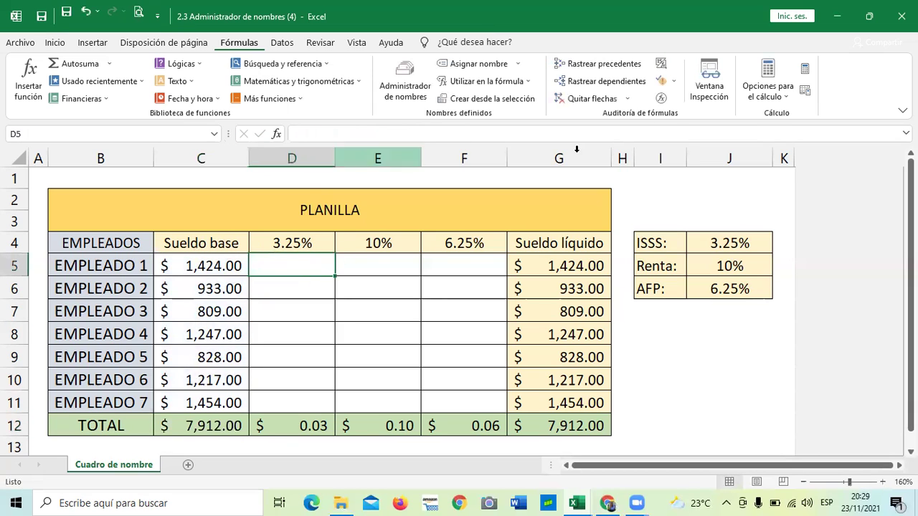
# Delete the defined name ISSS in the Name Manager and confirm the deletion.
pyautogui.click(413, 91)
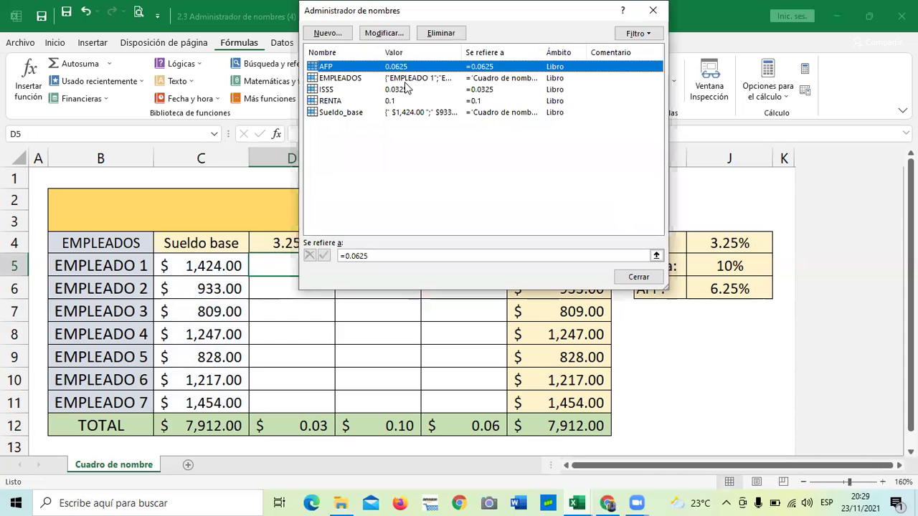
pyautogui.moveTo(500, 13); pyautogui.dragTo(489, 55)
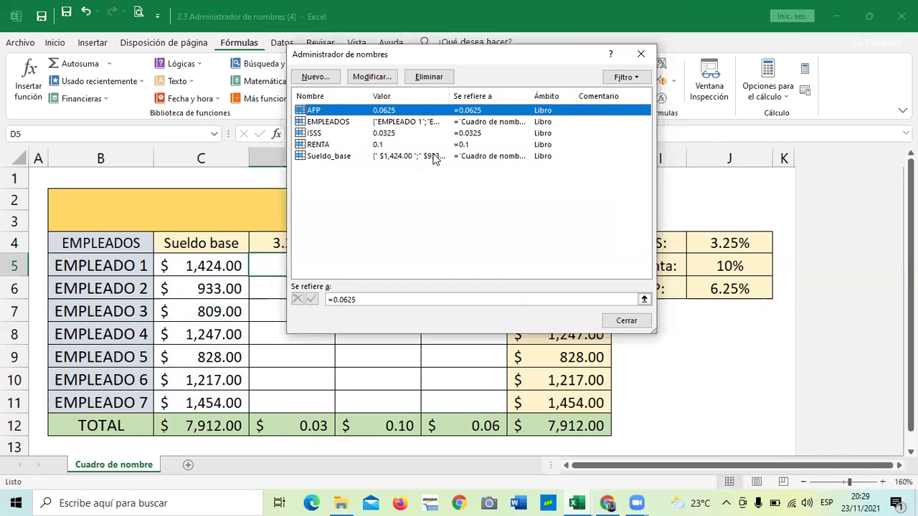
pyautogui.click(428, 215)
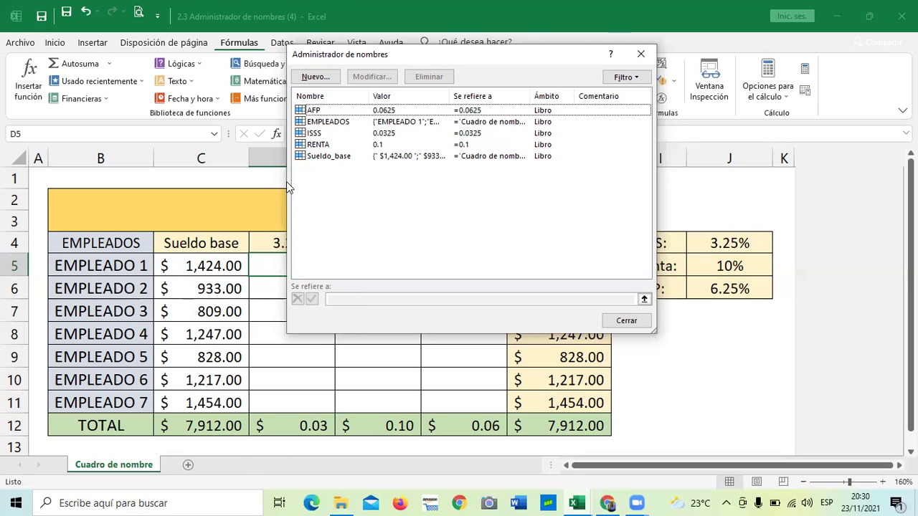
pyautogui.click(386, 135)
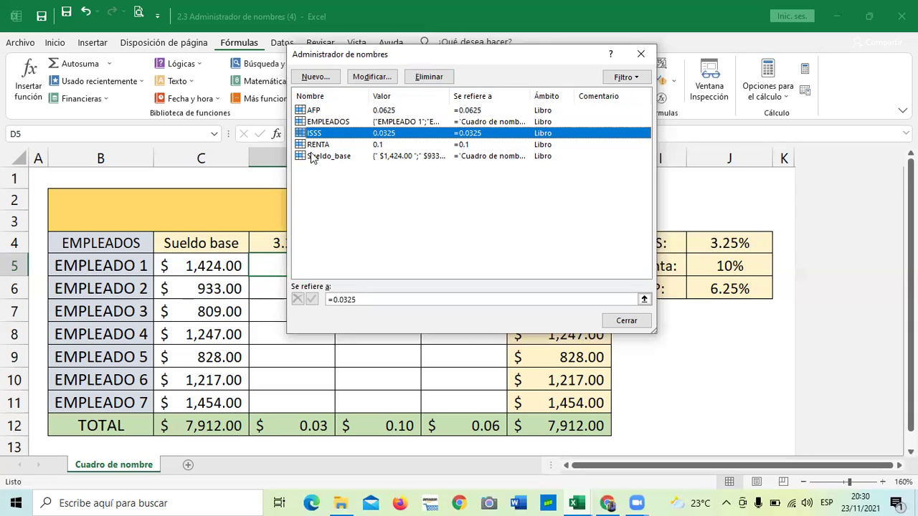
pyautogui.click(434, 78)
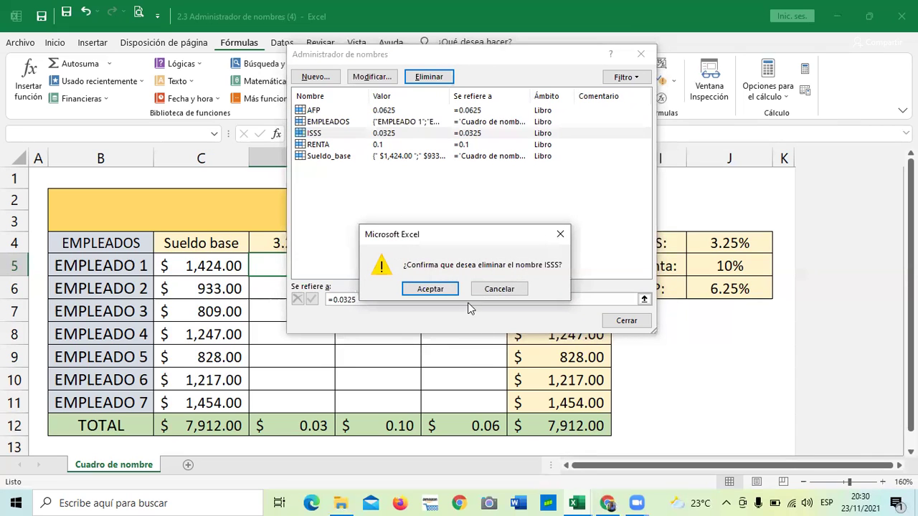
pyautogui.click(434, 289)
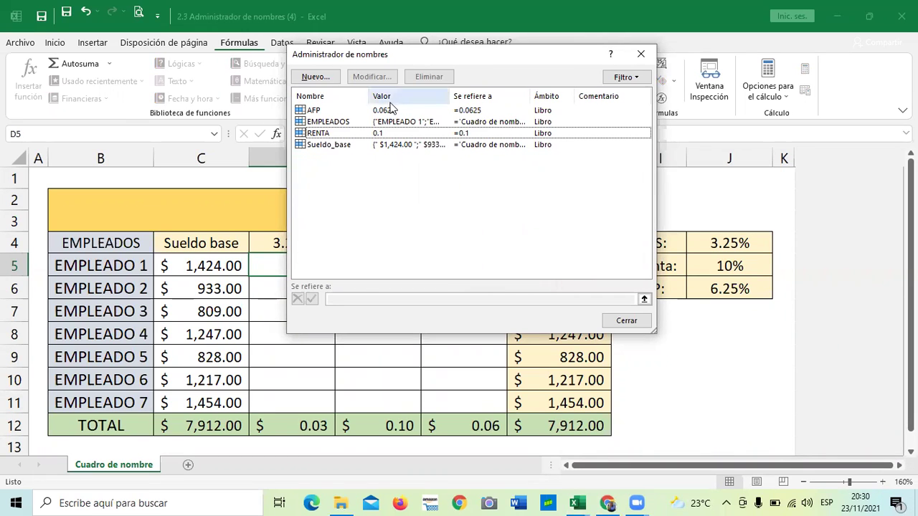
# Delete the defined name RENTA and close the Name Manager.
pyautogui.click(377, 135)
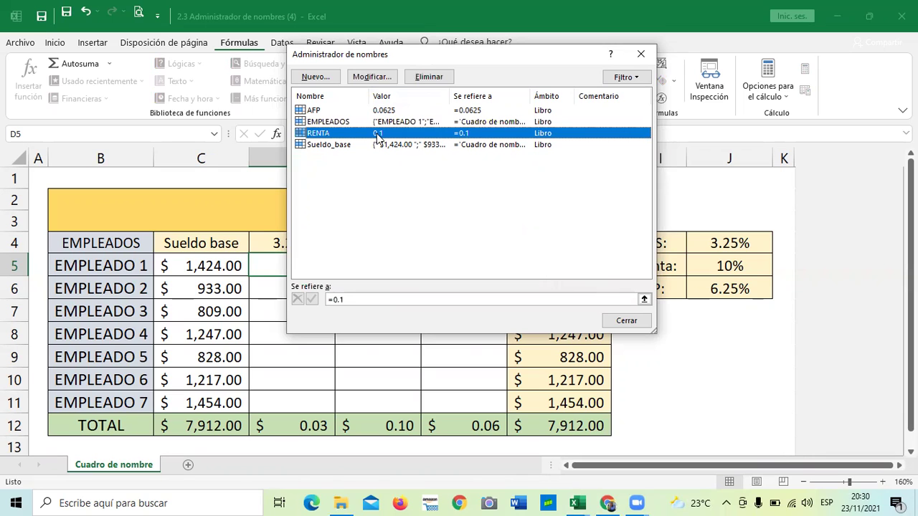
pyautogui.click(423, 79)
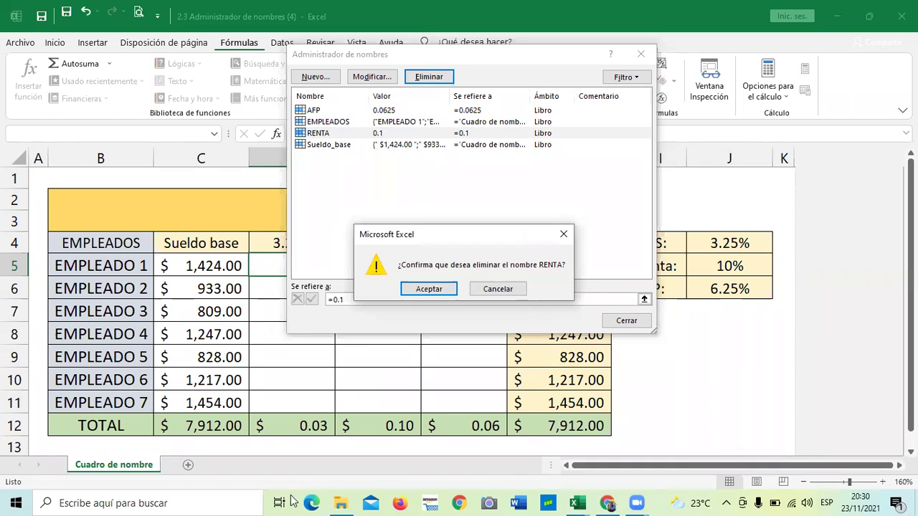
pyautogui.click(434, 290)
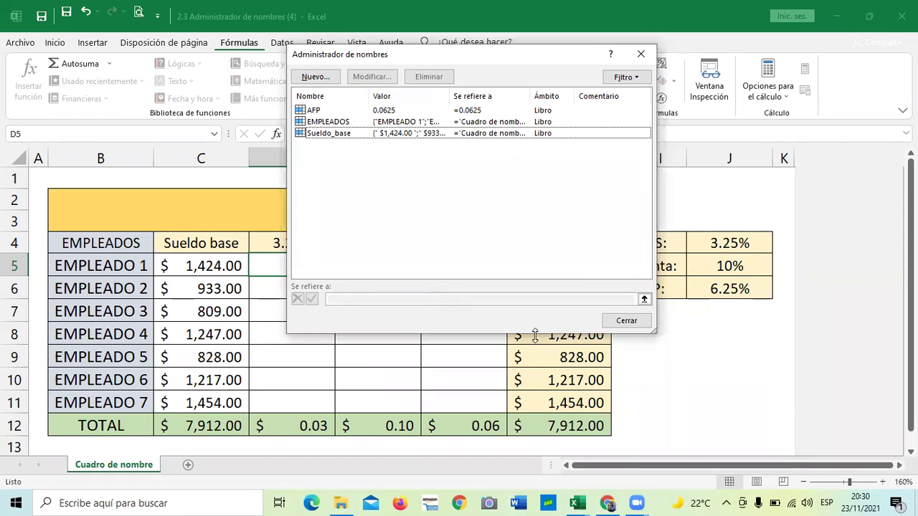
pyautogui.click(639, 56)
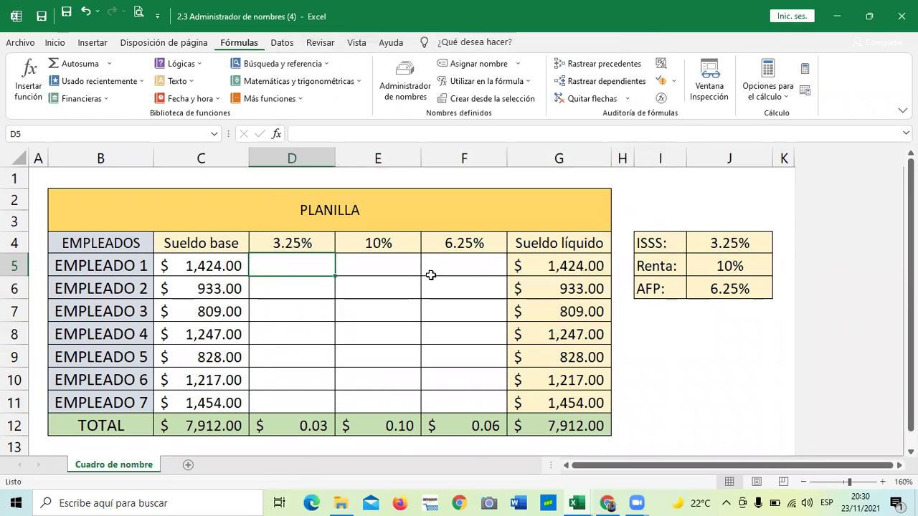
# Review the named-range formula in C12 and the empty deduction cells in columns D to F.
pyautogui.click(425, 272)
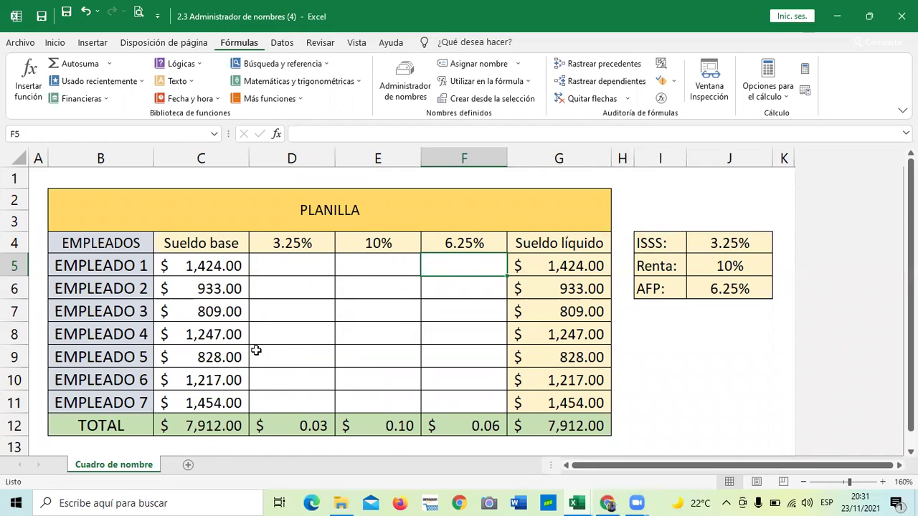
pyautogui.click(217, 427)
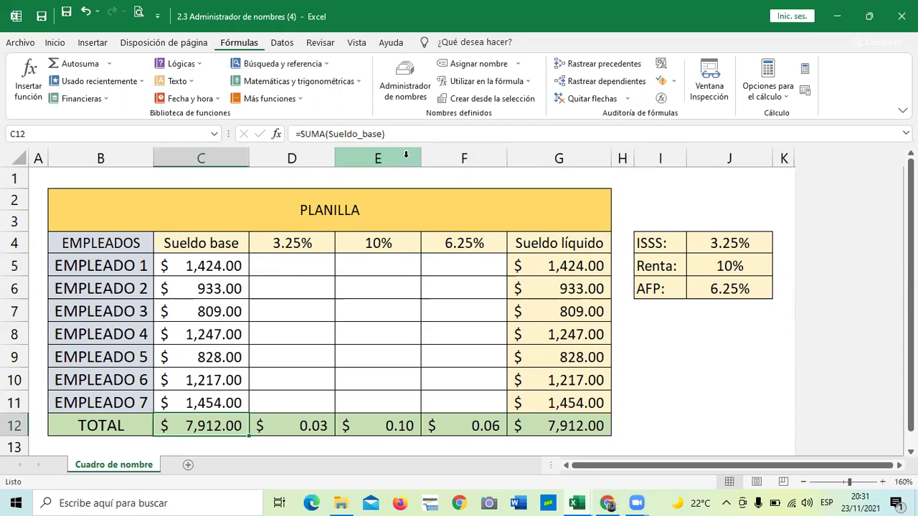
pyautogui.click(348, 336)
pyautogui.click(310, 264)
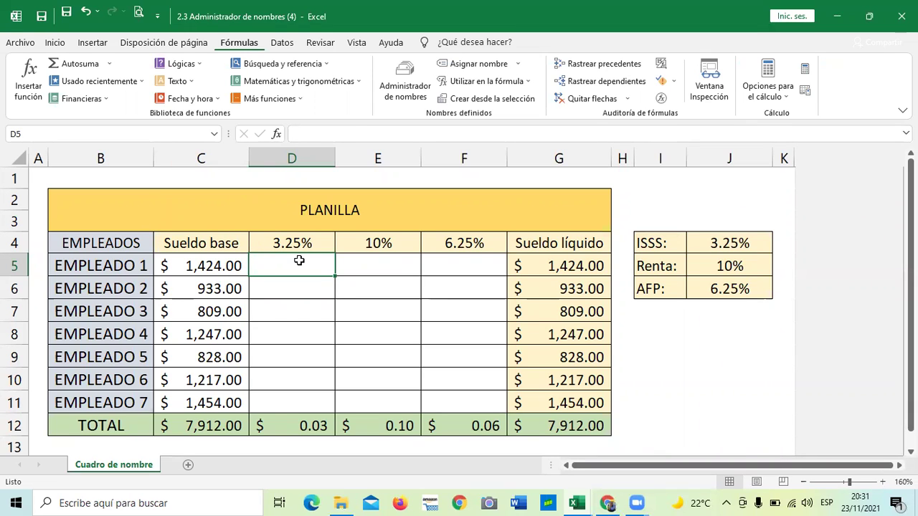
pyautogui.click(405, 316)
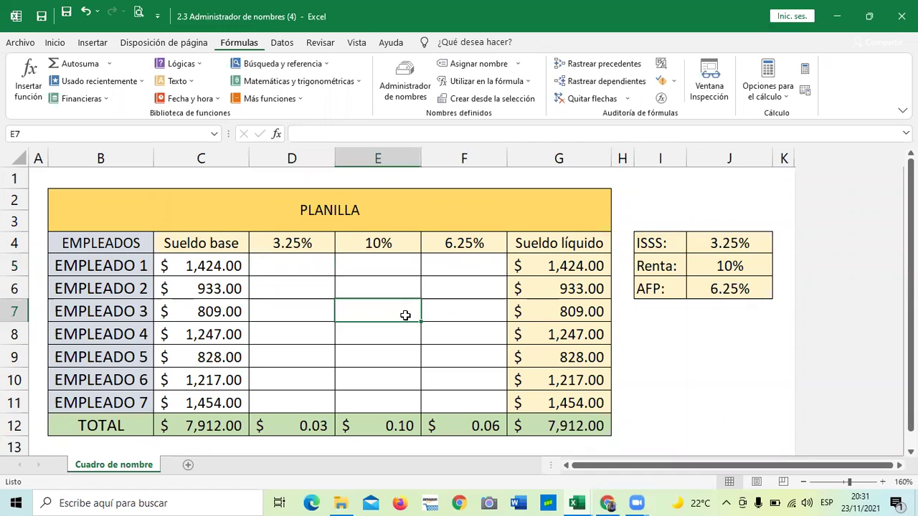
pyautogui.click(451, 267)
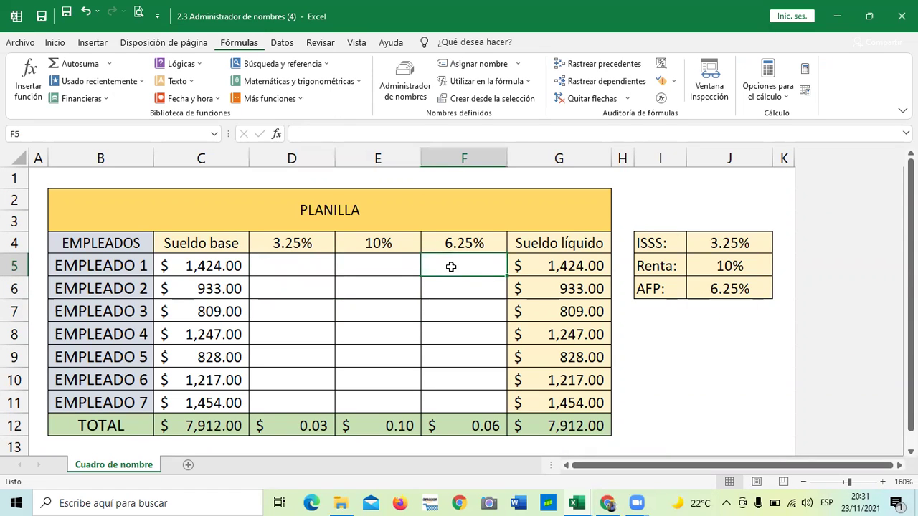
# Enter the formula =C5*3.25 in D5 for EMPLEADO 1's deduction.
pyautogui.click(274, 261)
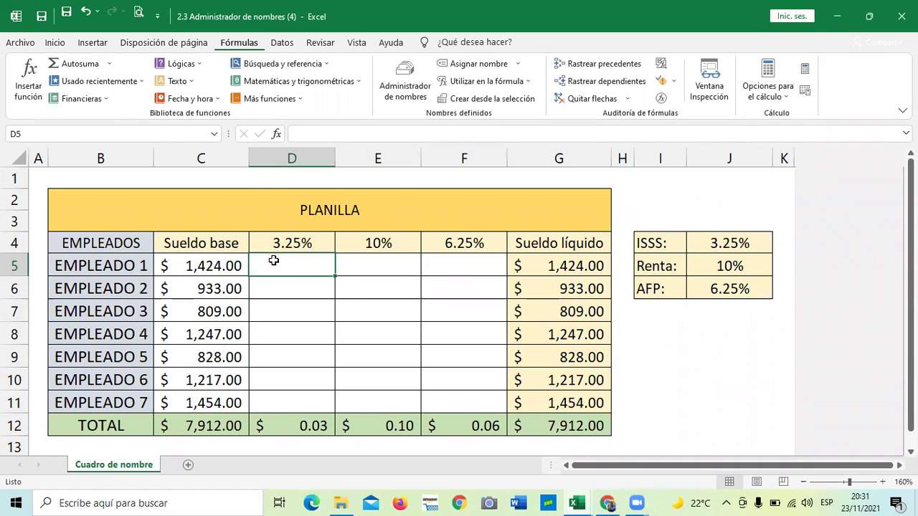
pyautogui.write('=')
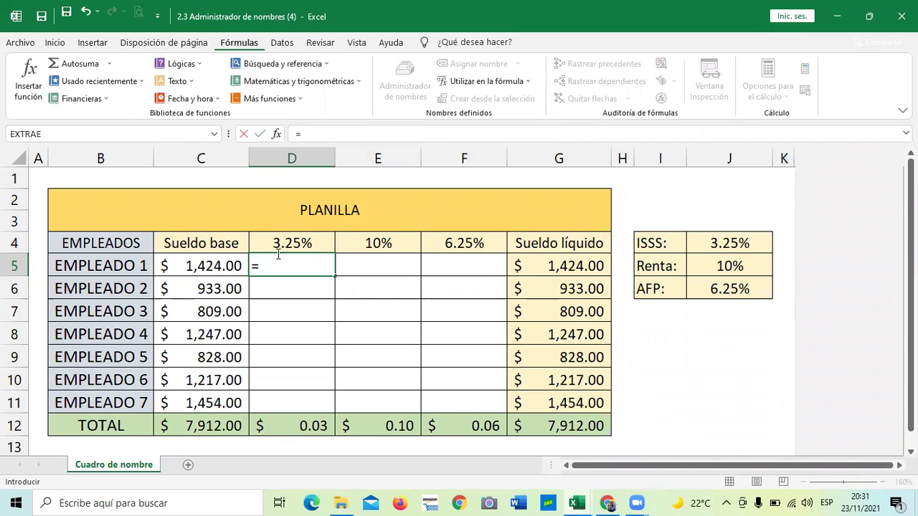
pyautogui.click(205, 266)
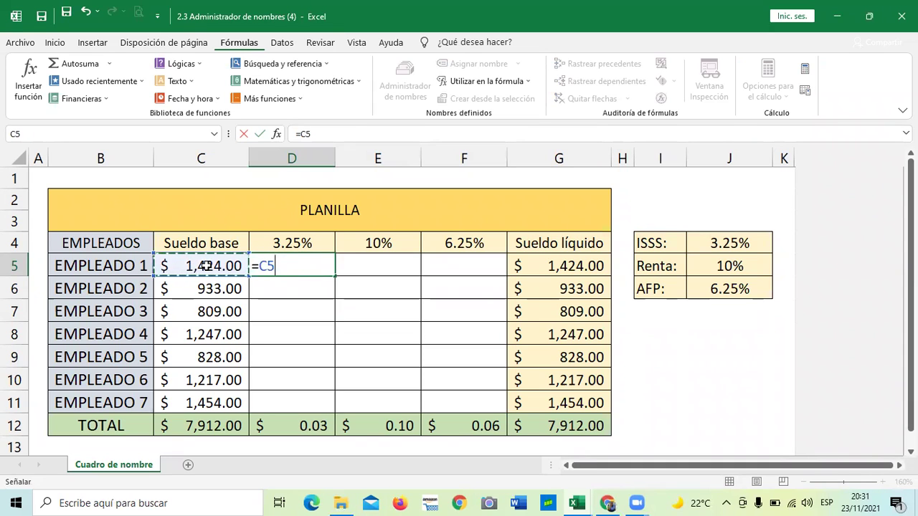
pyautogui.write('*')
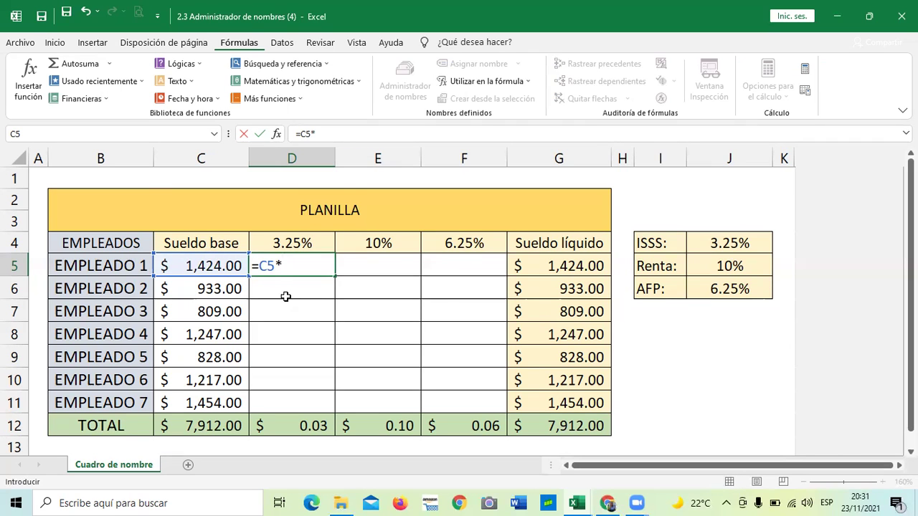
pyautogui.write('3.25')
pyautogui.press('Return')
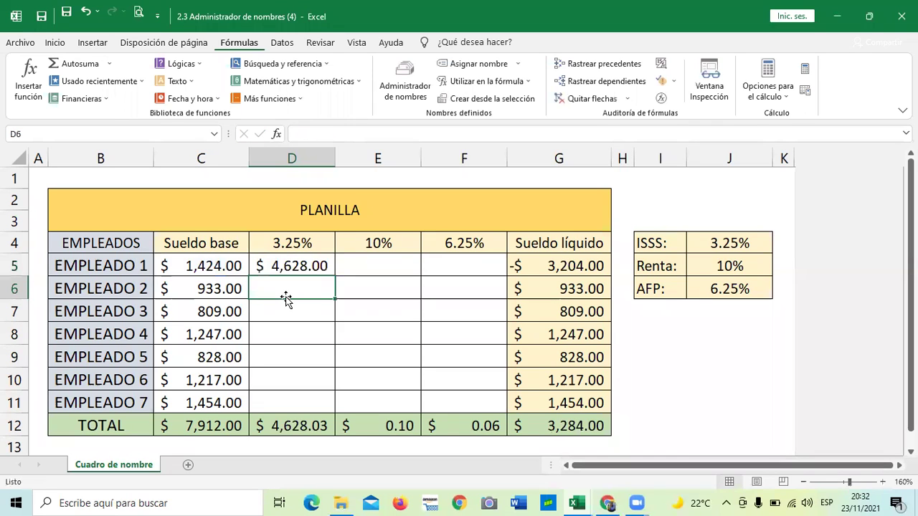
# Correct the multiplier in the D5 formula to a percentage so it reads =C5*3.25%.
pyautogui.click(315, 266)
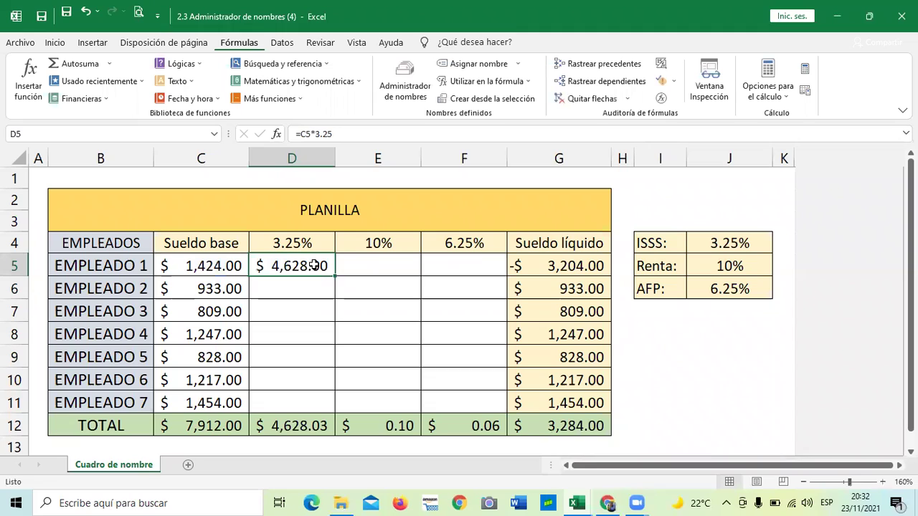
pyautogui.click(365, 134)
pyautogui.write('%')
pyautogui.press('Return')
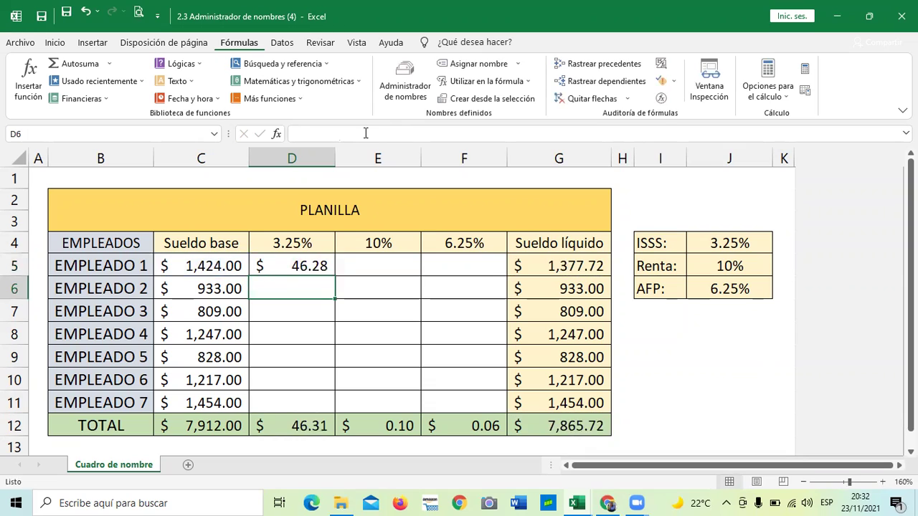
# Check the D5 deduction formula against the base salary in C5, and clear D5.
pyautogui.click(293, 266)
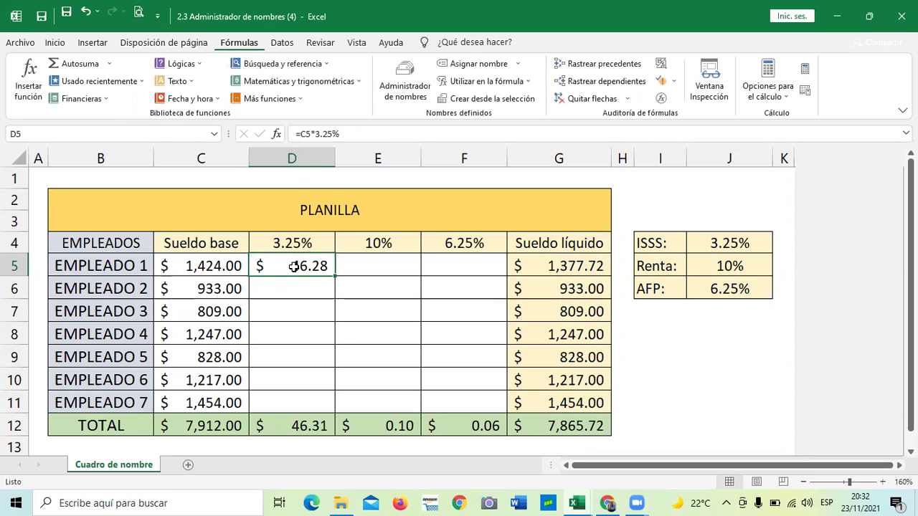
pyautogui.click(216, 266)
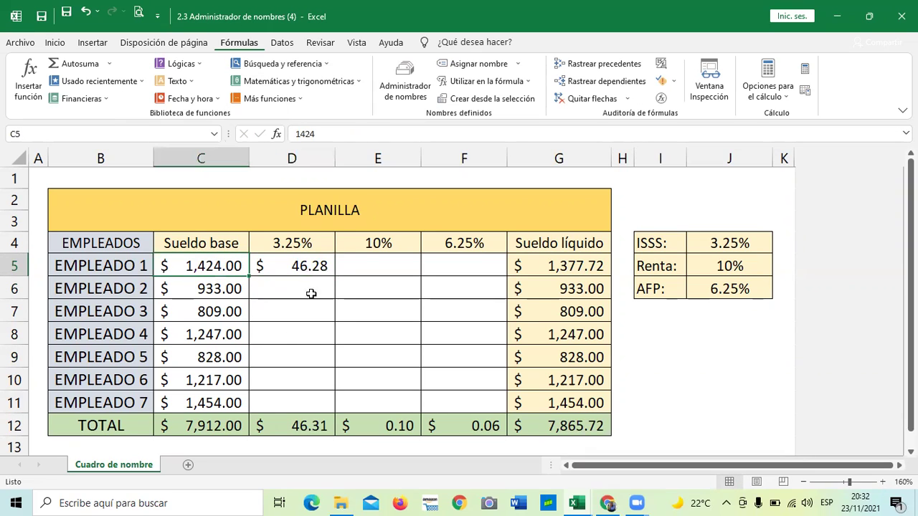
pyautogui.click(302, 260)
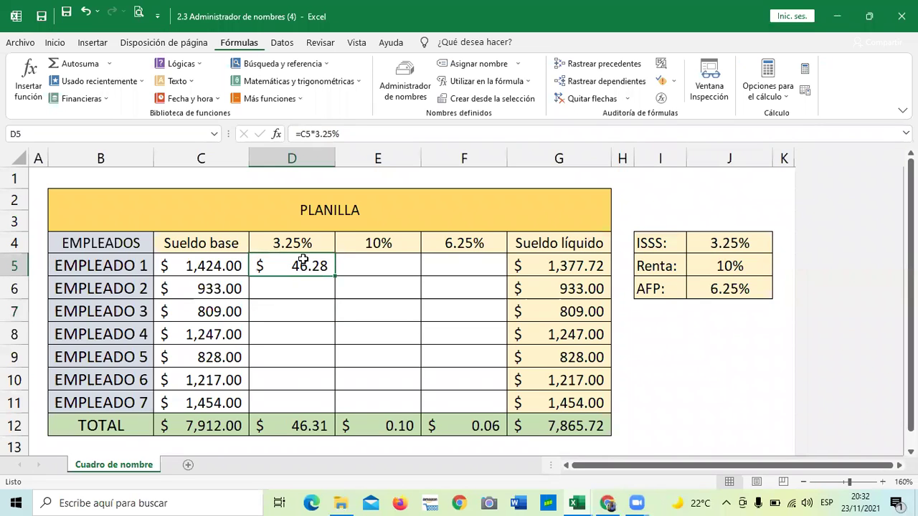
pyautogui.click(309, 341)
pyautogui.click(308, 265)
pyautogui.press('BackSpace')
pyautogui.click(325, 337)
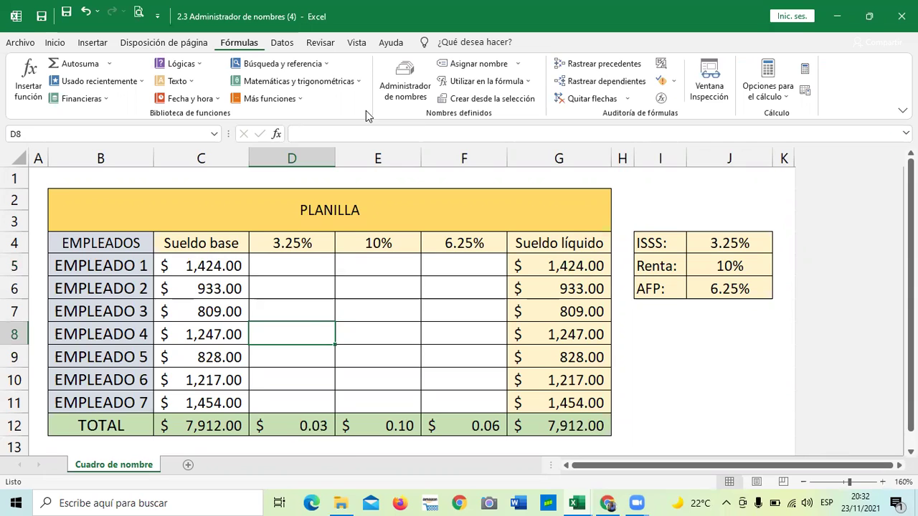
# Select D5:D11 and start a new defined name called ISSS with the scope Libro.
pyautogui.click(317, 261)
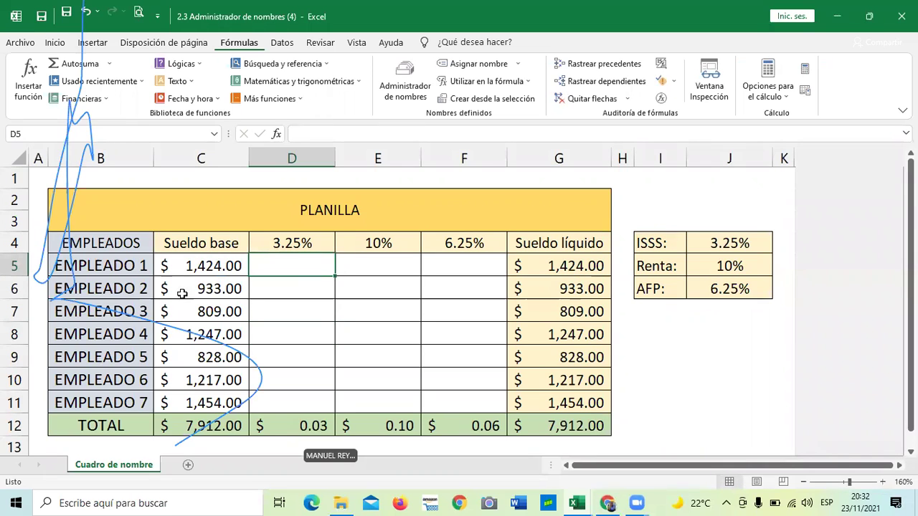
pyautogui.click(406, 298)
pyautogui.moveTo(293, 260); pyautogui.dragTo(290, 399)
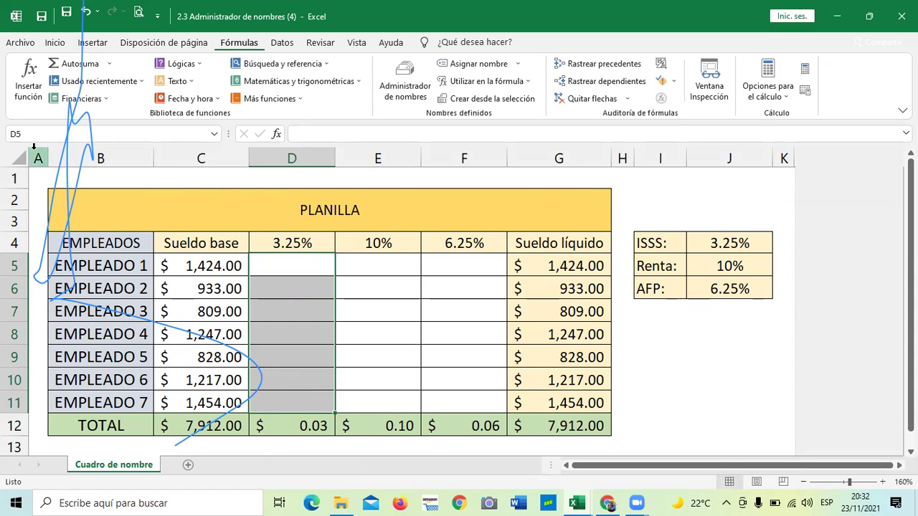
pyautogui.click(403, 87)
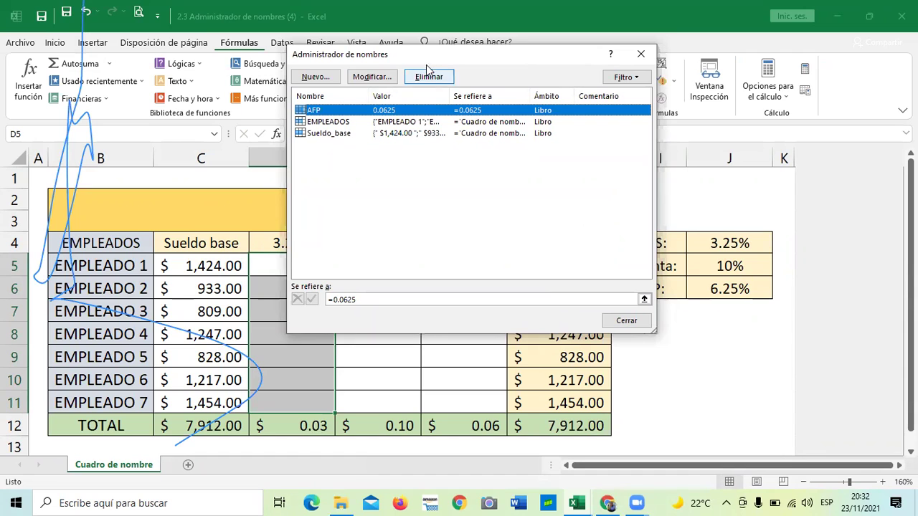
pyautogui.click(315, 76)
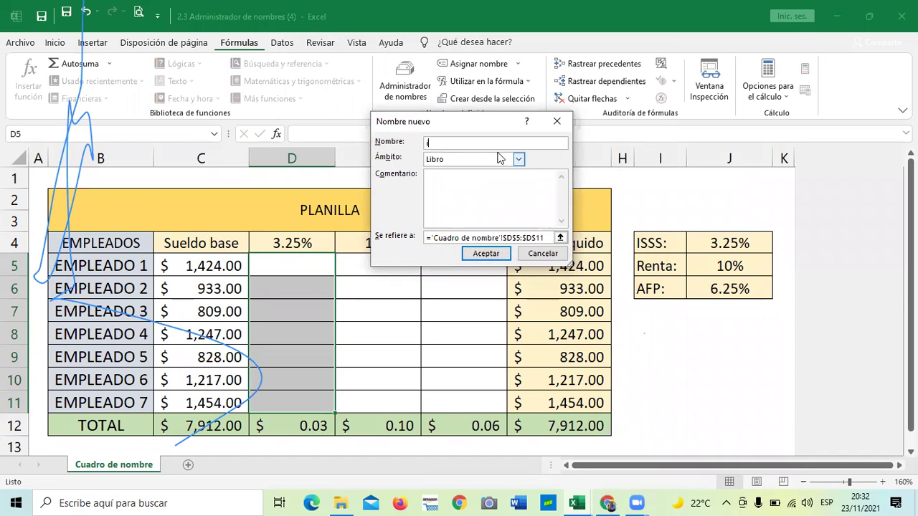
pyautogui.press('BackSpace')
pyautogui.press('BackSpace')
pyautogui.press('BackSpace')
pyautogui.write('I')
pyautogui.click(519, 159)
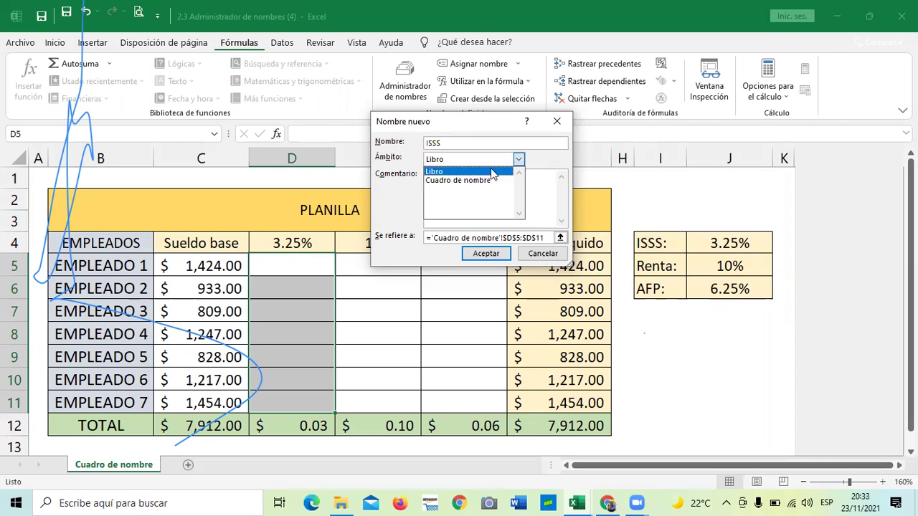
pyautogui.click(449, 172)
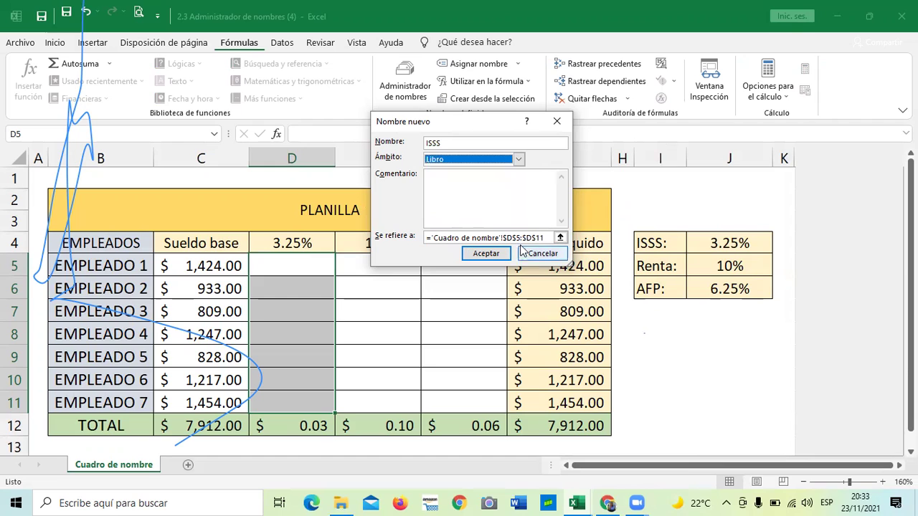
# Make the new ISSS name refer to the constant 3.25% instead of the cell range, save it and close the name manager.
pyautogui.moveTo(544, 238); pyautogui.dragTo(439, 218)
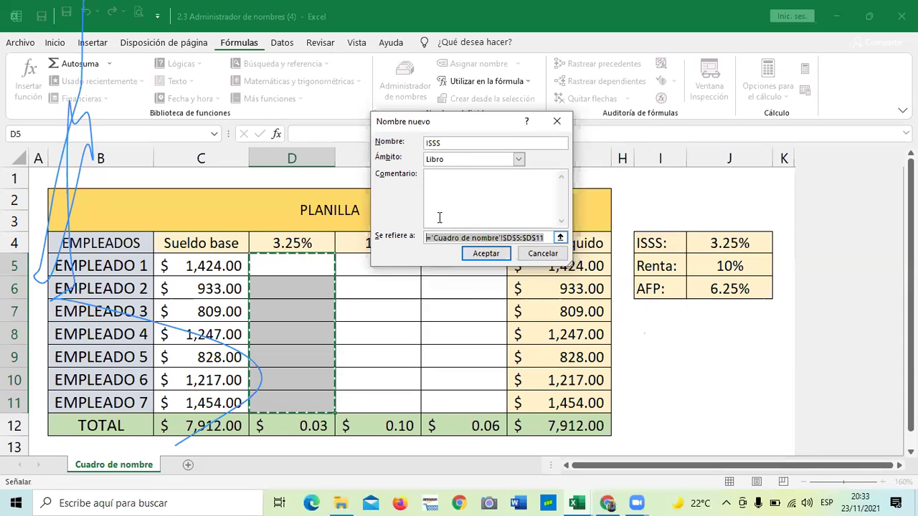
pyautogui.press('BackSpace')
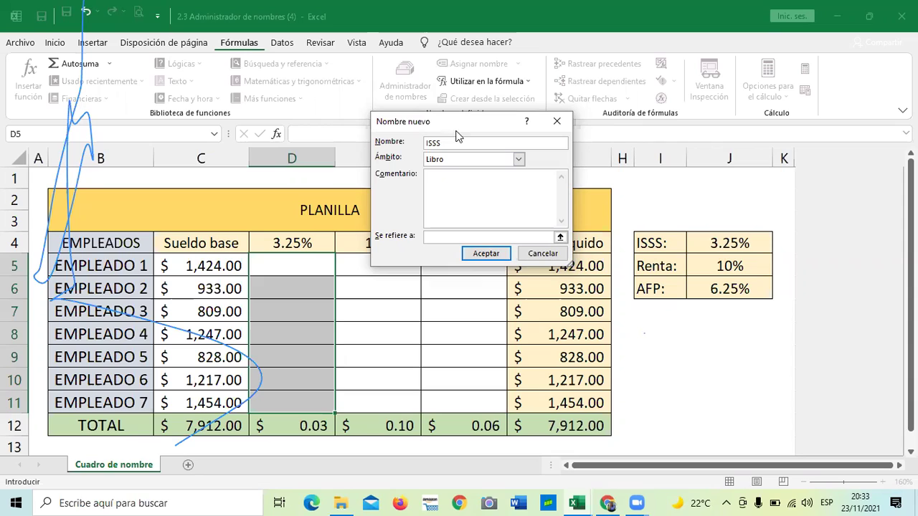
pyautogui.write('3,25')
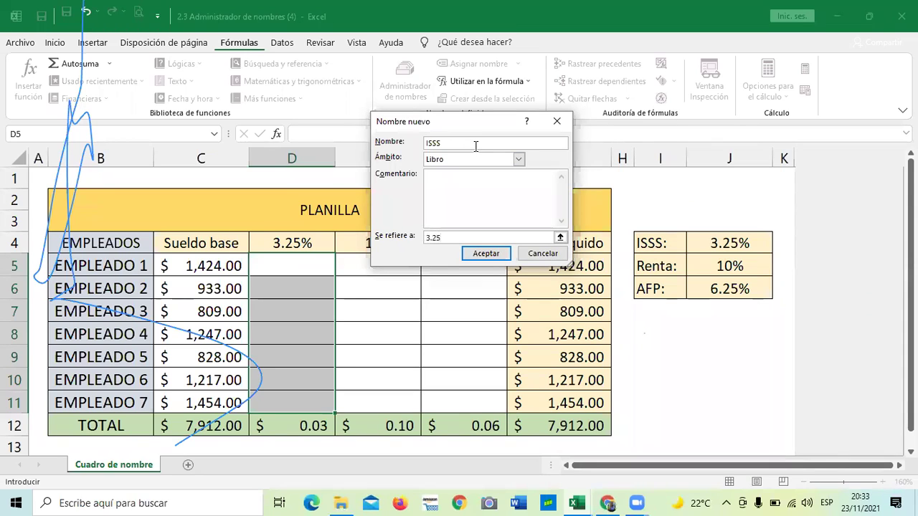
pyautogui.write('%')
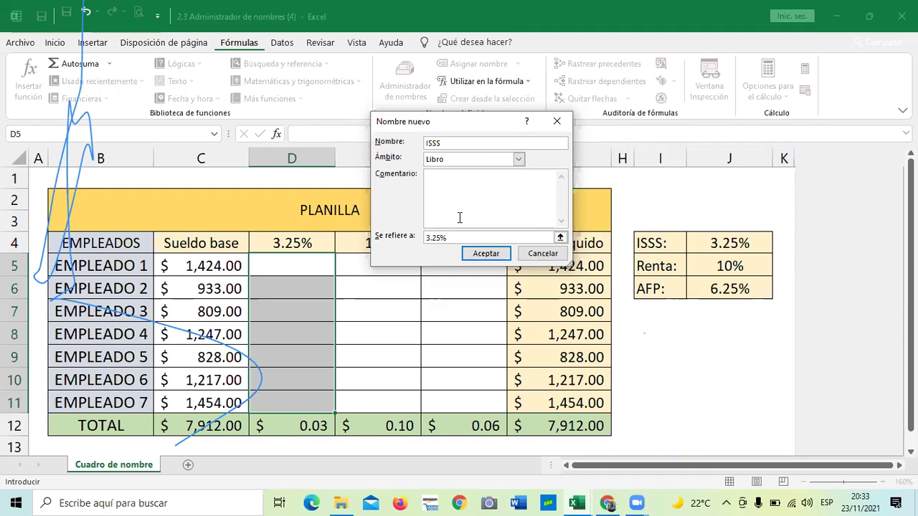
pyautogui.click(494, 252)
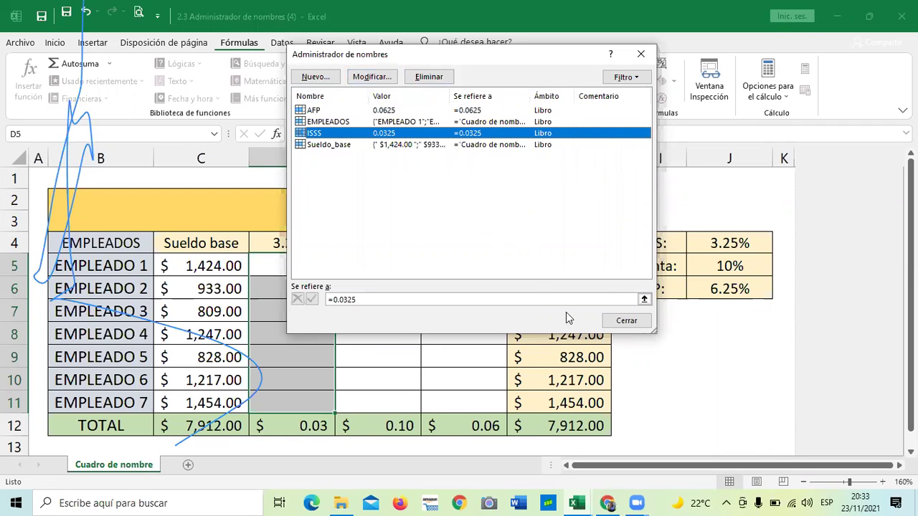
pyautogui.click(626, 319)
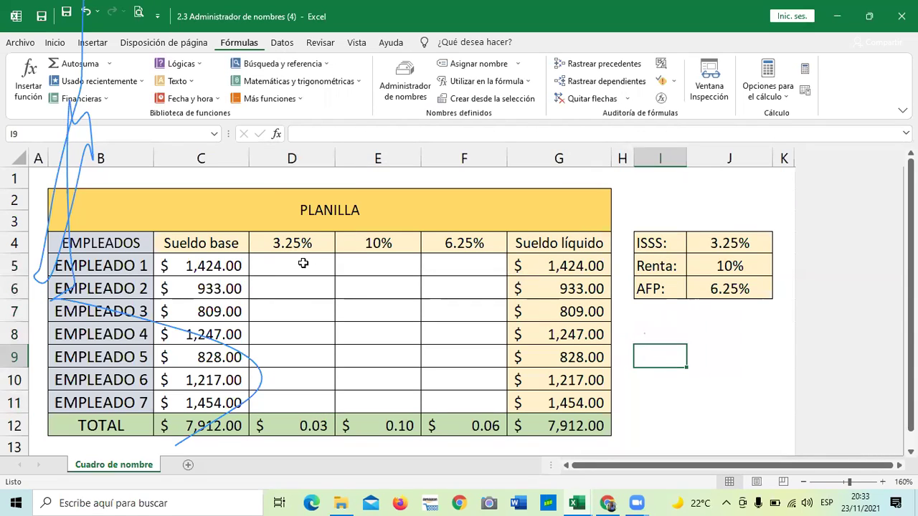
# Enter the formula =C5*ISSS in D5 for EMPLEADO 1's deduction, using the defined name, and reselect D5.
pyautogui.click(304, 263)
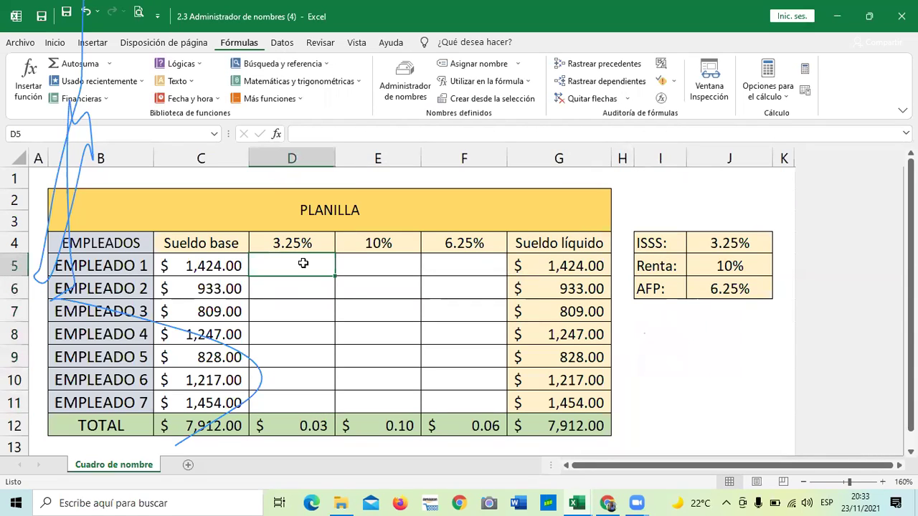
pyautogui.write('=')
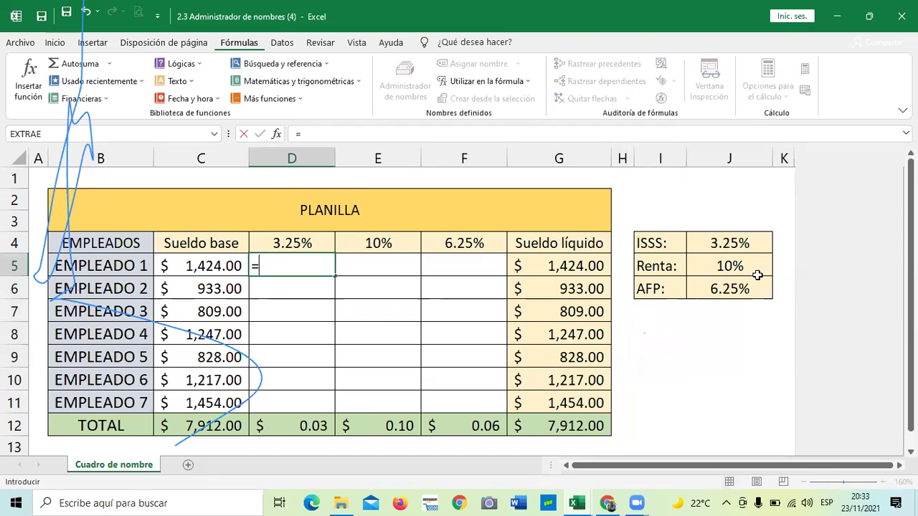
pyautogui.click(209, 266)
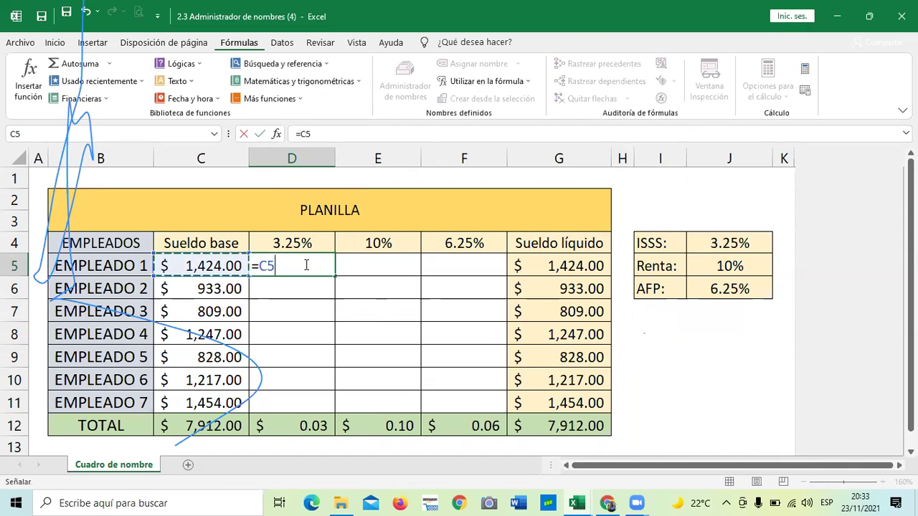
pyautogui.write('+')
pyautogui.press('BackSpace')
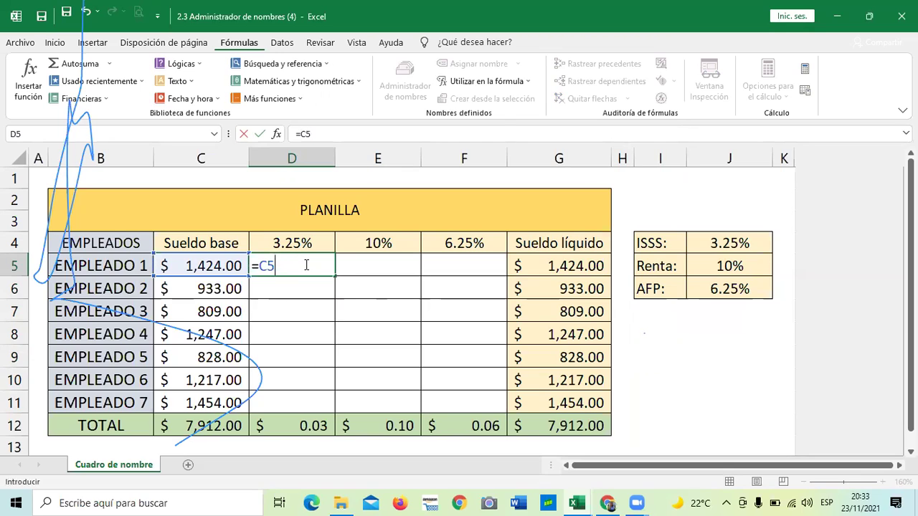
pyautogui.write('*')
pyautogui.write('S')
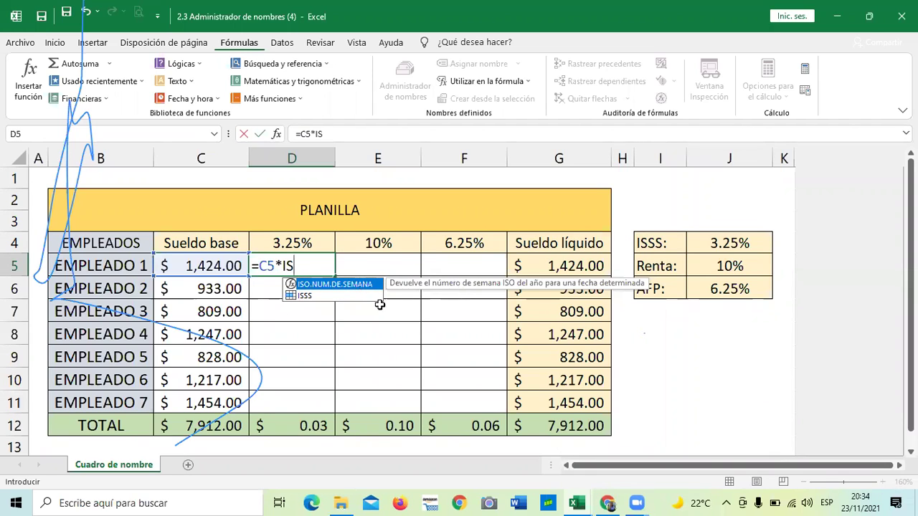
pyautogui.doubleClick(310, 294)
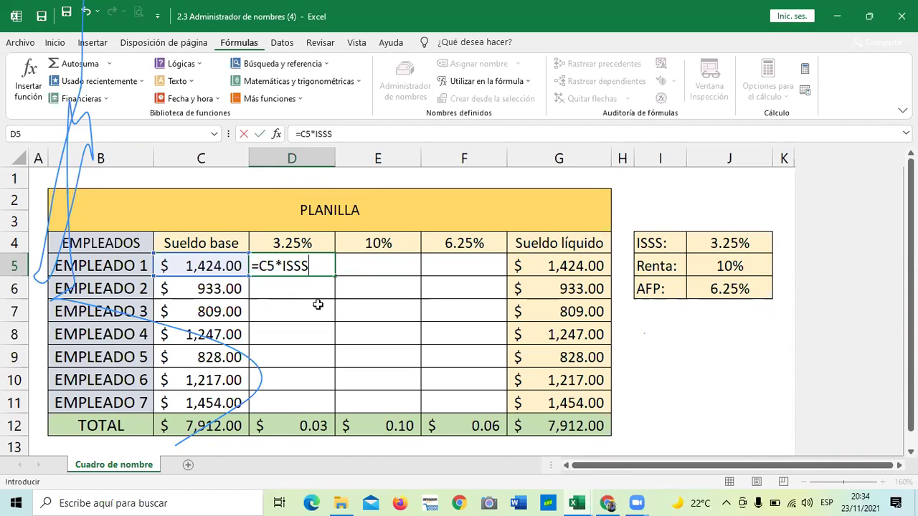
pyautogui.press('Return')
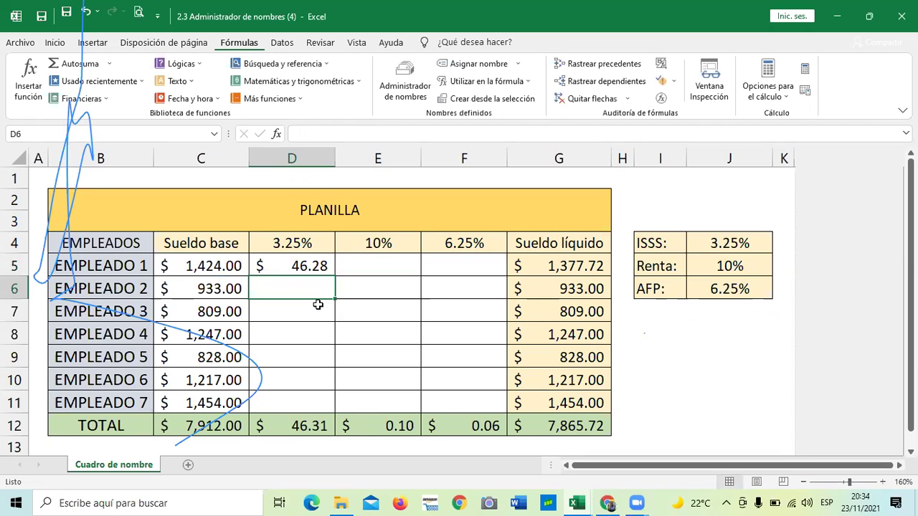
pyautogui.click(313, 269)
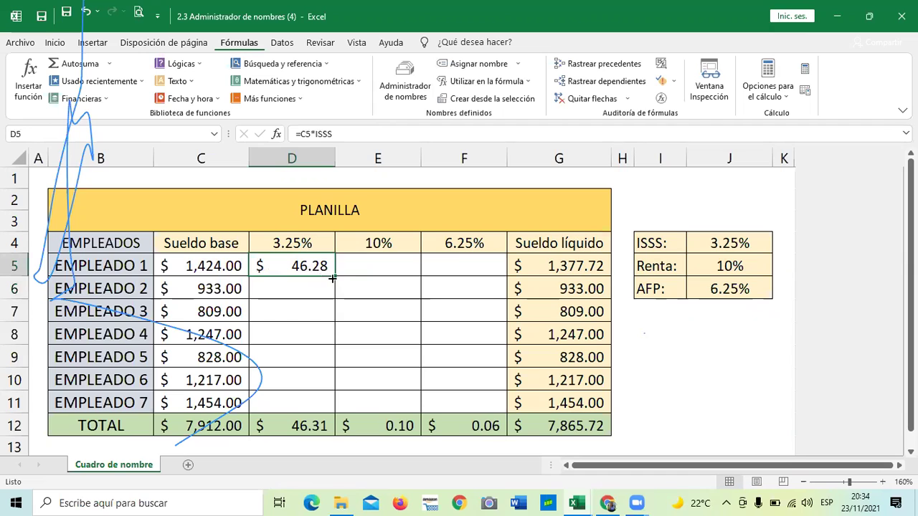
# Fill the ISSS formula from D5 down through D11 for all employees.
pyautogui.moveTo(334, 280); pyautogui.dragTo(323, 408)
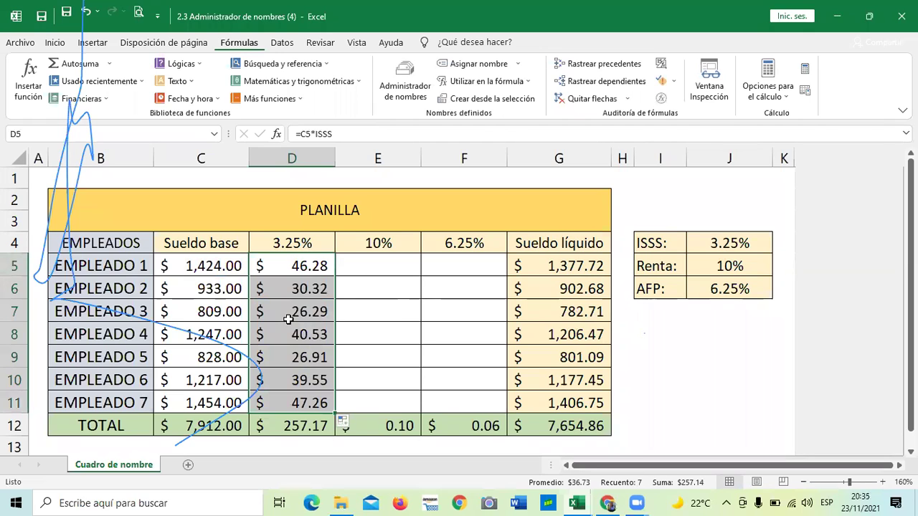
pyautogui.click(698, 244)
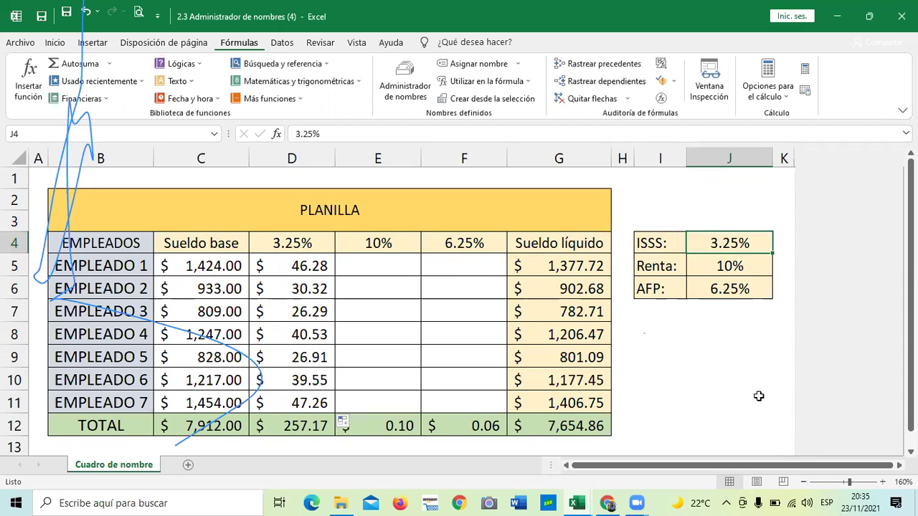
pyautogui.click(684, 366)
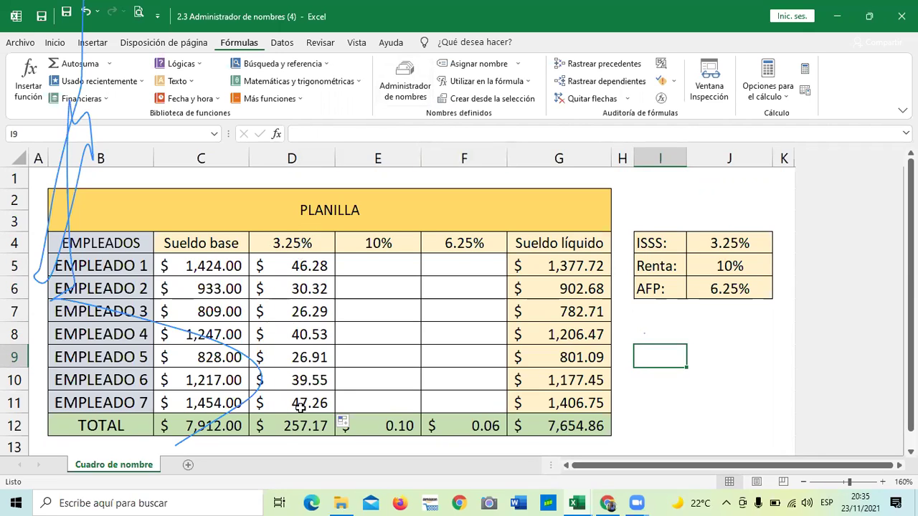
pyautogui.click(665, 414)
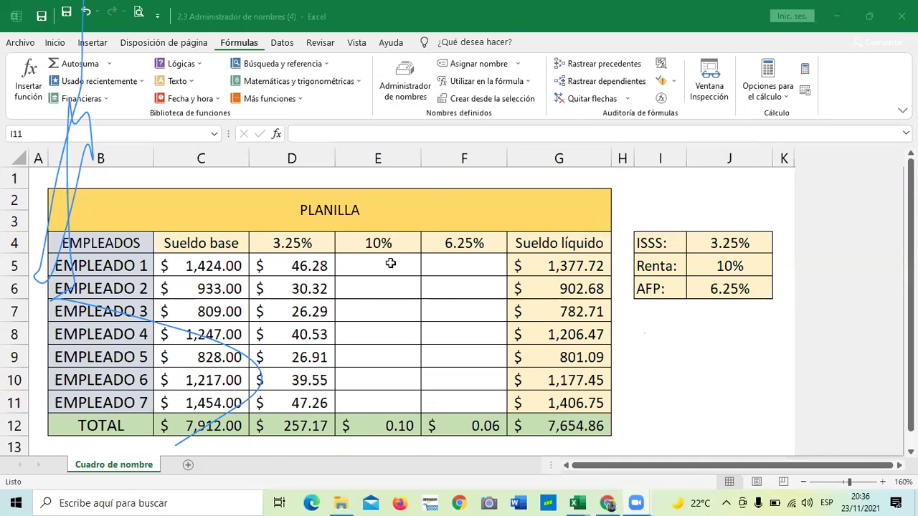
pyautogui.moveTo(384, 261); pyautogui.dragTo(396, 407)
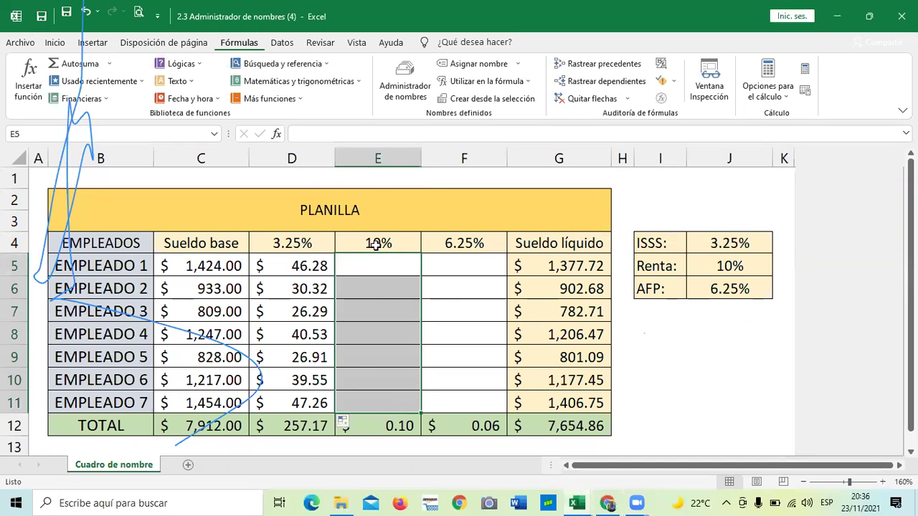
pyautogui.click(663, 355)
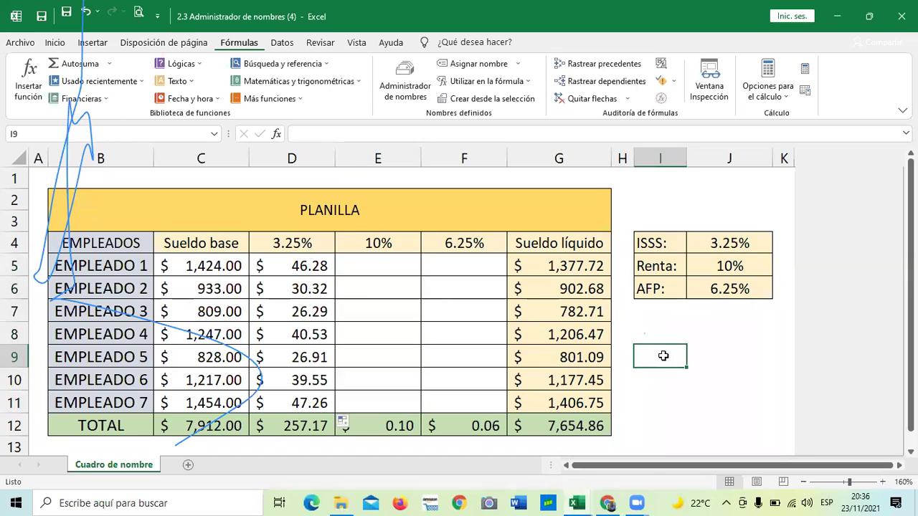
pyautogui.click(381, 260)
pyautogui.moveTo(381, 260); pyautogui.dragTo(380, 408)
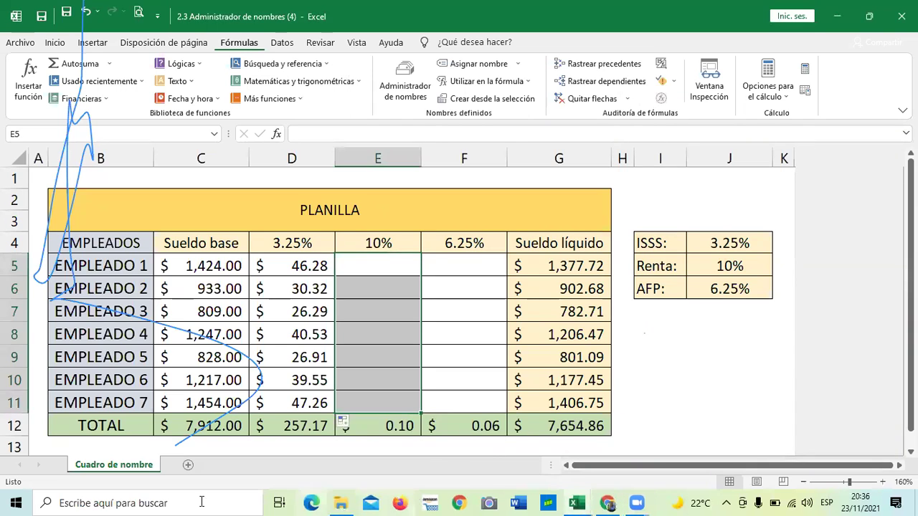
pyautogui.click(441, 317)
# Assign the name RENTA to the empty cells E5:E11 under the 10% heading.
pyautogui.moveTo(394, 266); pyautogui.dragTo(376, 400)
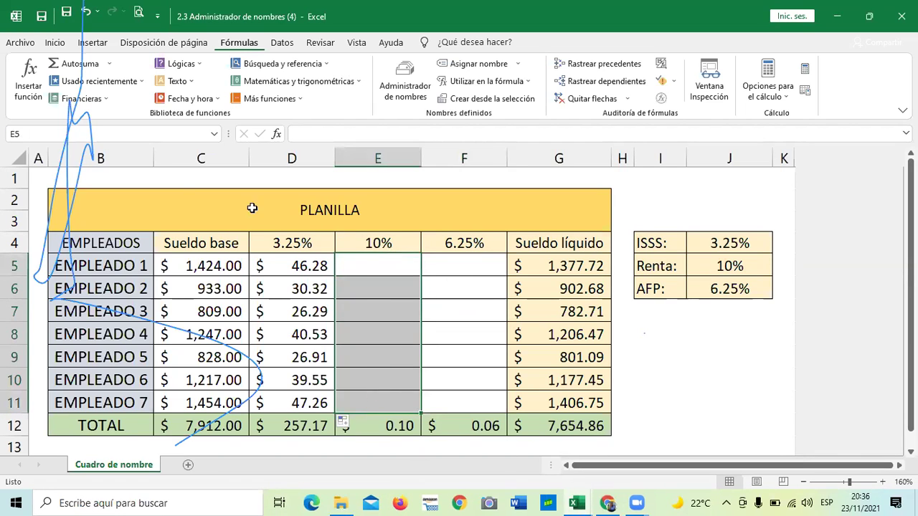
pyautogui.click(42, 132)
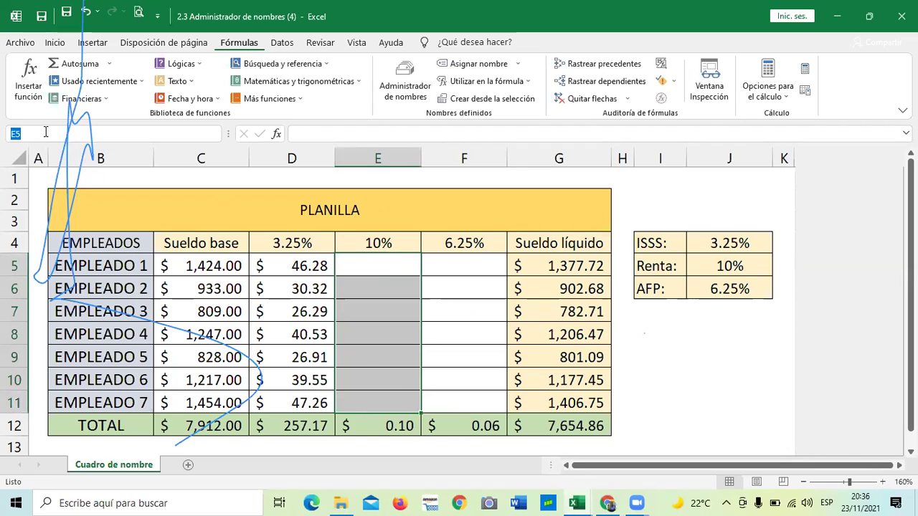
pyautogui.press('BackSpace')
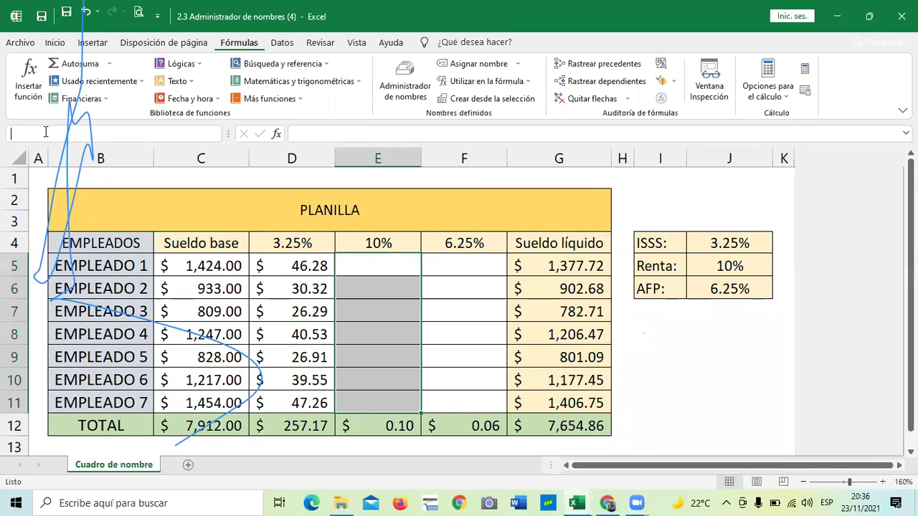
pyautogui.write('reNTA')
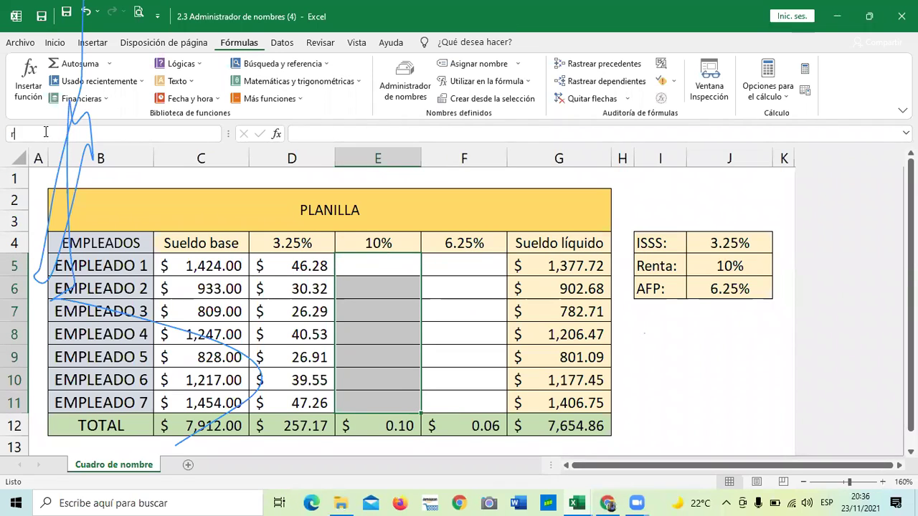
pyautogui.press('BackSpace')
pyautogui.press('BackSpace')
pyautogui.press('BackSpace')
pyautogui.press('BackSpace')
pyautogui.press('BackSpace')
pyautogui.write('RENTA')
pyautogui.press('Return')
# Reselect E5:E11 to check the name assigned to the range.
pyautogui.click(457, 310)
pyautogui.moveTo(392, 267); pyautogui.dragTo(378, 403)
pyautogui.click(455, 321)
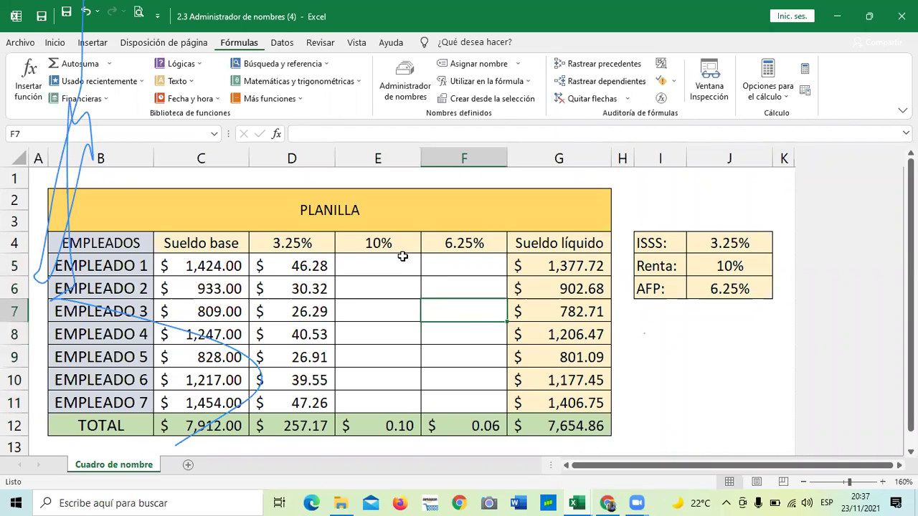
pyautogui.moveTo(401, 256); pyautogui.dragTo(393, 395)
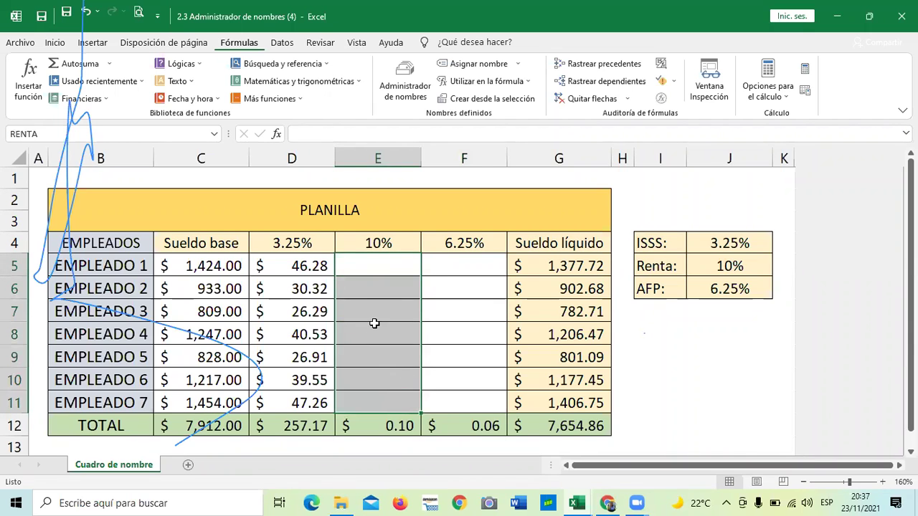
# Edit the defined name RENTA in the Name Manager so that it refers to 10% instead of a cell range.
pyautogui.click(405, 86)
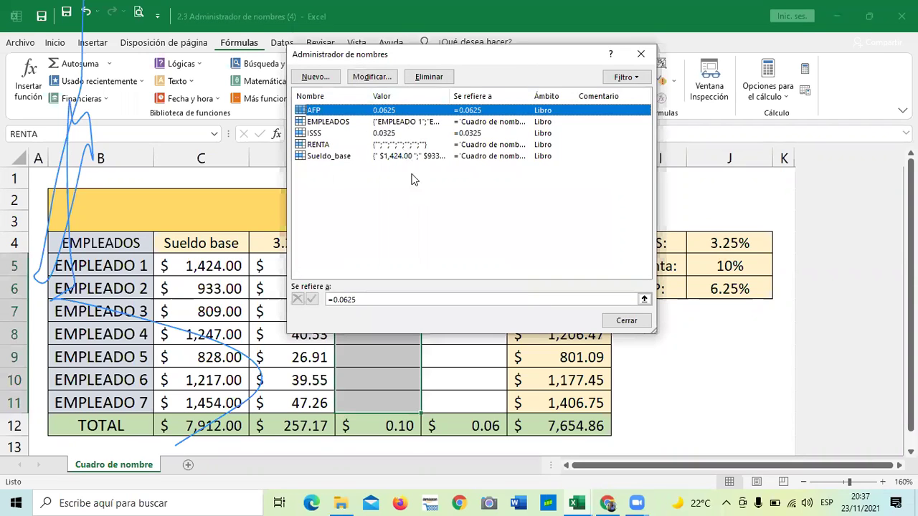
pyautogui.click(431, 246)
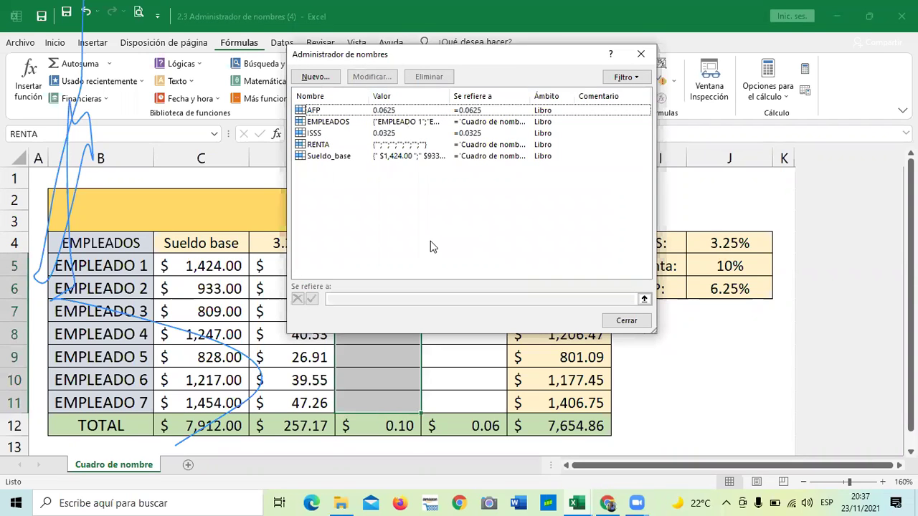
pyautogui.click(421, 145)
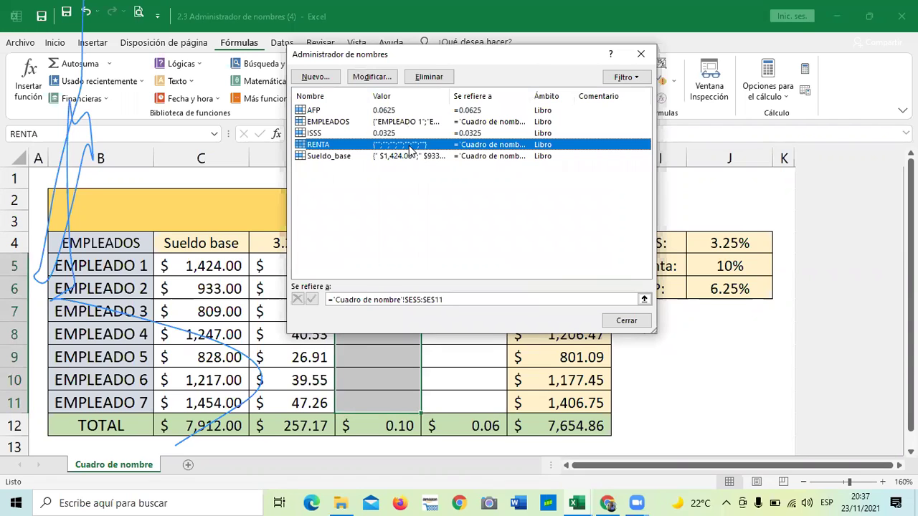
pyautogui.click(382, 77)
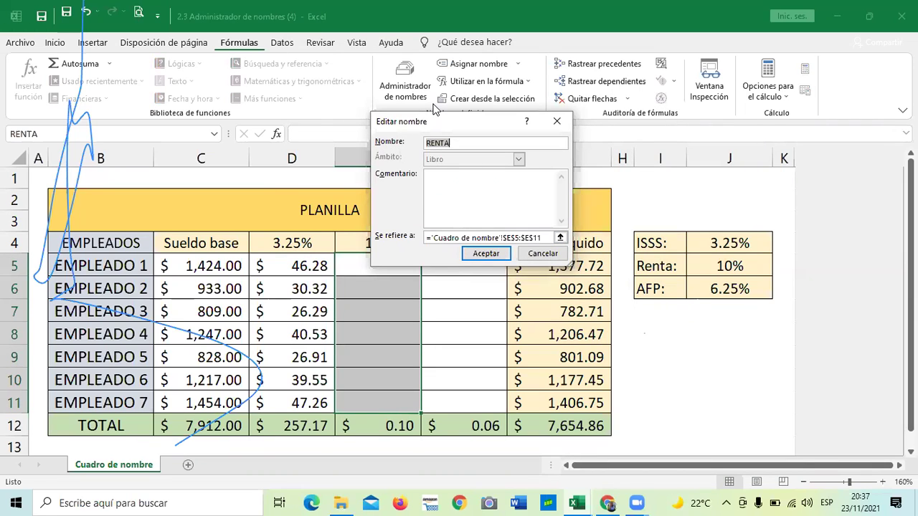
pyautogui.click(545, 238)
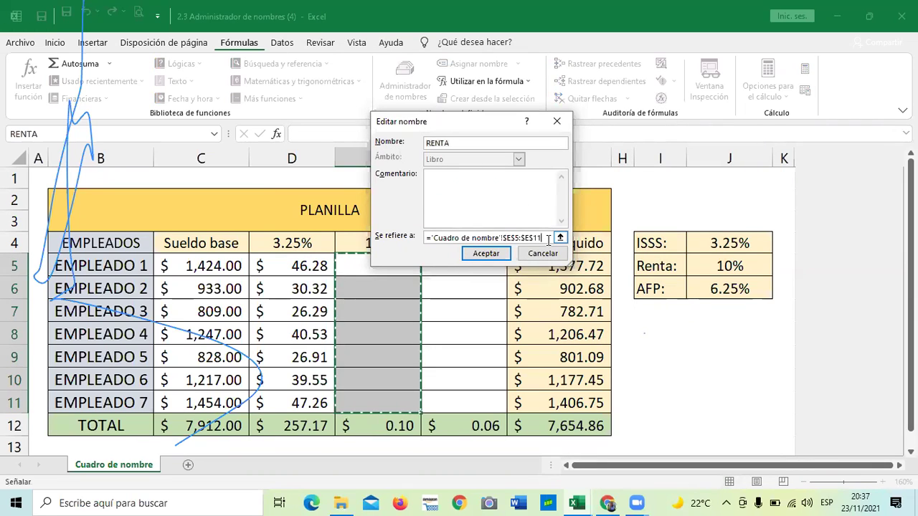
pyautogui.press('BackSpace')
pyautogui.press('BackSpace')
pyautogui.press('BackSpace')
pyautogui.press('BackSpace')
pyautogui.press('BackSpace')
pyautogui.press('BackSpace')
pyautogui.press('BackSpace')
pyautogui.press('BackSpace')
pyautogui.press('BackSpace')
pyautogui.press('BackSpace')
pyautogui.press('BackSpace')
pyautogui.press('BackSpace')
pyautogui.press('BackSpace')
pyautogui.press('BackSpace')
pyautogui.press('BackSpace')
pyautogui.press('BackSpace')
pyautogui.press('BackSpace')
pyautogui.press('BackSpace')
pyautogui.press('BackSpace')
pyautogui.press('BackSpace')
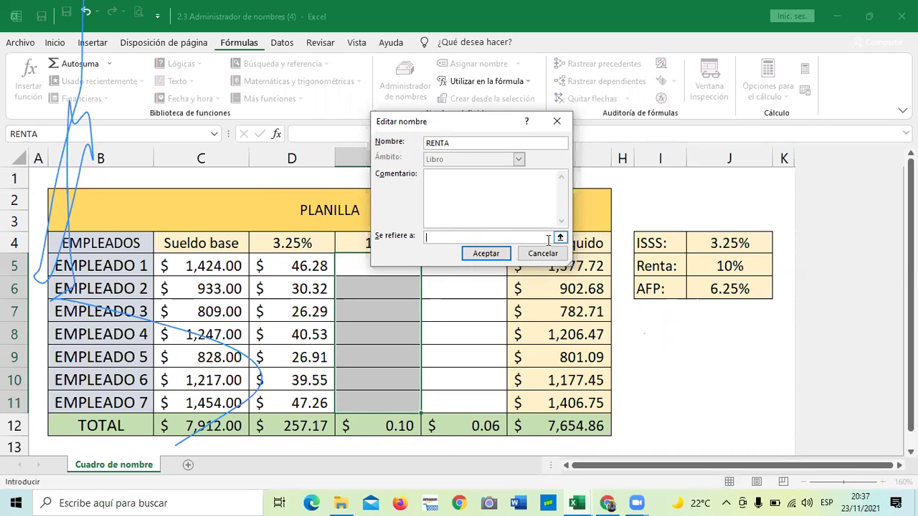
pyautogui.write('10%')
pyautogui.click(501, 253)
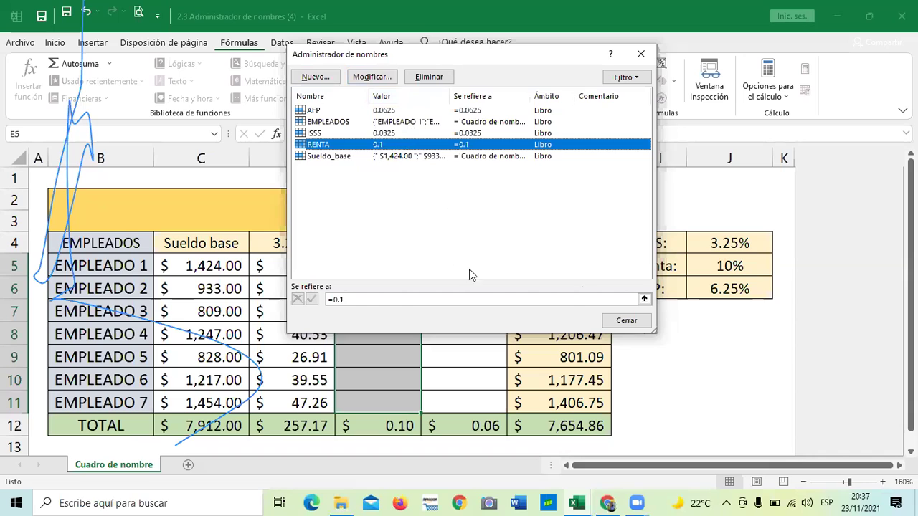
pyautogui.click(626, 321)
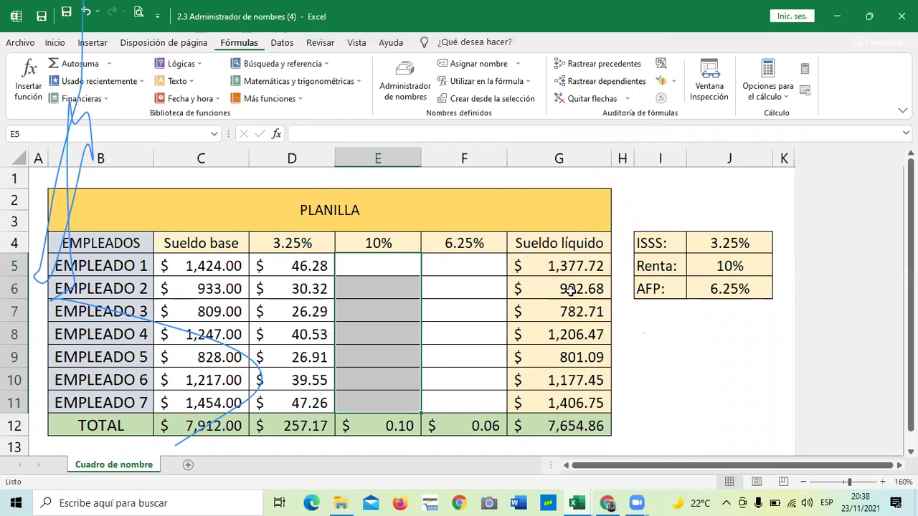
# Enter the formula =C5*RENTA in E5 to calculate the first employee's 10% deduction.
pyautogui.click(491, 290)
pyautogui.click(395, 260)
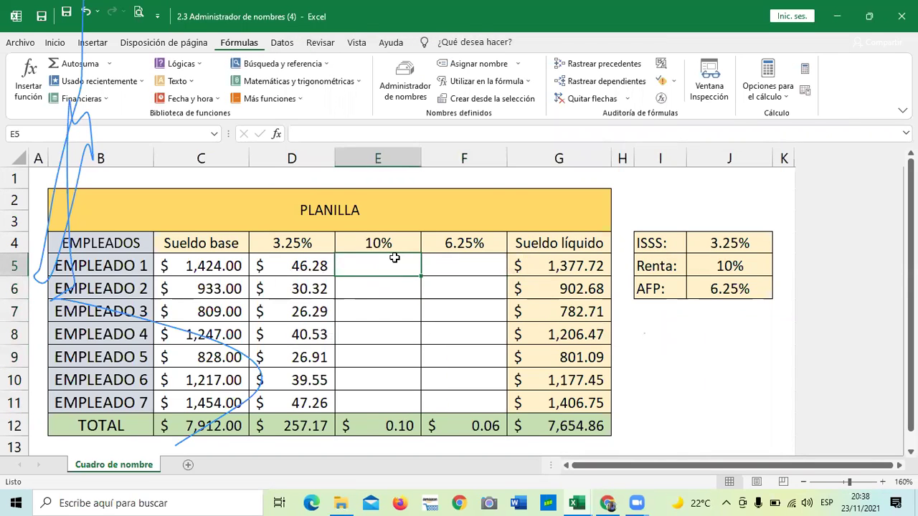
pyautogui.write('=')
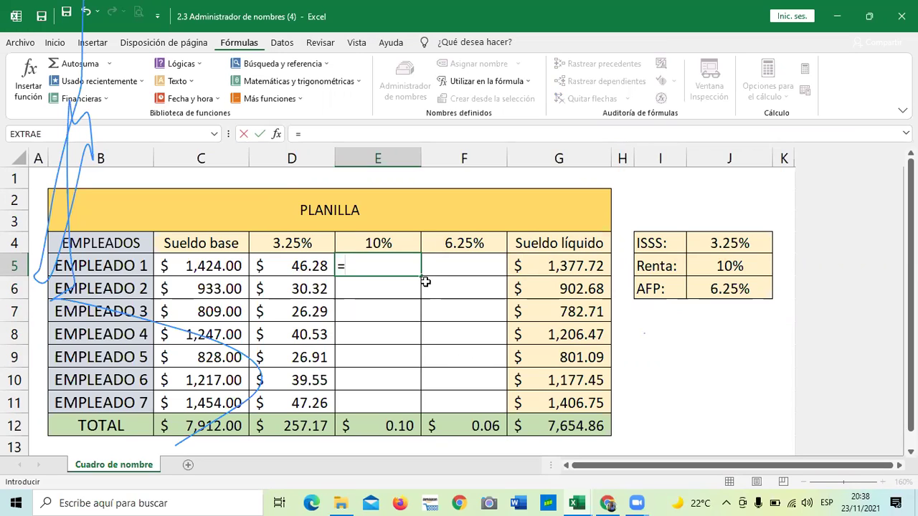
pyautogui.click(207, 265)
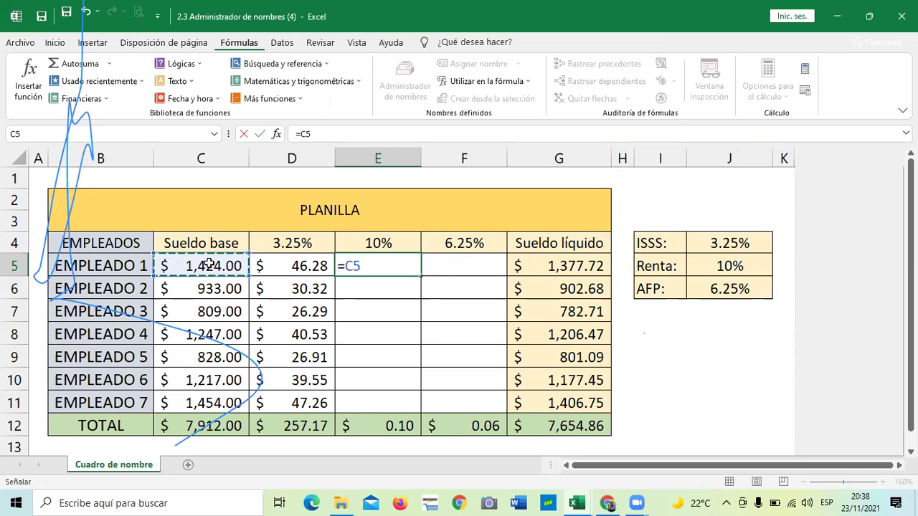
pyautogui.click(381, 259)
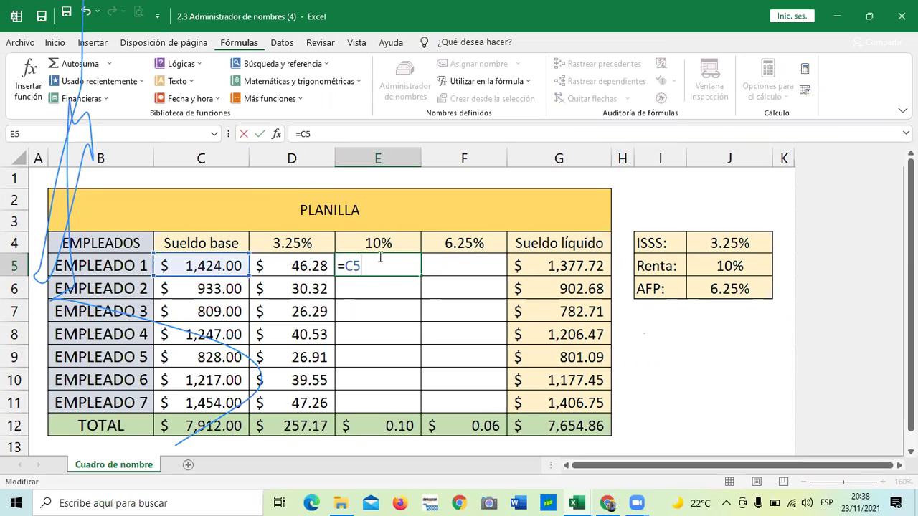
pyautogui.press('BackSpace')
pyautogui.press('BackSpace')
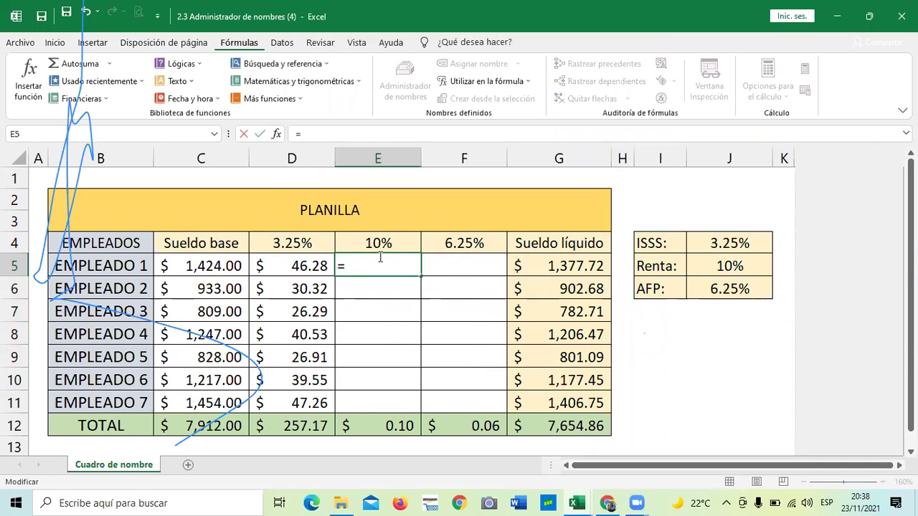
pyautogui.write('C')
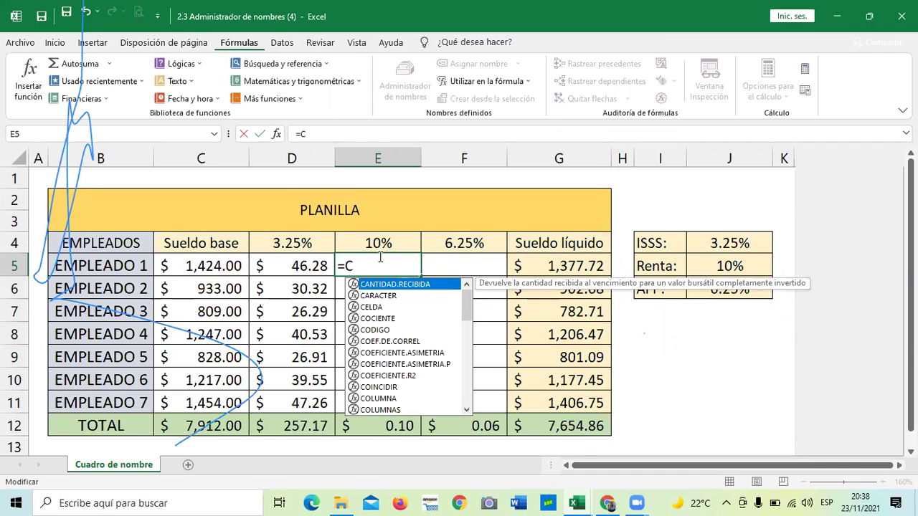
pyautogui.write('5')
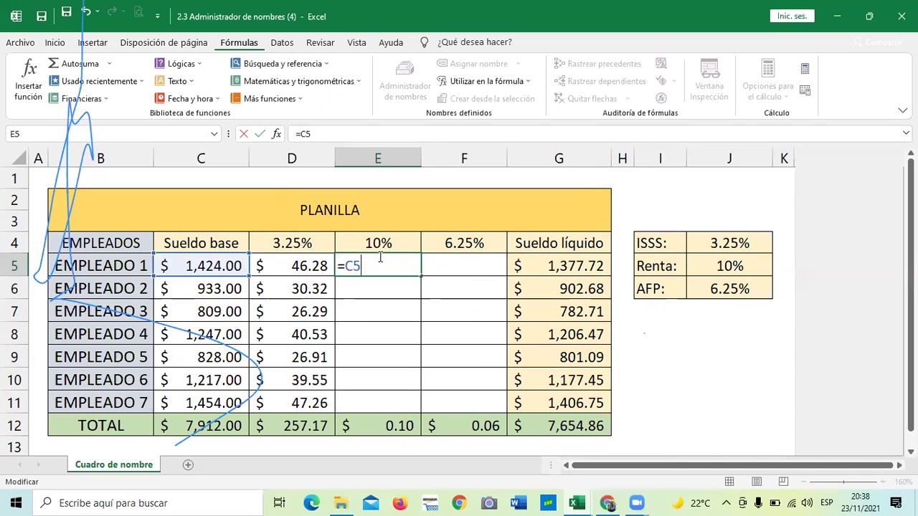
pyautogui.write('*')
pyautogui.write('R')
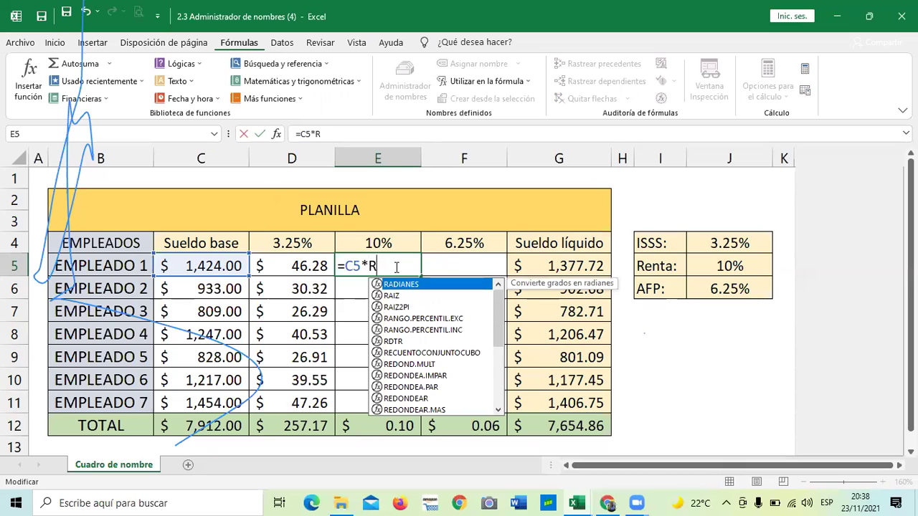
pyautogui.write('E')
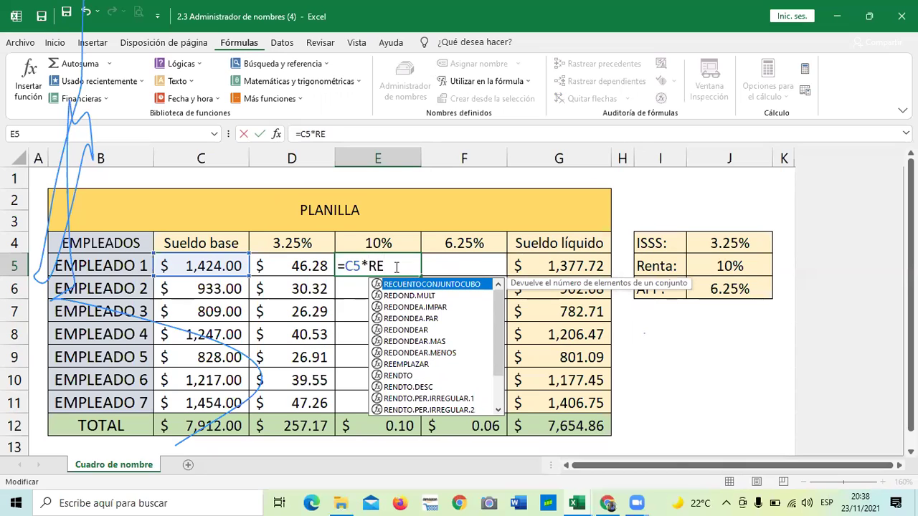
pyautogui.write('N')
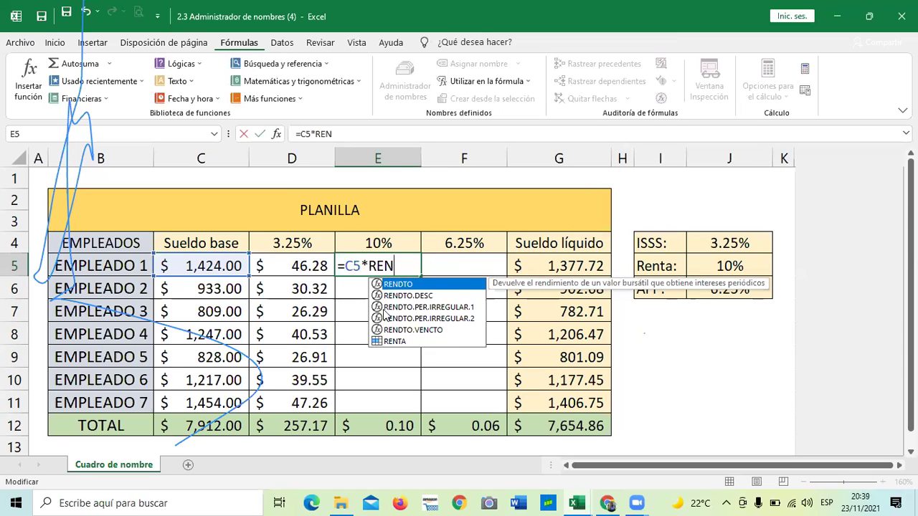
pyautogui.doubleClick(387, 342)
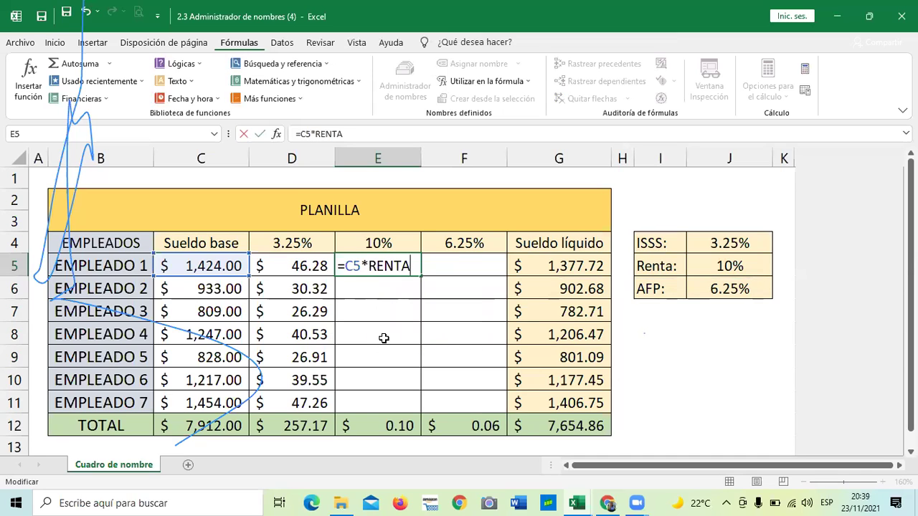
pyautogui.press('Return')
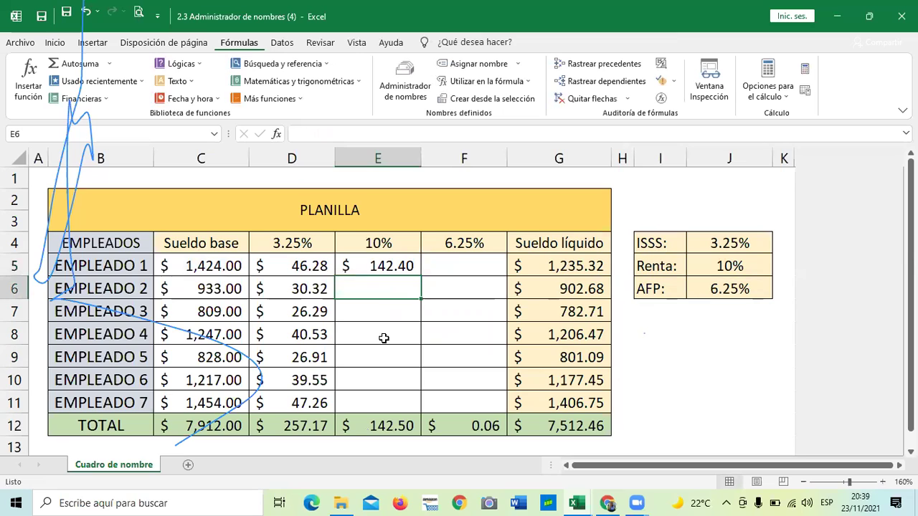
# Review the formula =C5*RENTA in E5 and fill it down to E11 for the remaining employees.
pyautogui.click(388, 267)
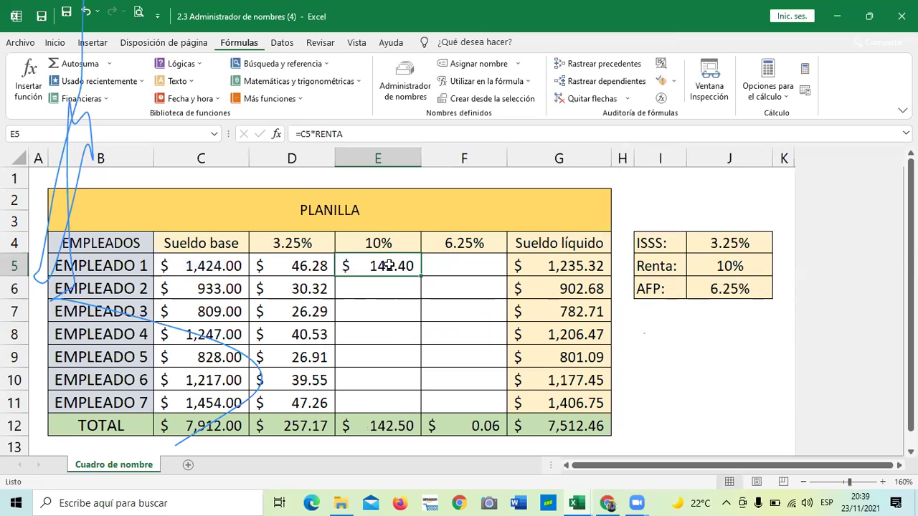
pyautogui.click(360, 132)
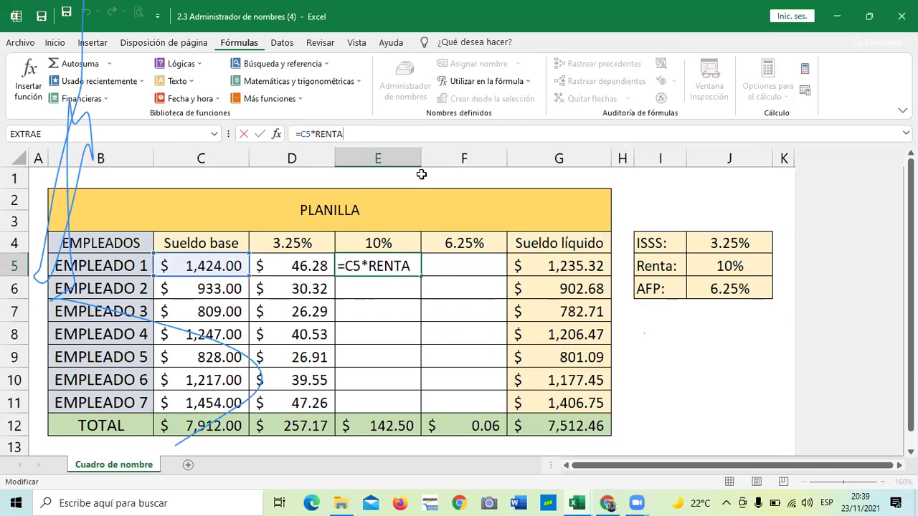
pyautogui.press('Return')
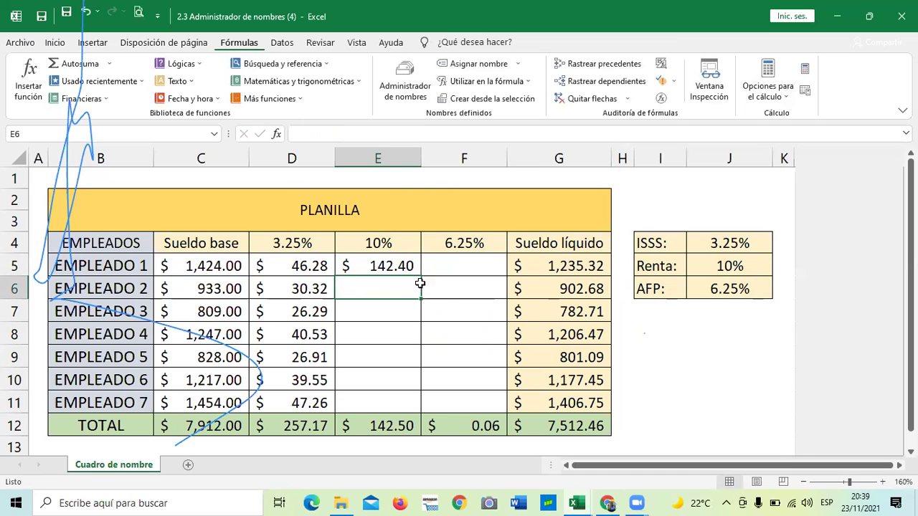
pyautogui.click(407, 265)
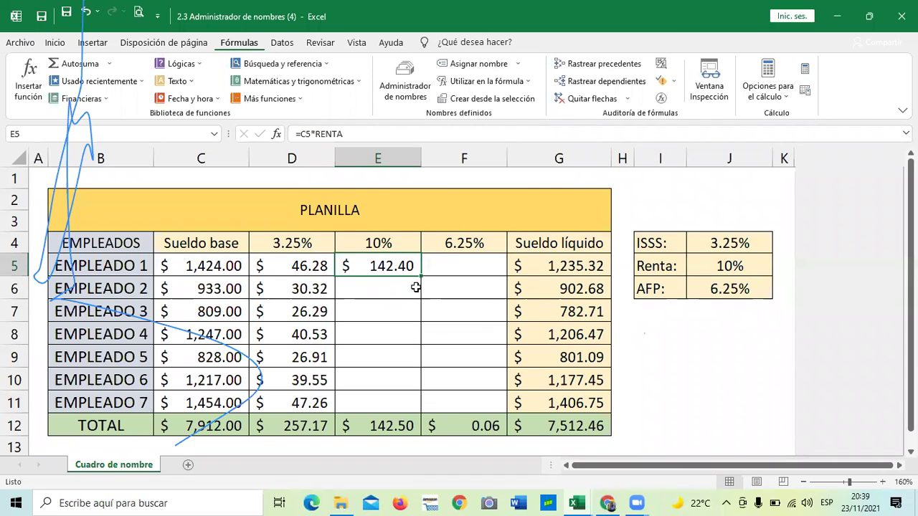
pyautogui.moveTo(421, 276); pyautogui.dragTo(422, 405)
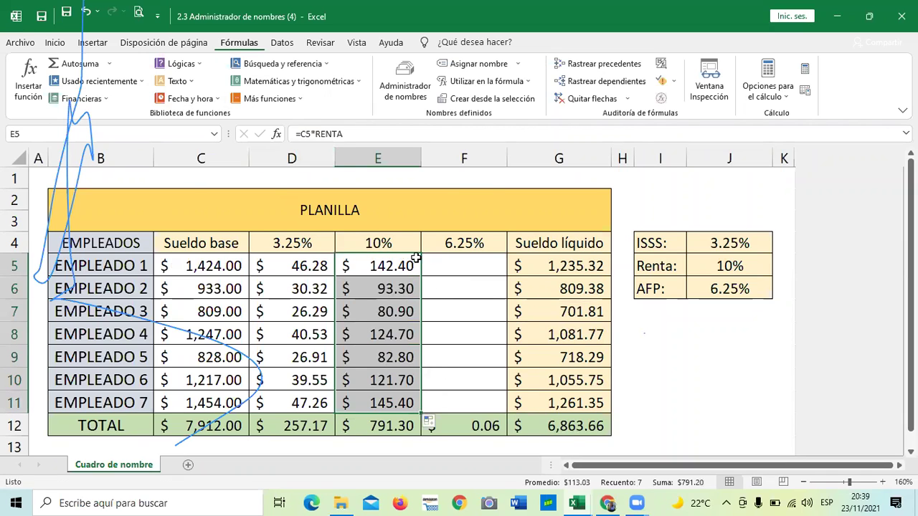
# Delete the existing defined name AFP in the Name Manager and confirm its removal.
pyautogui.click(453, 290)
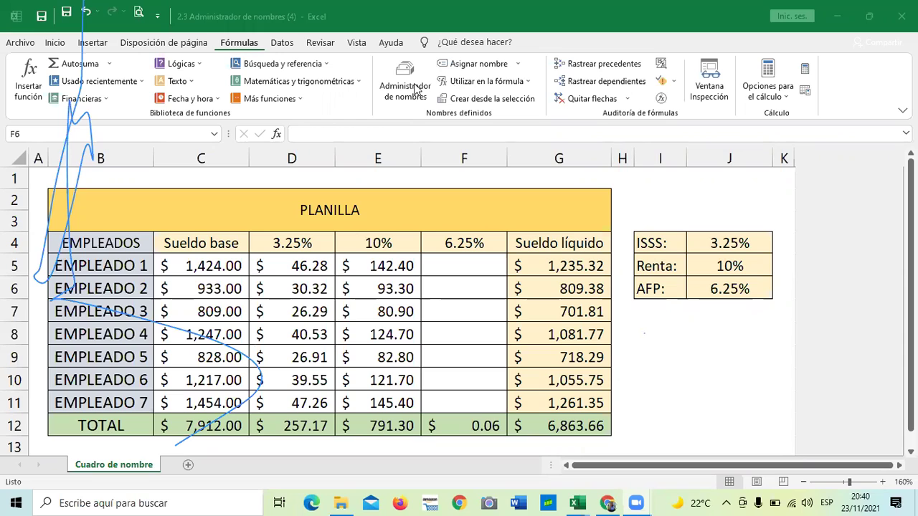
pyautogui.click(458, 268)
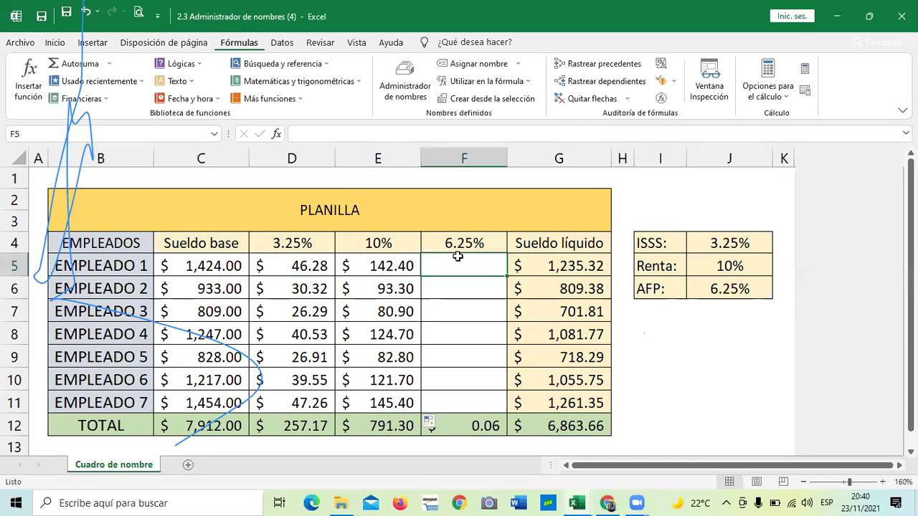
pyautogui.scroll(-1, 498, 334)
pyautogui.scroll(1, 498, 334)
pyautogui.moveTo(467, 260); pyautogui.dragTo(461, 400)
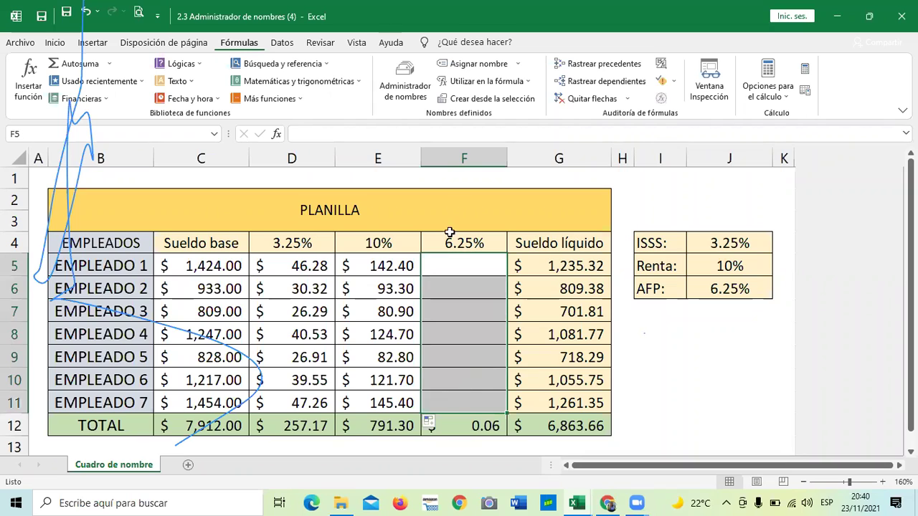
pyautogui.click(427, 69)
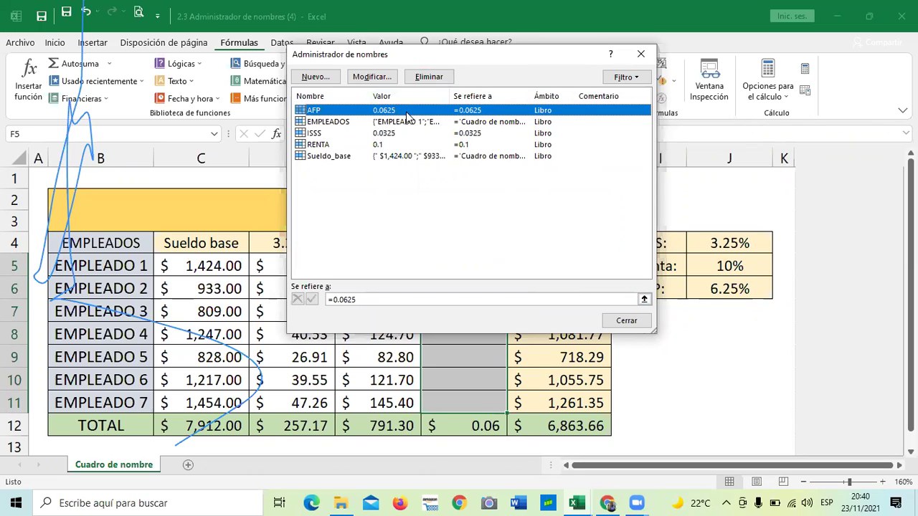
pyautogui.click(434, 77)
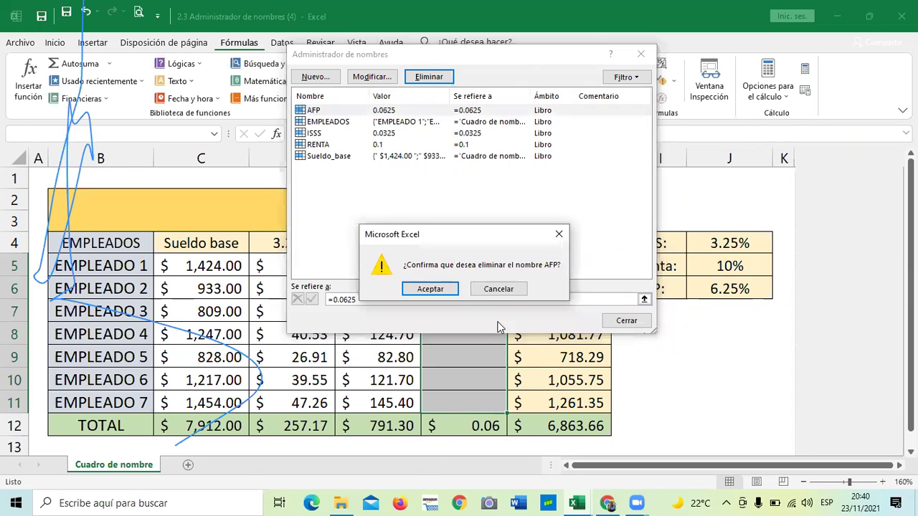
pyautogui.click(430, 289)
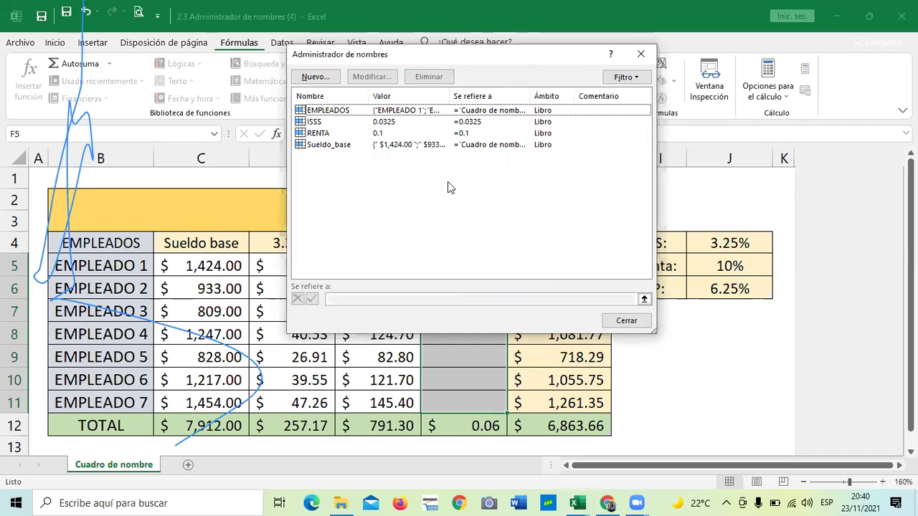
pyautogui.click(626, 321)
pyautogui.click(672, 391)
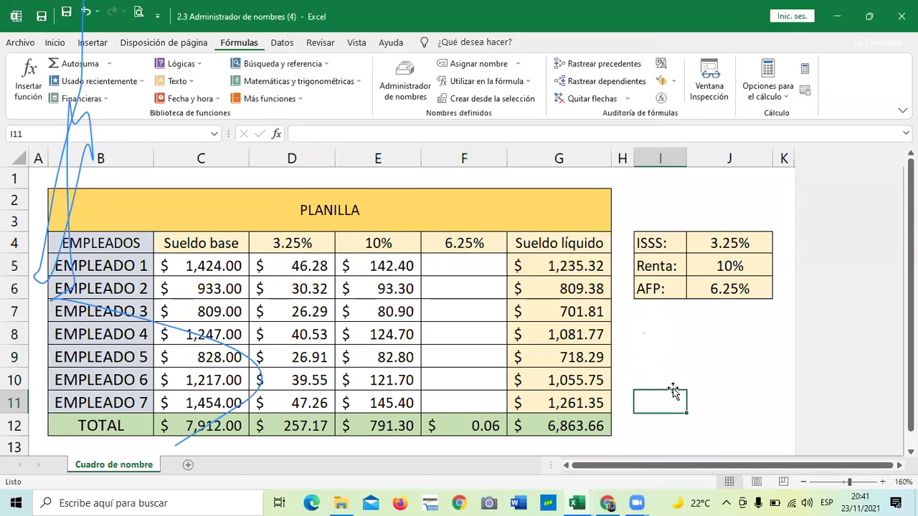
pyautogui.click(581, 501)
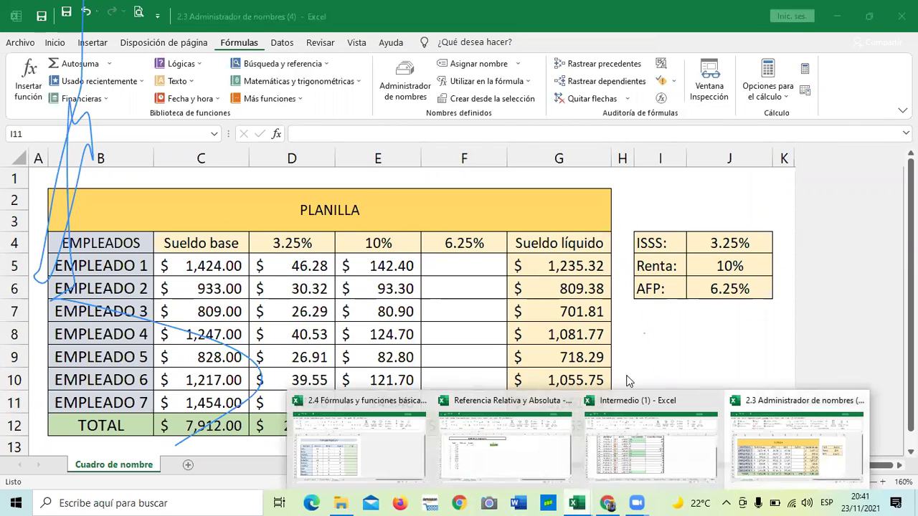
pyautogui.click(656, 347)
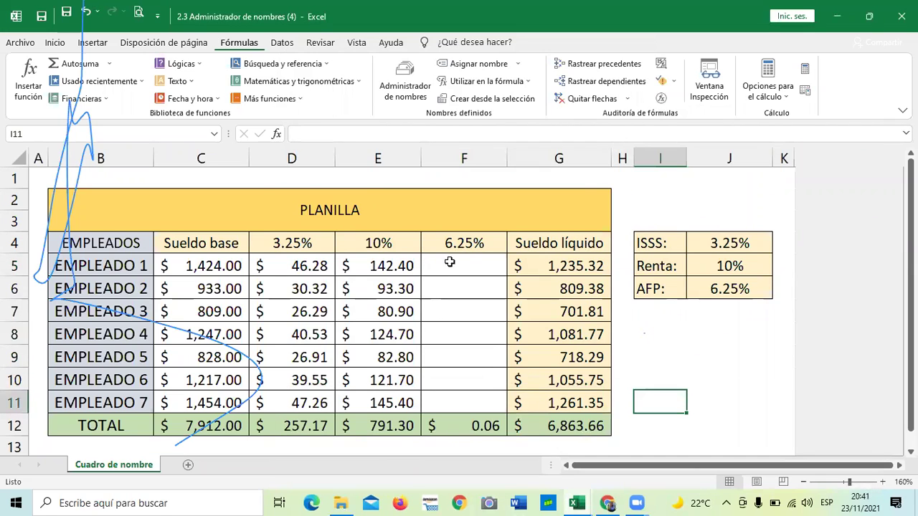
# Create a new defined name AFP in the Name Manager with scope Libro, referring to 6.25%.
pyautogui.click(399, 89)
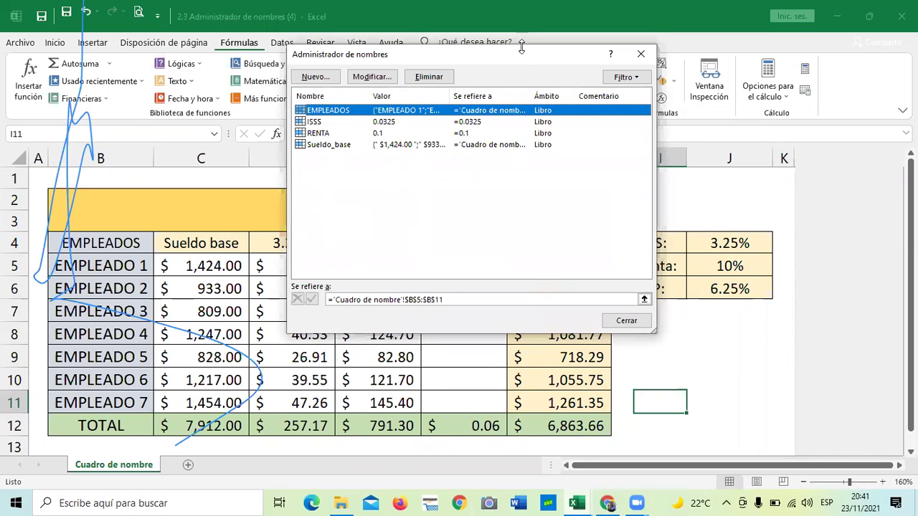
pyautogui.moveTo(508, 57); pyautogui.dragTo(470, 58)
pyautogui.click(270, 77)
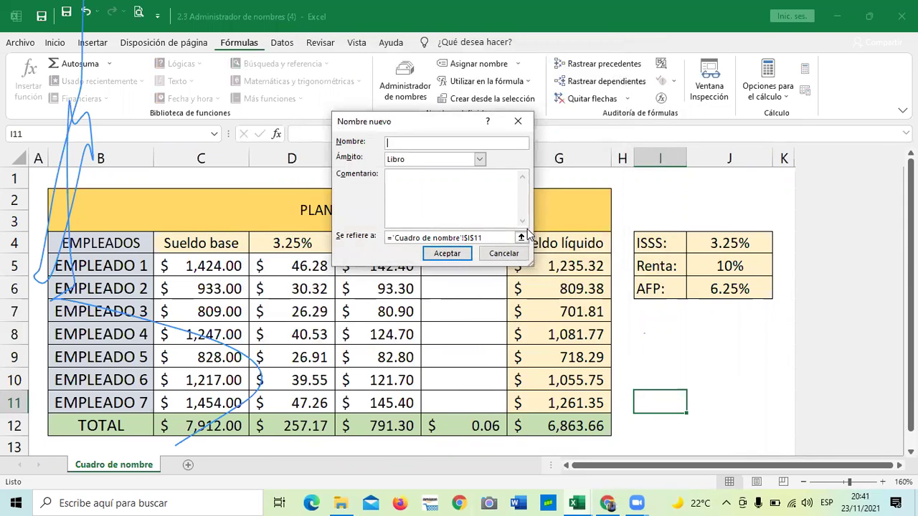
pyautogui.write('AFP')
pyautogui.click(480, 160)
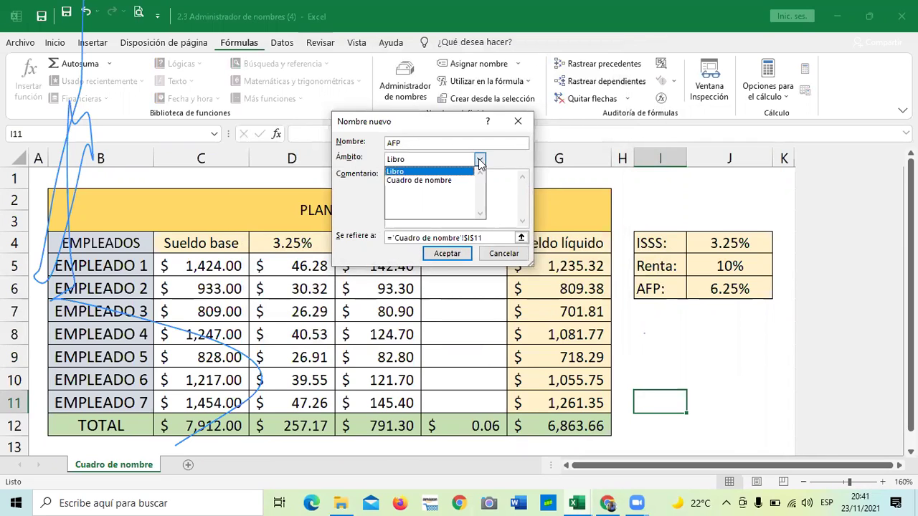
pyautogui.click(479, 160)
pyautogui.moveTo(486, 238); pyautogui.dragTo(386, 237)
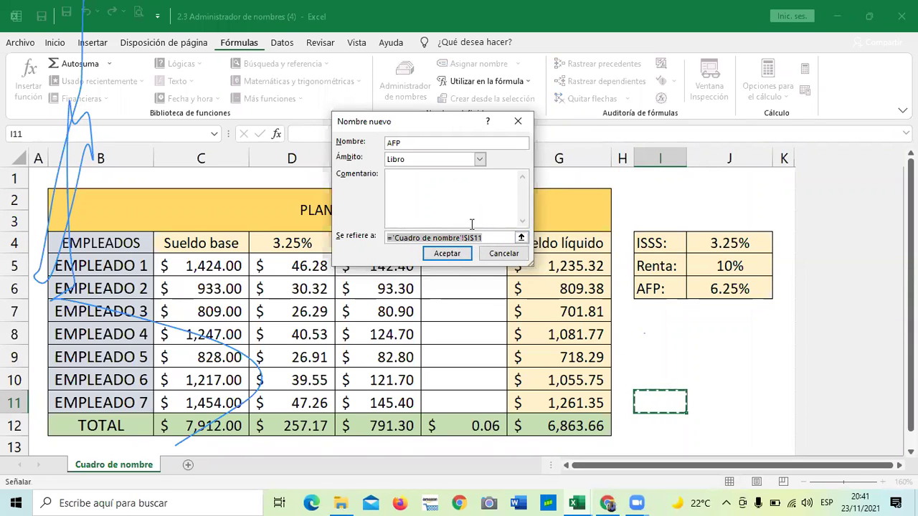
pyautogui.press('BackSpace')
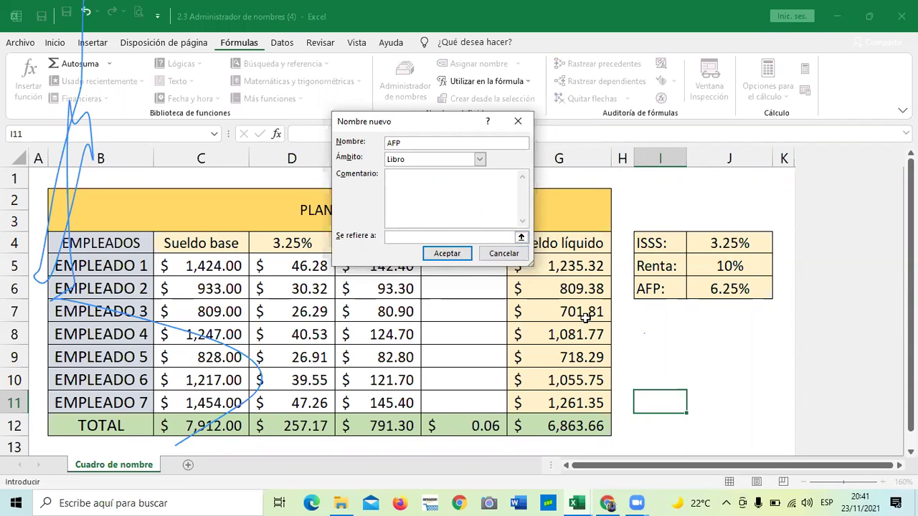
pyautogui.write('6.25%')
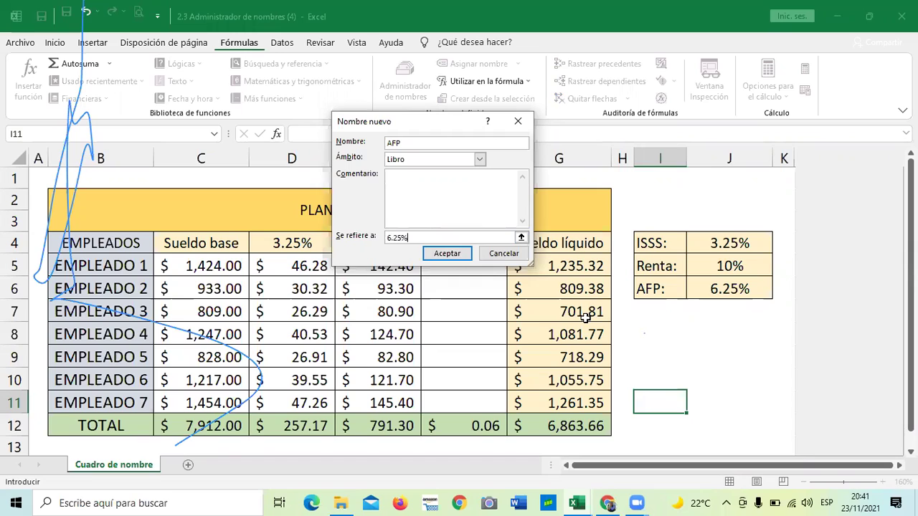
pyautogui.click(447, 254)
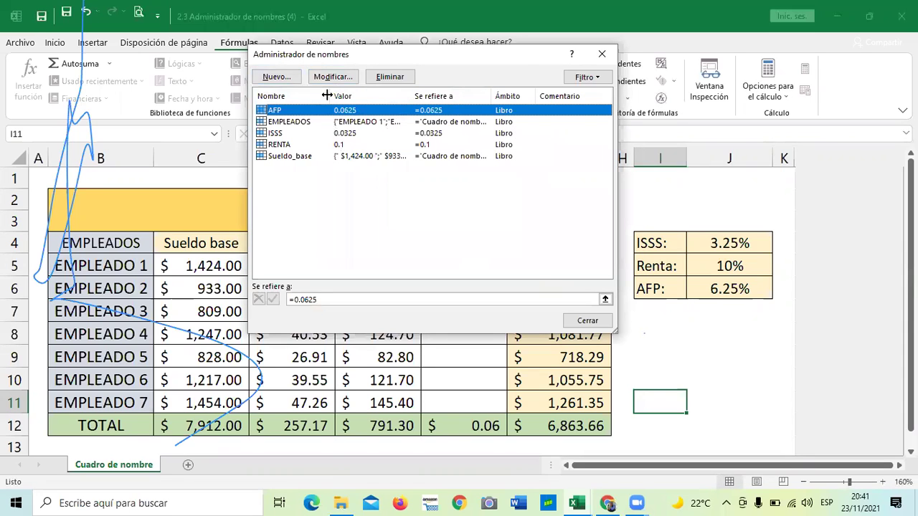
pyautogui.click(586, 321)
# Enter the formula =C5*AFP in F5 to calculate the first employee's 6.25% deduction.
pyautogui.click(476, 260)
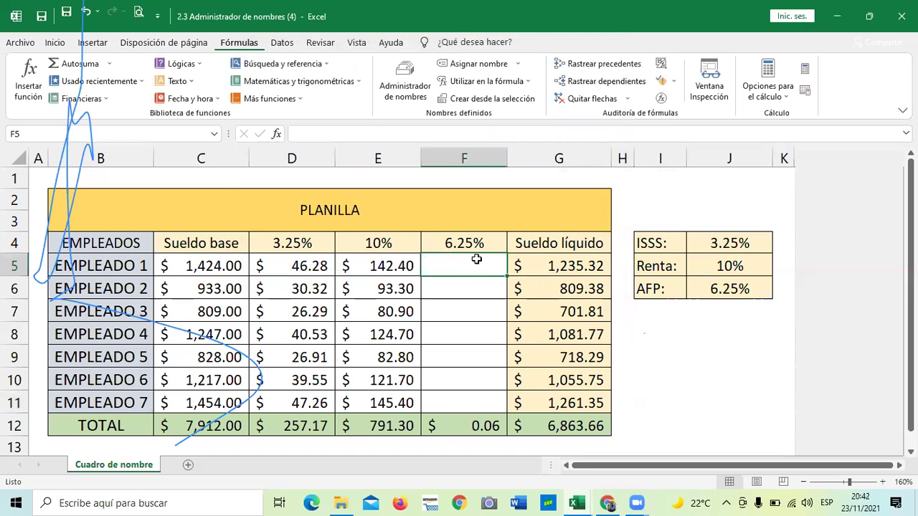
pyautogui.write('=')
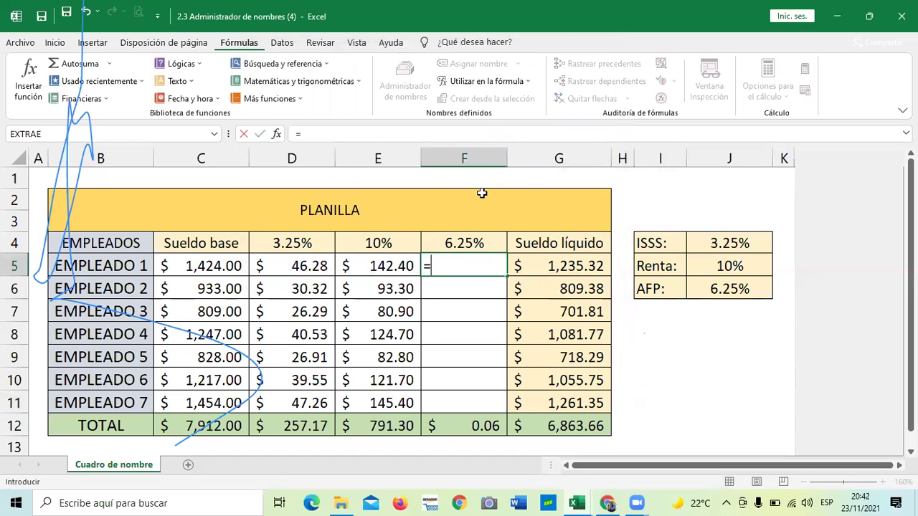
pyautogui.click(217, 266)
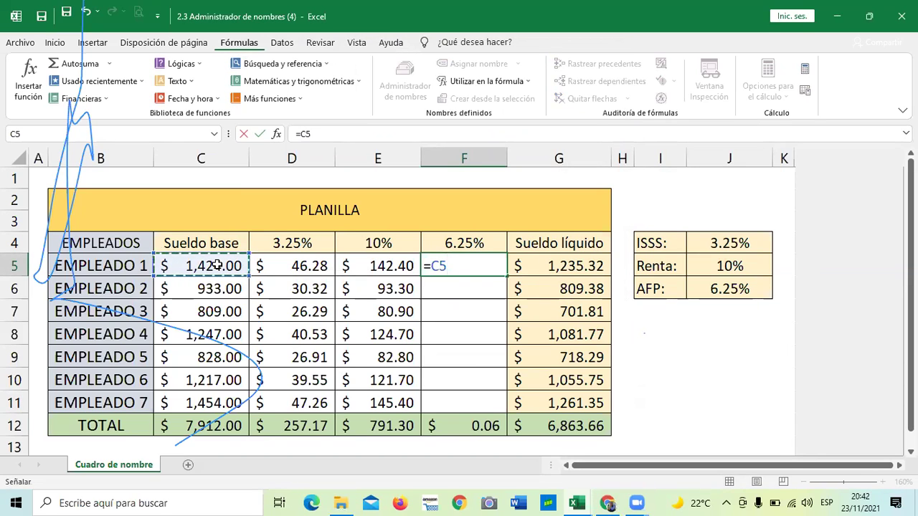
pyautogui.write('*')
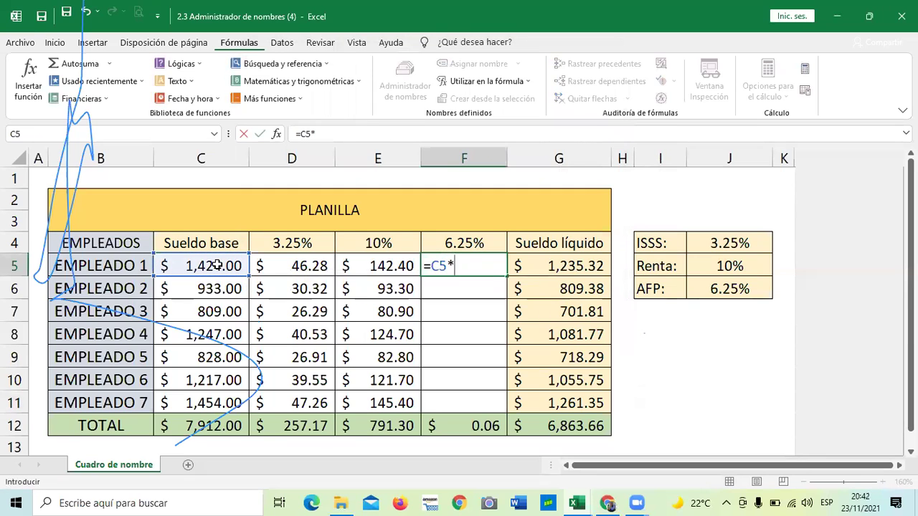
pyautogui.write('A')
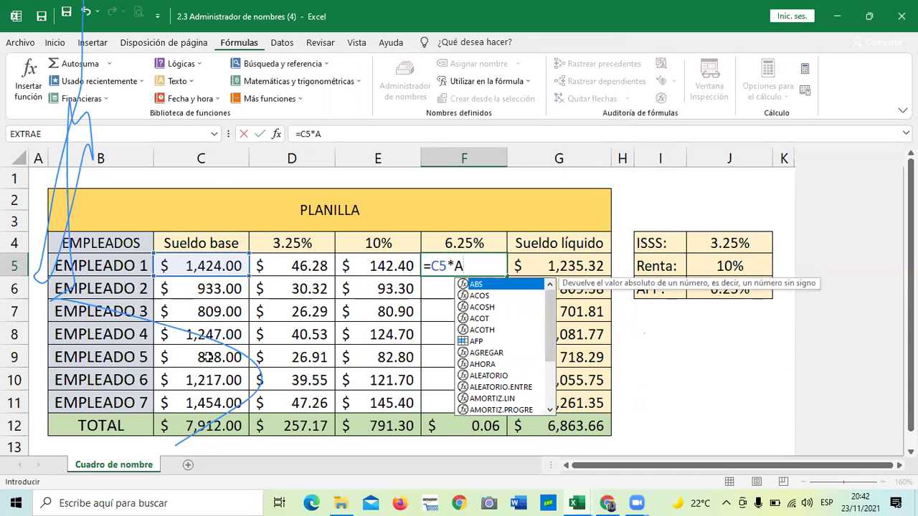
pyautogui.write('F')
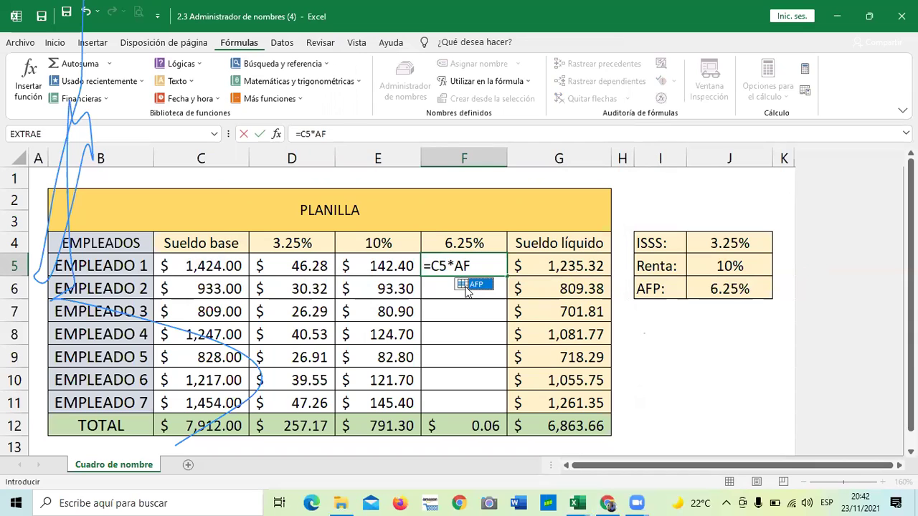
pyautogui.doubleClick(466, 285)
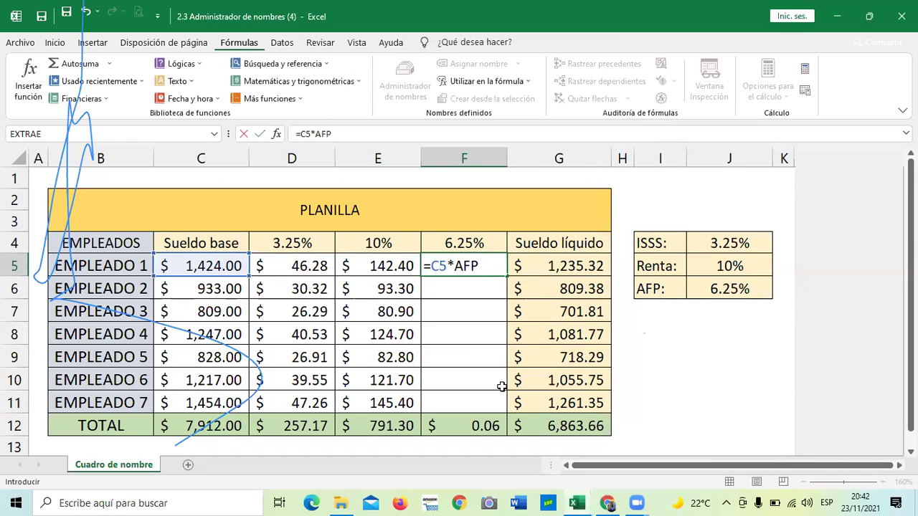
pyautogui.press('Return')
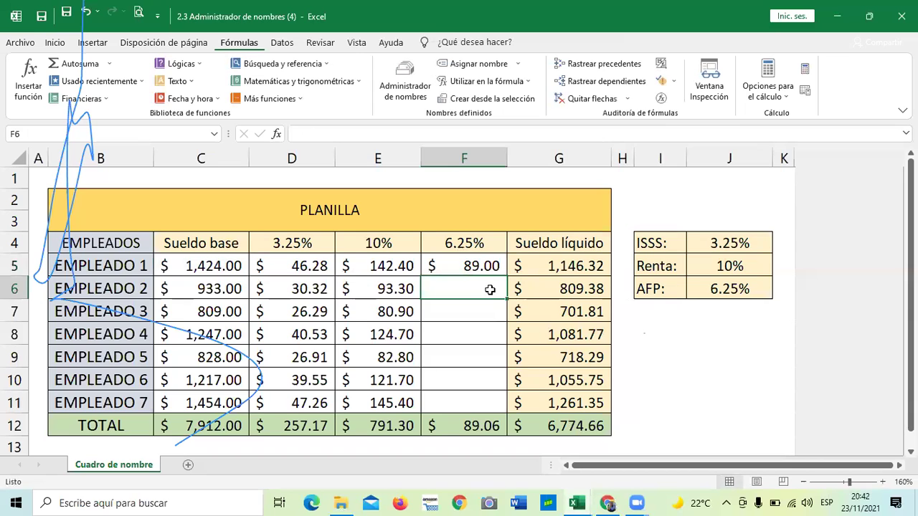
# Fill the AFP deduction formula from F5 down to F11 for the remaining employees.
pyautogui.click(475, 263)
pyautogui.moveTo(505, 279); pyautogui.dragTo(504, 403)
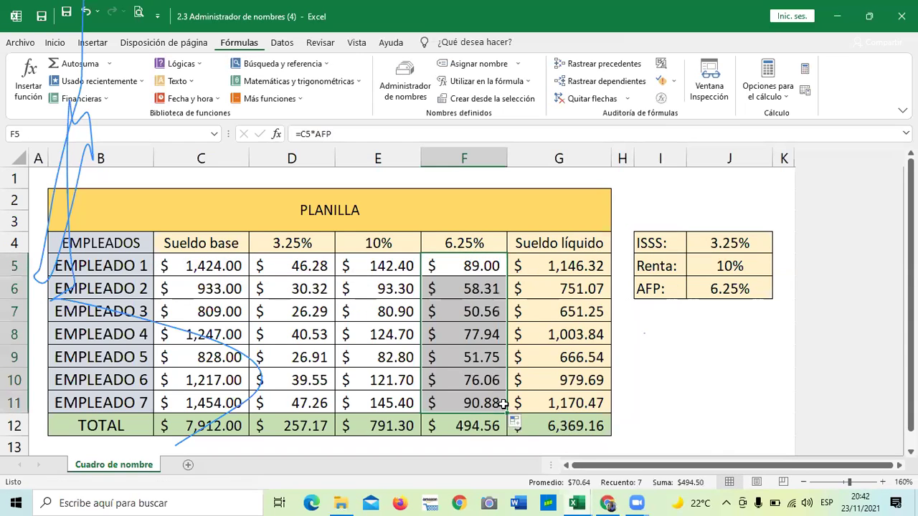
pyautogui.click(665, 385)
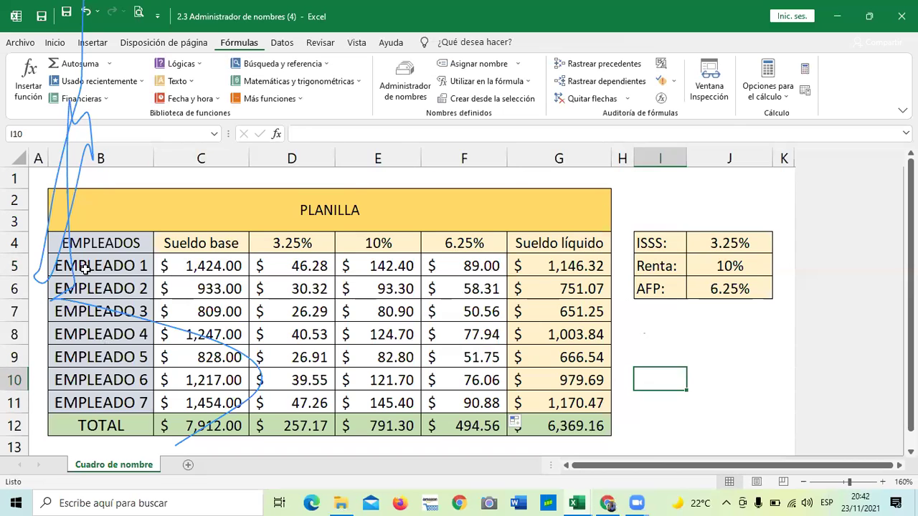
pyautogui.moveTo(228, 263); pyautogui.dragTo(204, 406)
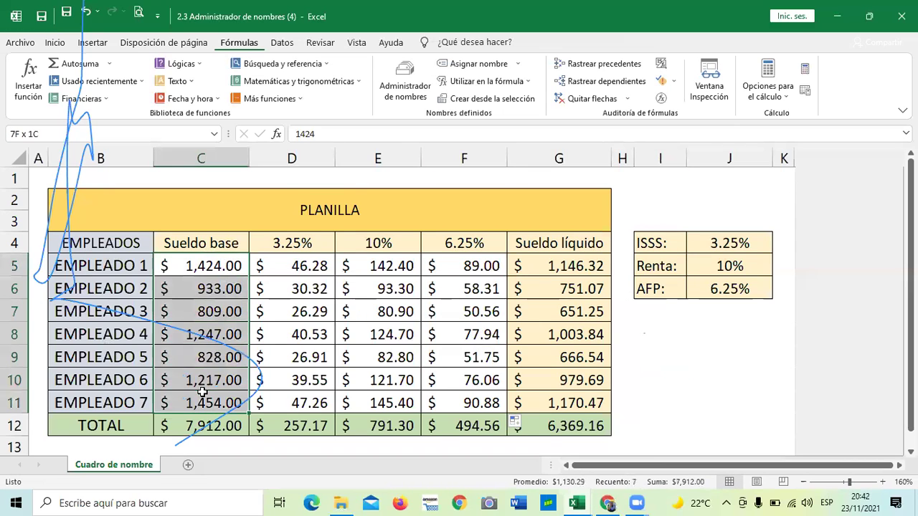
pyautogui.click(635, 381)
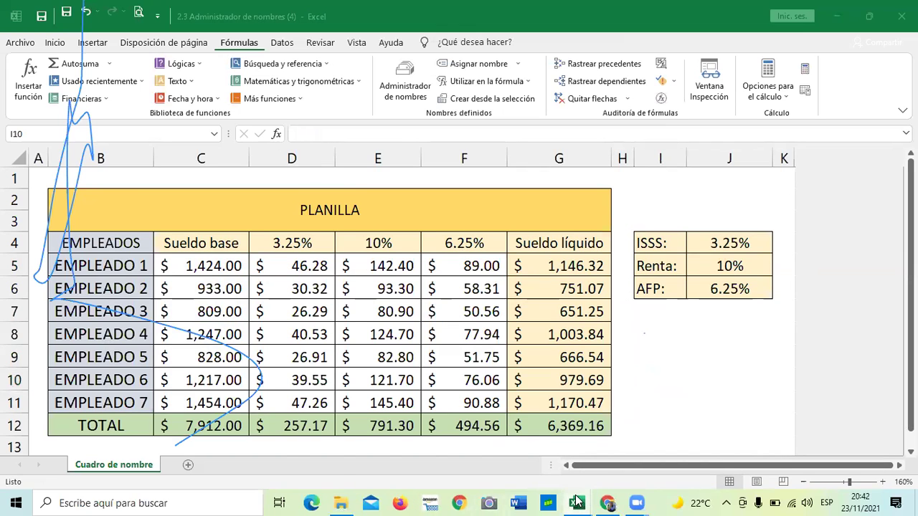
# Switch to the Referencia Relativa y Absoluta workbook and select cell D13 on its Referencia Absoluta sheet.
pyautogui.click(578, 503)
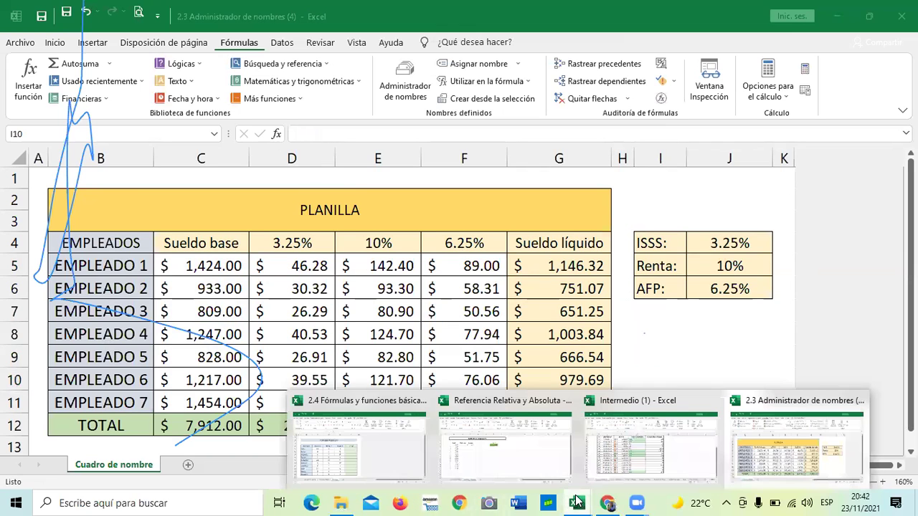
pyautogui.click(532, 463)
pyautogui.click(199, 336)
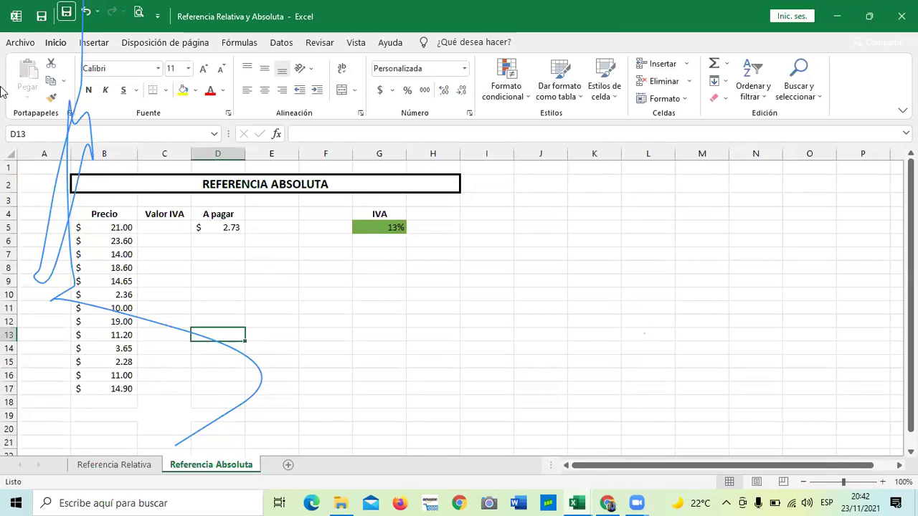
# Switch to the 2.3 Administrador de nombres workbook and select the Sueldo base total in C12.
pyautogui.click(637, 503)
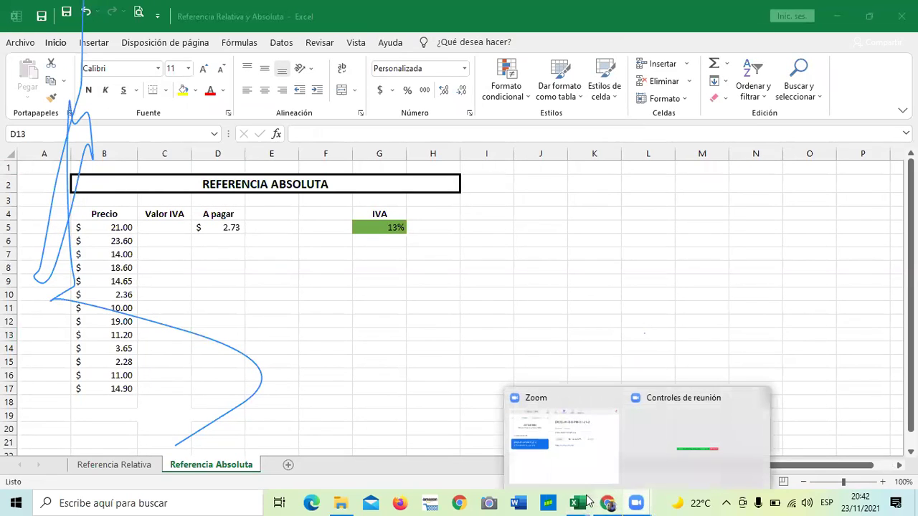
pyautogui.moveTo(578, 500)
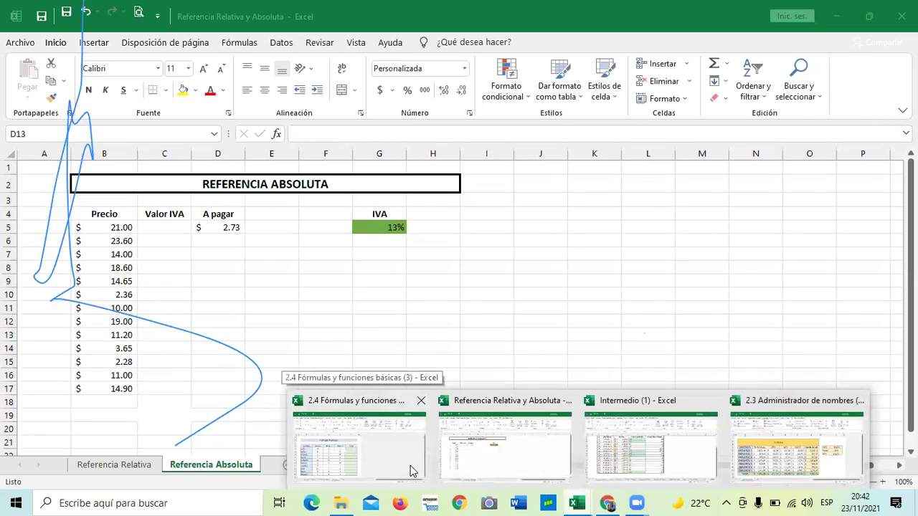
pyautogui.click(766, 452)
pyautogui.click(221, 427)
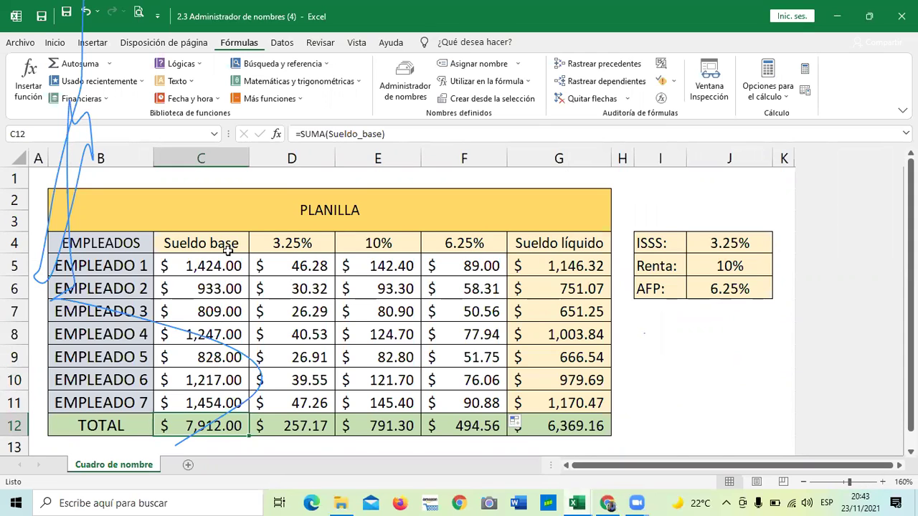
# Delete the defined name Sueldo_base in the Name Manager and close the manager.
pyautogui.click(411, 93)
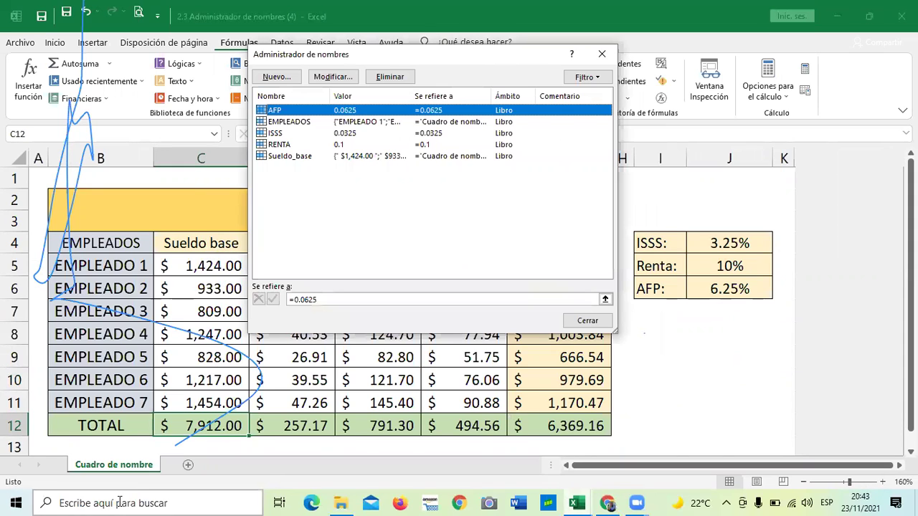
pyautogui.click(363, 158)
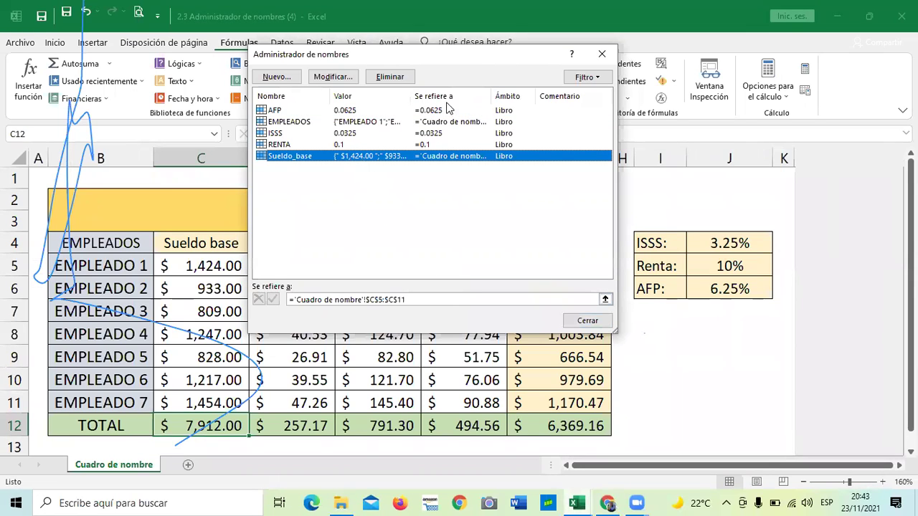
pyautogui.click(404, 78)
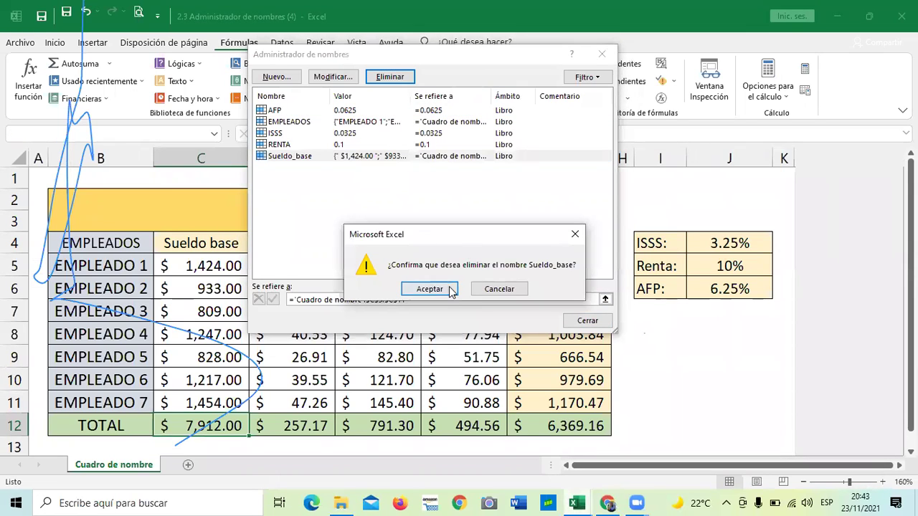
pyautogui.click(449, 291)
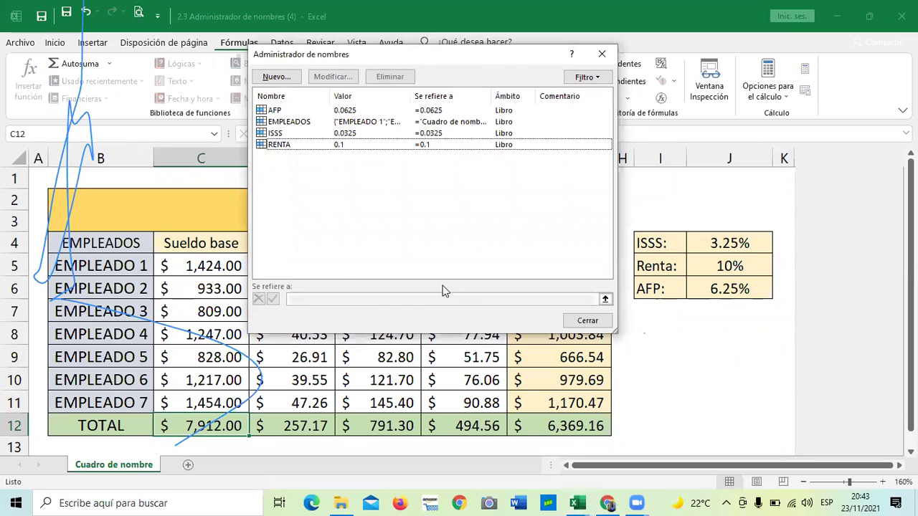
pyautogui.click(588, 321)
pyautogui.click(693, 387)
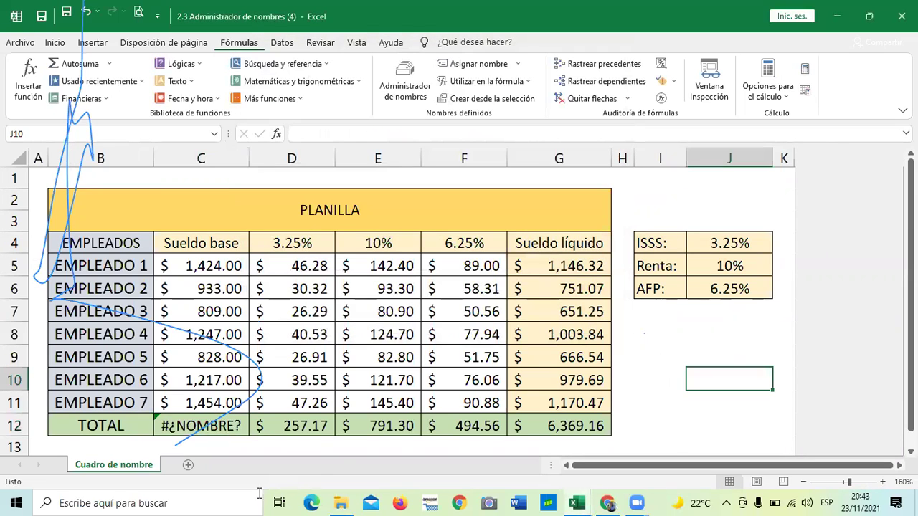
# Remove the =SUMA(Sueldo_base) formula from the total cell C12, leaving it empty.
pyautogui.click(208, 424)
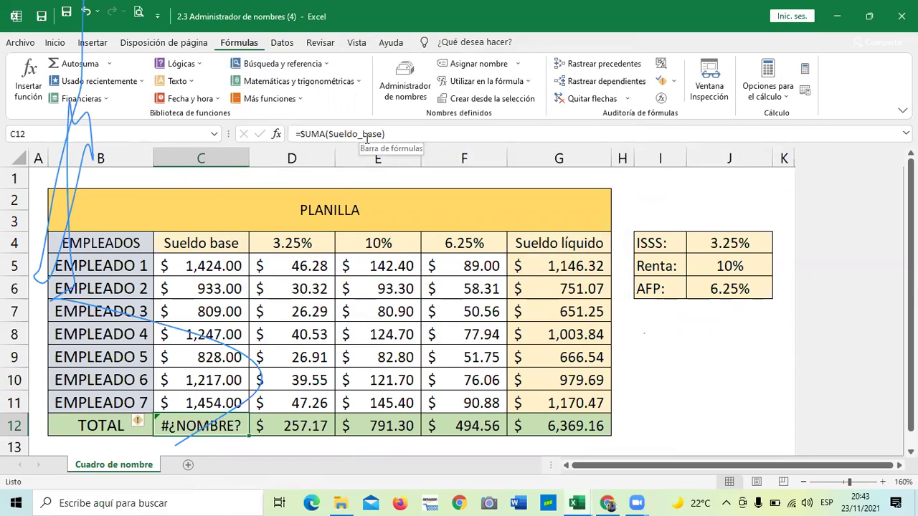
pyautogui.click(411, 137)
pyautogui.press('BackSpace')
pyautogui.press('BackSpace')
pyautogui.press('BackSpace')
pyautogui.press('BackSpace')
pyautogui.press('BackSpace')
pyautogui.press('BackSpace')
pyautogui.press('BackSpace')
pyautogui.press('BackSpace')
pyautogui.press('BackSpace')
pyautogui.press('BackSpace')
pyautogui.press('BackSpace')
pyautogui.press('BackSpace')
pyautogui.press('BackSpace')
pyautogui.press('BackSpace')
pyautogui.press('BackSpace')
pyautogui.press('BackSpace')
pyautogui.press('BackSpace')
pyautogui.press('BackSpace')
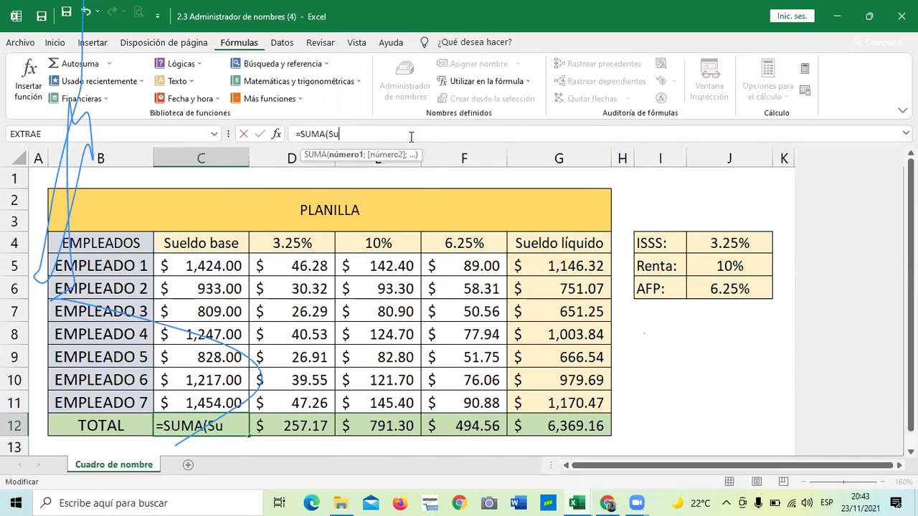
pyautogui.click(699, 415)
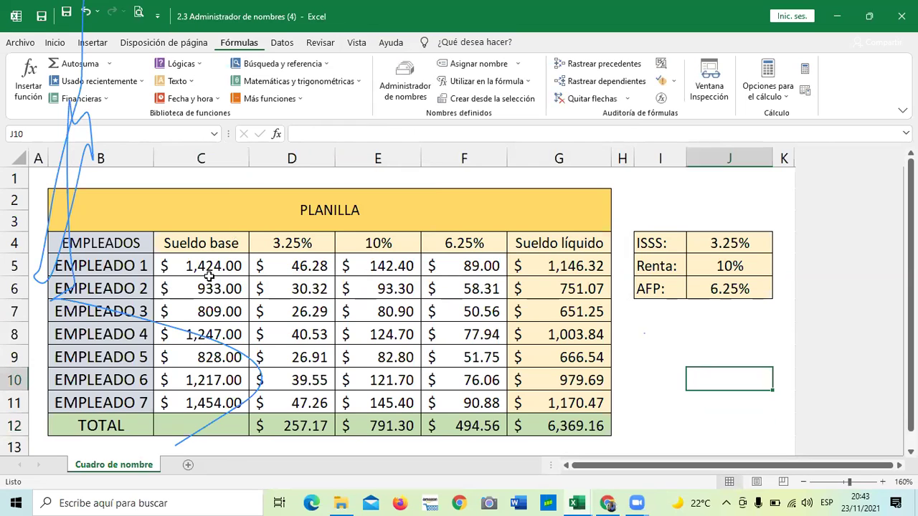
# Start a new defined name for the salaries in C5:C11, entering Sueldo base as its name with scope Libro.
pyautogui.moveTo(226, 264); pyautogui.dragTo(222, 401)
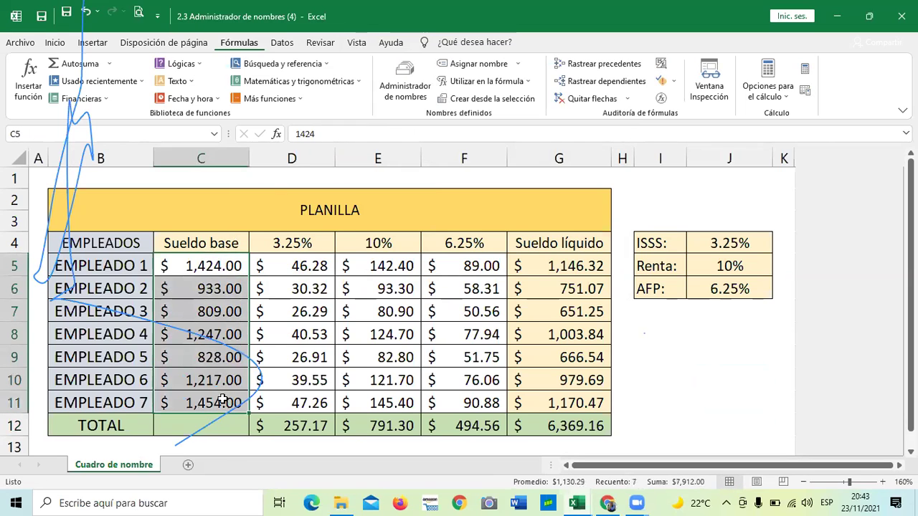
pyautogui.click(403, 85)
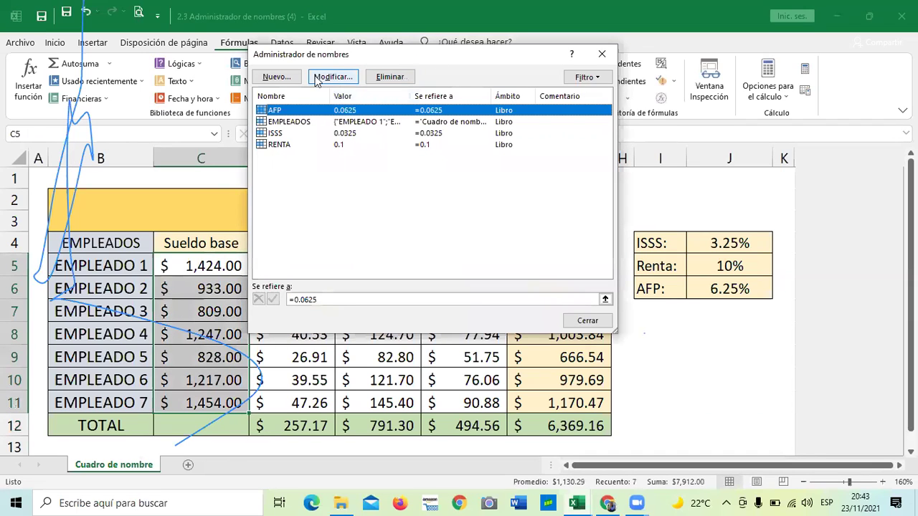
pyautogui.click(281, 77)
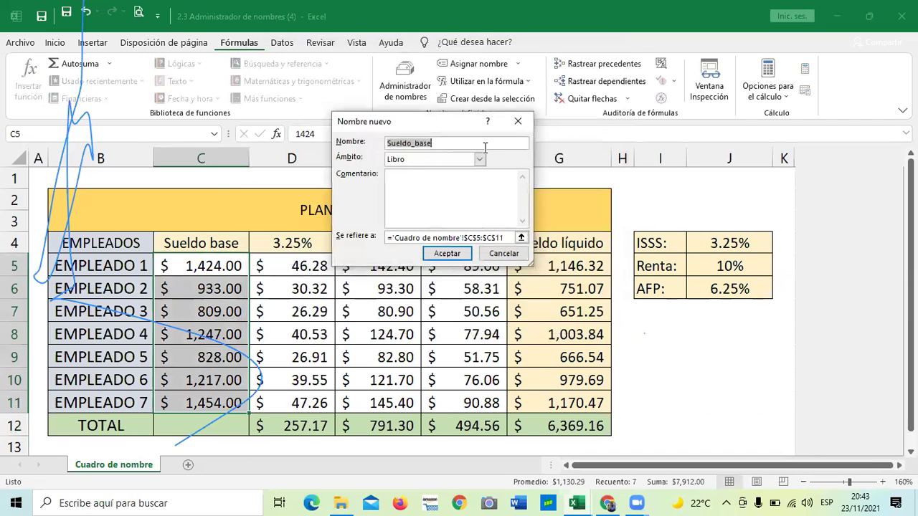
pyautogui.click(484, 144)
pyautogui.press('BackSpace')
pyautogui.press('BackSpace')
pyautogui.press('BackSpace')
pyautogui.press('BackSpace')
pyautogui.press('BackSpace')
pyautogui.press('BackSpace')
pyautogui.press('BackSpace')
pyautogui.press('BackSpace')
pyautogui.press('BackSpace')
pyautogui.press('BackSpace')
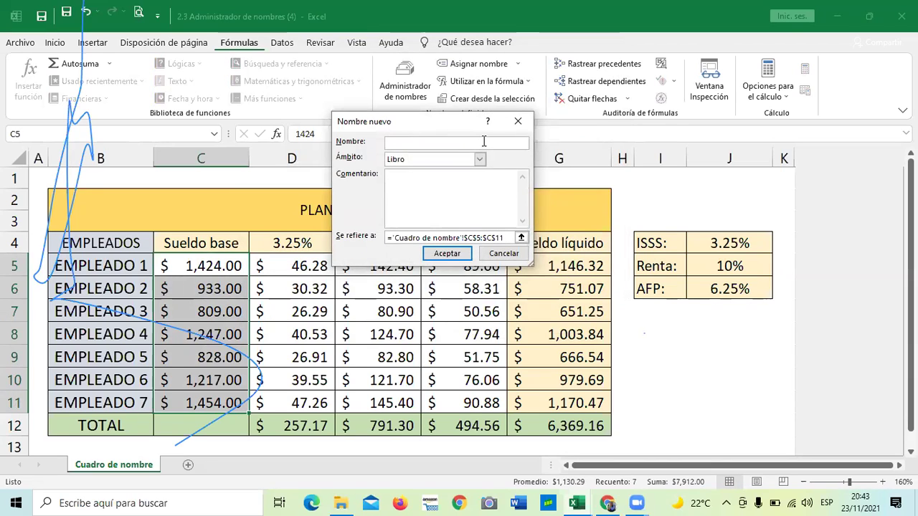
pyautogui.write('sUELDO')
pyautogui.press('BackSpace')
pyautogui.press('BackSpace')
pyautogui.press('BackSpace')
pyautogui.press('BackSpace')
pyautogui.press('BackSpace')
pyautogui.write('S')
pyautogui.press('capslock')
pyautogui.write('ueldo')
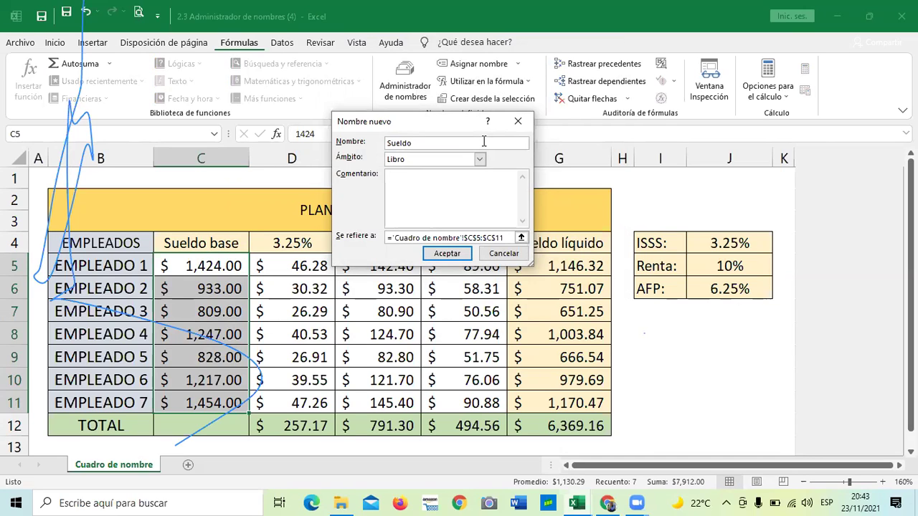
pyautogui.write(' base')
# Reselect C5:C11 on Cuadro de nombre as the new name's reference and try to create it as Sueldo base.
pyautogui.click(503, 238)
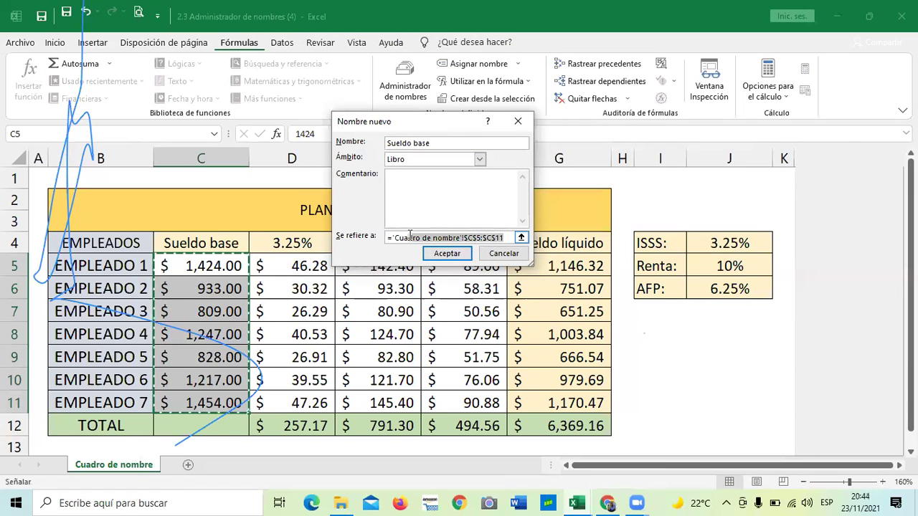
pyautogui.moveTo(387, 238)
pyautogui.mouseDown()
pyautogui.moveTo(506, 237)
pyautogui.moveTo(396, 236)
pyautogui.mouseUp()
pyautogui.press('BackSpace')
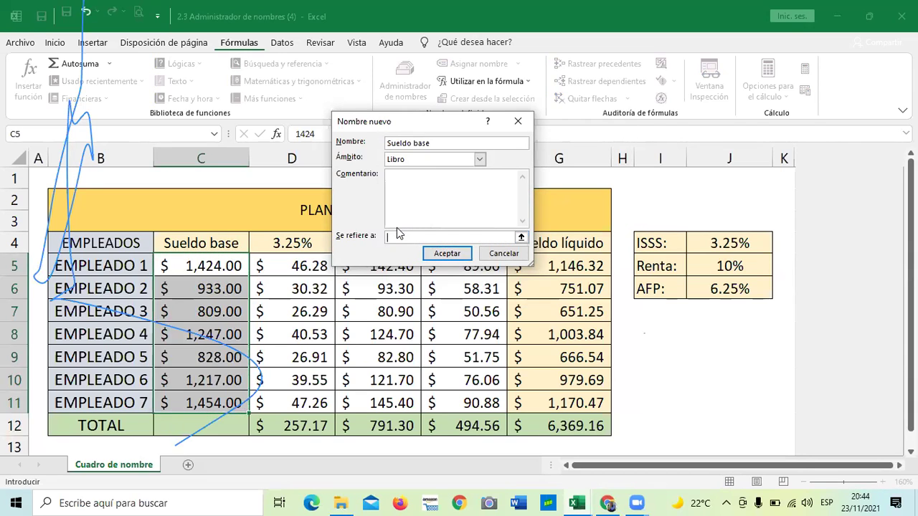
pyautogui.moveTo(194, 272); pyautogui.dragTo(215, 403)
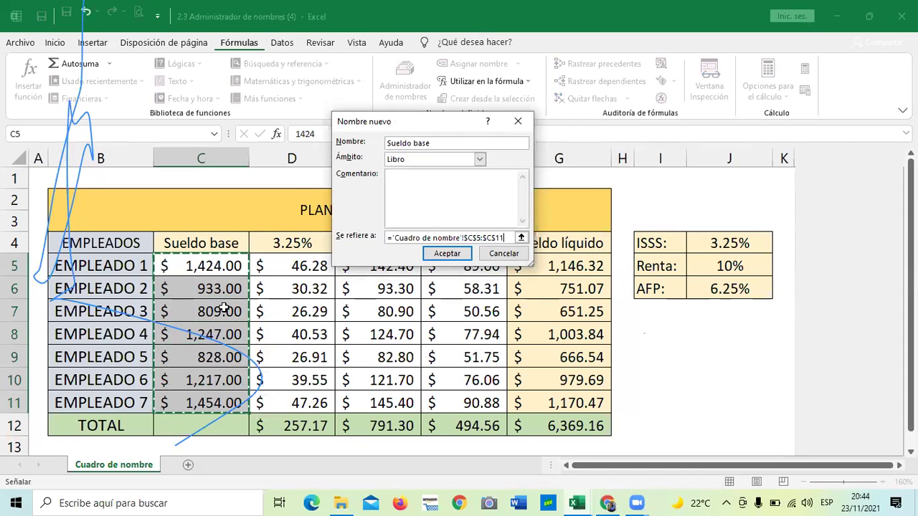
pyautogui.click(449, 254)
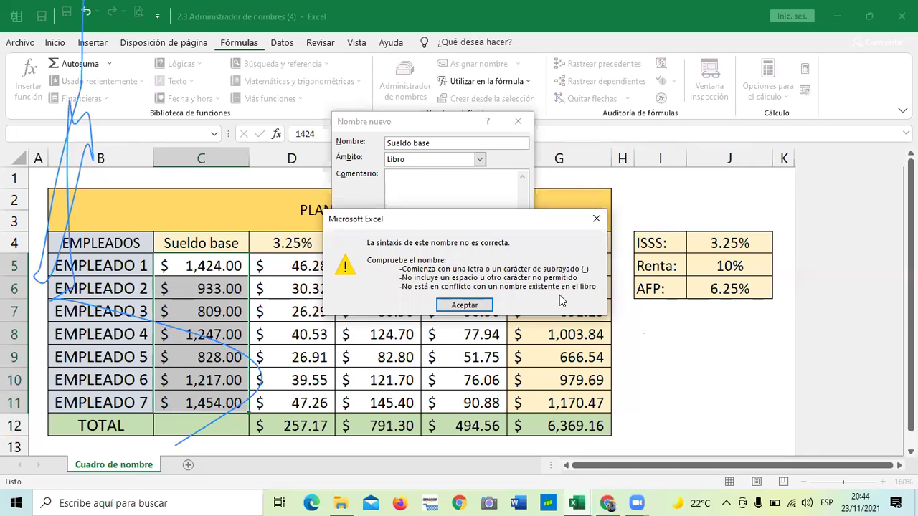
# Correct the new name to Sueldobase without a space, create it, and close the Name Manager.
pyautogui.click(463, 306)
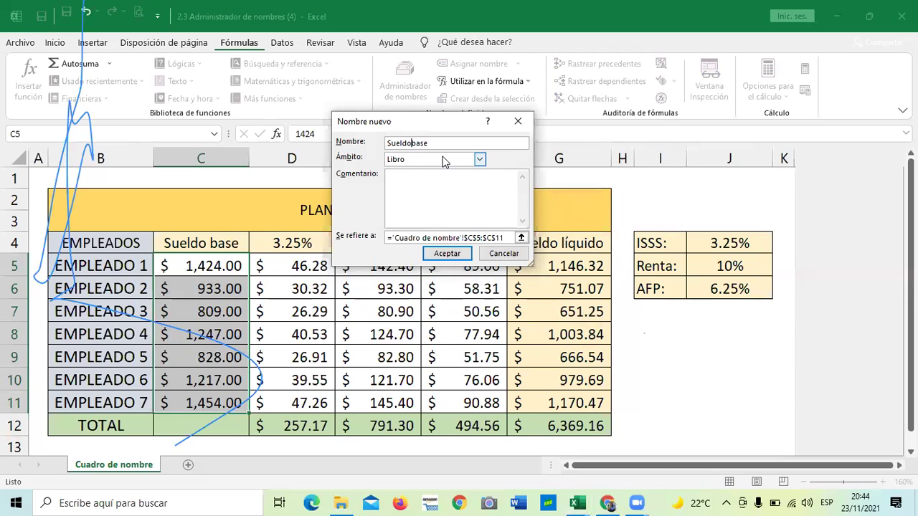
pyautogui.click(447, 254)
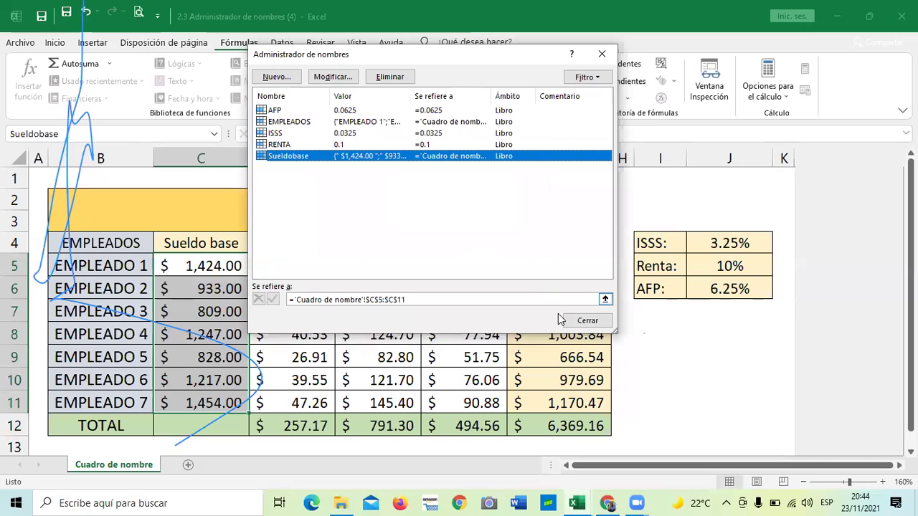
pyautogui.click(591, 321)
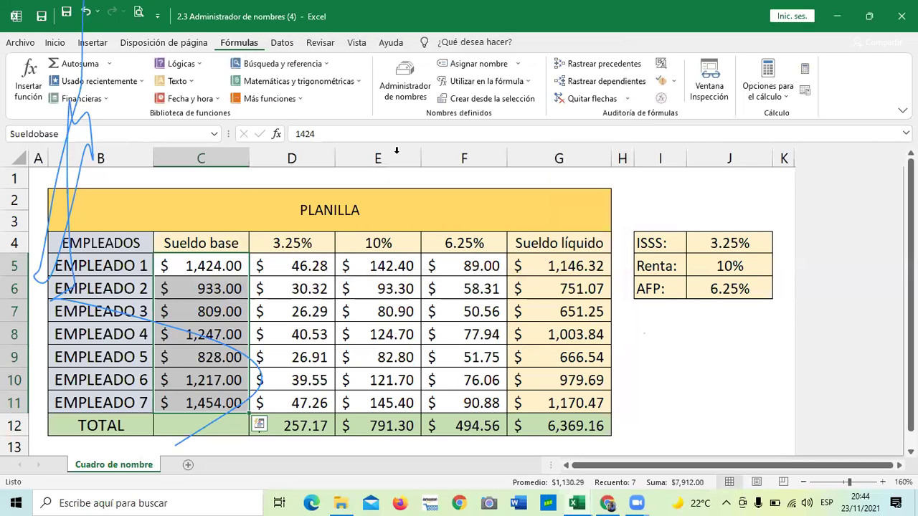
# Enter the formula =Suma(Sueldobase) in C12 to total the base salaries.
pyautogui.click(206, 424)
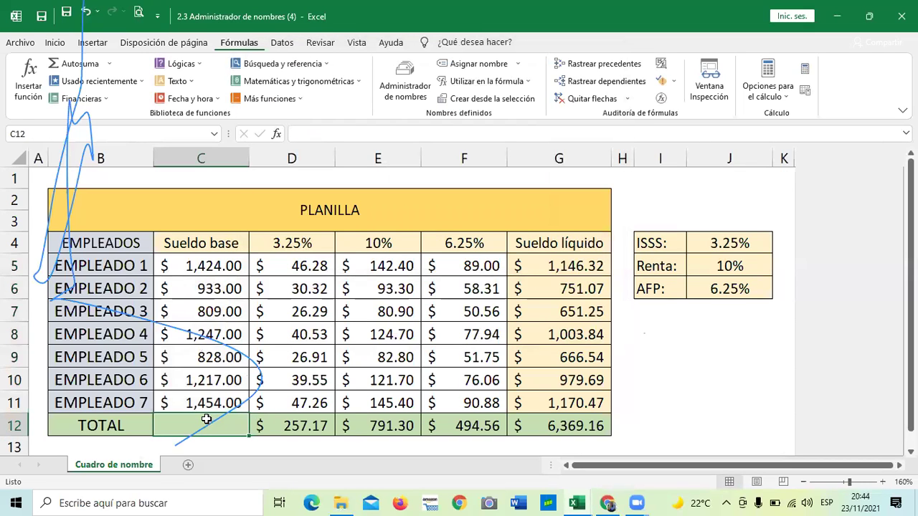
pyautogui.write('=')
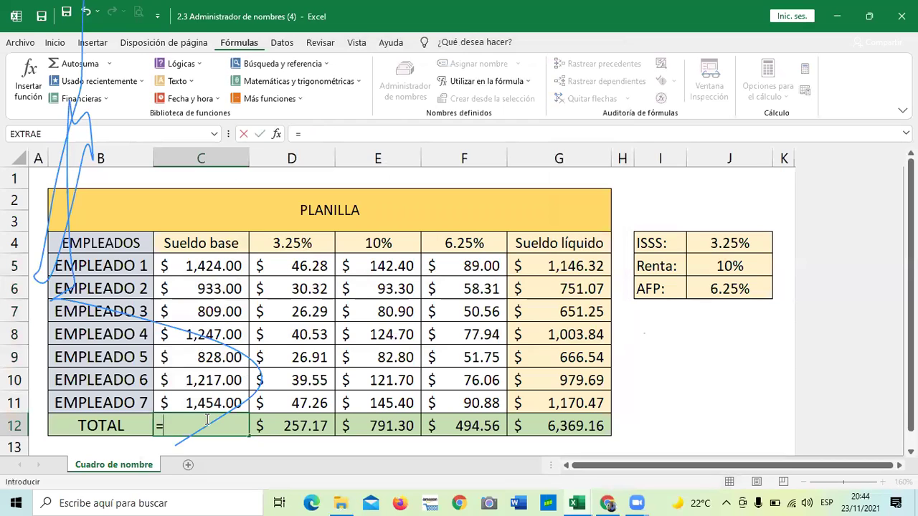
pyautogui.write('Suma')
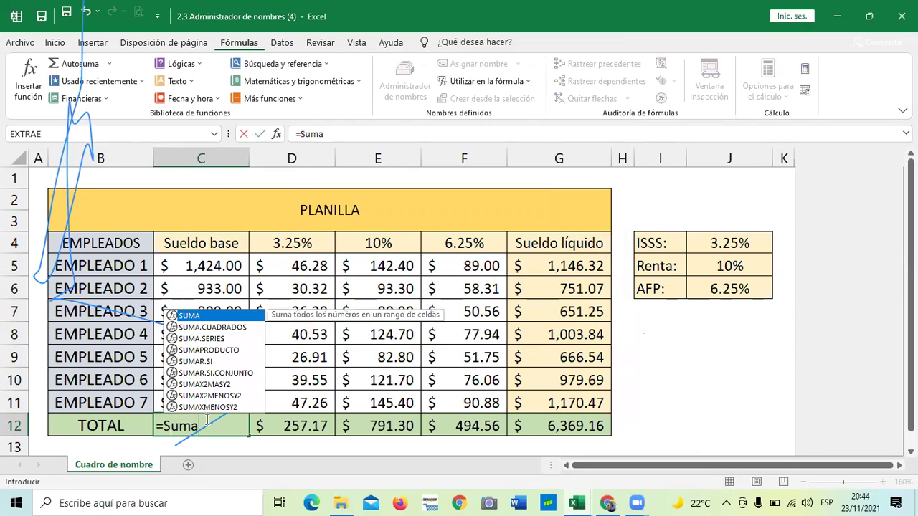
pyautogui.write('(')
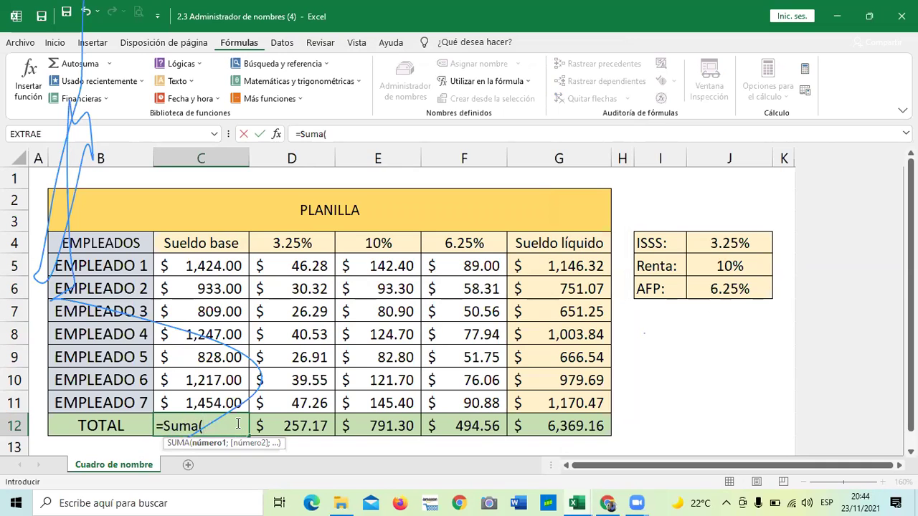
pyautogui.write('b')
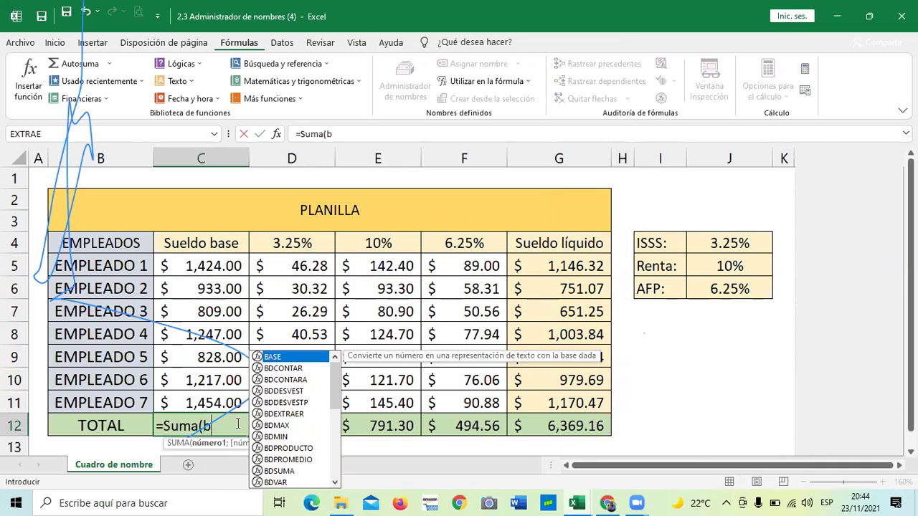
pyautogui.write('a')
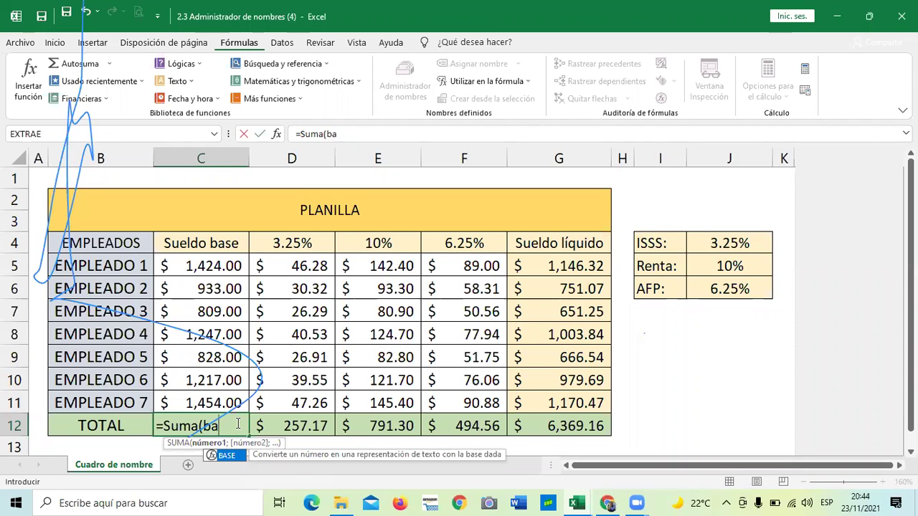
pyautogui.press('BackSpace')
pyautogui.press('BackSpace')
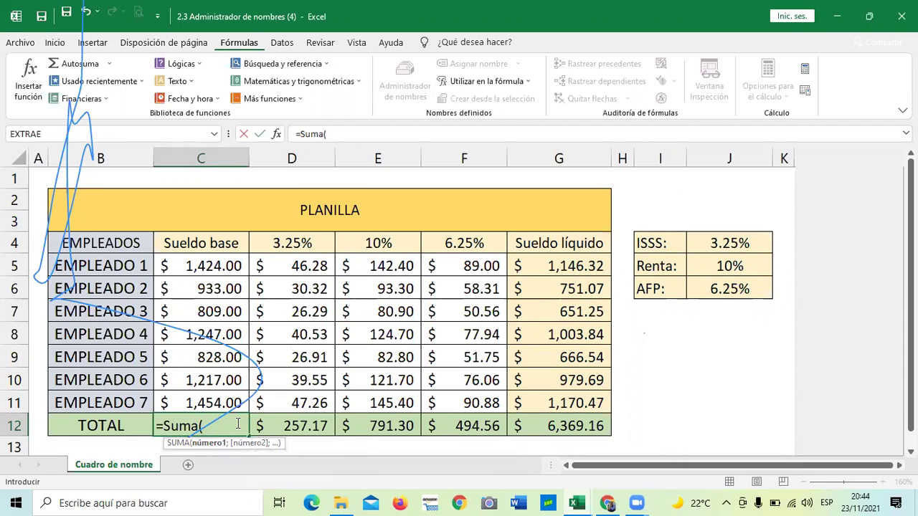
pyautogui.write('Su')
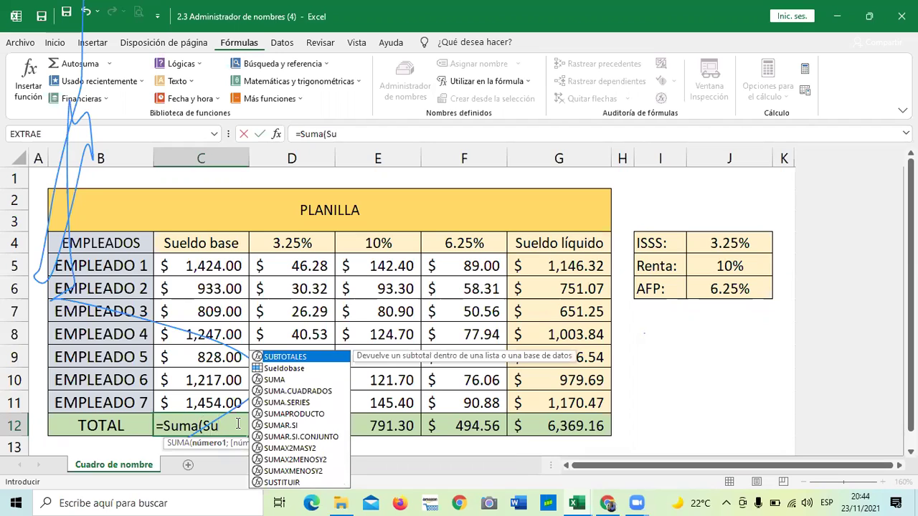
pyautogui.doubleClick(282, 369)
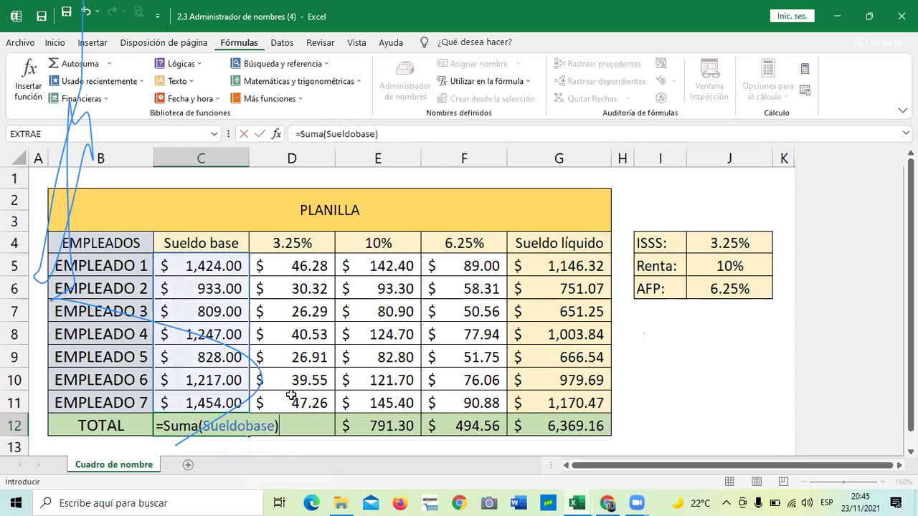
pyautogui.press('Return')
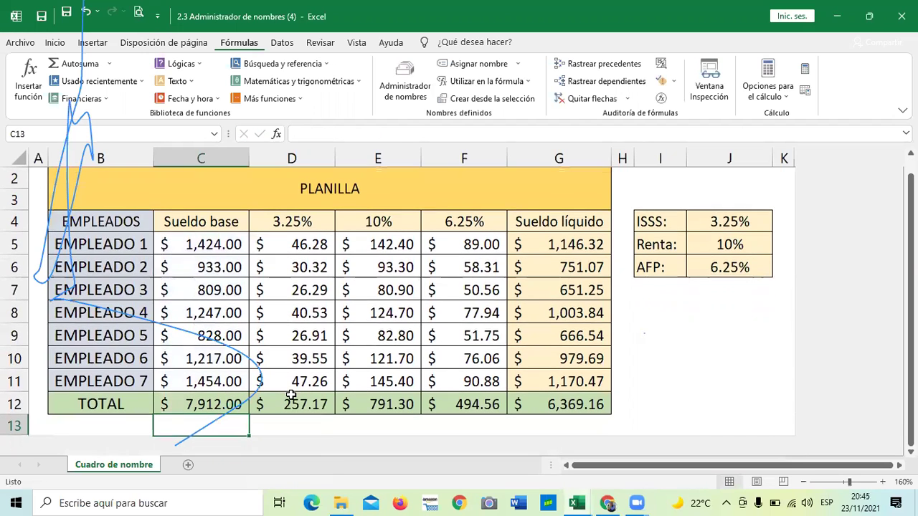
pyautogui.click(310, 426)
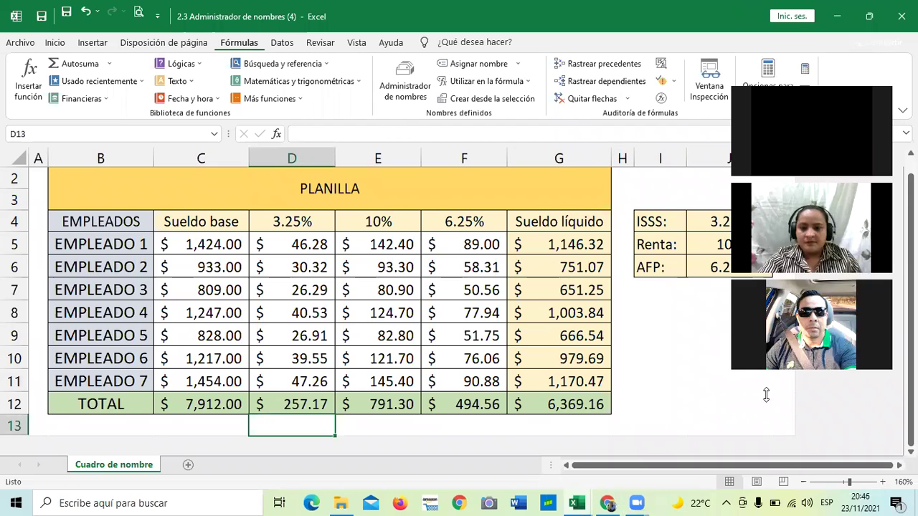
pyautogui.click(680, 358)
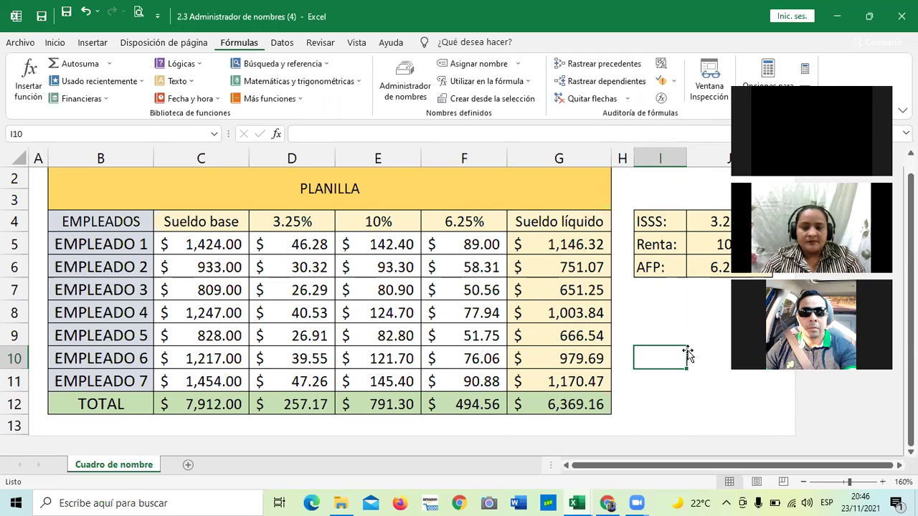
pyautogui.click(409, 84)
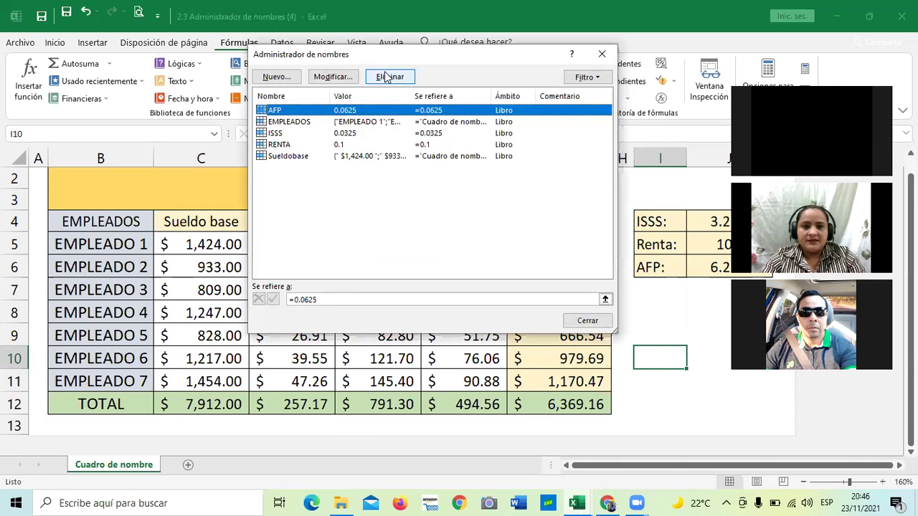
pyautogui.click(282, 77)
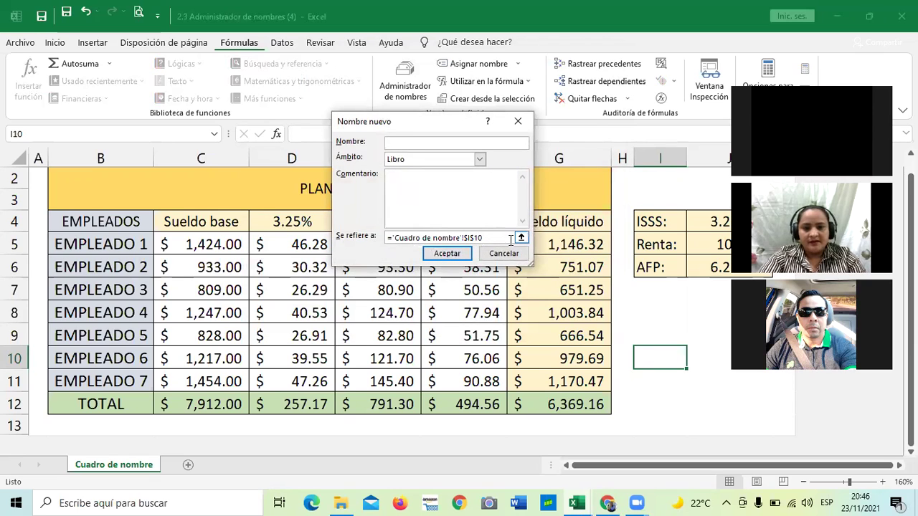
pyautogui.moveTo(503, 237); pyautogui.dragTo(379, 238)
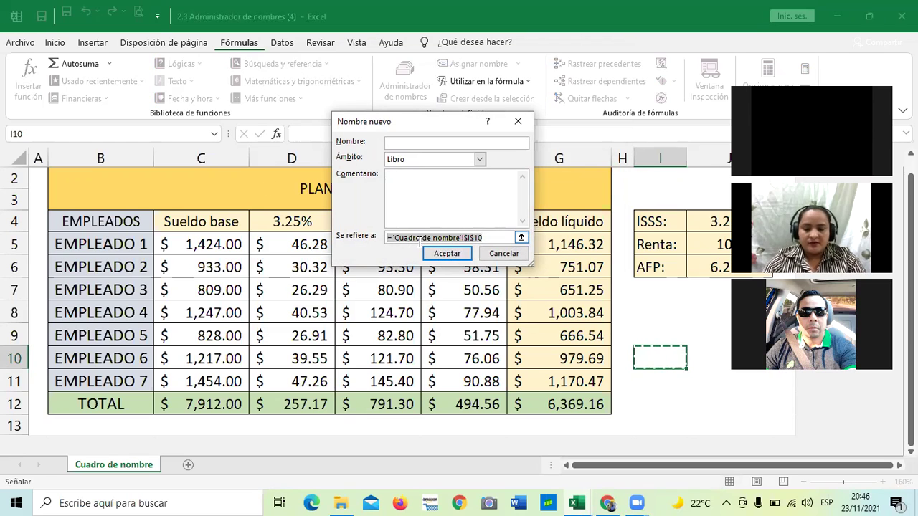
pyautogui.press('BackSpace')
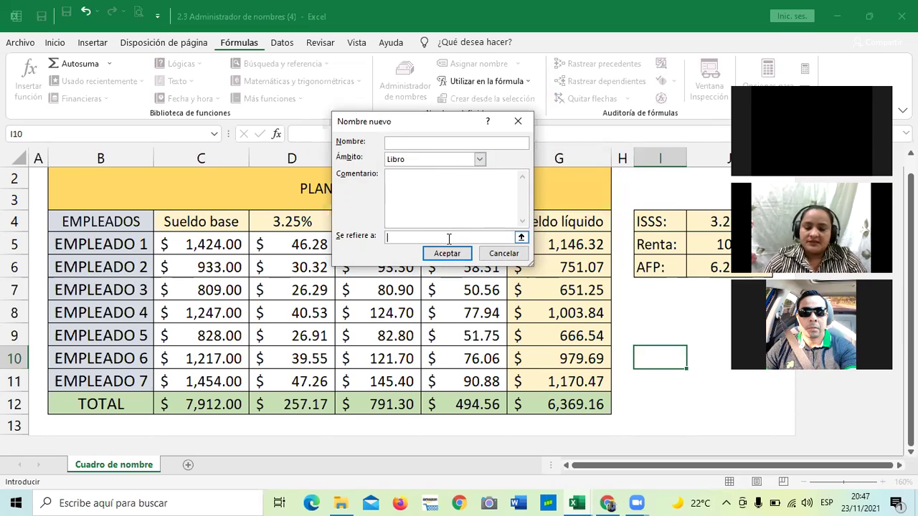
pyautogui.write('=')
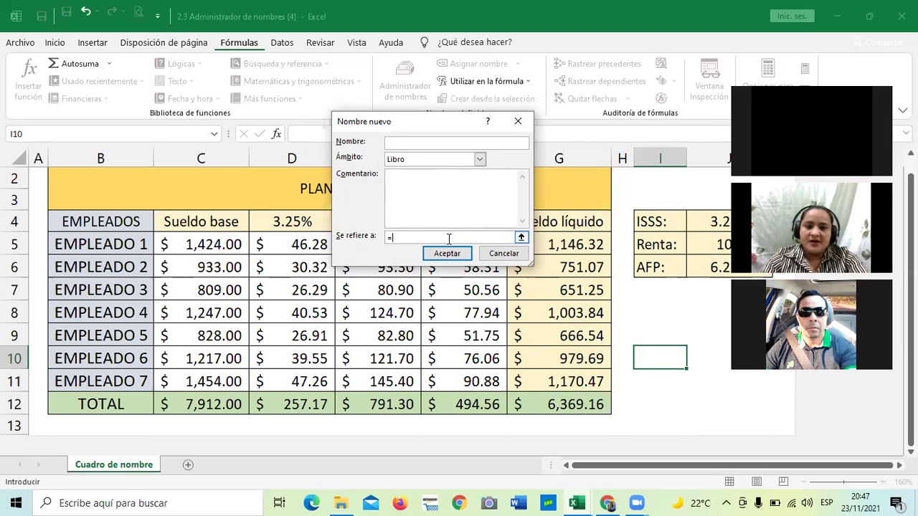
pyautogui.click(504, 254)
pyautogui.click(405, 80)
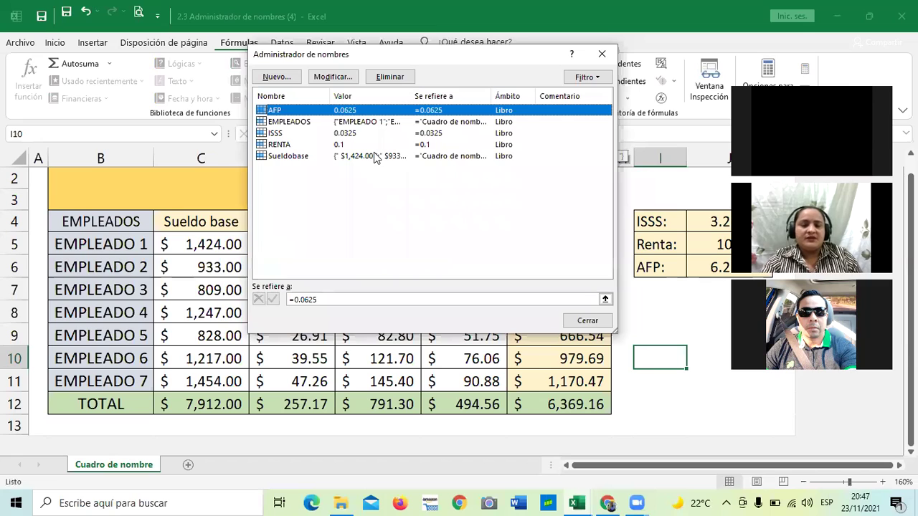
pyautogui.click(587, 320)
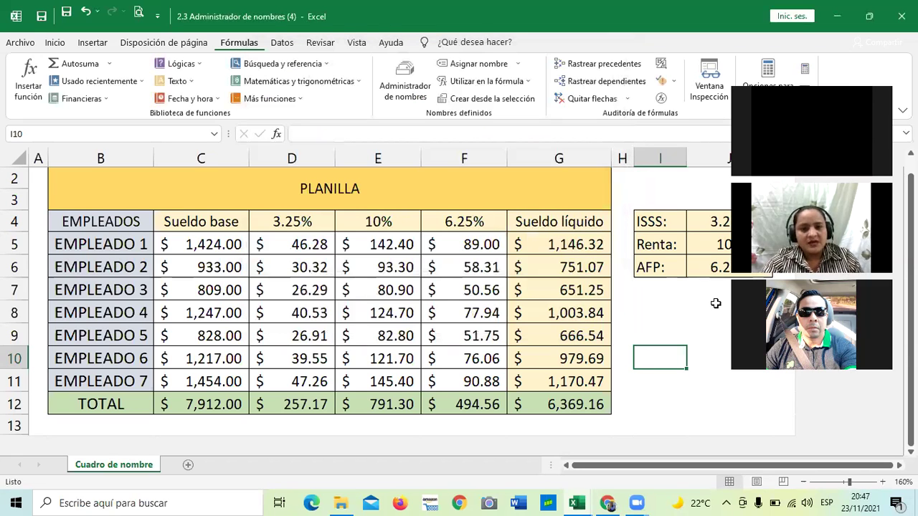
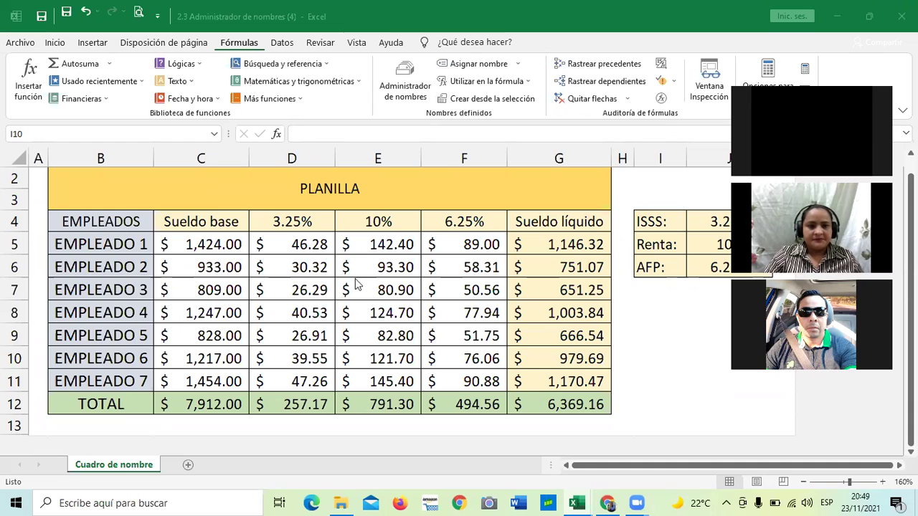
# Select D5:D12 on the sheet and delete the defined name ISSS from the Name Manager.
pyautogui.moveTo(310, 242); pyautogui.dragTo(307, 404)
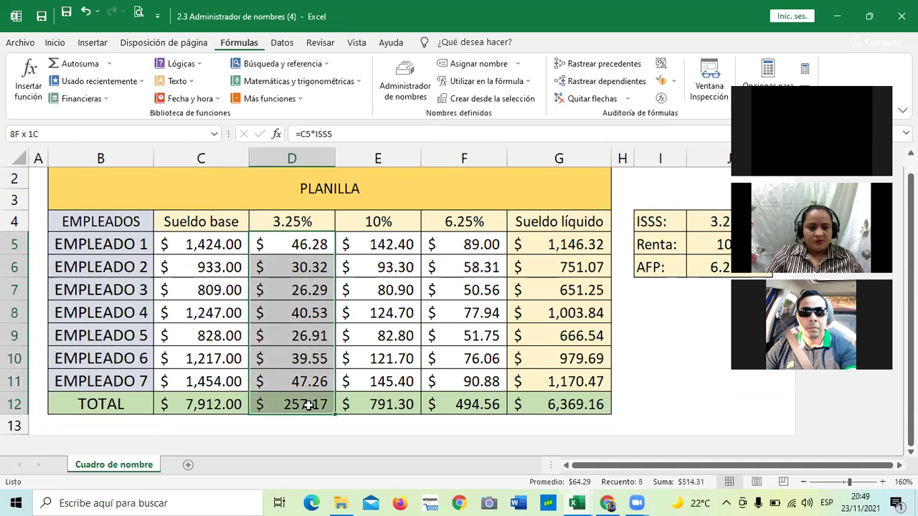
pyautogui.click(405, 80)
pyautogui.click(271, 134)
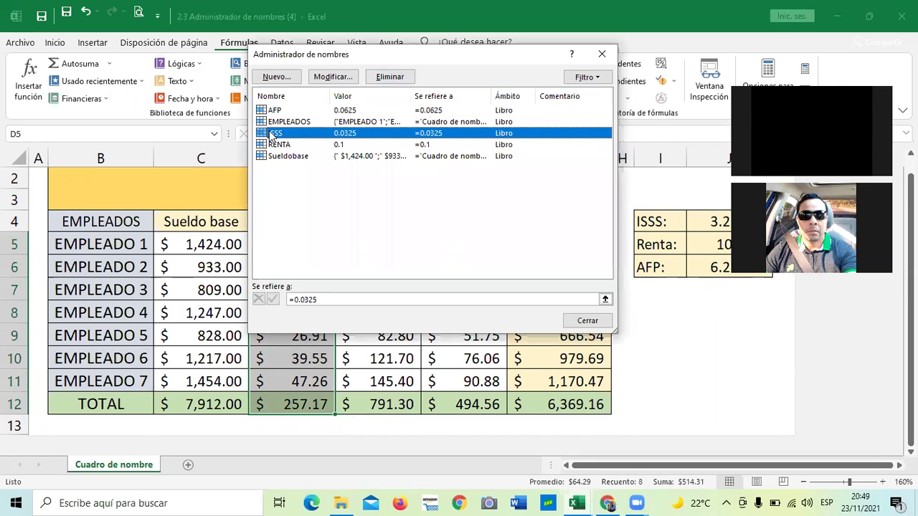
pyautogui.click(395, 78)
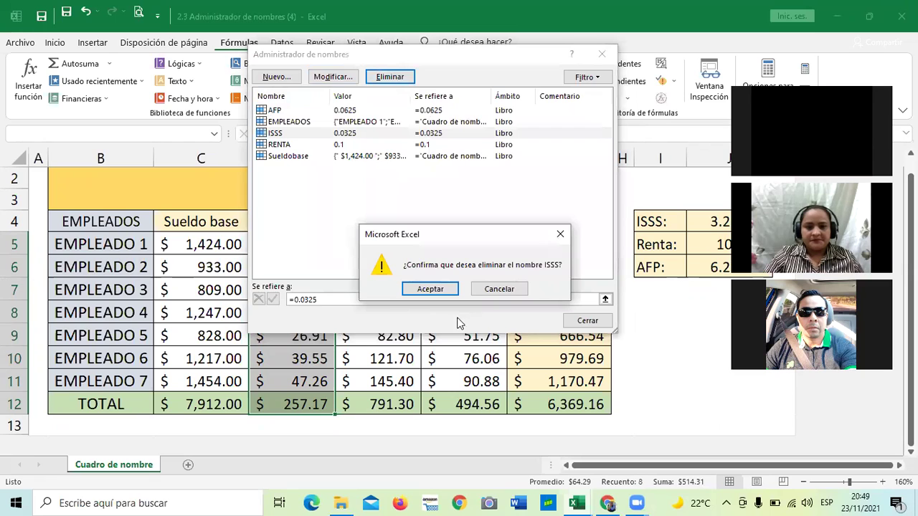
pyautogui.click(439, 289)
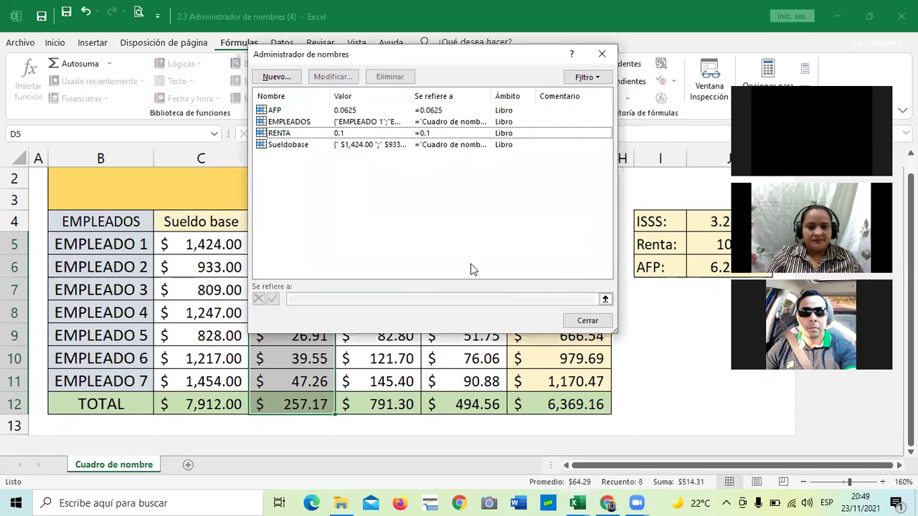
pyautogui.click(276, 77)
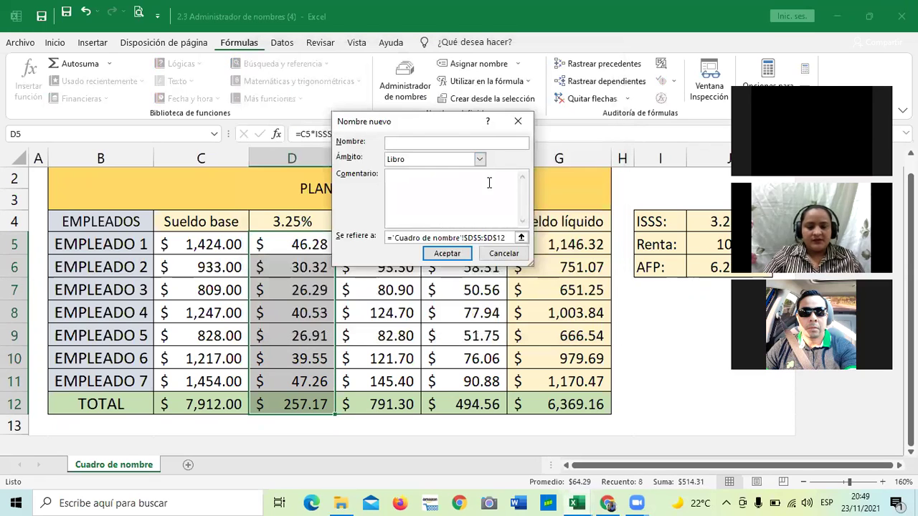
pyautogui.write('I')
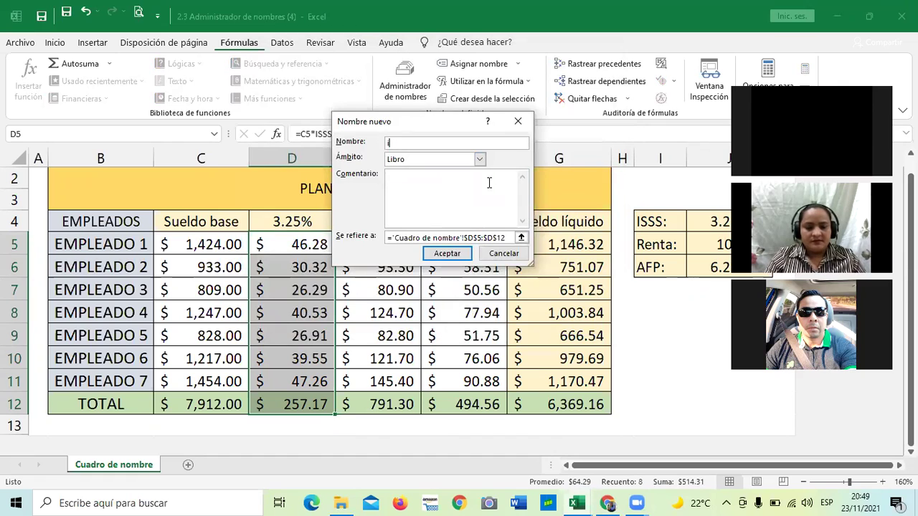
pyautogui.press('capslock')
pyautogui.write('SSS')
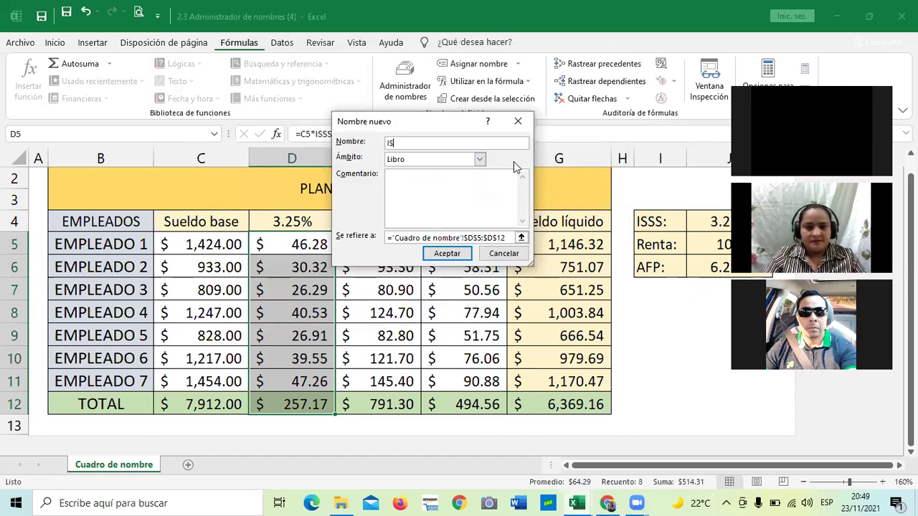
pyautogui.click(509, 237)
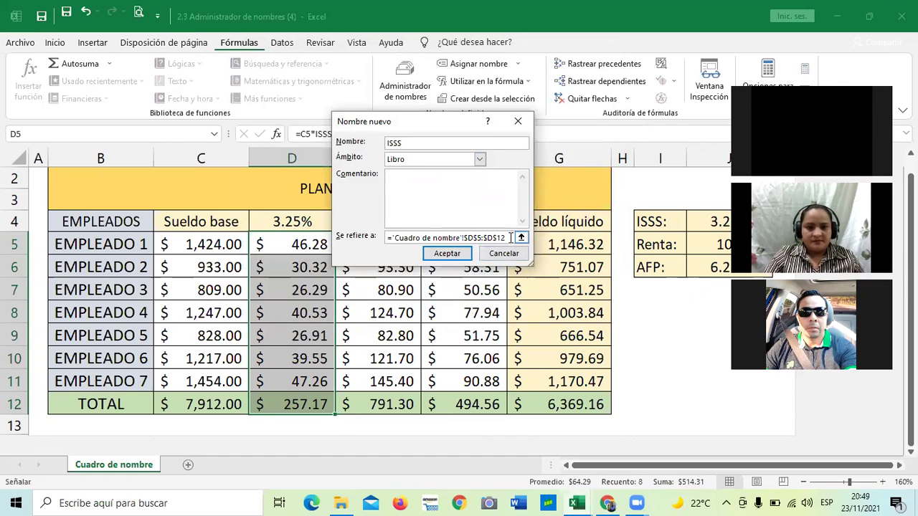
pyautogui.press('BackSpace')
pyautogui.press('BackSpace')
pyautogui.press('BackSpace')
pyautogui.press('BackSpace')
pyautogui.press('BackSpace')
pyautogui.press('BackSpace')
pyautogui.press('BackSpace')
pyautogui.press('BackSpace')
pyautogui.press('BackSpace')
pyautogui.press('BackSpace')
pyautogui.press('BackSpace')
pyautogui.press('BackSpace')
pyautogui.press('BackSpace')
pyautogui.press('BackSpace')
pyautogui.press('BackSpace')
pyautogui.press('BackSpace')
pyautogui.press('BackSpace')
pyautogui.press('BackSpace')
pyautogui.press('BackSpace')
pyautogui.press('BackSpace')
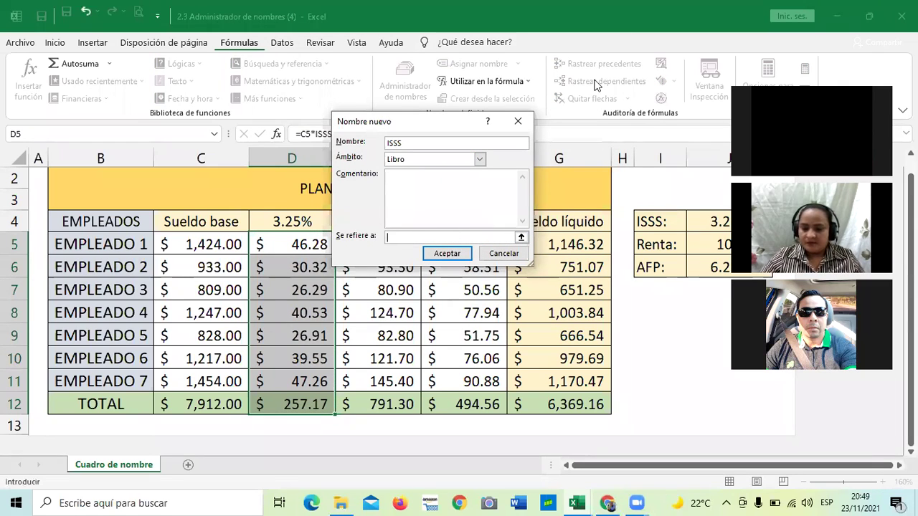
pyautogui.write('=SI')
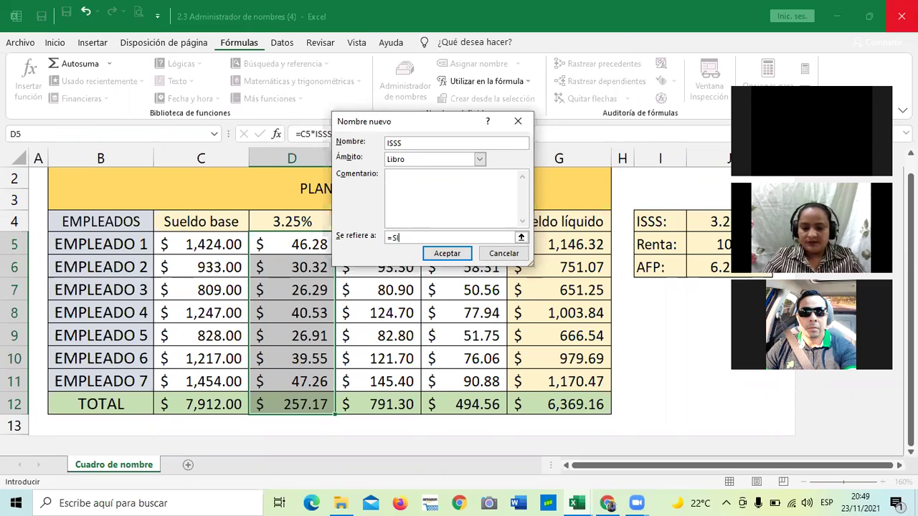
pyautogui.write('(')
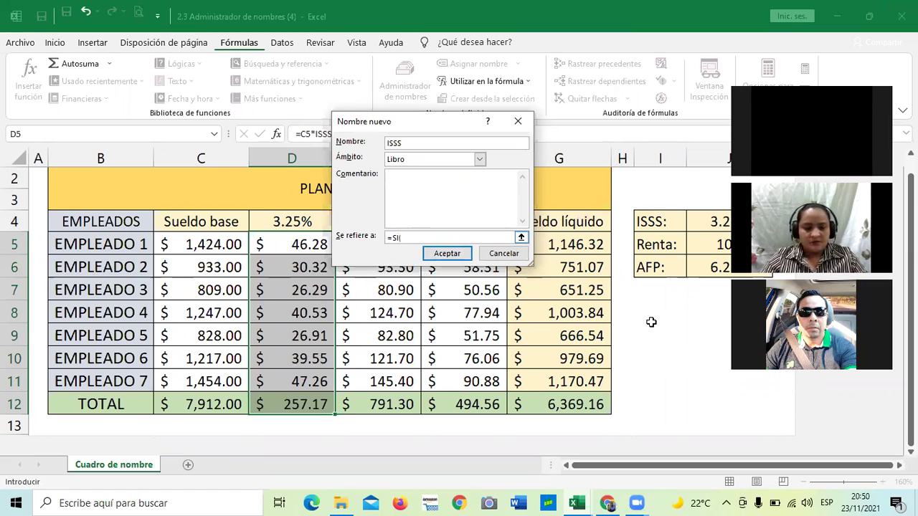
pyautogui.write('SUE')
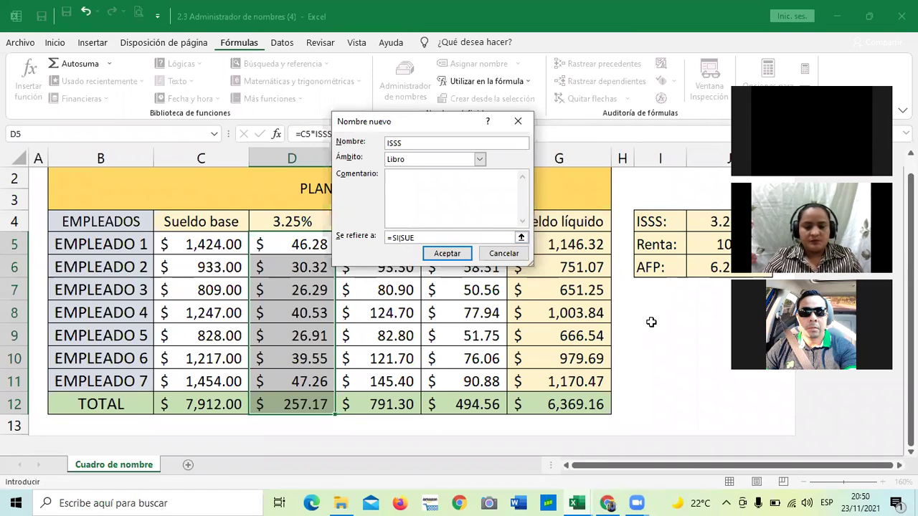
pyautogui.press('BackSpace')
pyautogui.press('BackSpace')
pyautogui.press('BackSpace')
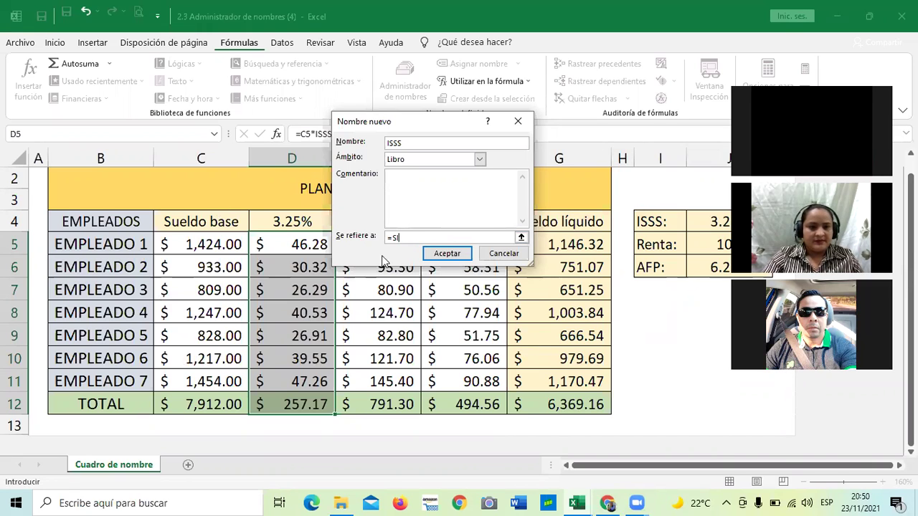
pyautogui.click(500, 255)
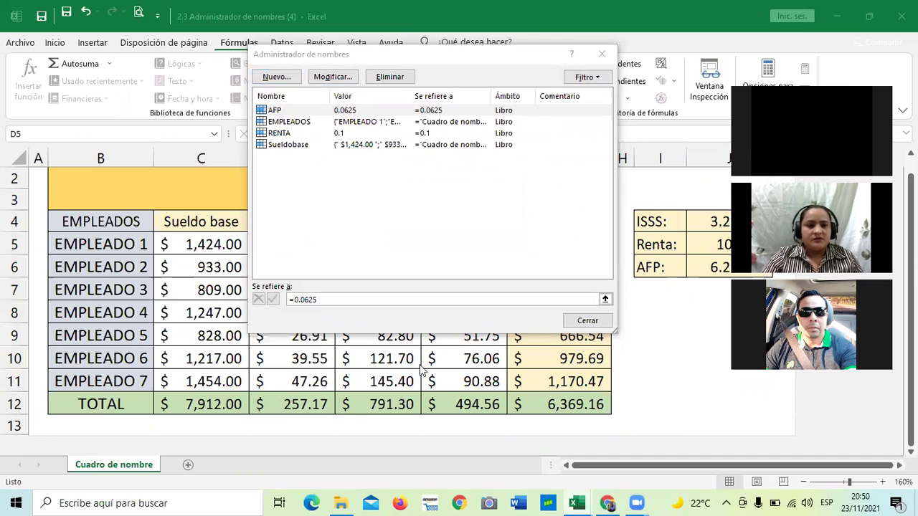
# Start a new defined name ISSS and replace its cell reference with an equals sign to begin a formula.
pyautogui.click(277, 77)
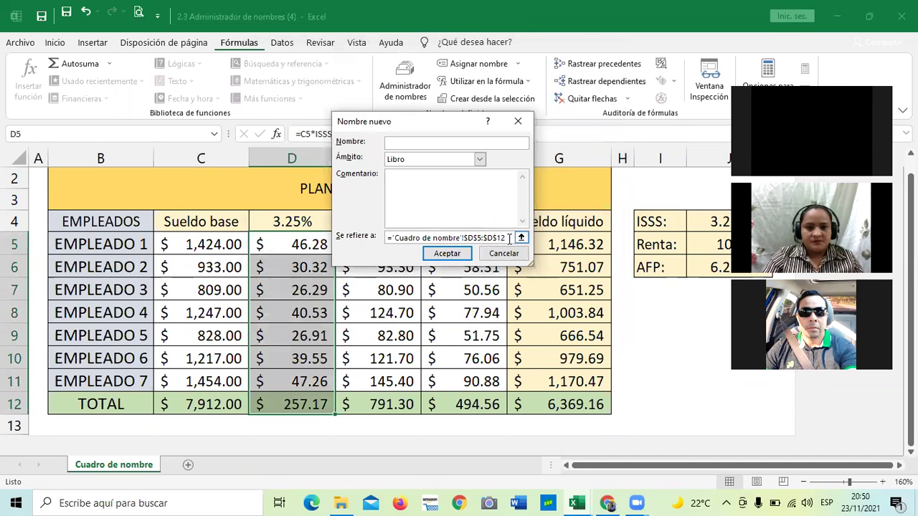
pyautogui.write('ISSS')
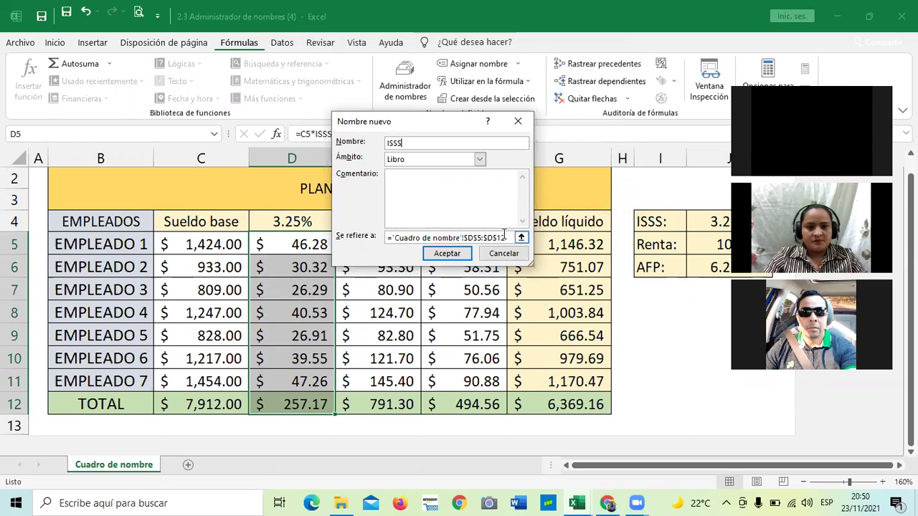
pyautogui.moveTo(504, 237); pyautogui.dragTo(387, 237)
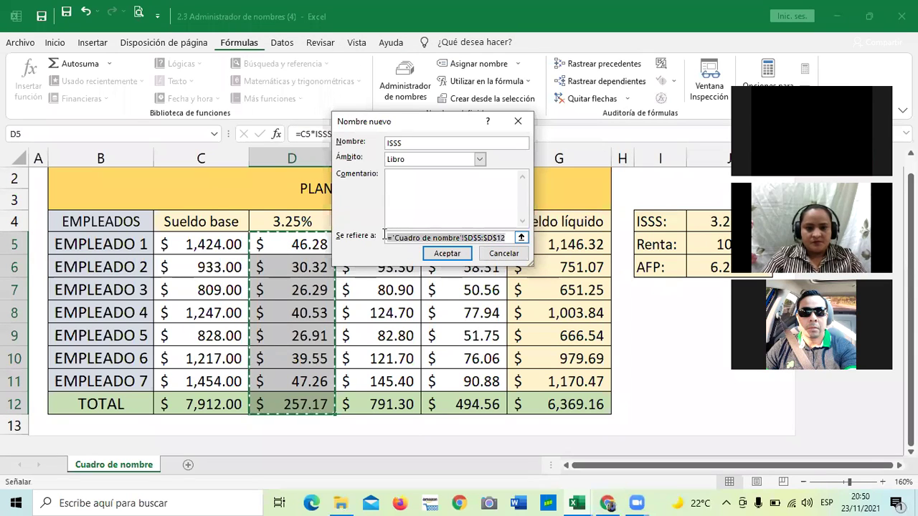
pyautogui.press('BackSpace')
pyautogui.write('=')
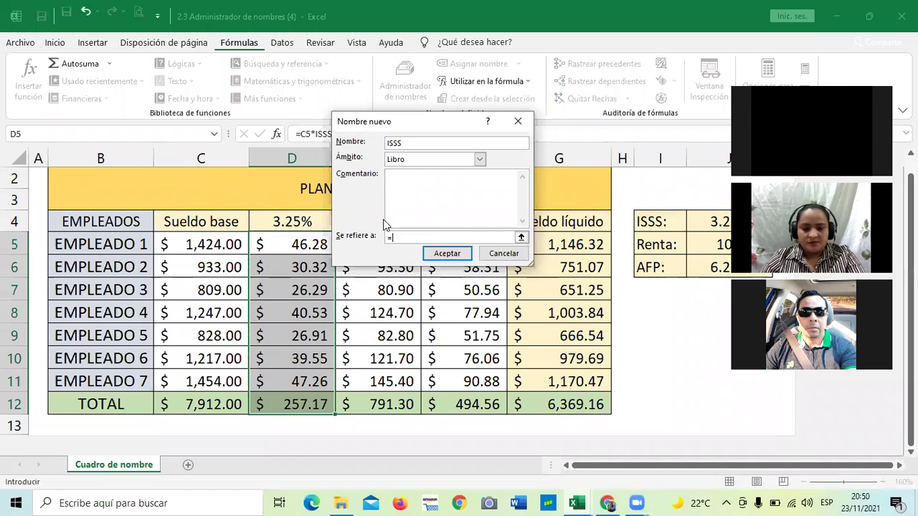
pyautogui.write('SI')
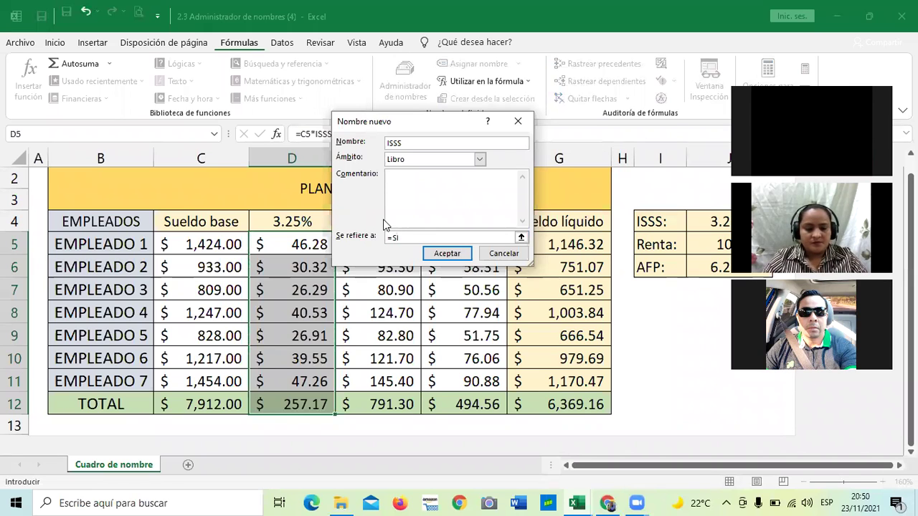
pyautogui.write('(SUEL')
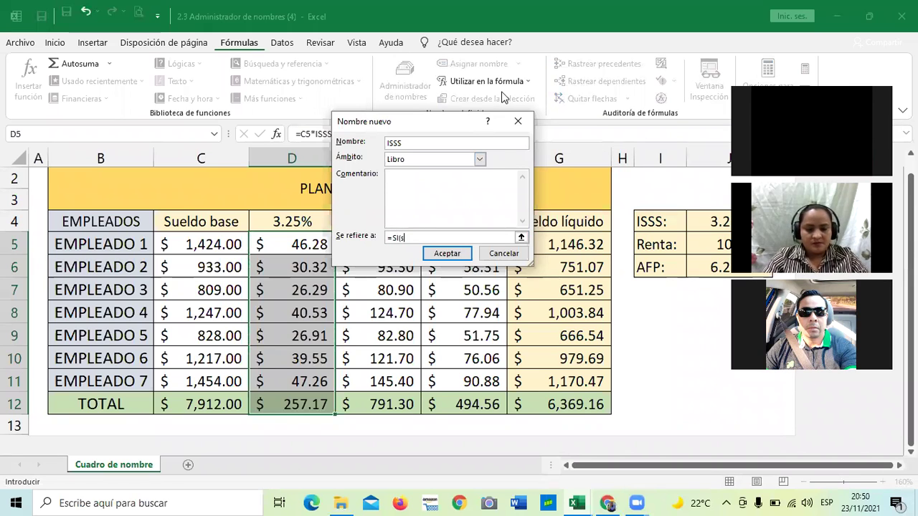
pyautogui.write('DOBASE')
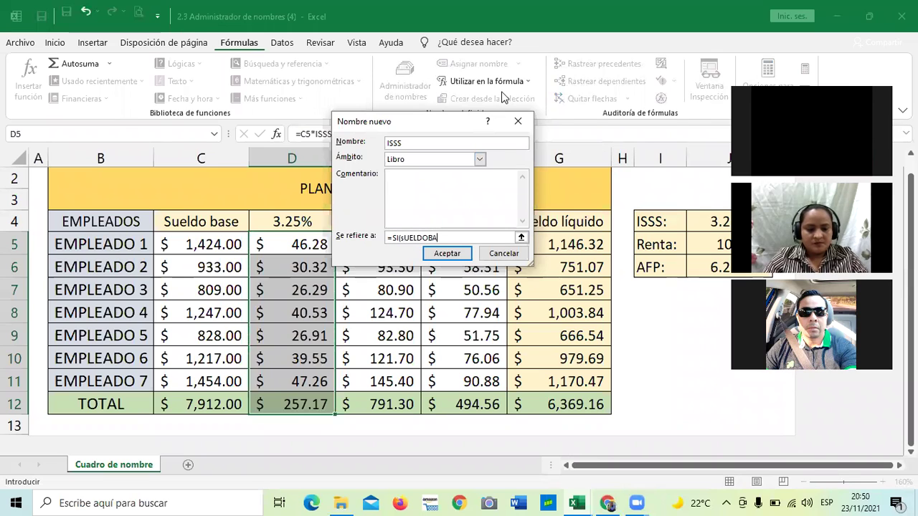
pyautogui.press('capslock')
pyautogui.press('BackSpace')
pyautogui.press('BackSpace')
pyautogui.press('BackSpace')
pyautogui.press('BackSpace')
pyautogui.press('BackSpace')
pyautogui.press('BackSpace')
pyautogui.press('BackSpace')
pyautogui.press('BackSpace')
pyautogui.press('BackSpace')
pyautogui.press('capslock')
pyautogui.press('BackSpace')
# Write the start of the ISSS name's formula as =SI(Sueldobase<1000.
pyautogui.write('SI(Suel')
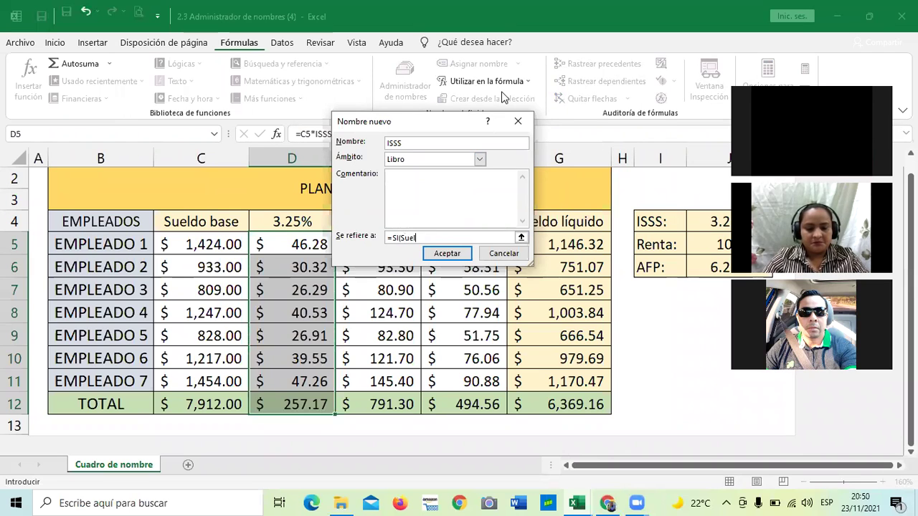
pyautogui.write('dobase')
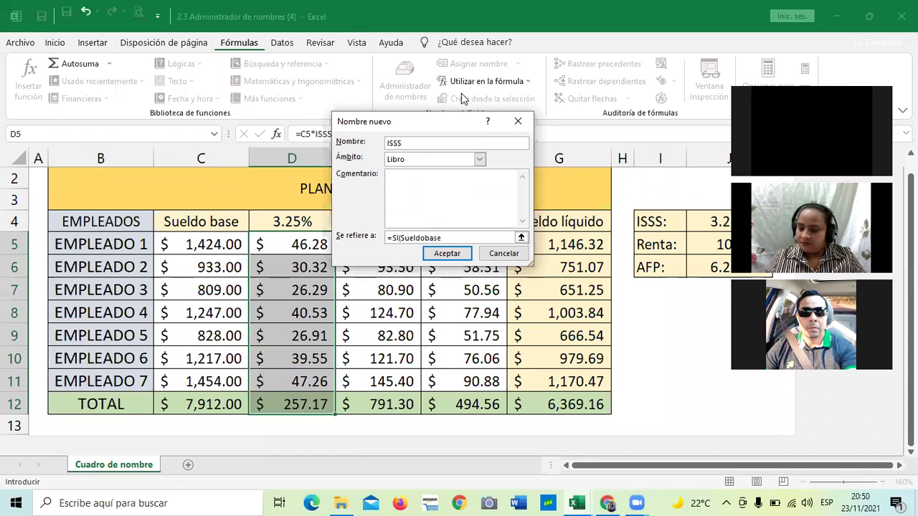
pyautogui.write('>')
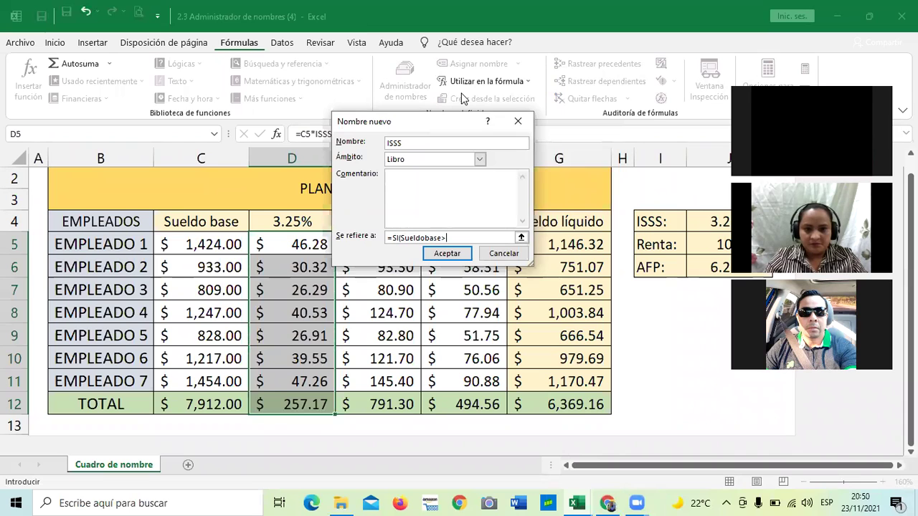
pyautogui.write('<')
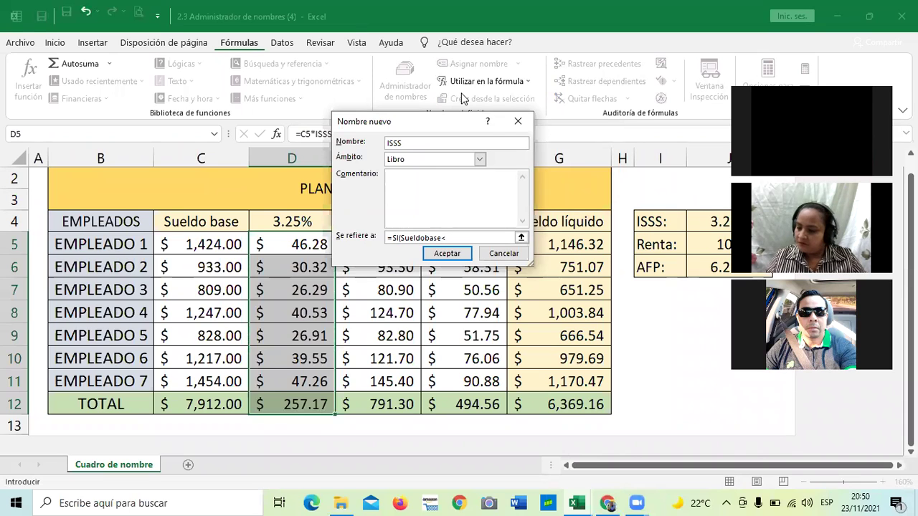
pyautogui.write('1000')
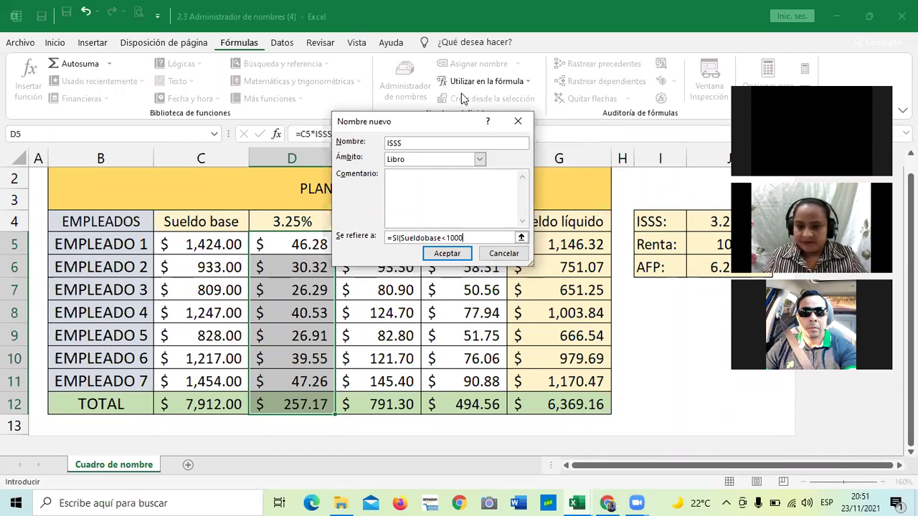
# Complete the ISSS formula with ;Sueldobase*3%), create the name, and close the Name Manager.
pyautogui.write(';')
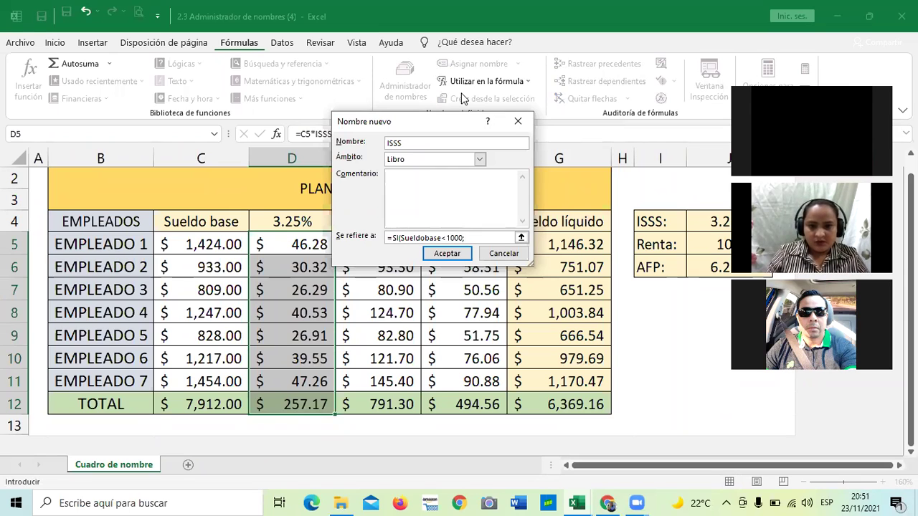
pyautogui.write('s')
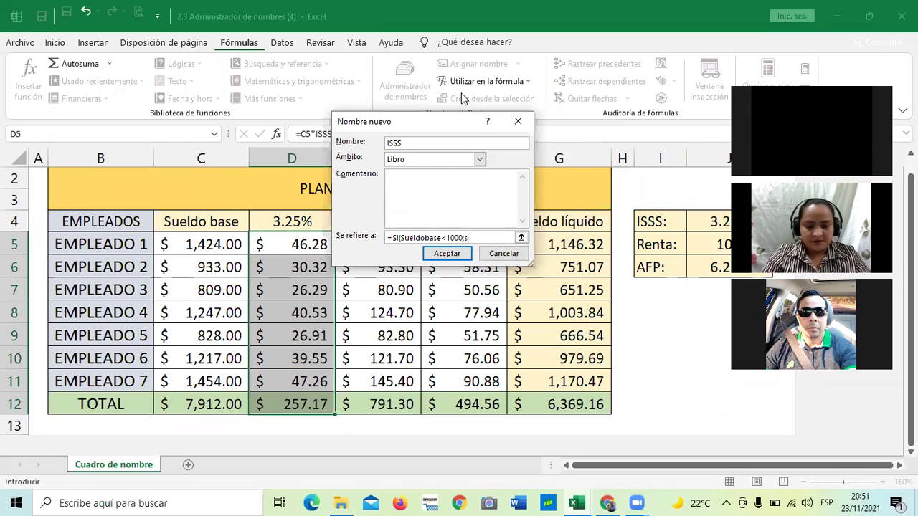
pyautogui.press('BackSpace')
pyautogui.write('SI(Sueldobase')
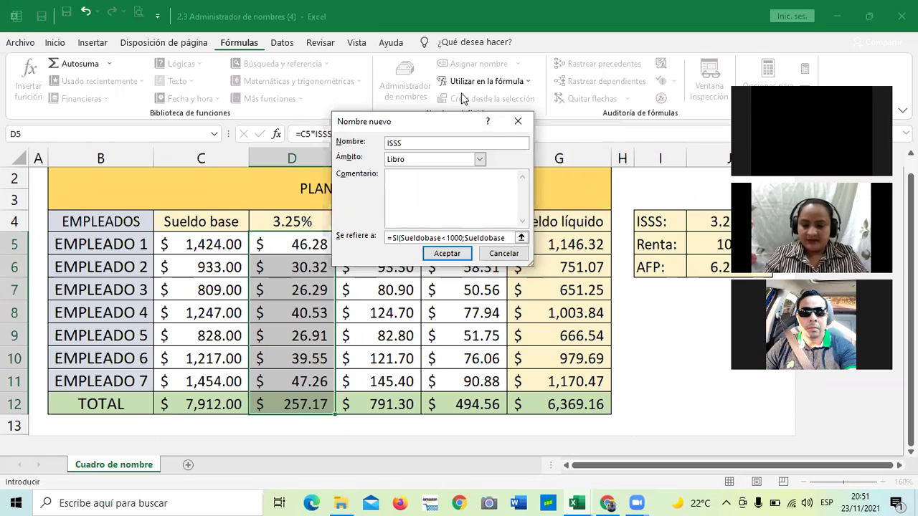
pyautogui.write('*3')
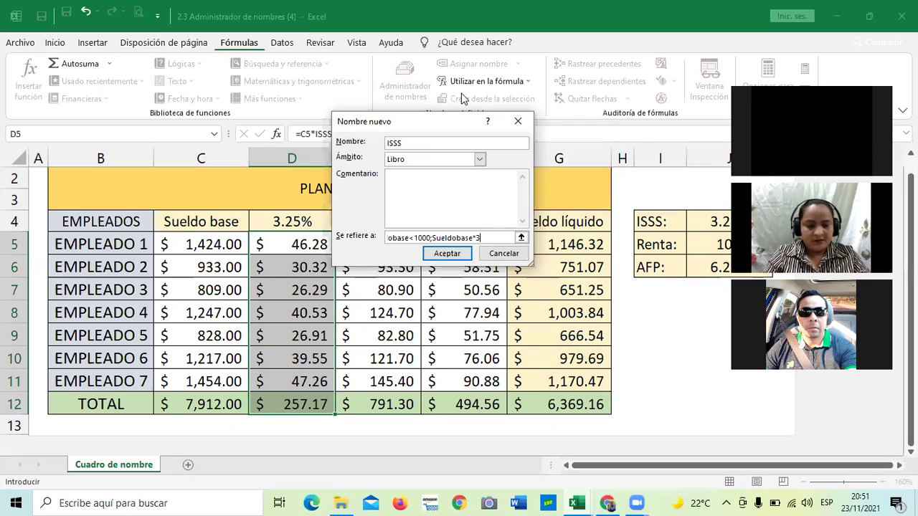
pyautogui.write('%')
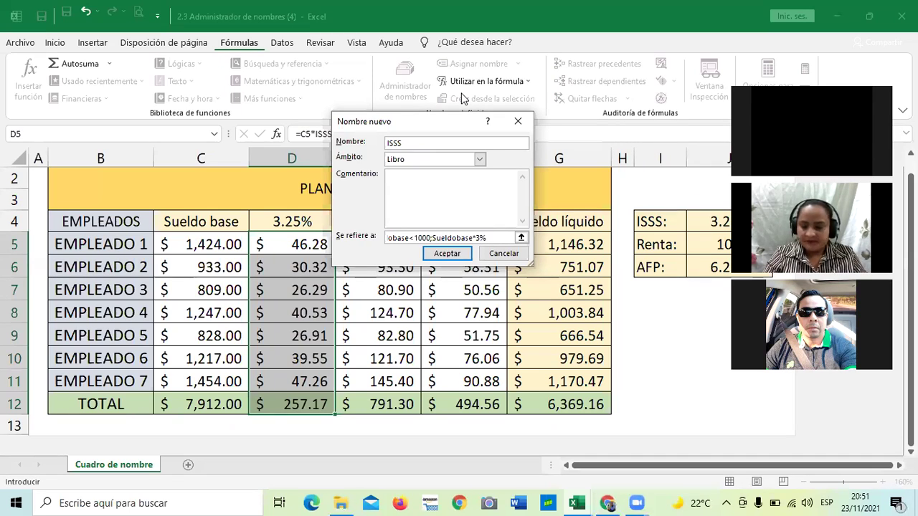
pyautogui.write(')')
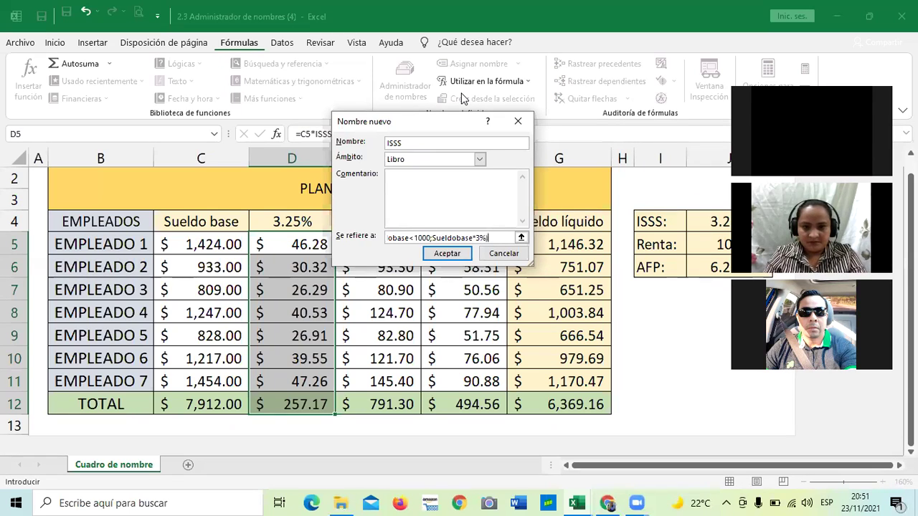
pyautogui.press('Return')
pyautogui.hotkey('ctrl', 'F3')
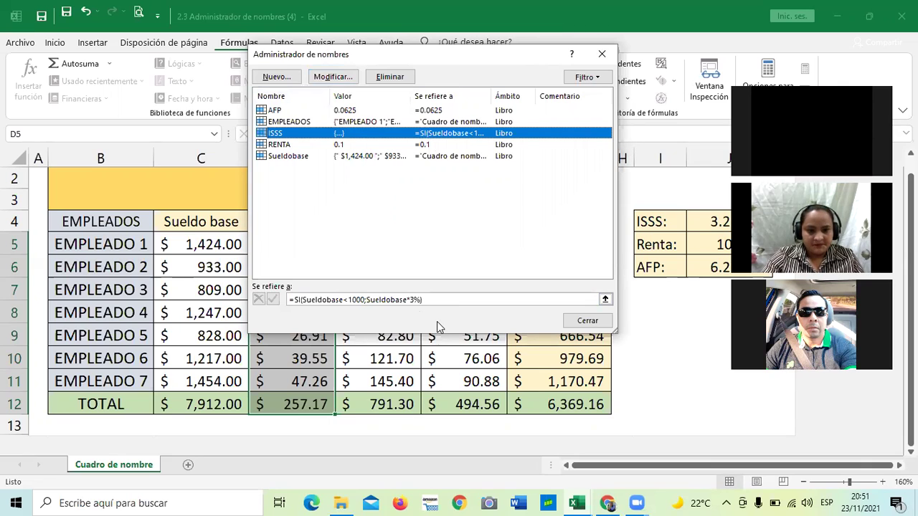
pyautogui.click(588, 321)
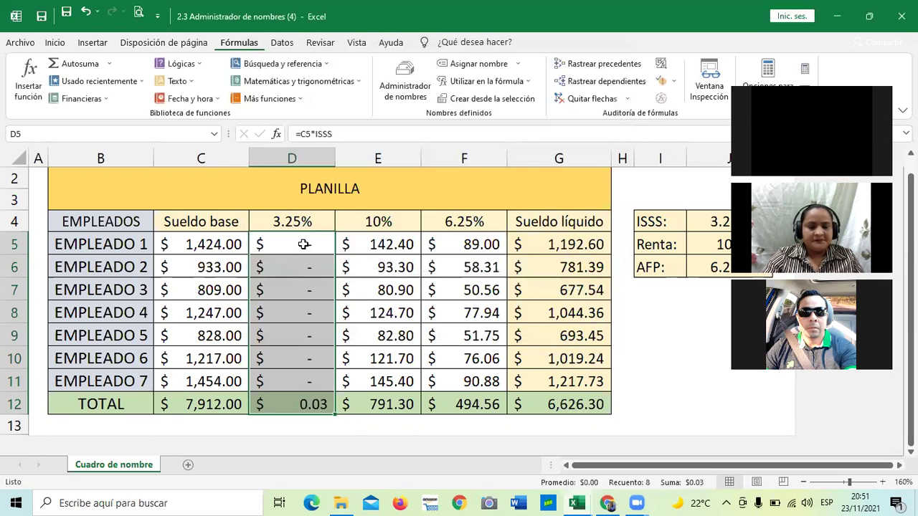
# Enter the formula =C5*ISSS in D5 for EMPLEADO 1.
pyautogui.click(304, 244)
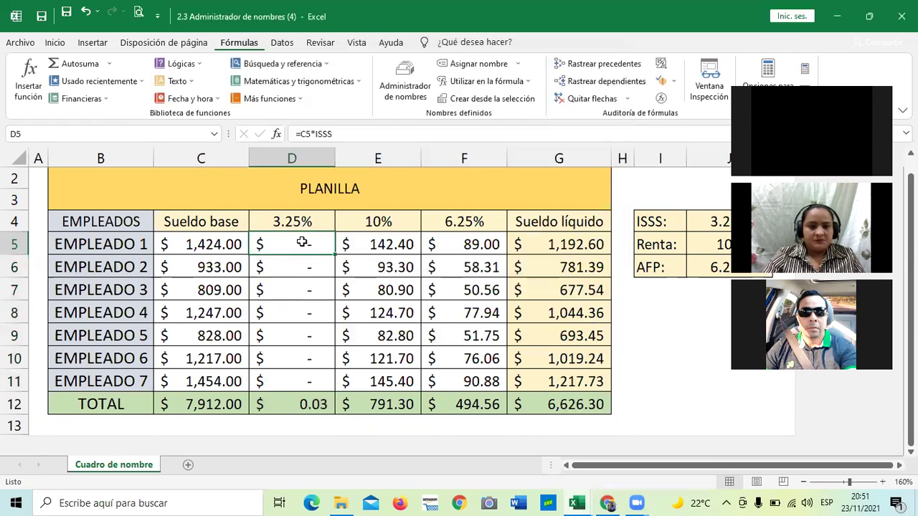
pyautogui.write('=')
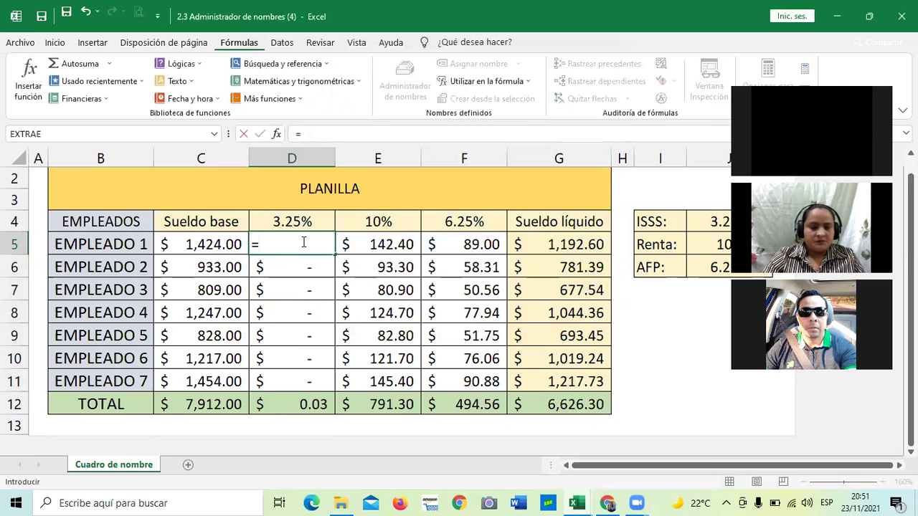
pyautogui.click(192, 244)
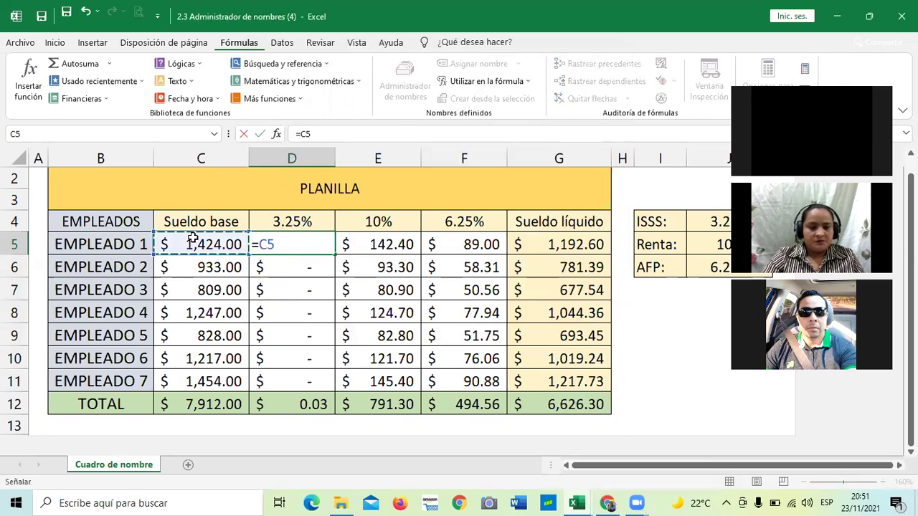
pyautogui.write('*')
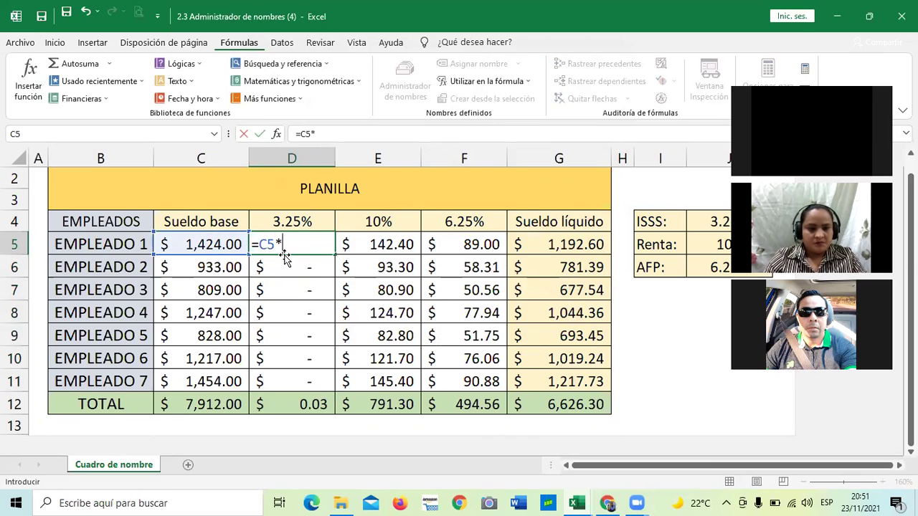
pyautogui.write('is')
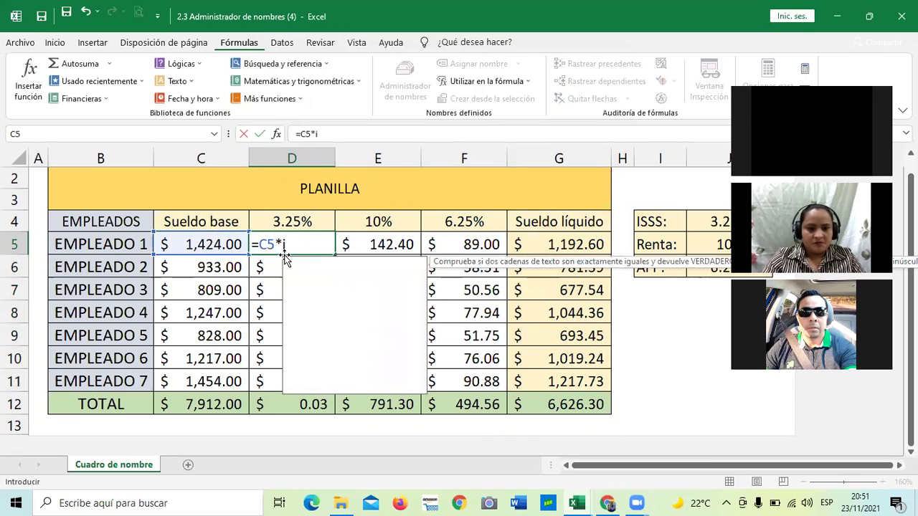
pyautogui.doubleClick(300, 275)
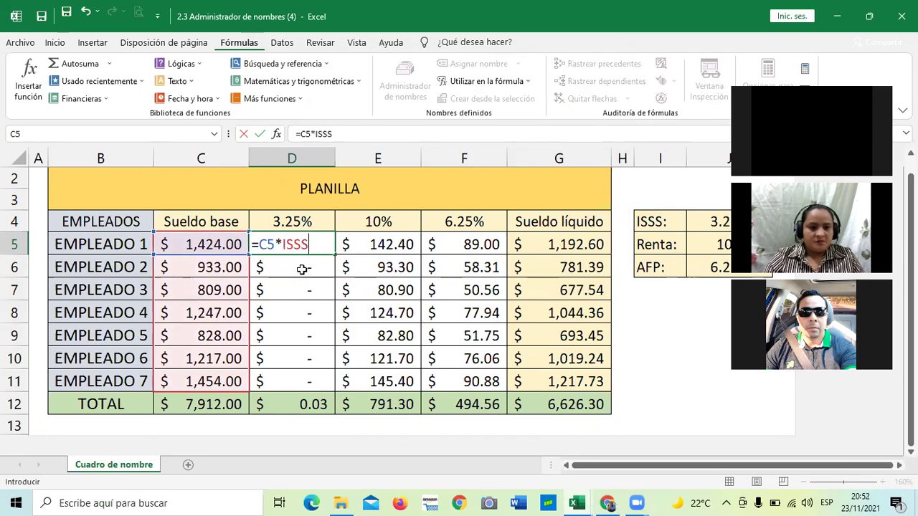
pyautogui.press('Return')
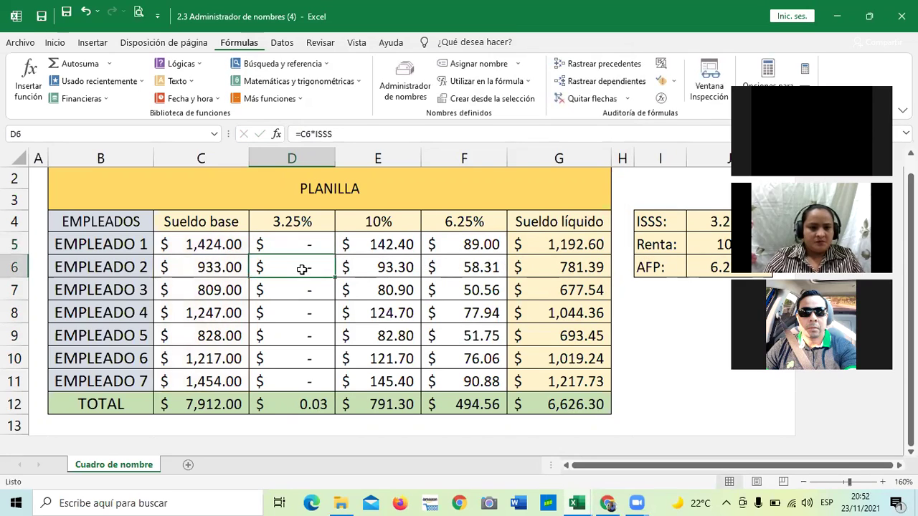
# Delete the whole formula from D5 so that the cell is empty.
pyautogui.click(276, 242)
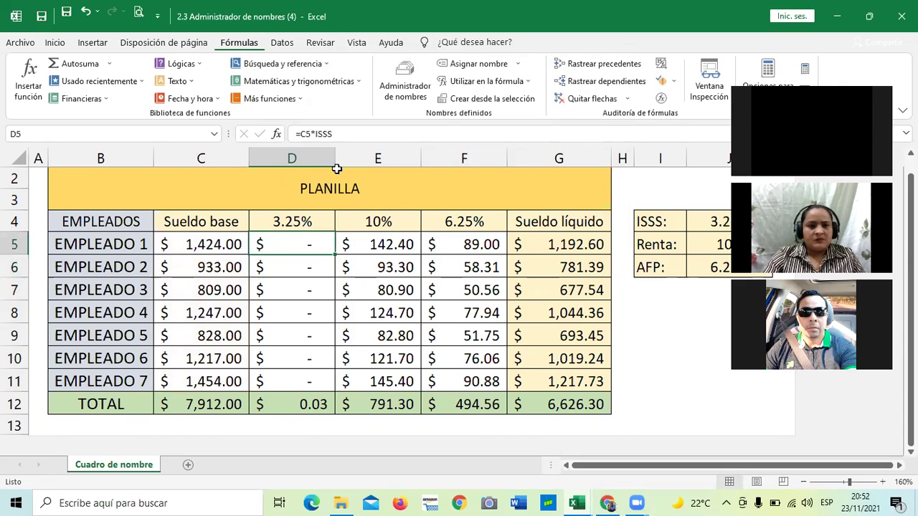
pyautogui.click(357, 133)
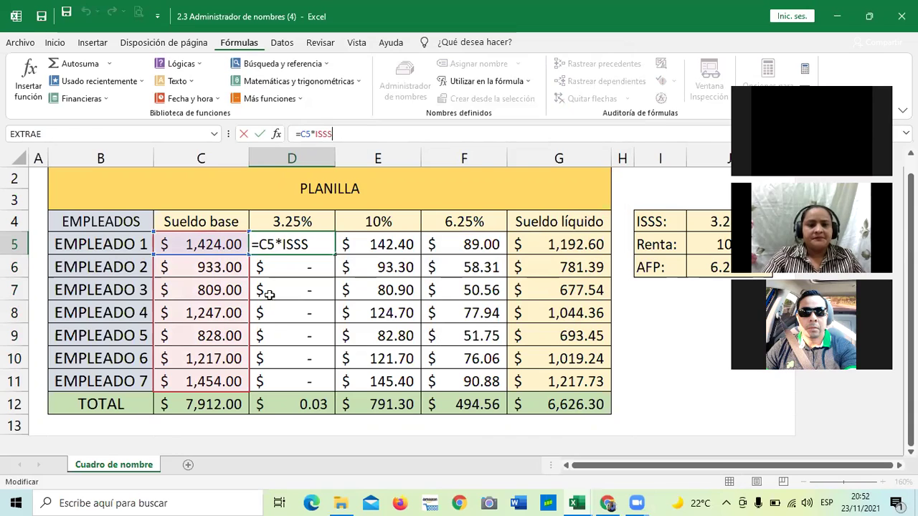
pyautogui.press('BackSpace')
pyautogui.press('BackSpace')
pyautogui.press('BackSpace')
pyautogui.press('BackSpace')
pyautogui.press('BackSpace')
pyautogui.press('BackSpace')
pyautogui.press('BackSpace')
pyautogui.press('BackSpace')
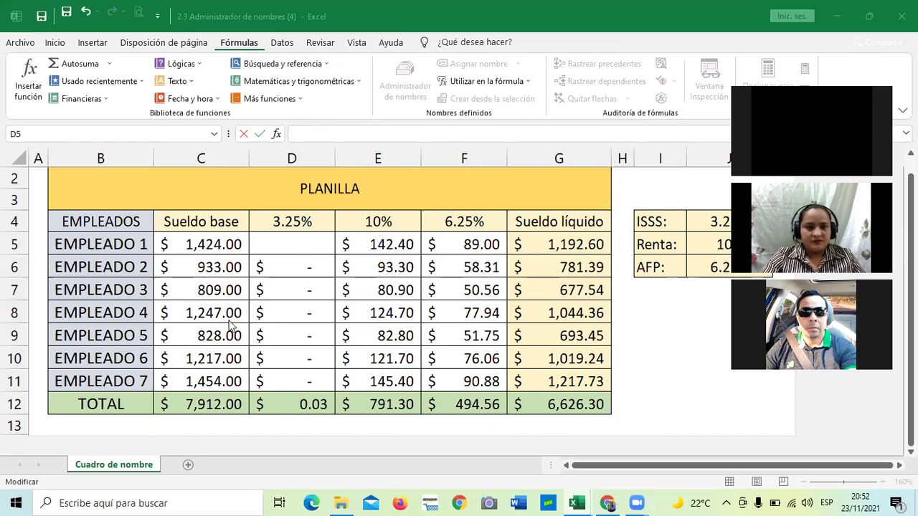
pyautogui.click(654, 401)
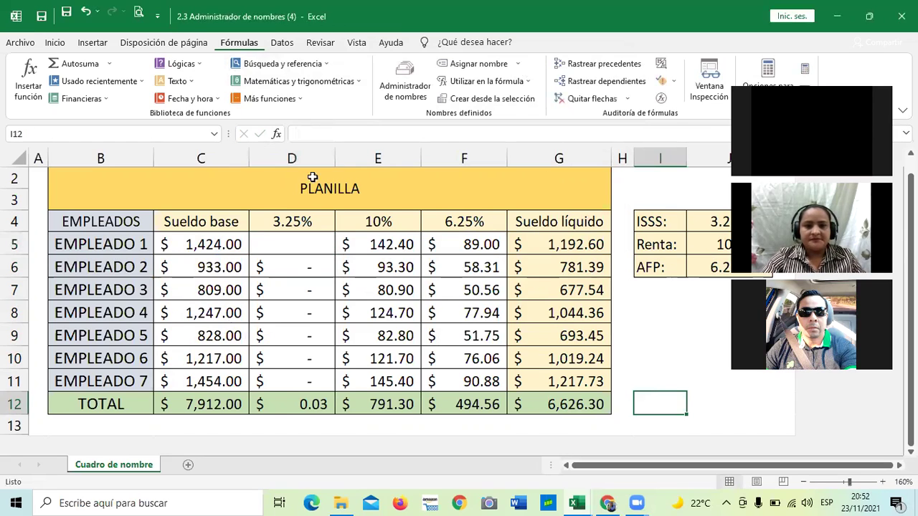
# With D5 selected, review the definition of the name ISSS in the Name Manager and close it without changes.
pyautogui.click(310, 247)
pyautogui.click(405, 79)
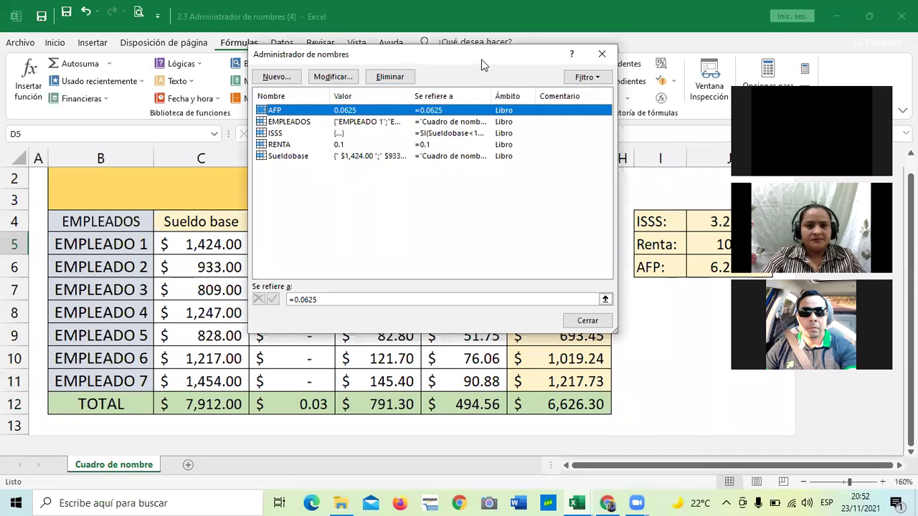
pyautogui.click(299, 76)
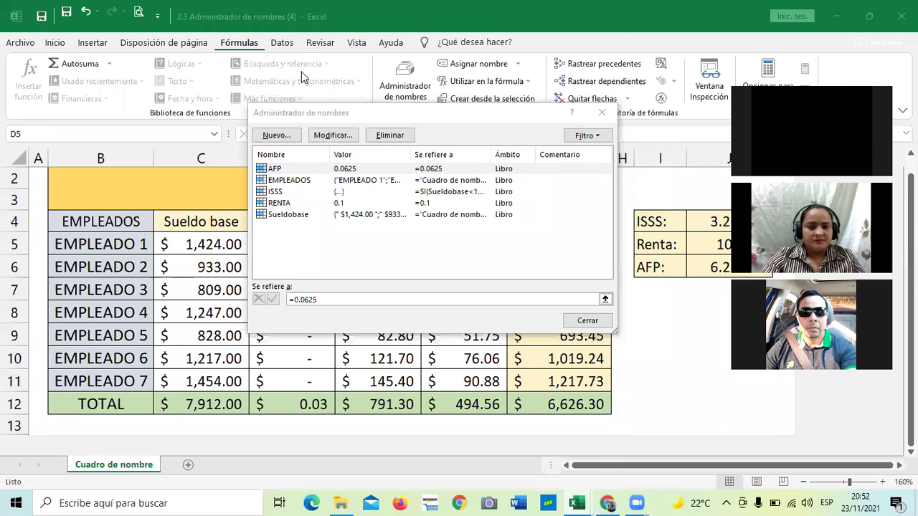
pyautogui.click(276, 191)
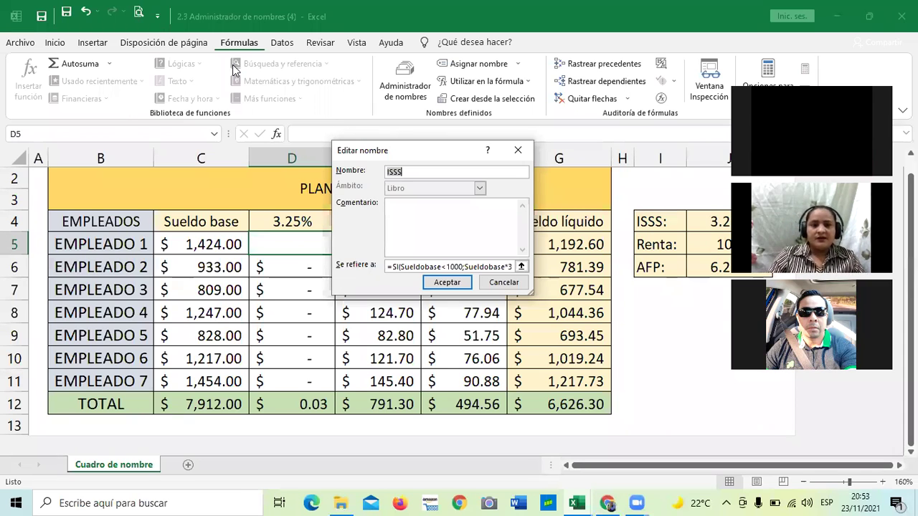
pyautogui.click(505, 282)
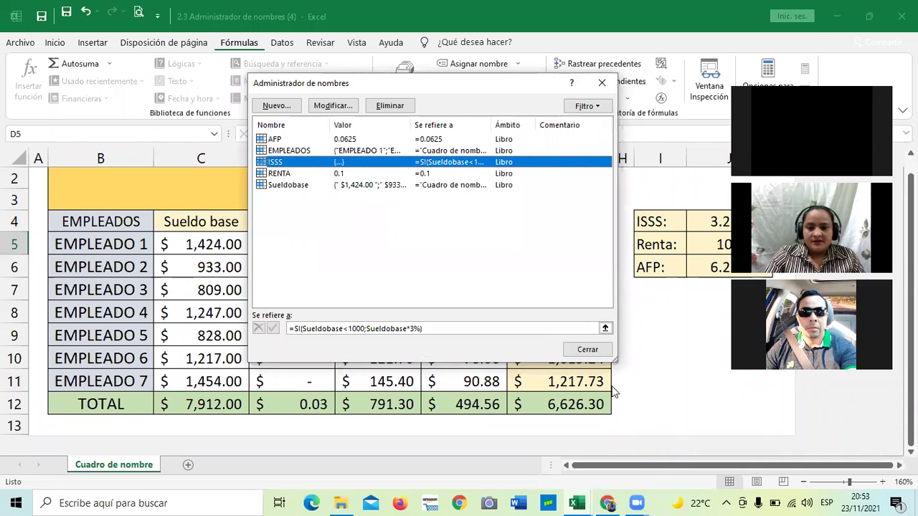
pyautogui.click(591, 352)
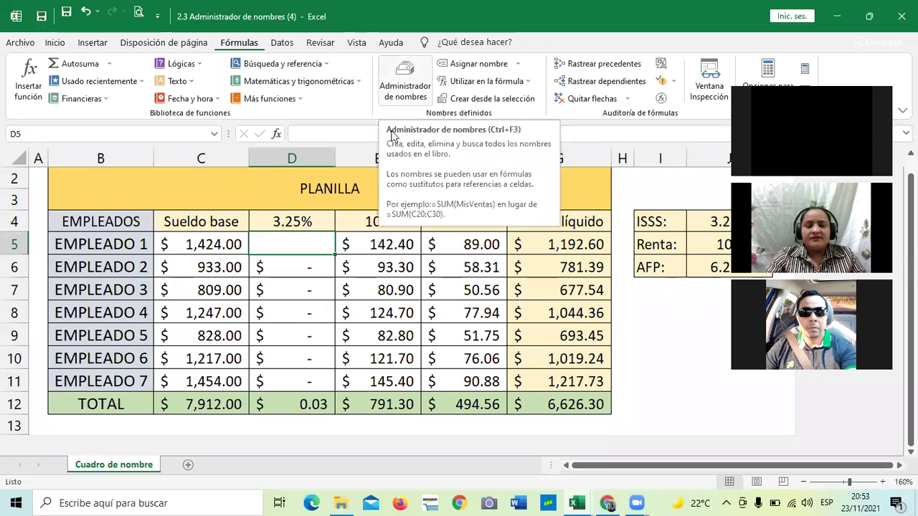
pyautogui.click(402, 84)
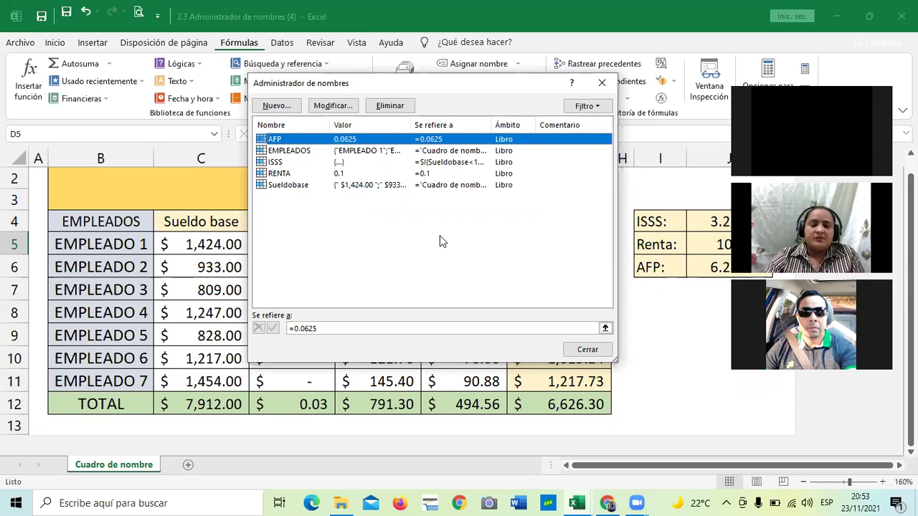
pyautogui.click(277, 105)
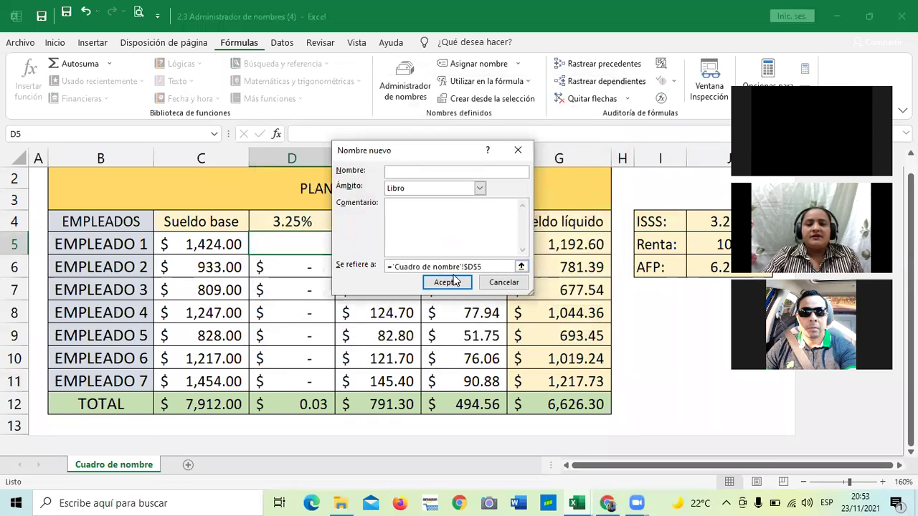
pyautogui.moveTo(482, 267); pyautogui.dragTo(386, 267)
pyautogui.press('BackSpace')
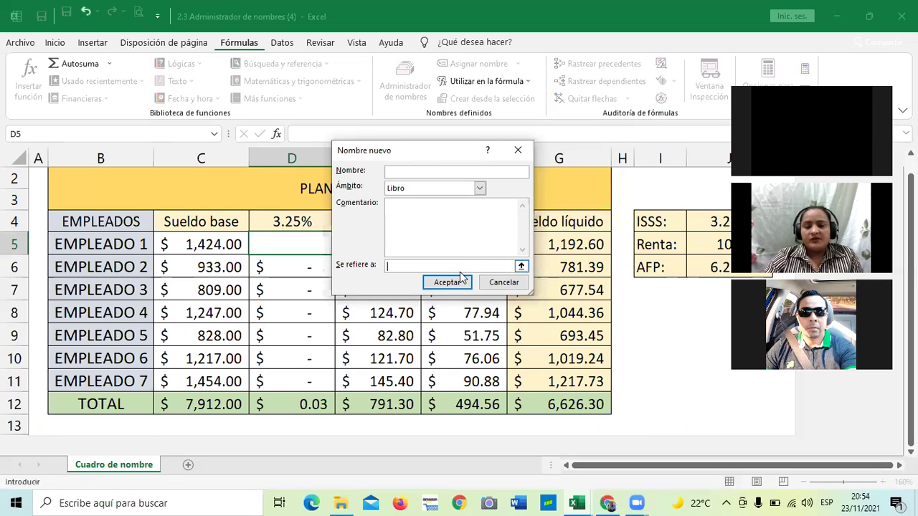
pyautogui.click(503, 283)
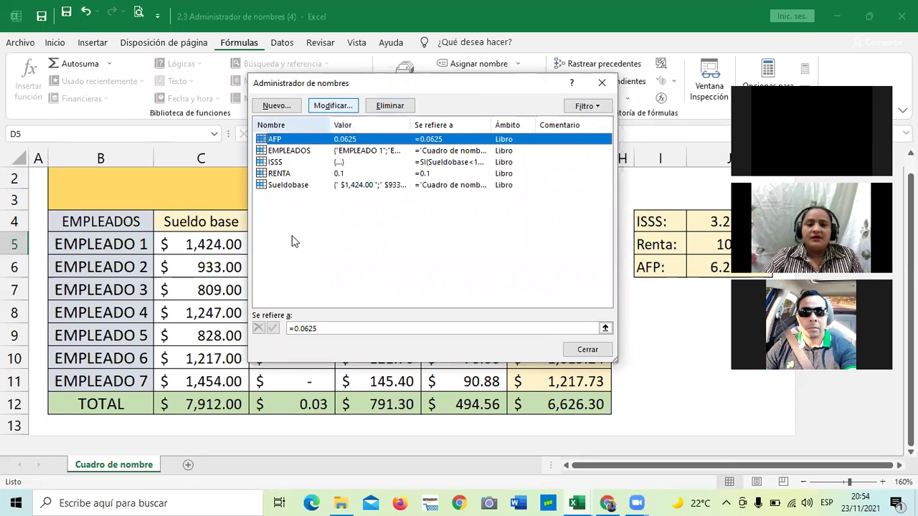
pyautogui.click(602, 83)
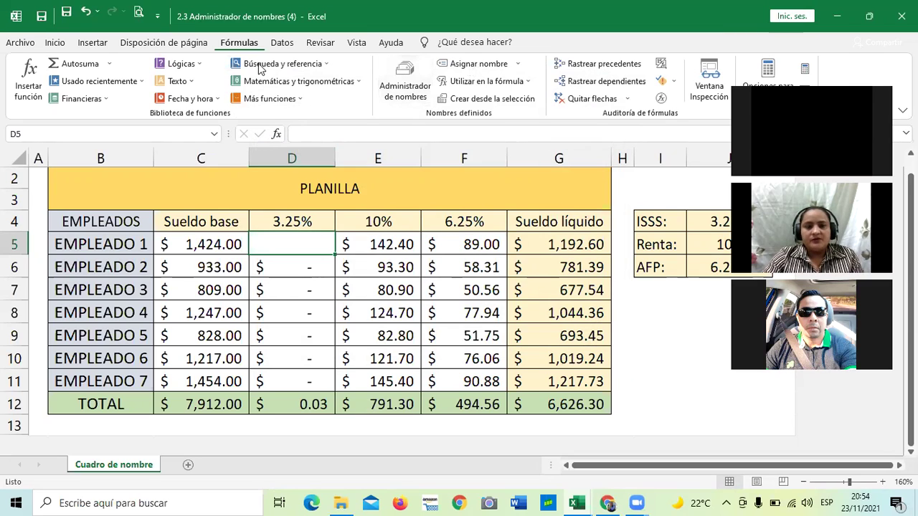
pyautogui.click(645, 380)
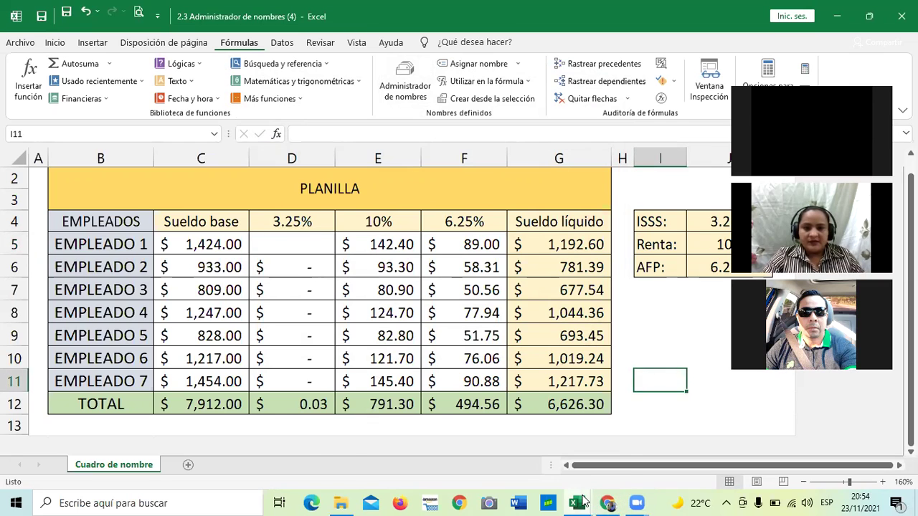
# View the 2.4 Fórmulas y funciones básicas (3) workbook and switch from it to the Intermedio (1) workbook.
pyautogui.moveTo(577, 502)
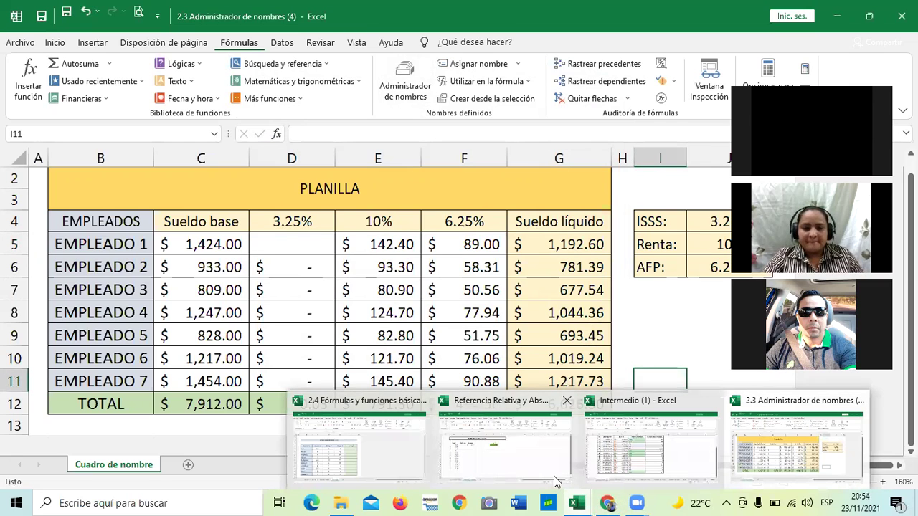
pyautogui.click(383, 452)
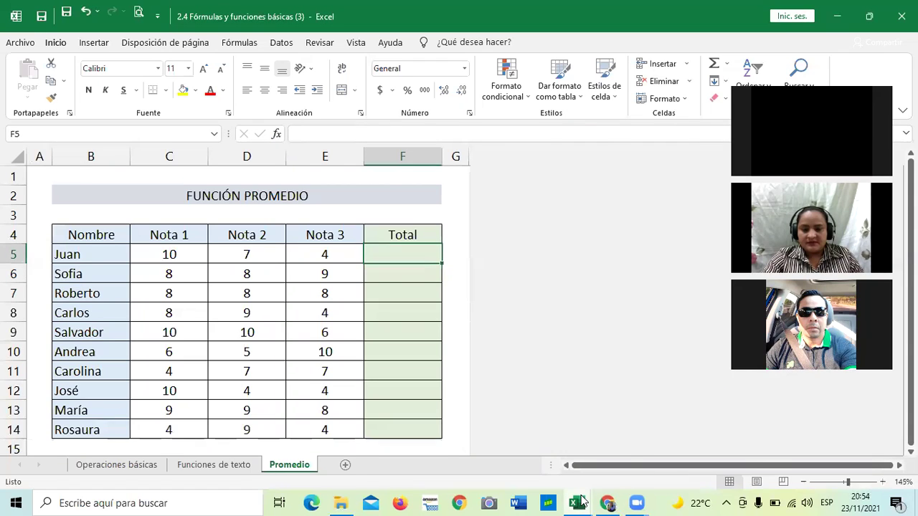
pyautogui.moveTo(583, 501)
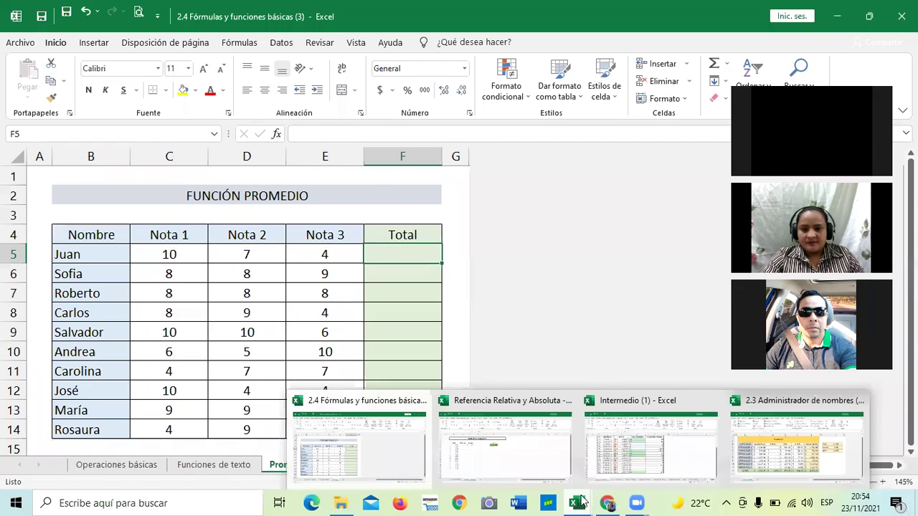
pyautogui.click(671, 463)
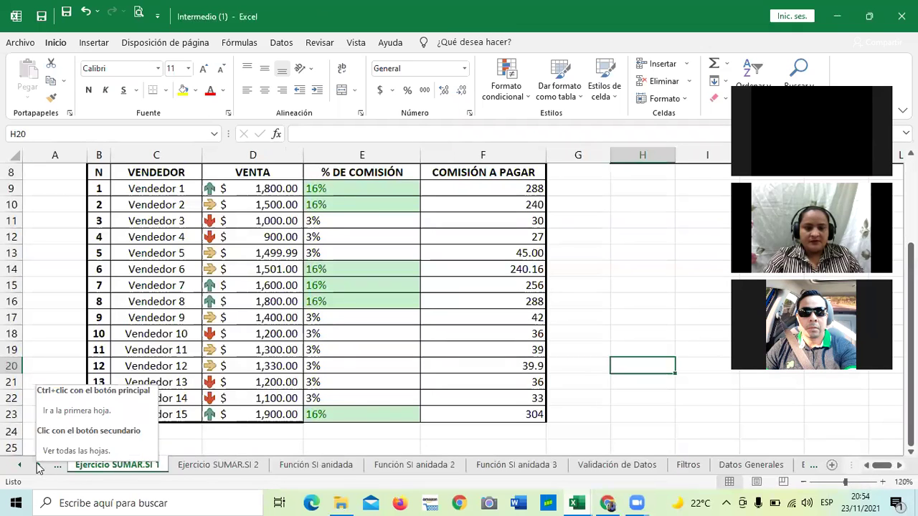
pyautogui.click(654, 426)
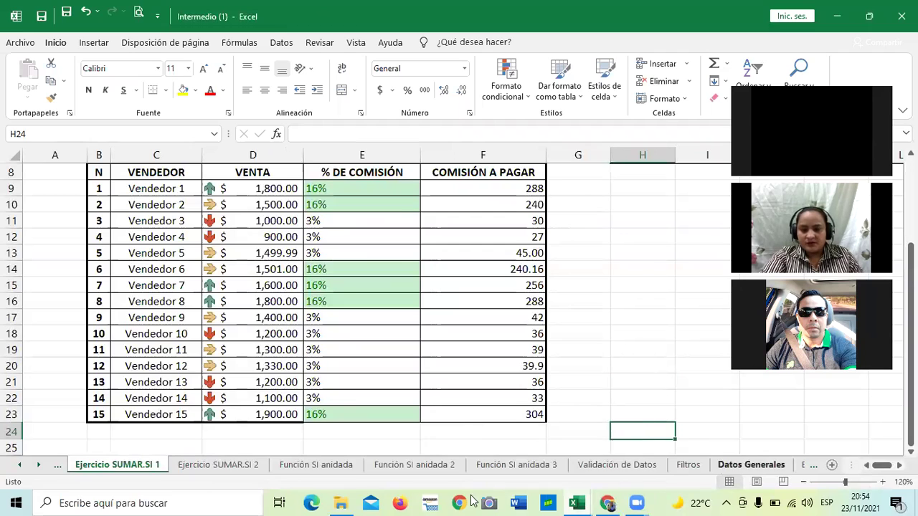
# Open the Control de ventas diarias Marzo sheet of Intermedio (1), and return to the 2.3 Administrador de nombres (4) workbook.
pyautogui.click(39, 465)
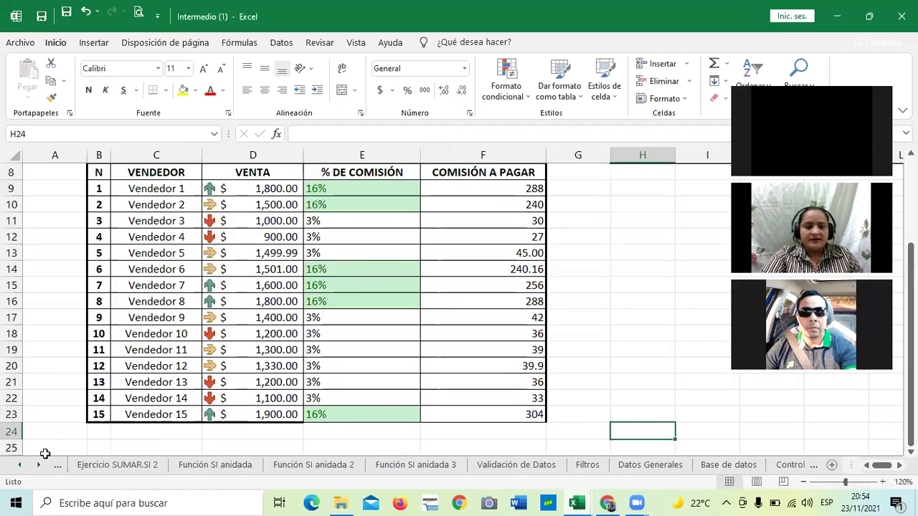
pyautogui.click(39, 468)
pyautogui.click(39, 468)
pyautogui.click(39, 468)
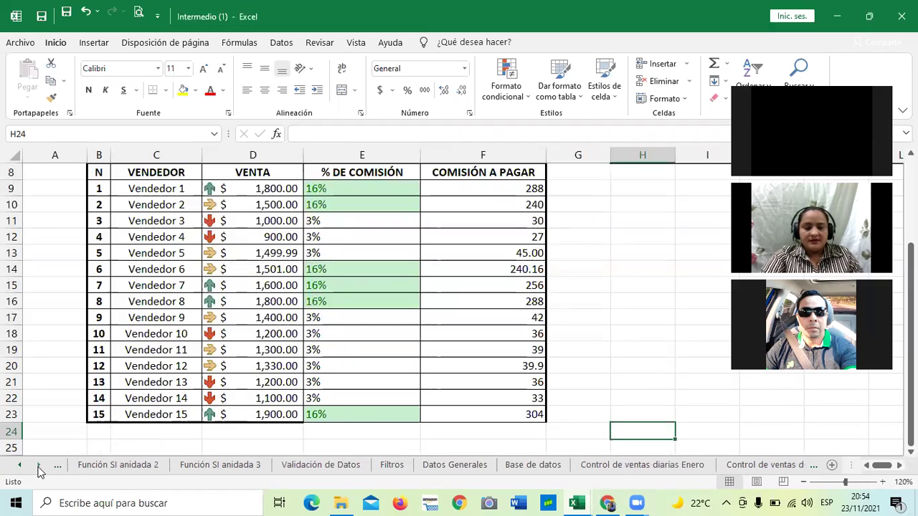
pyautogui.click(39, 467)
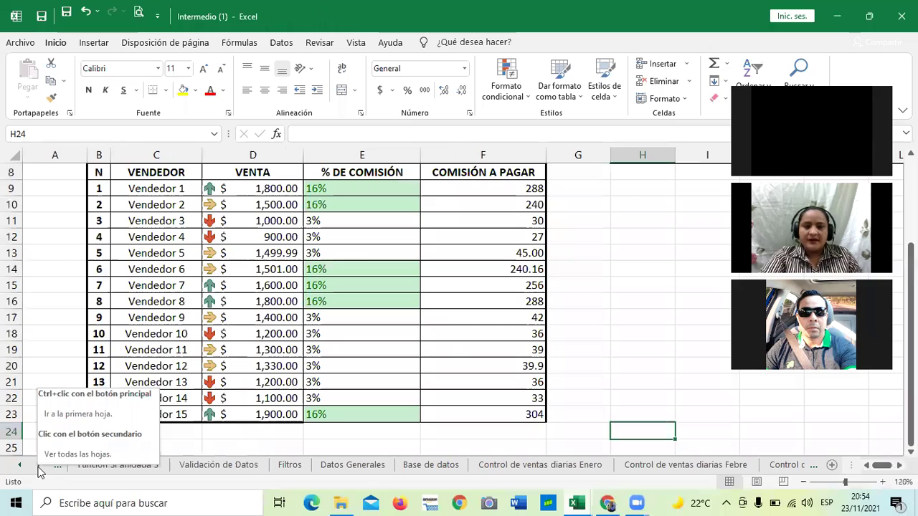
pyautogui.click(39, 469)
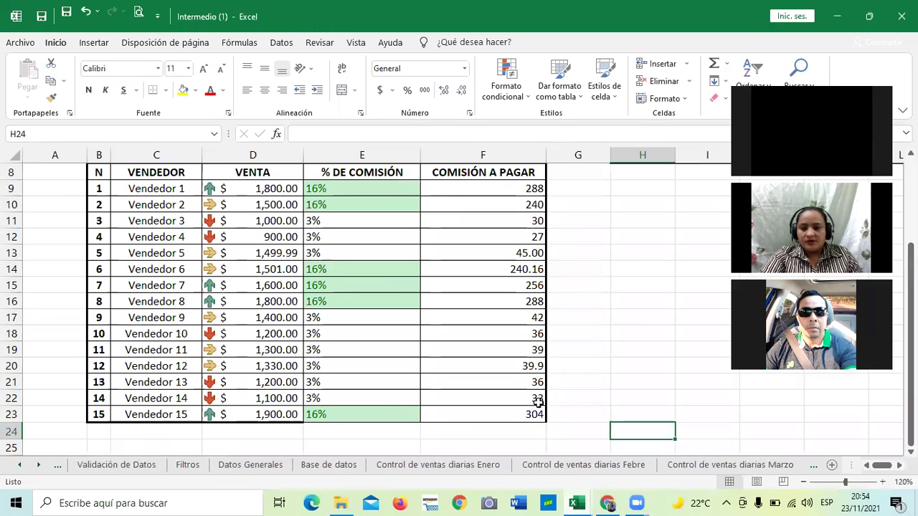
pyautogui.click(706, 468)
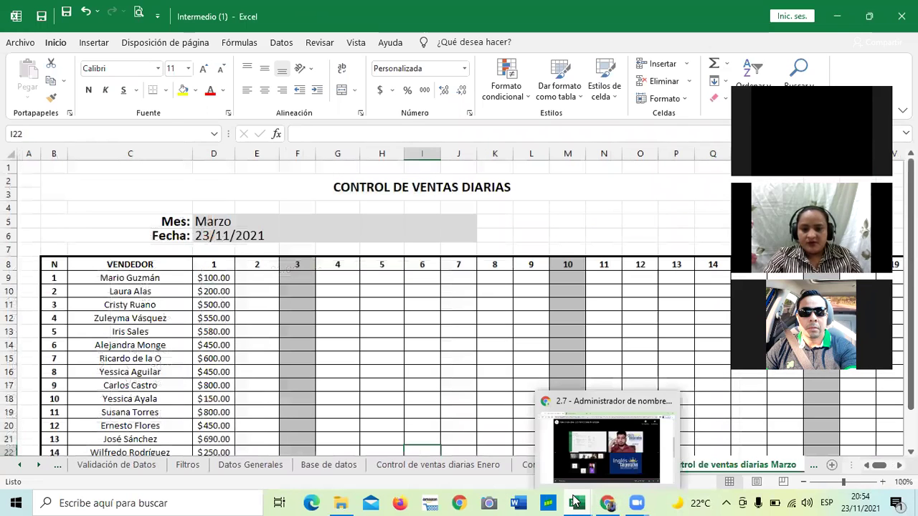
pyautogui.moveTo(573, 497)
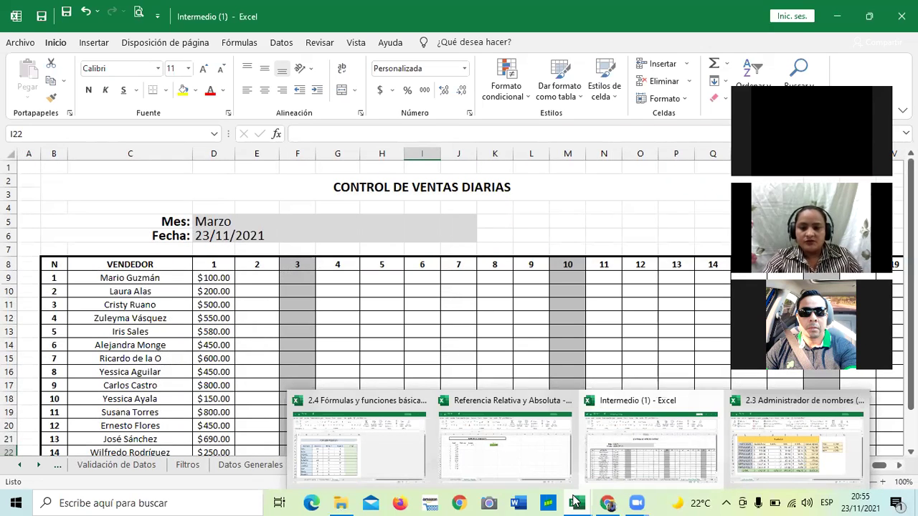
pyautogui.click(807, 445)
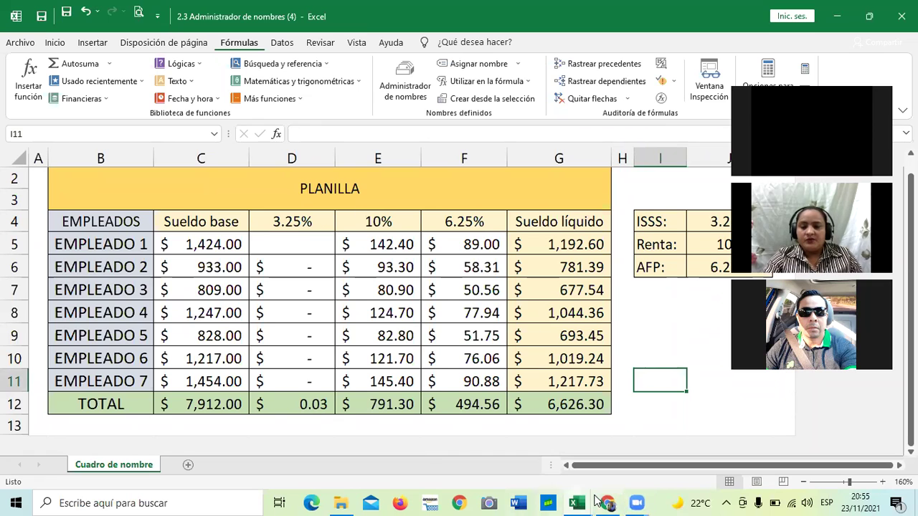
# Switch to the course page 2.7 - Administrador de nombres in Chrome and look over its video and discussion sections.
pyautogui.moveTo(594, 492)
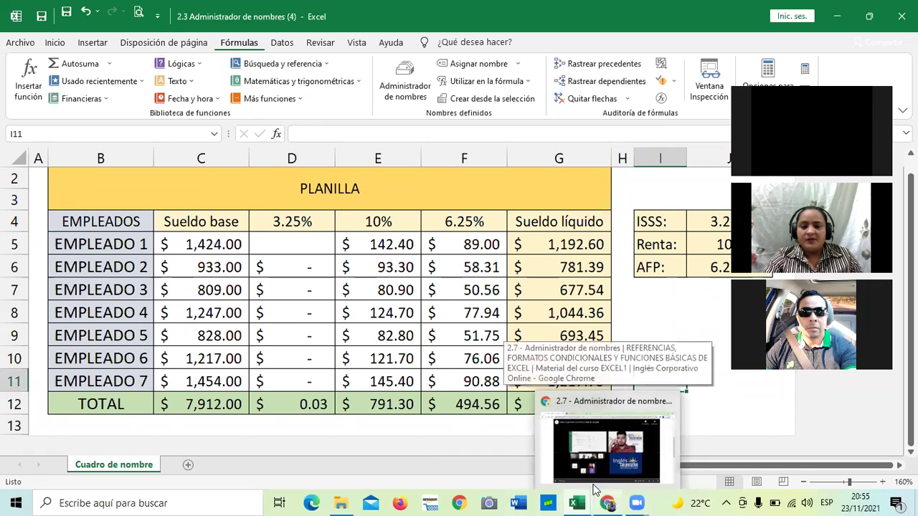
pyautogui.click(586, 431)
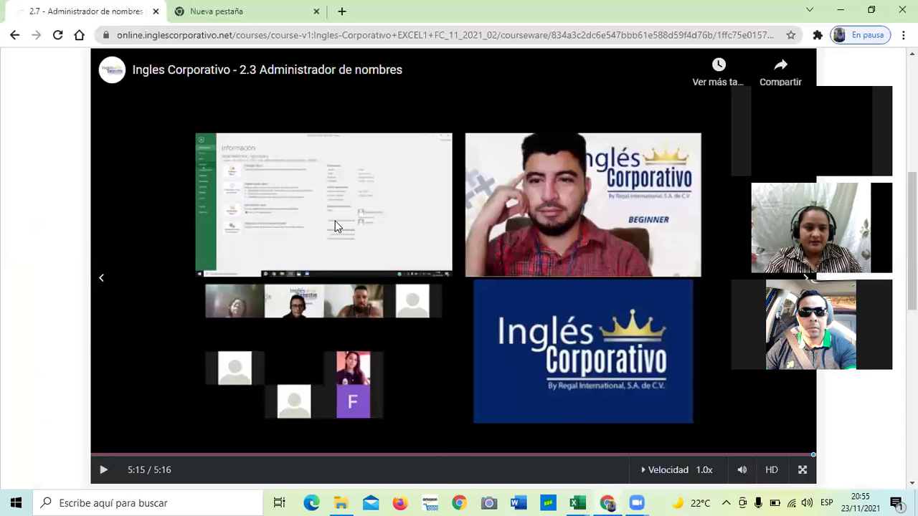
pyautogui.scroll(-2, 335, 223)
pyautogui.scroll(-3, 276, 283)
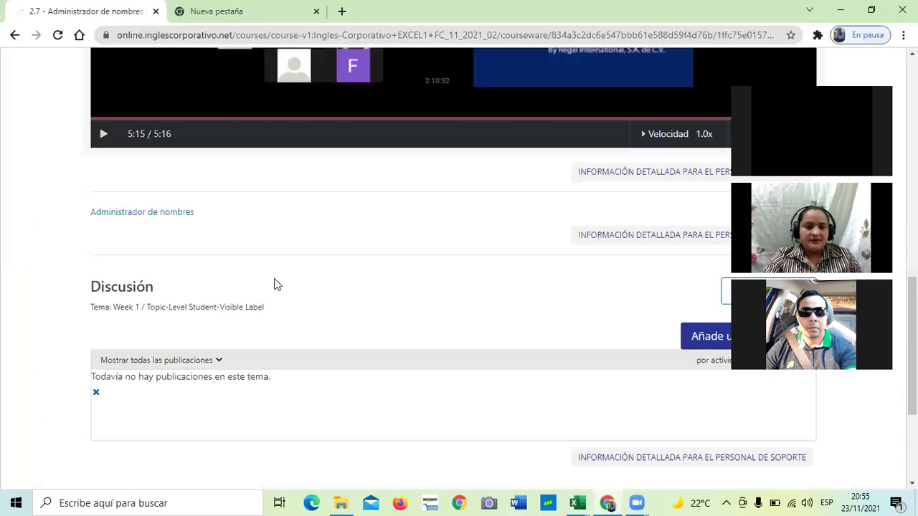
pyautogui.scroll(8, 275, 281)
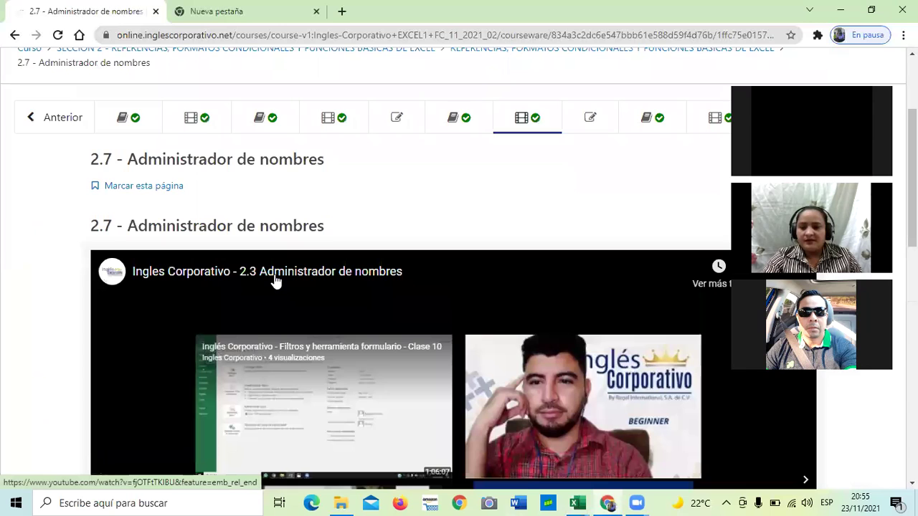
pyautogui.scroll(1, 98, 347)
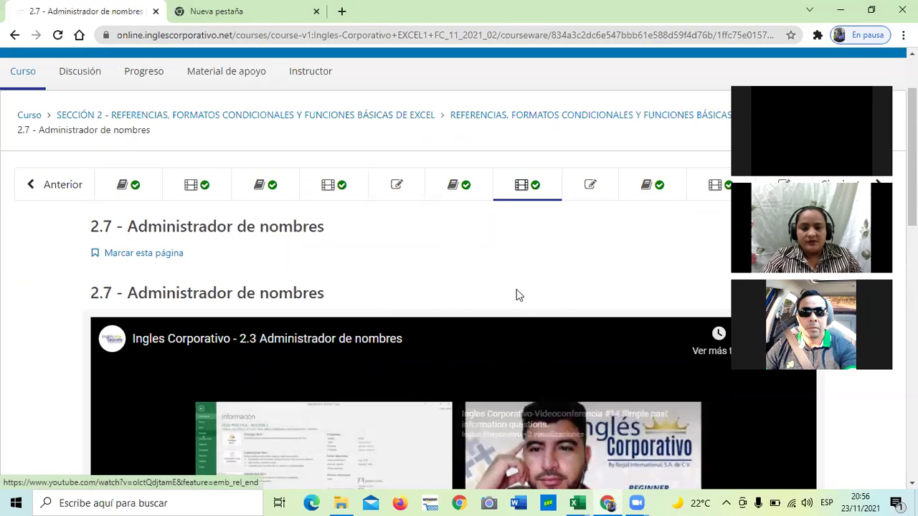
# Open the course unit 2.5 Laboratorio and read through the four Laboratorio 2.1 questions on Excel reference types.
pyautogui.click(399, 186)
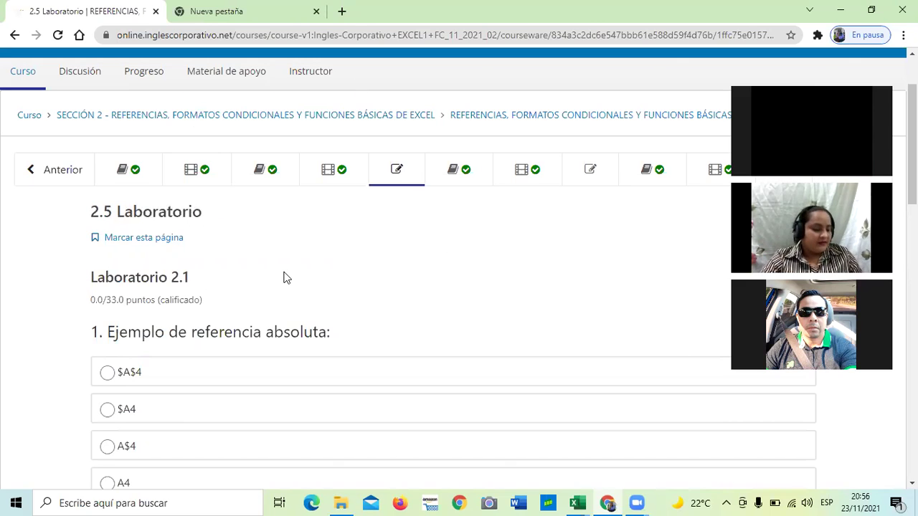
pyautogui.scroll(-1, 323, 293)
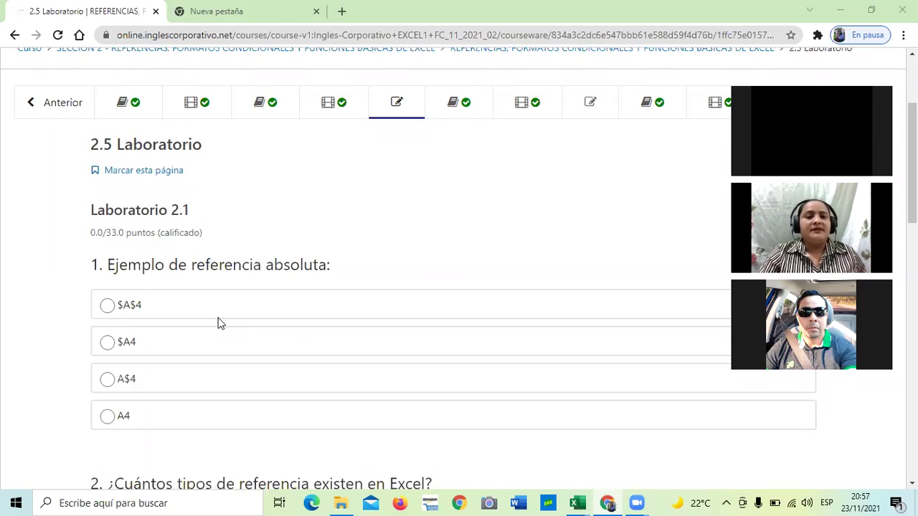
pyautogui.scroll(-2, 409, 206)
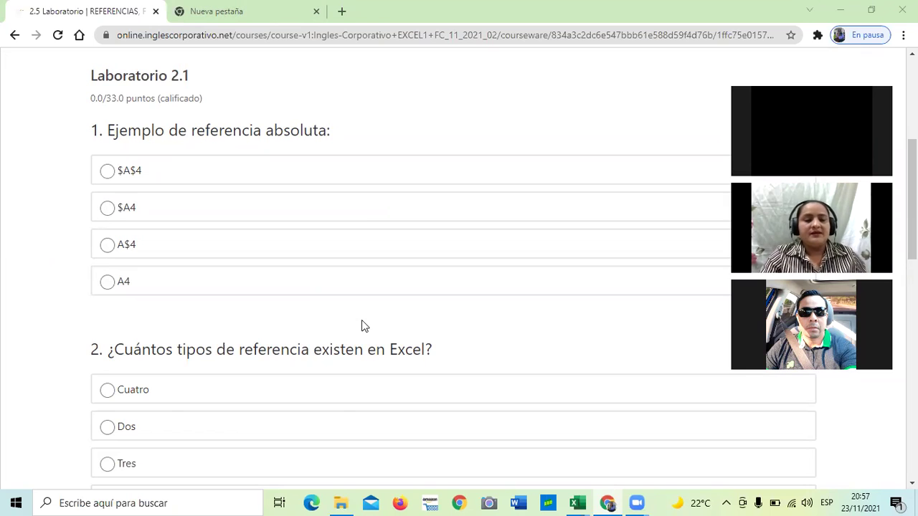
pyautogui.scroll(-2, 378, 302)
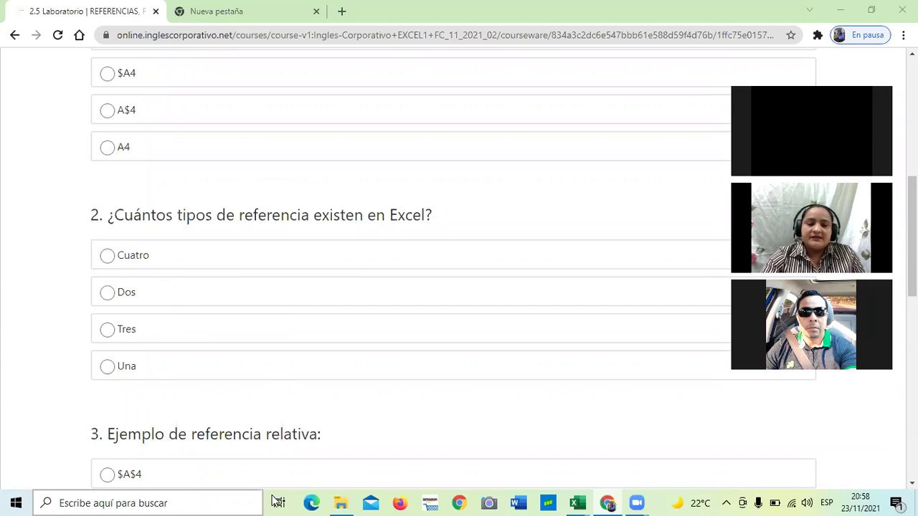
pyautogui.scroll(-2, 302, 316)
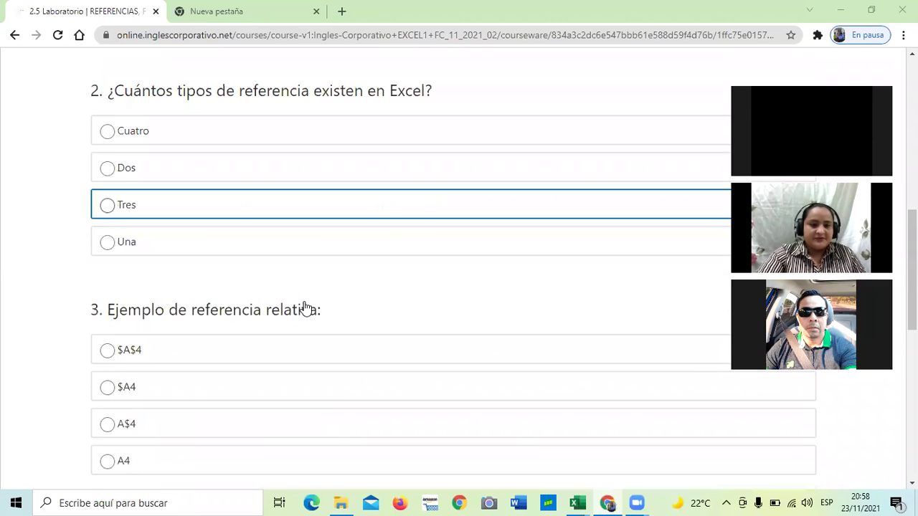
pyautogui.scroll(-1, 304, 308)
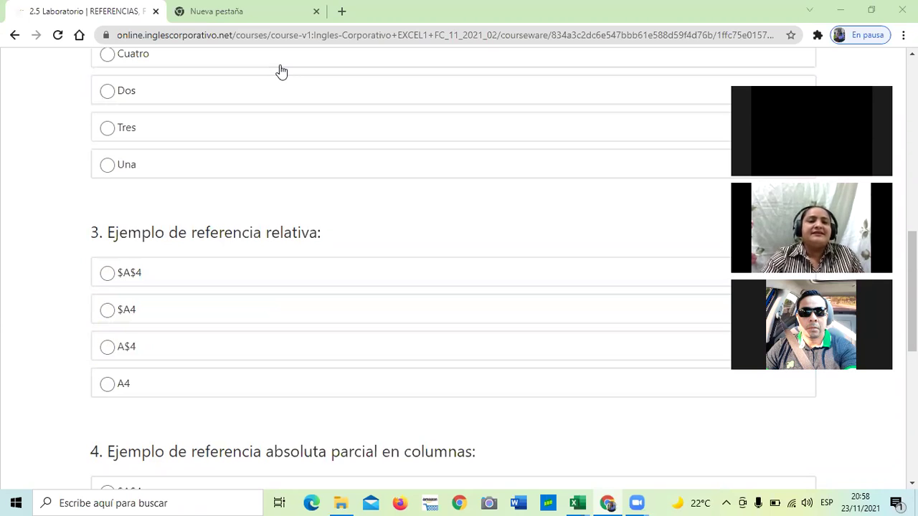
pyautogui.scroll(-3, 306, 287)
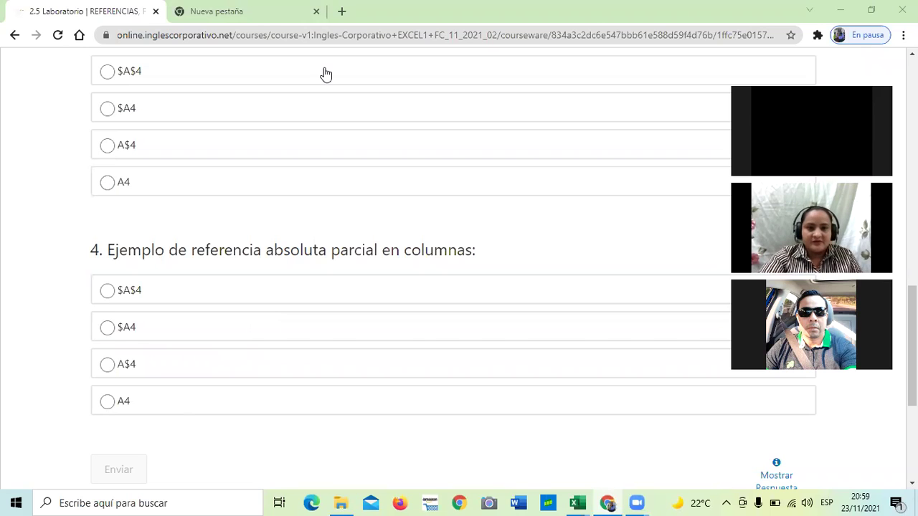
pyautogui.scroll(3, 445, 262)
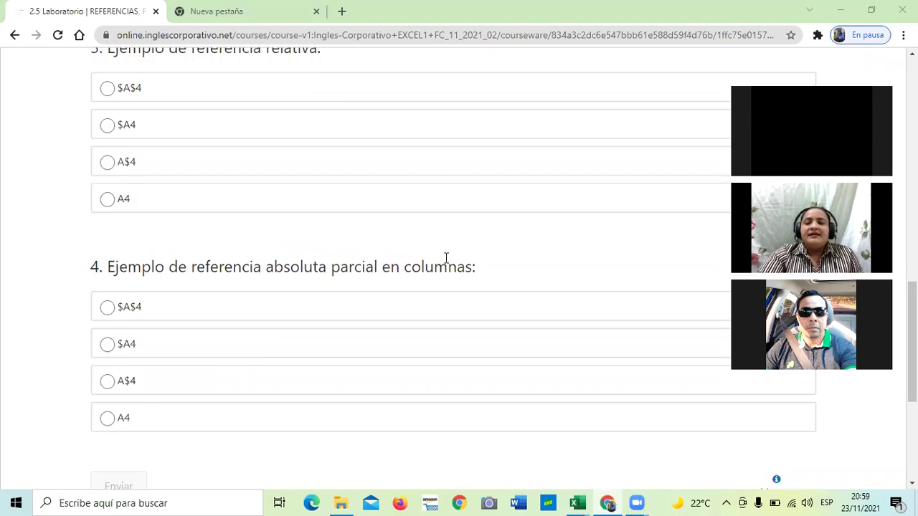
pyautogui.scroll(3, 445, 264)
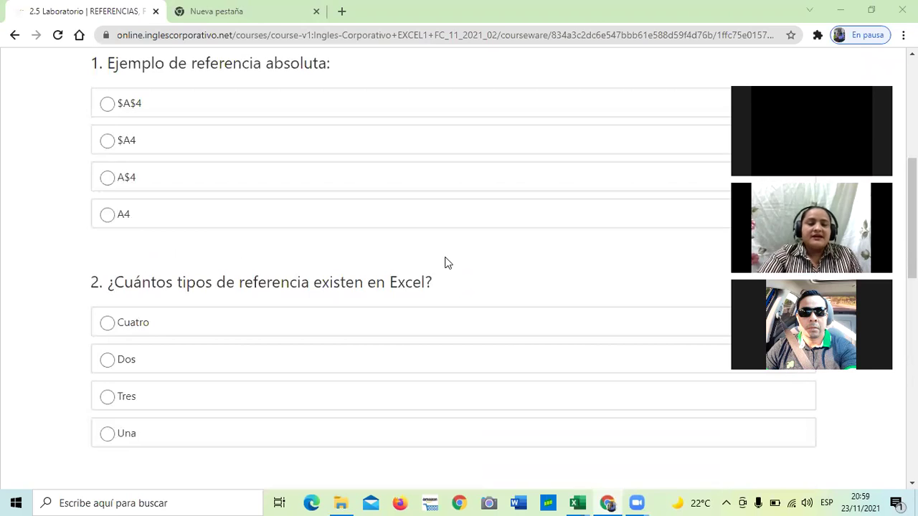
pyautogui.scroll(4, 444, 262)
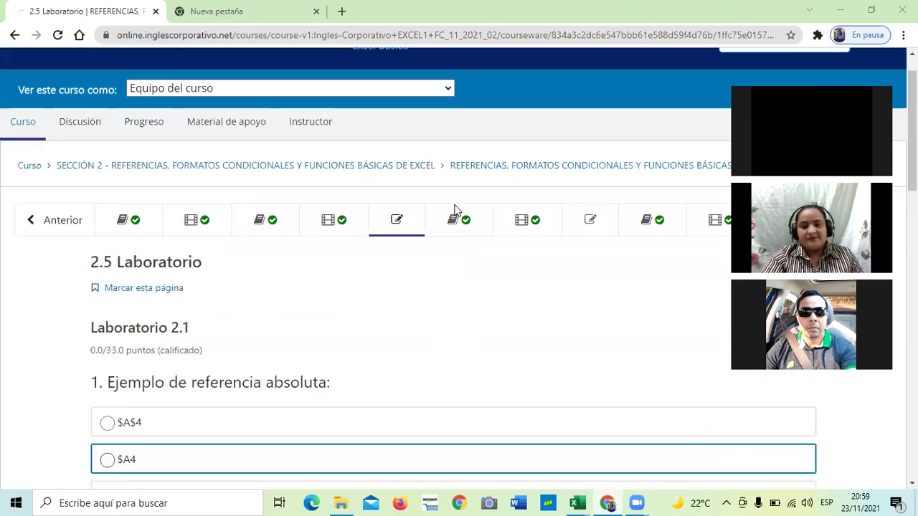
pyautogui.scroll(1, 455, 209)
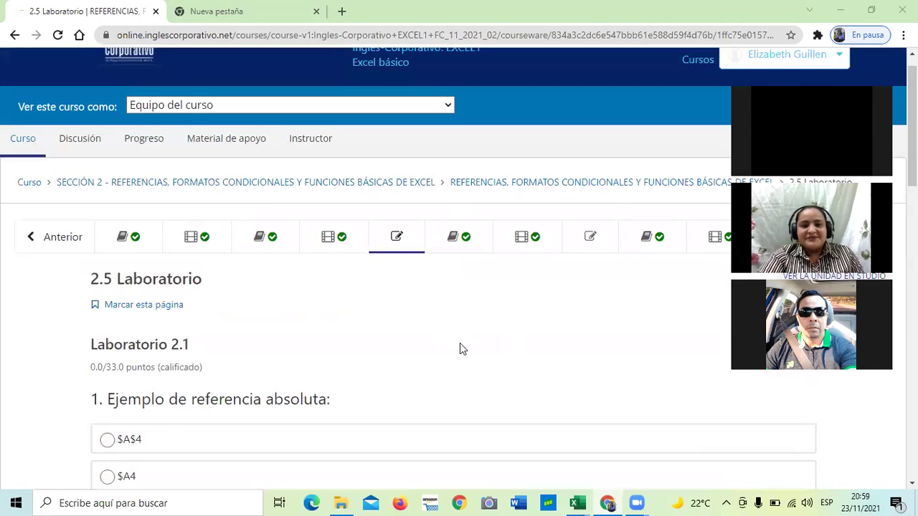
pyautogui.scroll(-1, 464, 336)
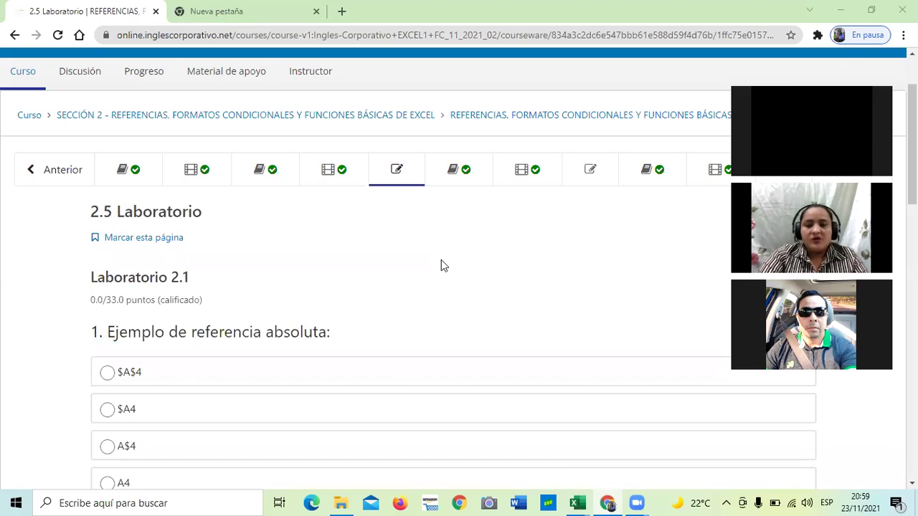
# Open the course unit 2.9 - Objetivo de la lección and read its material on functions versus formulas and data errors.
pyautogui.click(661, 174)
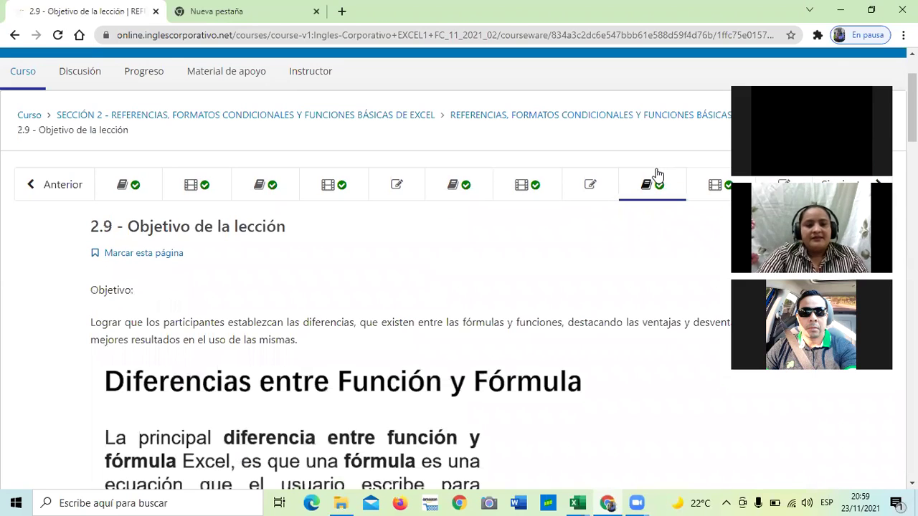
pyautogui.scroll(-2, 657, 175)
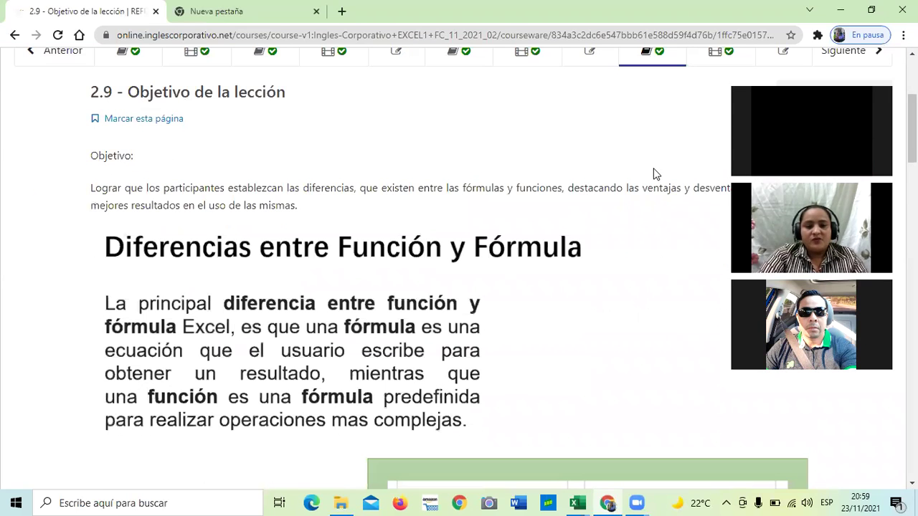
pyautogui.scroll(-6, 652, 175)
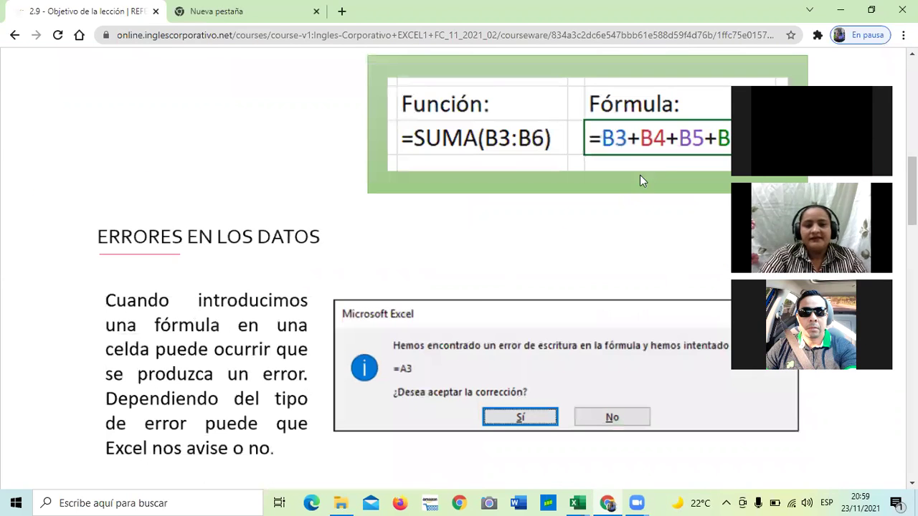
pyautogui.scroll(-4, 607, 198)
pyautogui.scroll(5, 603, 200)
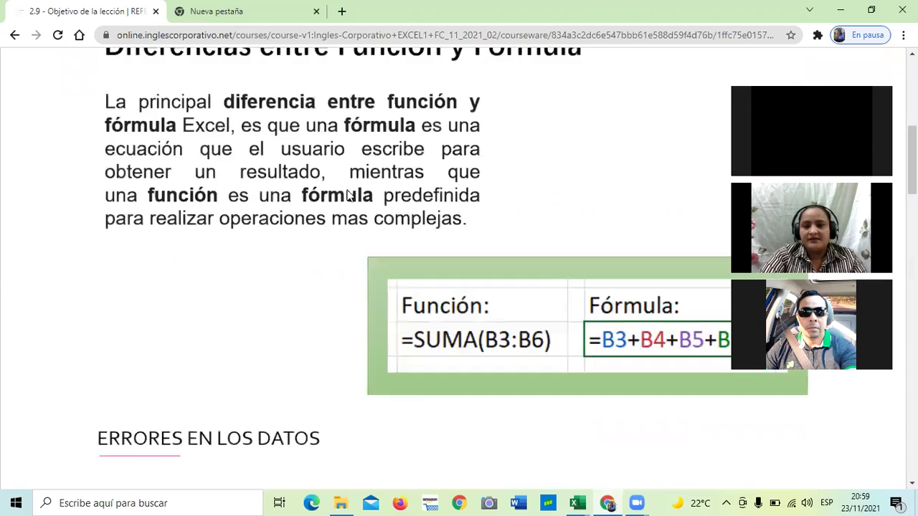
# Switch to the 2.4 Fórmulas y funciones básicas (3) workbook in Excel and look over its Funciones de texto, Operaciones básicas and Promedio sheets.
pyautogui.moveTo(578, 503)
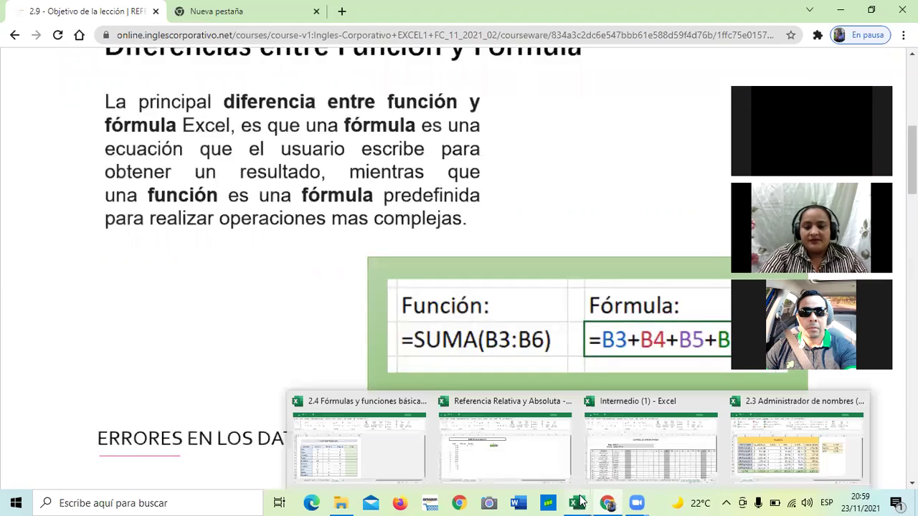
pyautogui.click(392, 449)
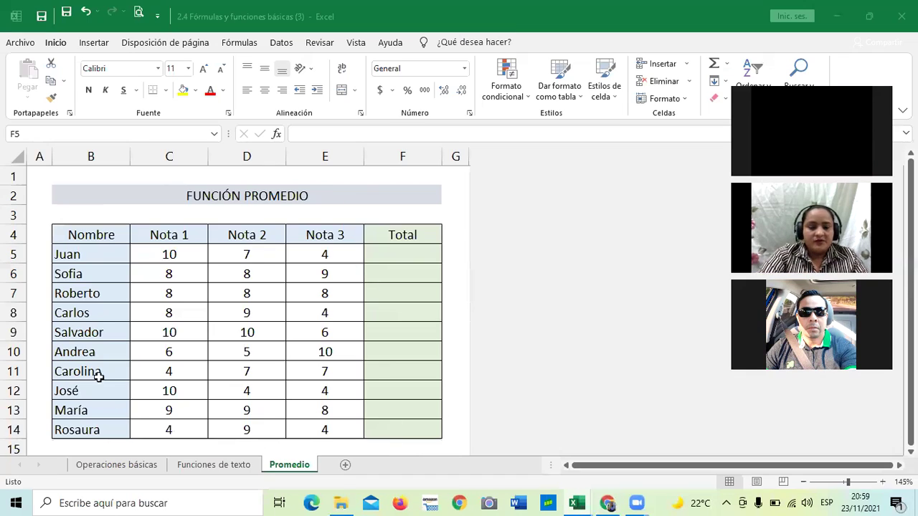
pyautogui.click(210, 467)
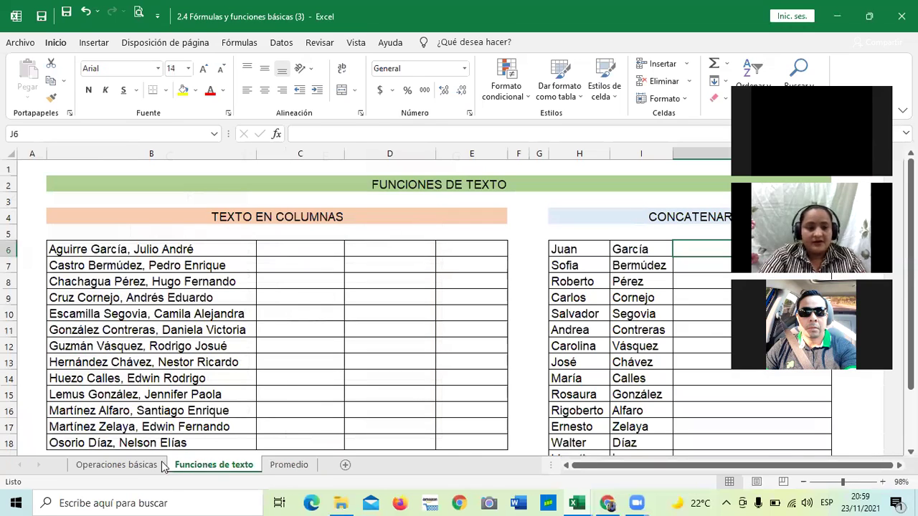
pyautogui.click(136, 467)
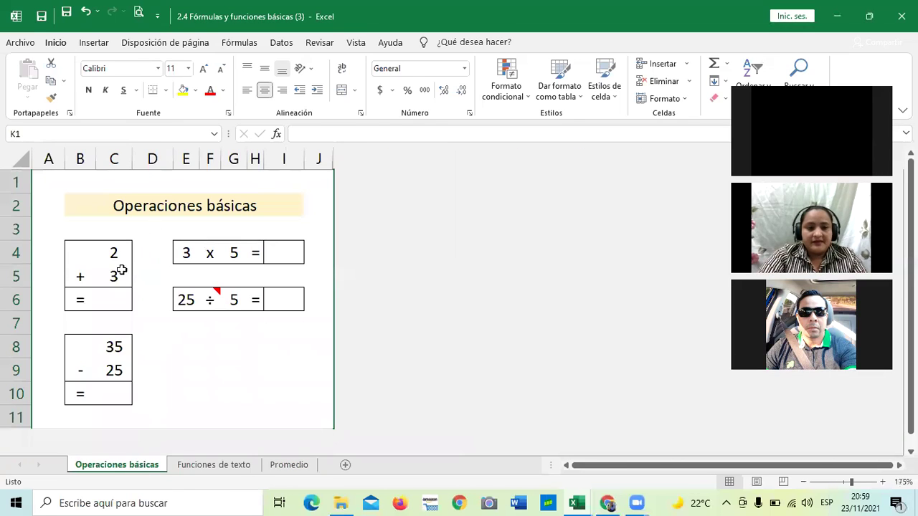
pyautogui.click(237, 467)
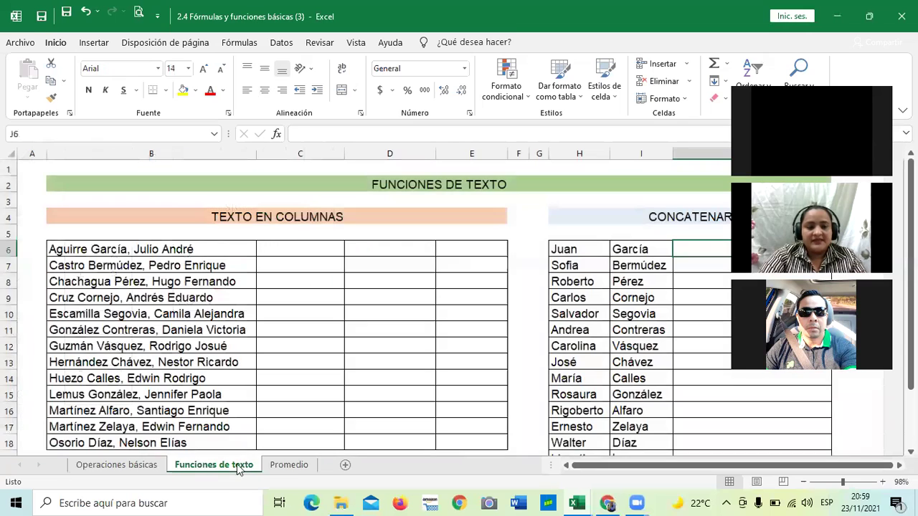
pyautogui.click(296, 468)
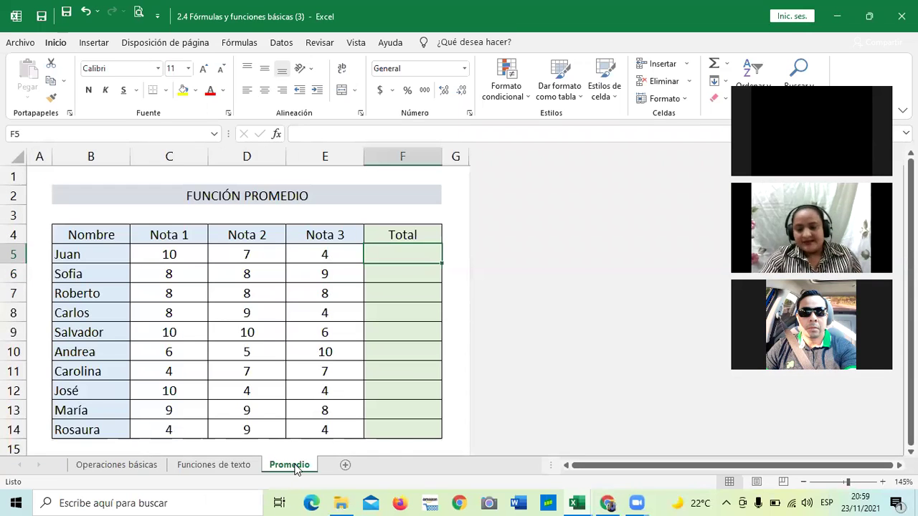
pyautogui.click(454, 194)
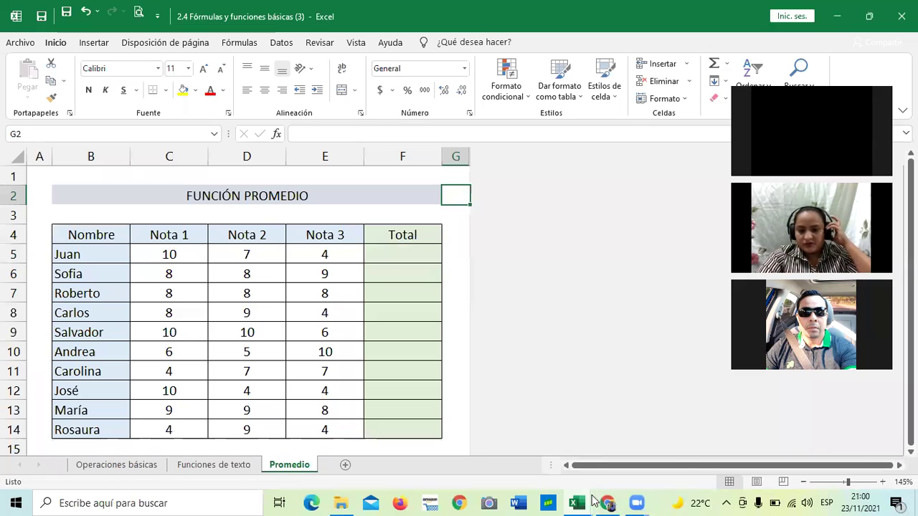
pyautogui.moveTo(607, 501)
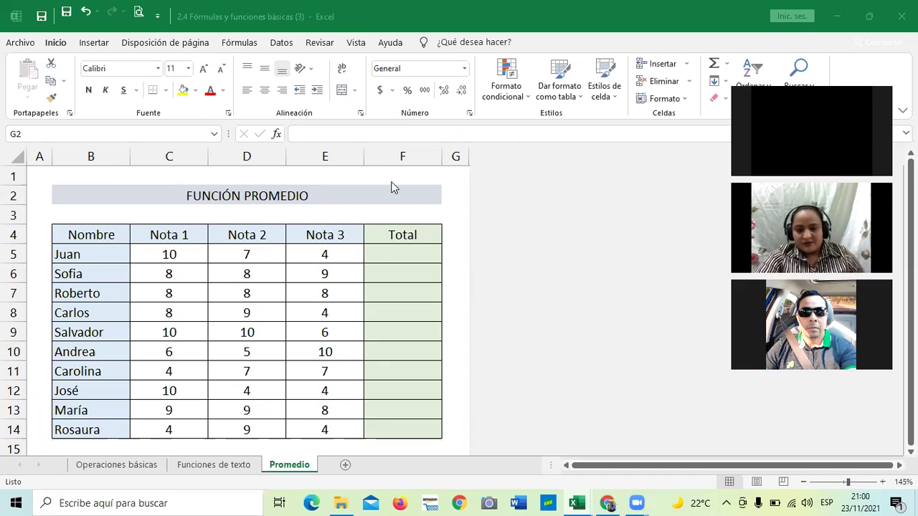
pyautogui.click(445, 206)
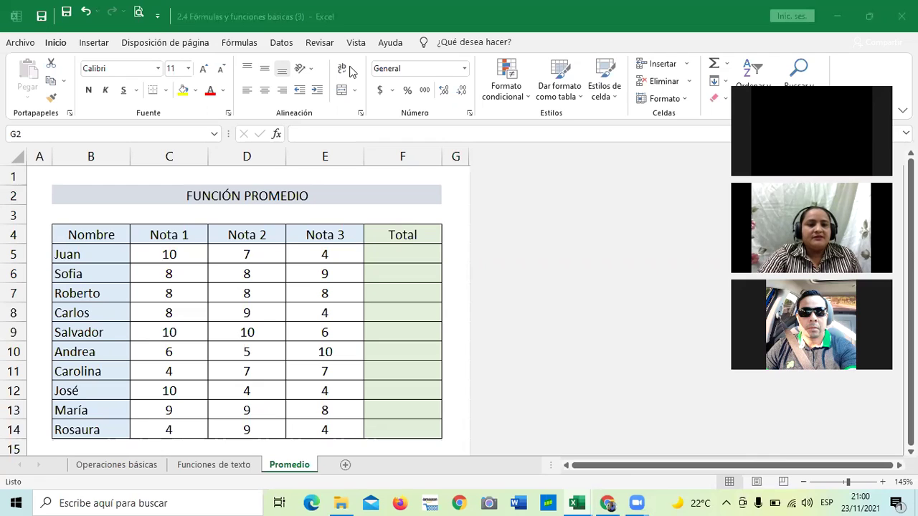
pyautogui.click(451, 202)
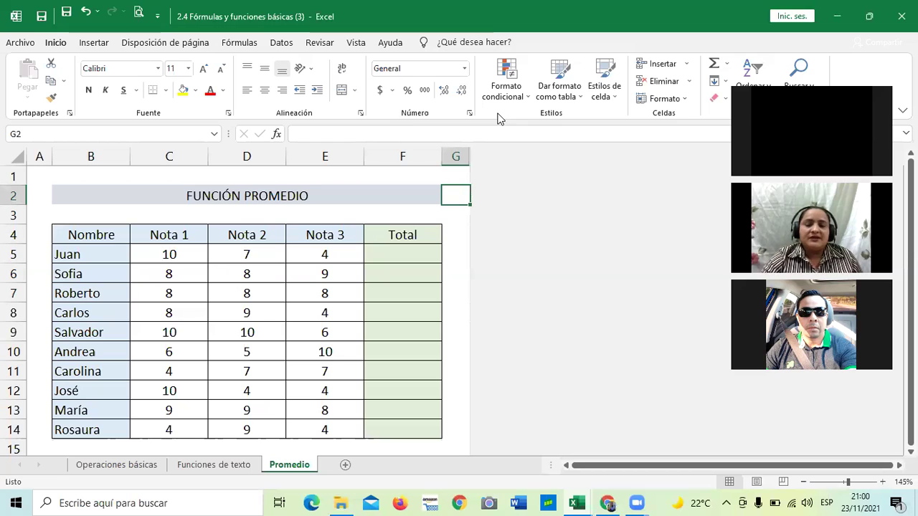